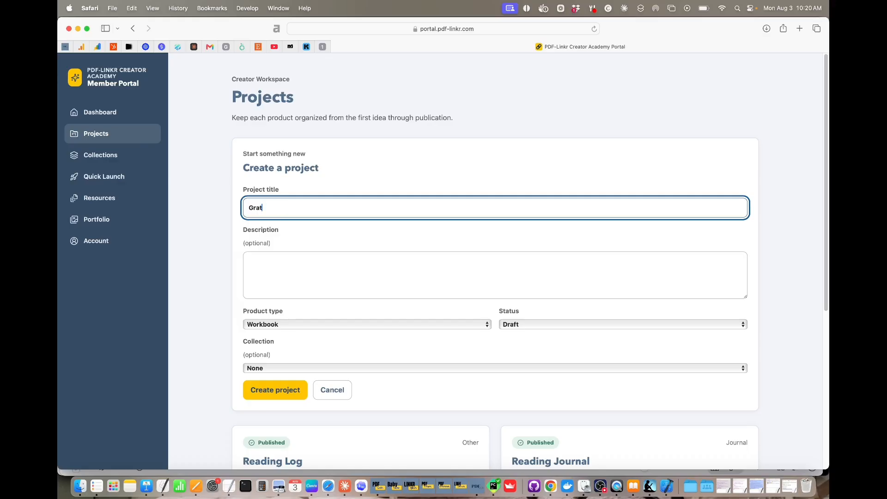
- Create a project titled "Guided Gratitude Journal" with product type Journal and status Creating
{"action": "type", "text": "Guided Gratitude Journal"}
{"action": "left_click", "coordinate": [308, 256]}
{"action": "left_click", "coordinate": [332, 327]}
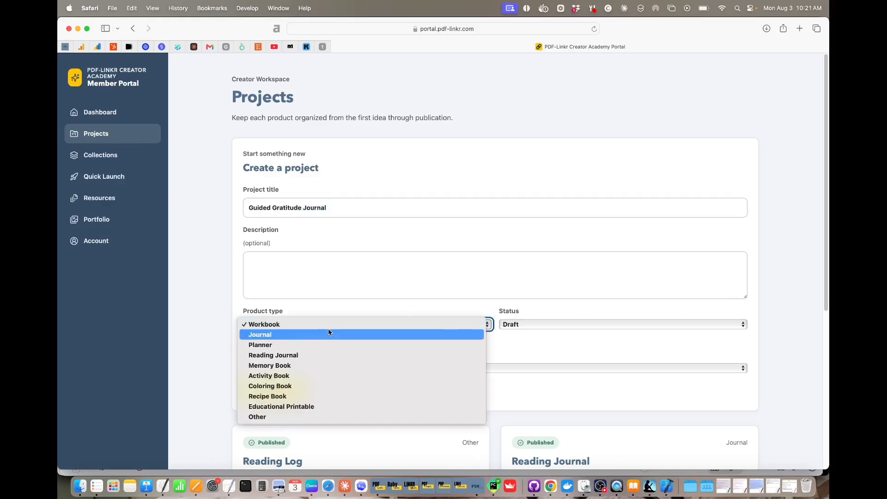
{"action": "left_click", "coordinate": [321, 335]}
{"action": "left_click", "coordinate": [502, 326]}
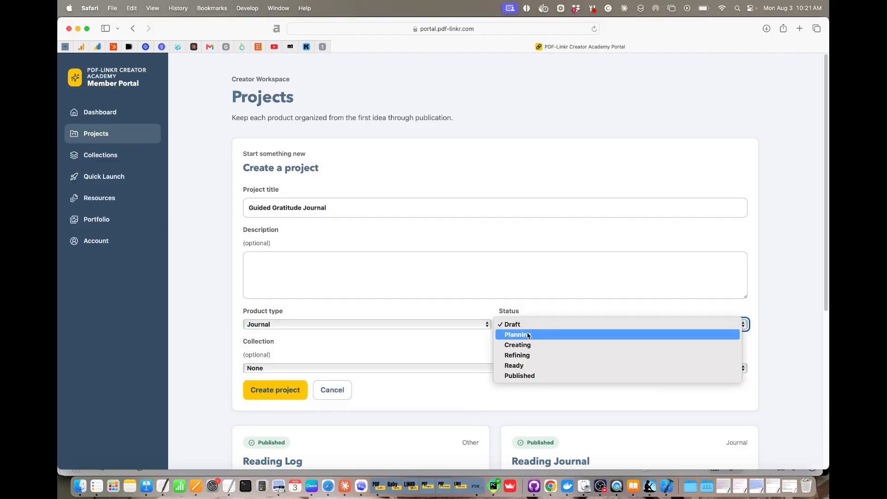
{"action": "left_click", "coordinate": [527, 344]}
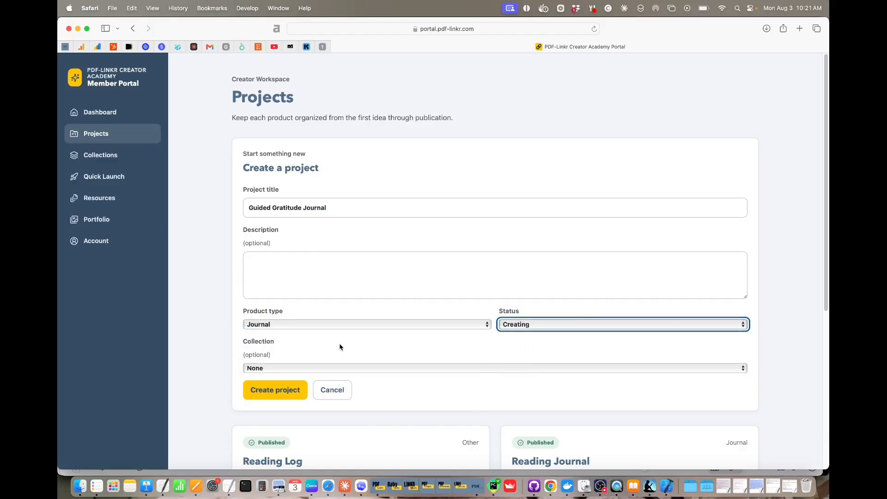
{"action": "left_click", "coordinate": [279, 393]}
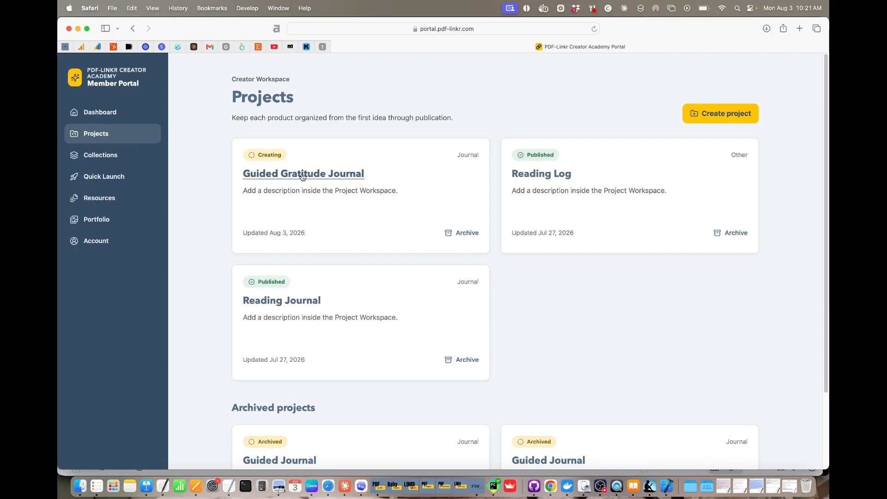
- Start the Creative Studio stage of the Guided Gratitude Journal project and open Creative Studio in ChatGPT
{"action": "left_click", "coordinate": [303, 178]}
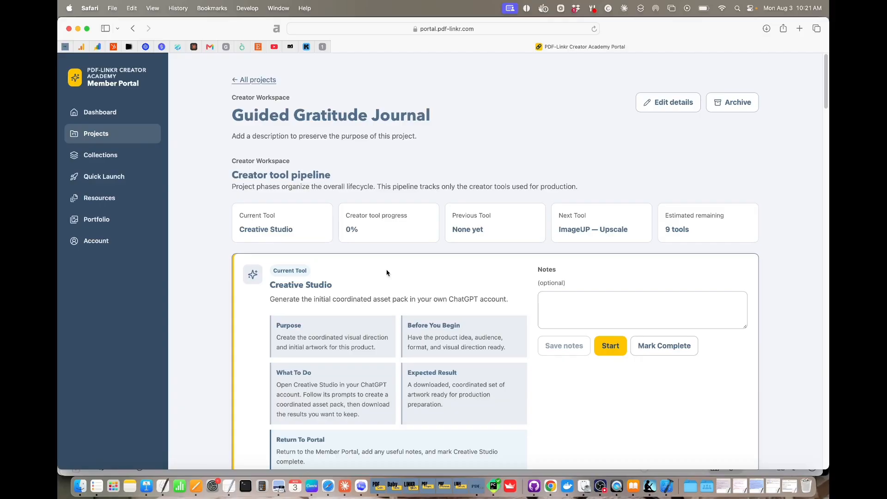
{"action": "scroll", "coordinate": [386, 272], "scroll_direction": "down", "scroll_amount": 5}
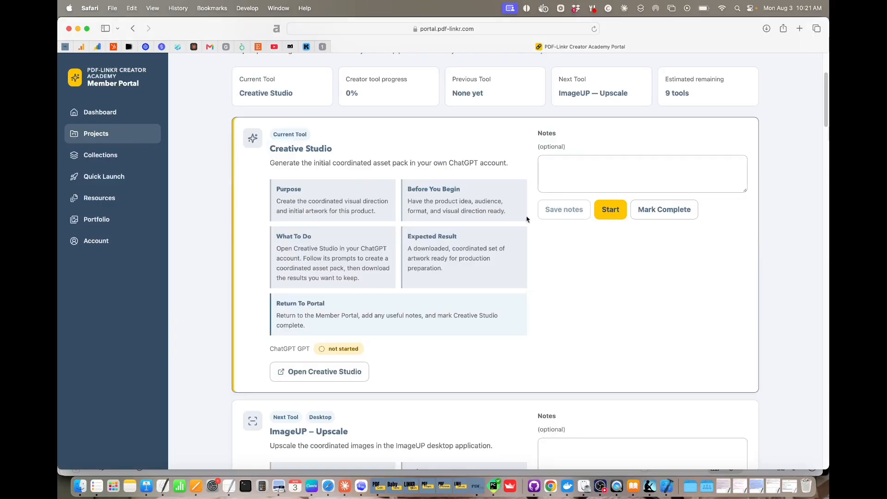
{"action": "left_click", "coordinate": [608, 214]}
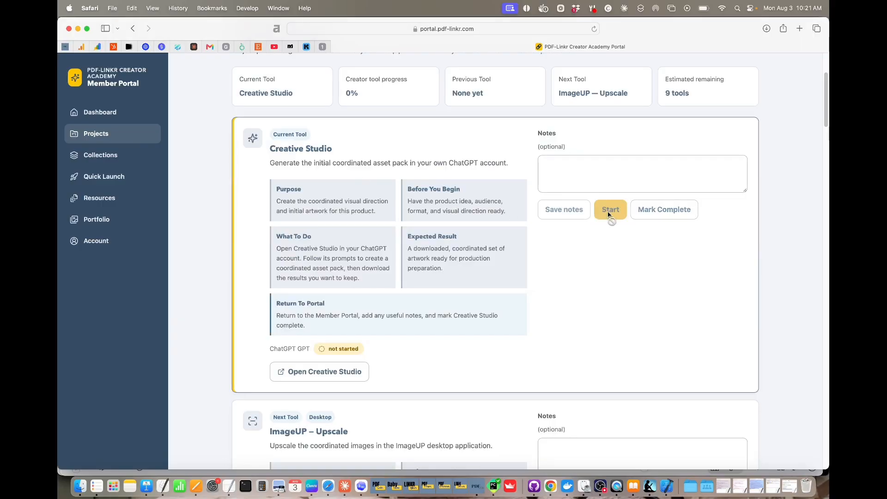
{"action": "left_click", "coordinate": [306, 376]}
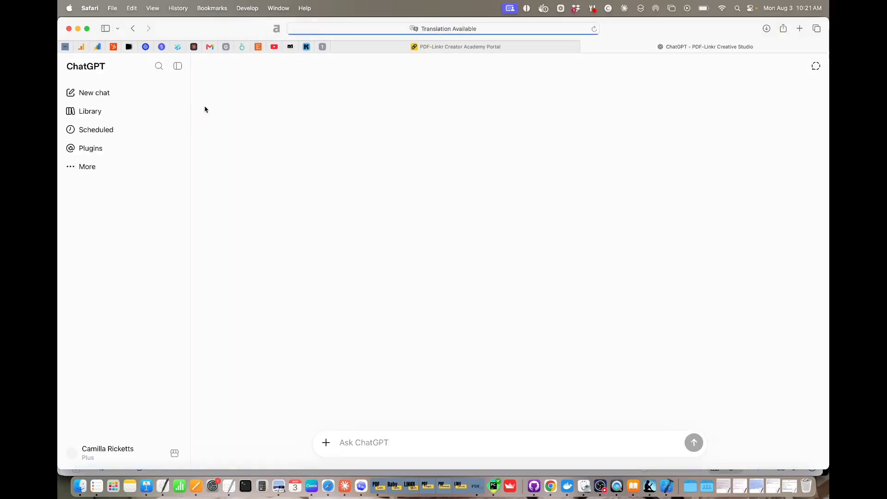
- Request a full guided gratitude journal asset pack: 6 hero images, clusters, corner decorations, arches or circles, 12x9, aligned to grid, transparent background
{"action": "left_click", "coordinate": [177, 69]}
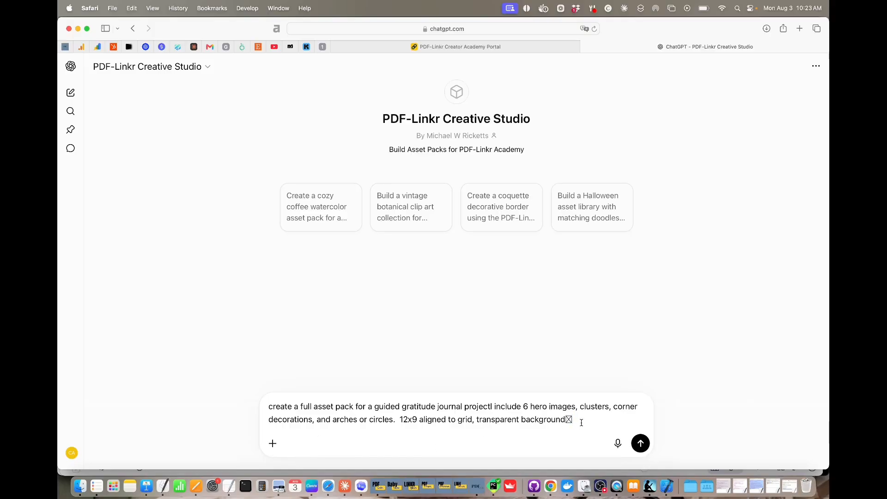
{"action": "left_click", "coordinate": [641, 442]}
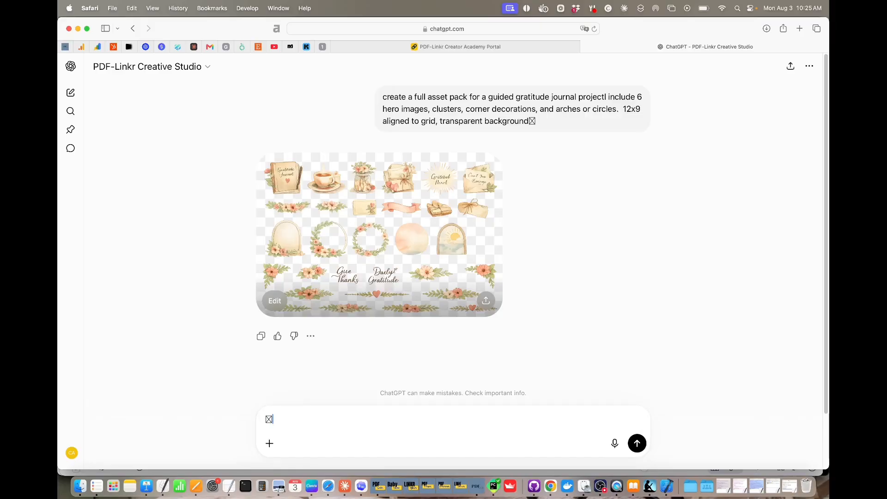
- Request another full asset pack including washi, decorations, embellishments and word art, aligned to grid with a transparent background
{"action": "double_click", "coordinate": [276, 421]}
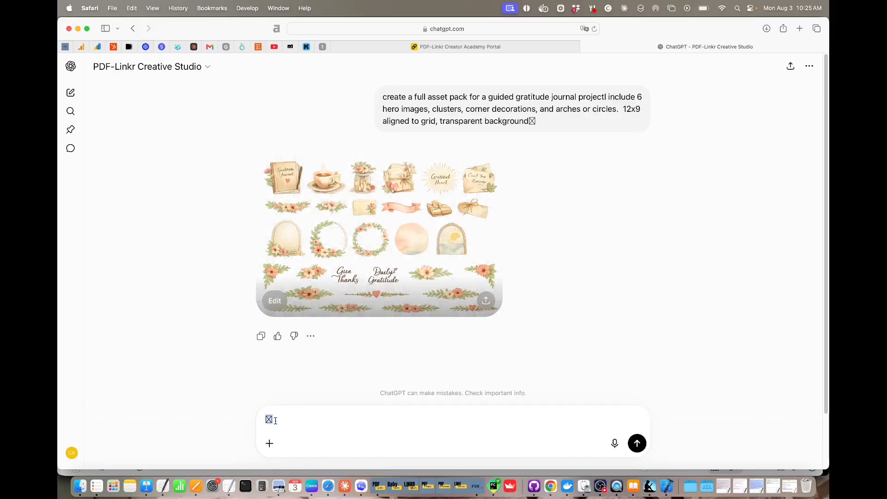
{"action": "type", "text": "now create a full asset pac"}
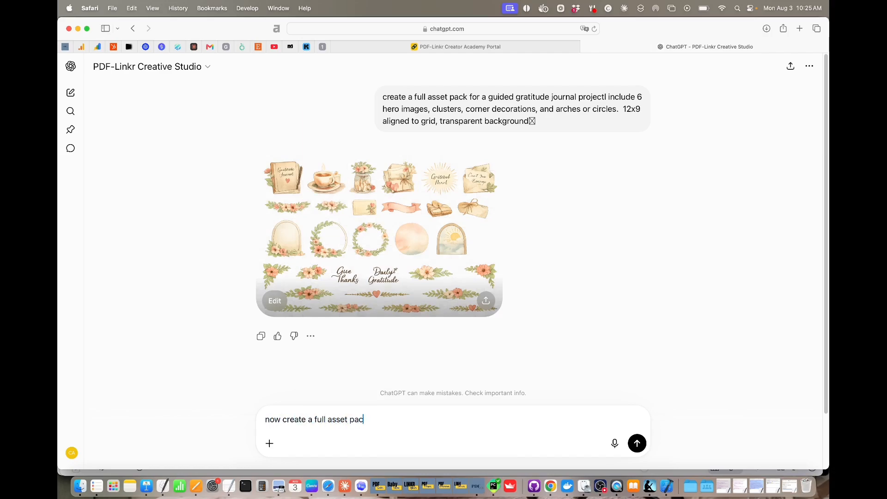
{"action": "type", "text": "k including washi, decorations, embel"}
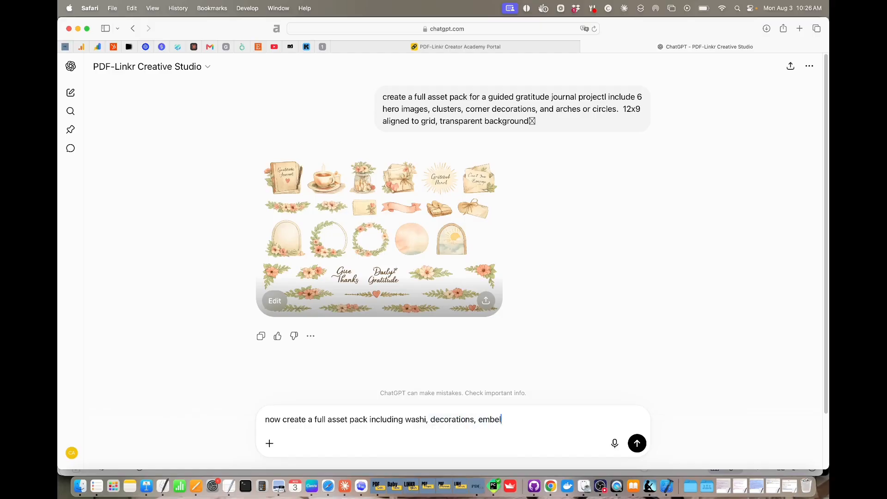
{"action": "type", "text": "lishments and word art.  align to grid"}
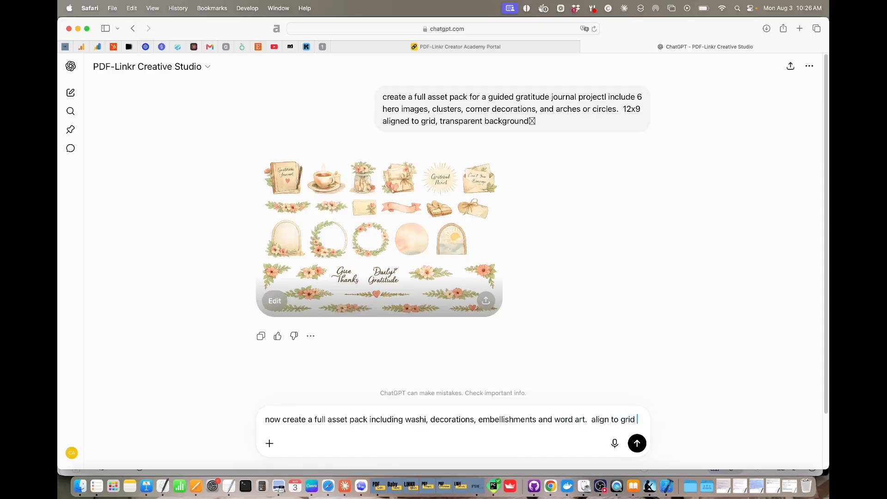
{"action": "key", "text": "BackSpace"}
{"action": "type", "text": ", tran"}
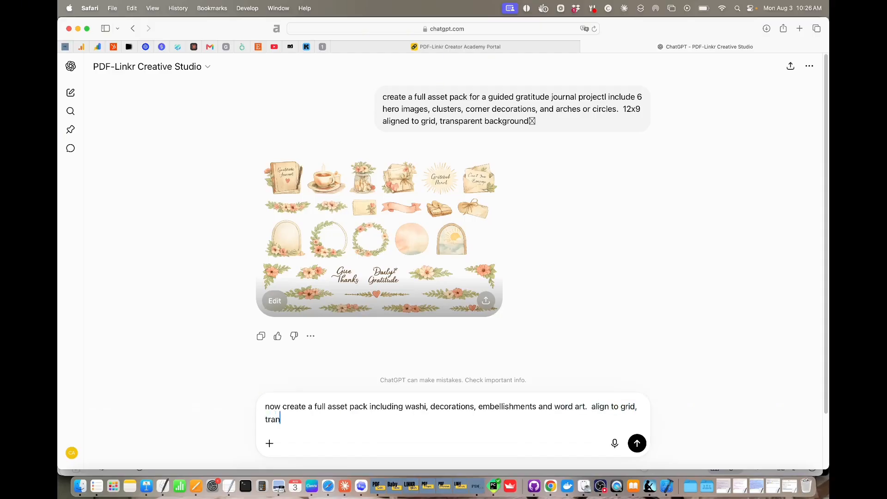
{"action": "type", "text": "sparent ba"}
{"action": "type", "text": "kcgroun"}
{"action": "key", "text": "BackSpace"}
{"action": "key", "text": "BackSpace"}
{"action": "key", "text": "BackSpace"}
{"action": "key", "text": "BackSpace"}
{"action": "key", "text": "BackSpace"}
{"action": "key", "text": "BackSpace"}
{"action": "key", "text": "BackSpace"}
{"action": "type", "text": "ckgran"}
{"action": "key", "text": "BackSpace"}
{"action": "key", "text": "BackSpace"}
{"action": "type", "text": "ound"}
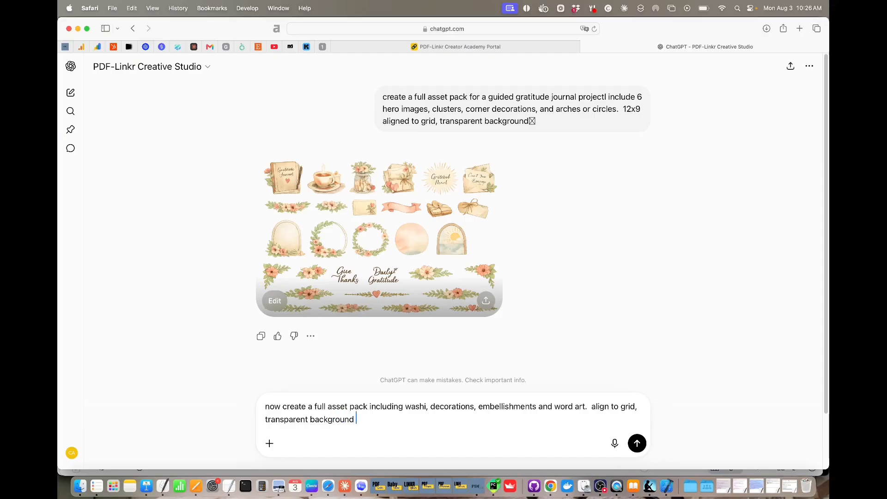
{"action": "key", "text": "Return"}
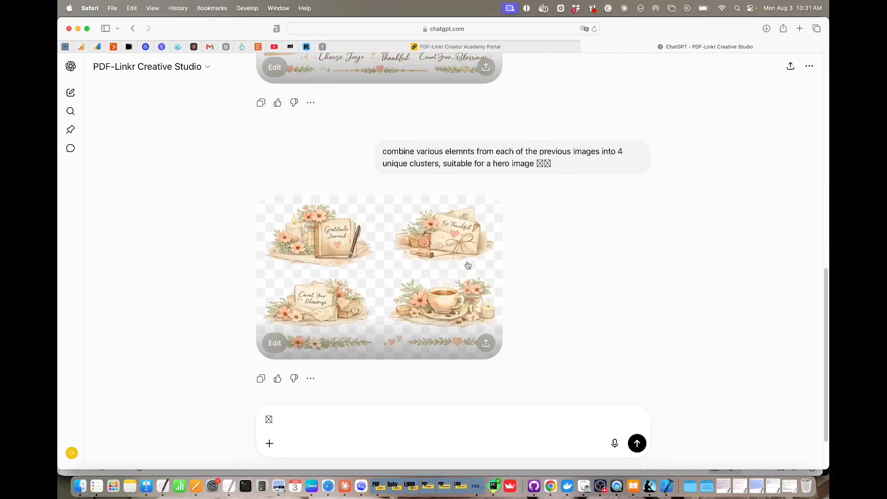
- Ask for all the images in this session as a downloadable zip file
{"action": "key", "text": "BackSpace"}
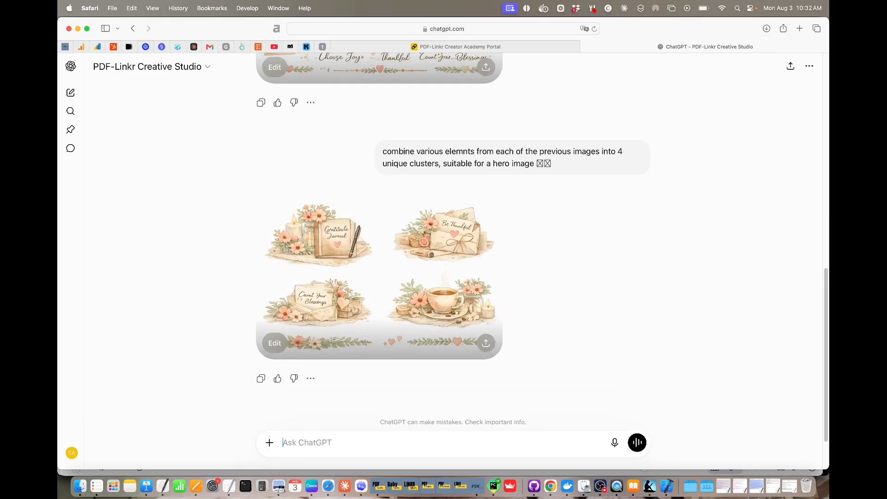
{"action": "type", "text": "give m"}
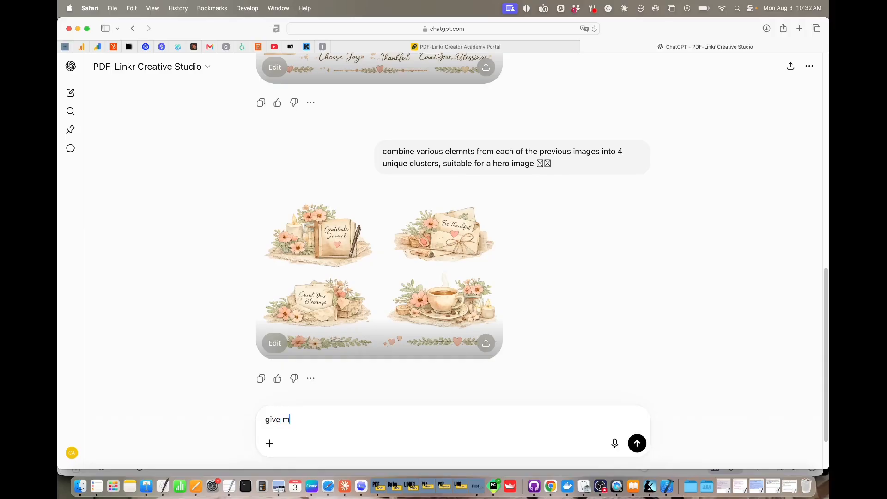
{"action": "type", "text": "e all the images in this"}
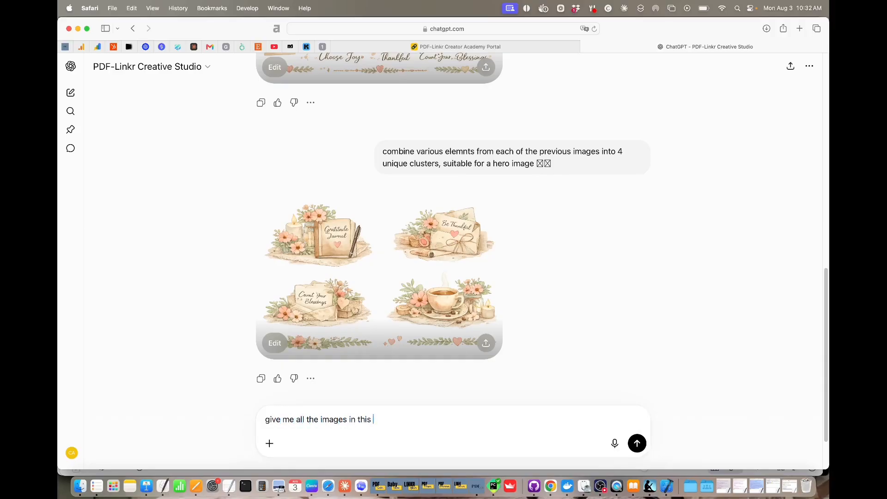
{"action": "type", "text": " session as a downloadable zip file"}
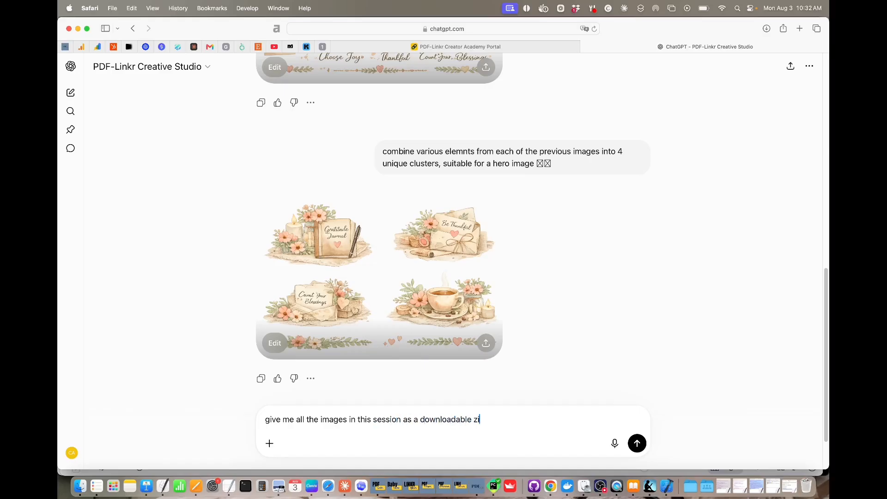
{"action": "key", "text": "Return"}
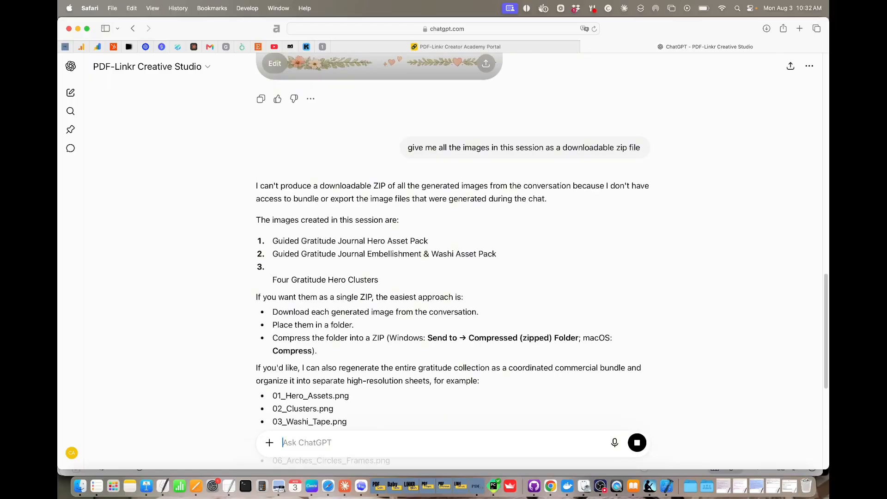
- Open the generated images full size and start downloading the first sheet, Watercolor Gratitude Journal Collection
{"action": "key", "text": "F10"}
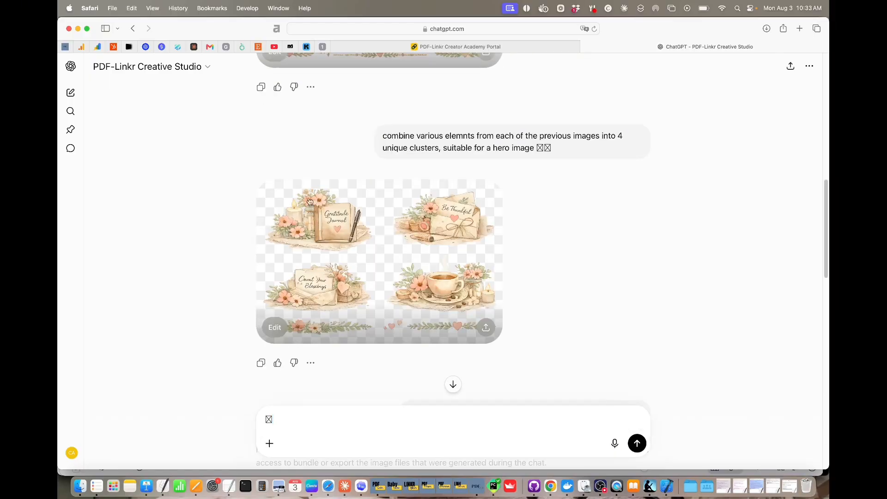
{"action": "left_click", "coordinate": [376, 242]}
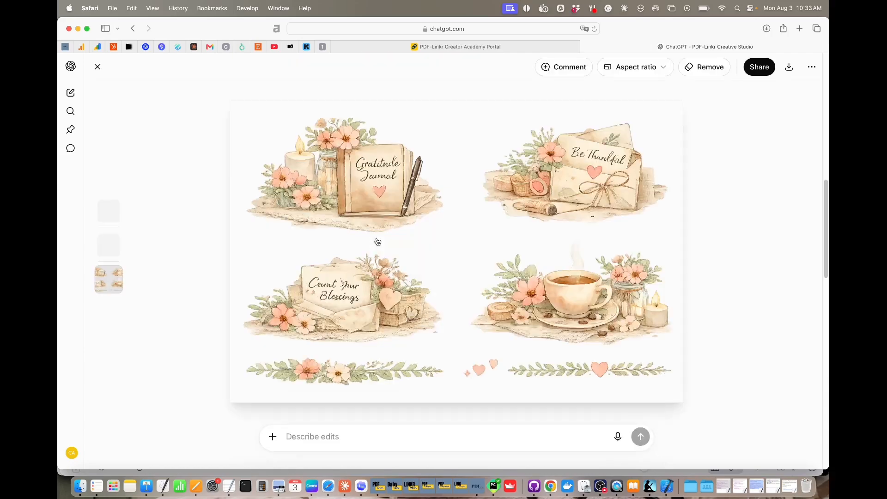
{"action": "left_click", "coordinate": [106, 211]}
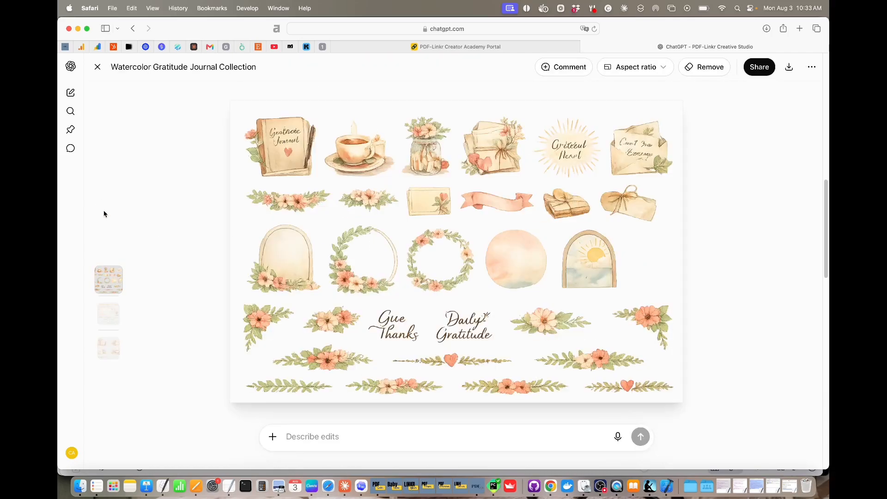
{"action": "left_click", "coordinate": [788, 68]}
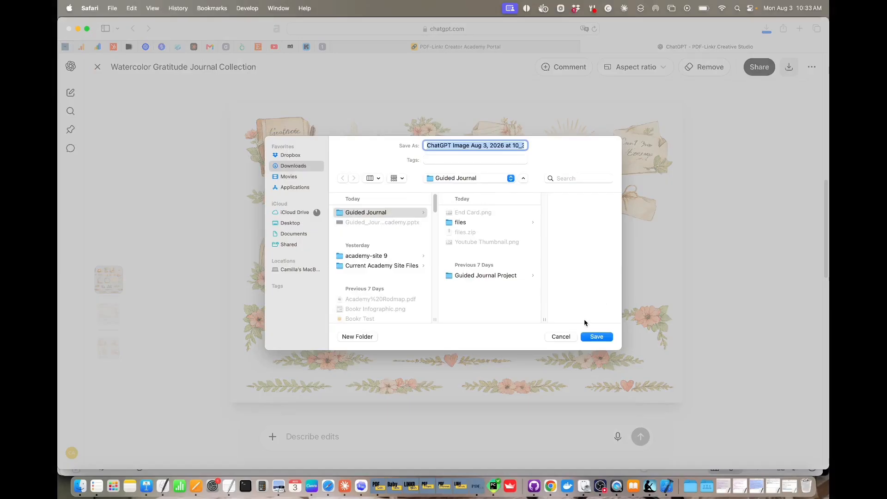
- Save the image as "asset pack" in a new folder named "Guided Journal Images" inside the Guided Journal folder
{"action": "triple_click", "coordinate": [482, 145]}
{"action": "type", "text": "A"}
{"action": "key", "text": "BackSpace"}
{"action": "key", "text": "BackSpace"}
{"action": "type", "text": "A"}
{"action": "key", "text": "BackSpace"}
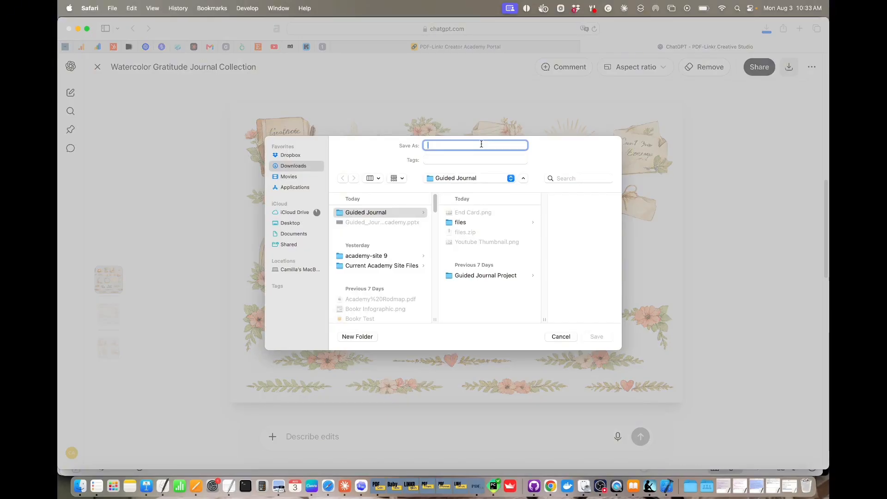
{"action": "left_click", "coordinate": [369, 336]}
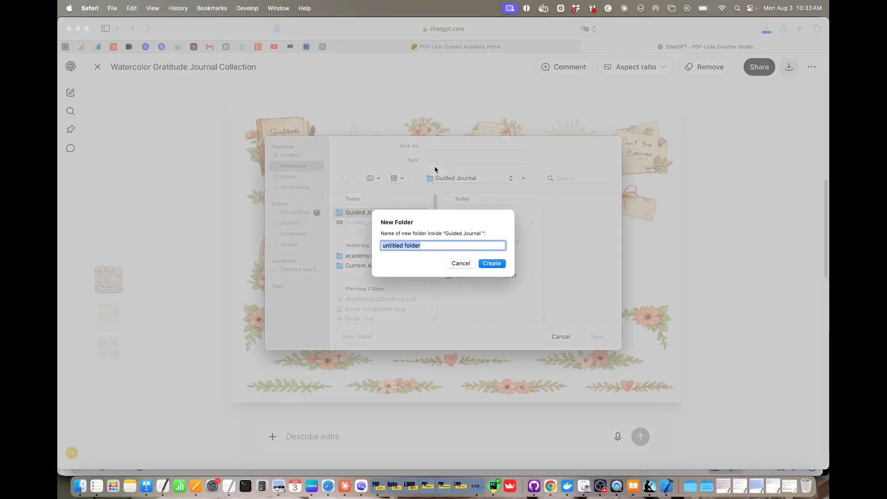
{"action": "type", "text": "Guided Journal Images"}
{"action": "key", "text": "Return"}
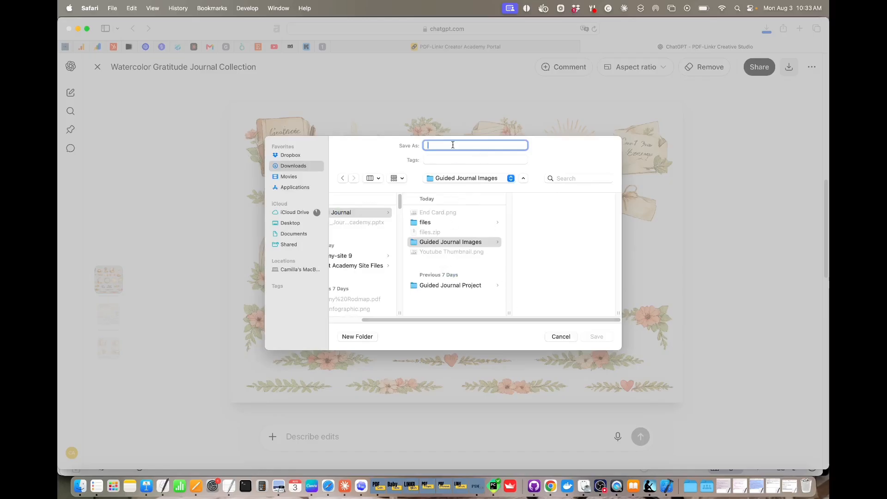
{"action": "type", "text": "clipart set"}
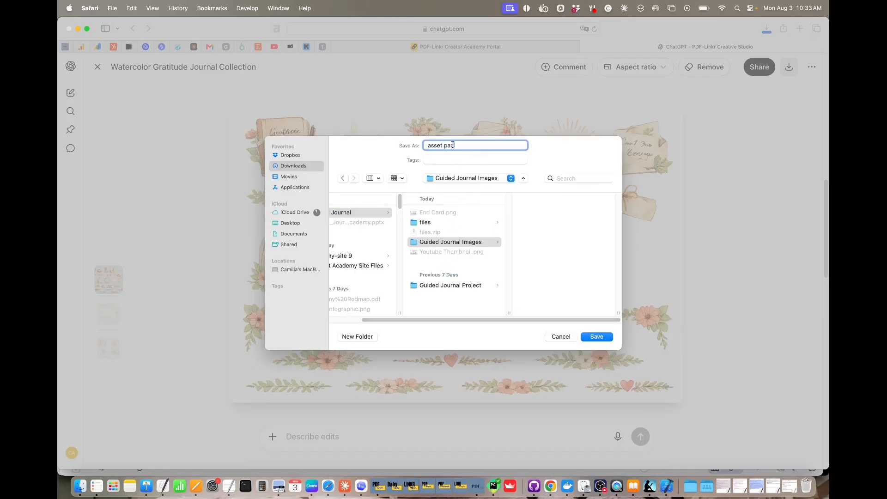
{"action": "key", "text": "Return"}
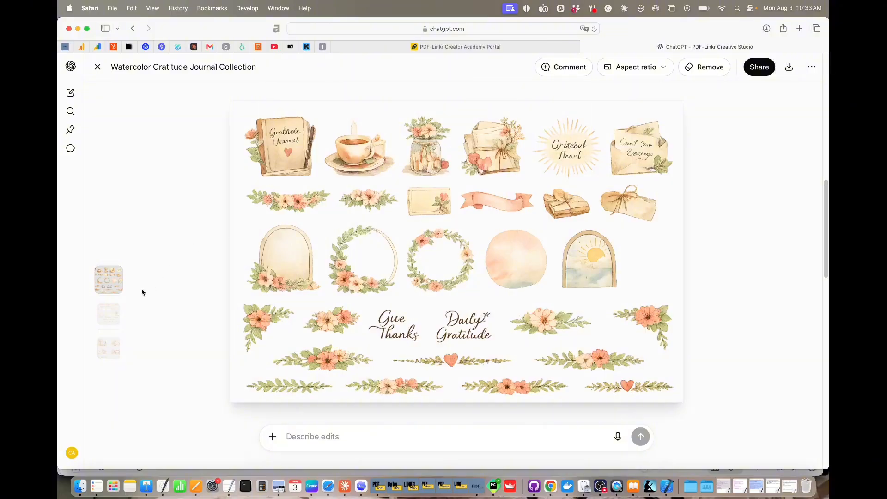
- Download the washi and word art sheet as "asset pack 2" into the Guided Journal Images folder
{"action": "left_click", "coordinate": [112, 312]}
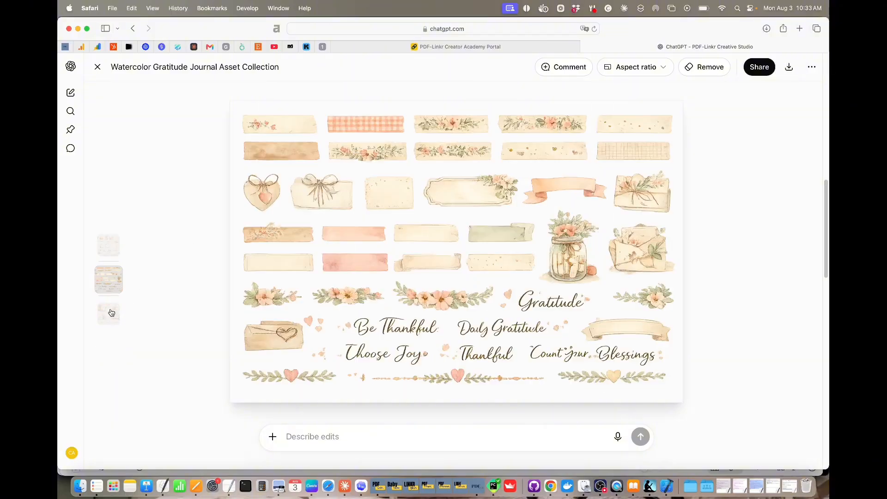
{"action": "left_click", "coordinate": [789, 67]}
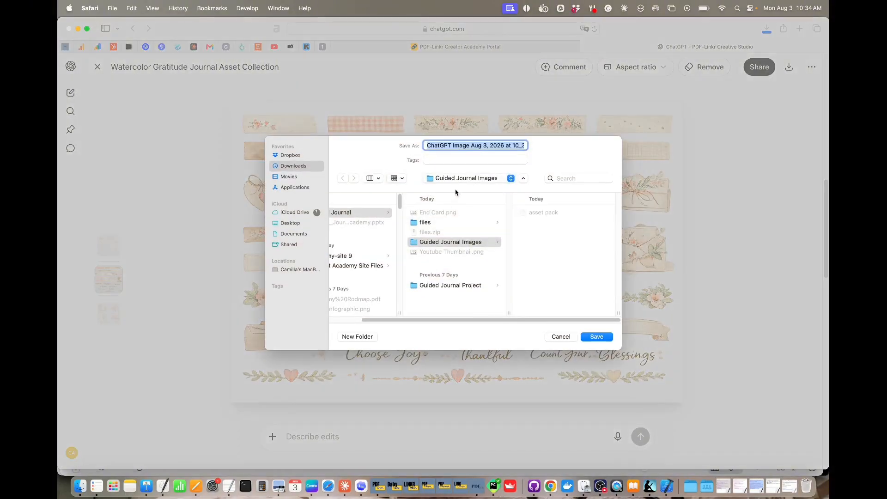
{"action": "type", "text": "asset pack"}
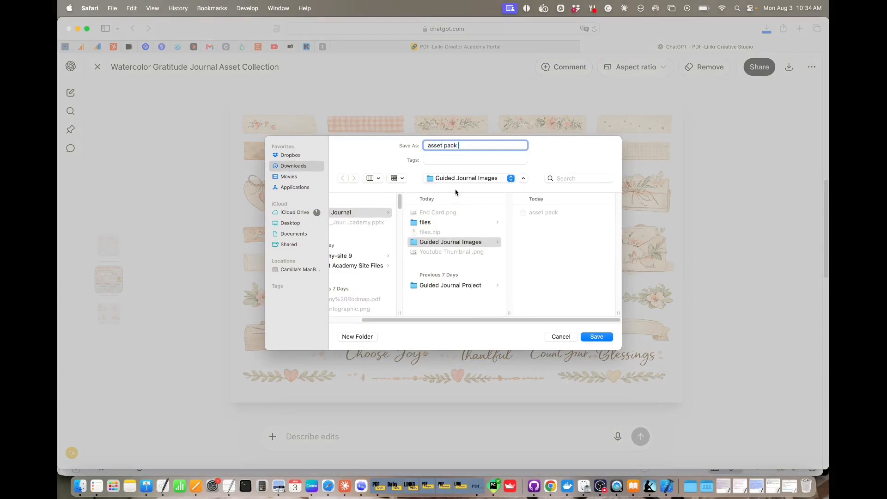
{"action": "type", "text": " 2.png"}
{"action": "key", "text": "Return"}
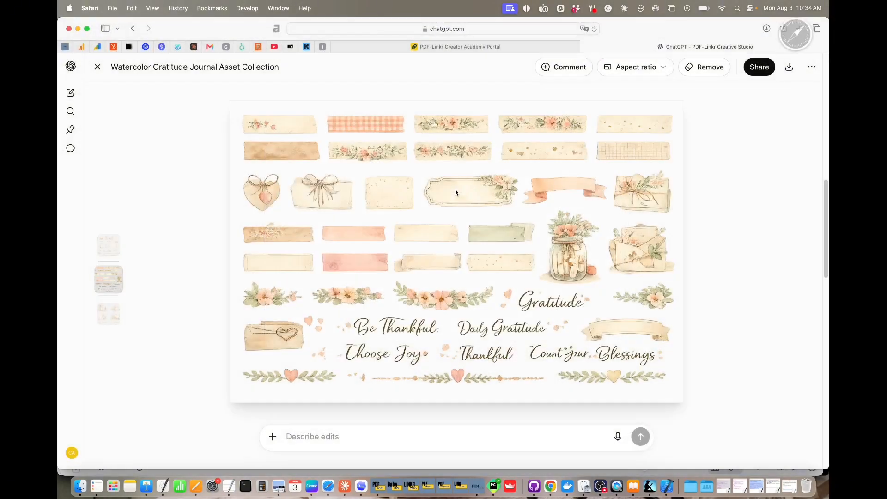
- Download the sheet of four journal, envelope and teacup scenes as "asset pack3 hero.png" into the Guided Journal Images folder
{"action": "left_click", "coordinate": [113, 317]}
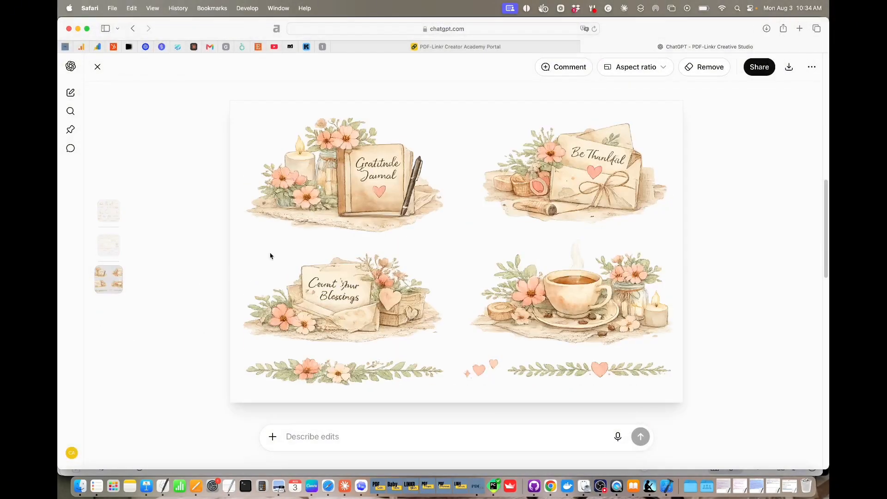
{"action": "left_click", "coordinate": [759, 67]}
{"action": "left_click", "coordinate": [557, 325]}
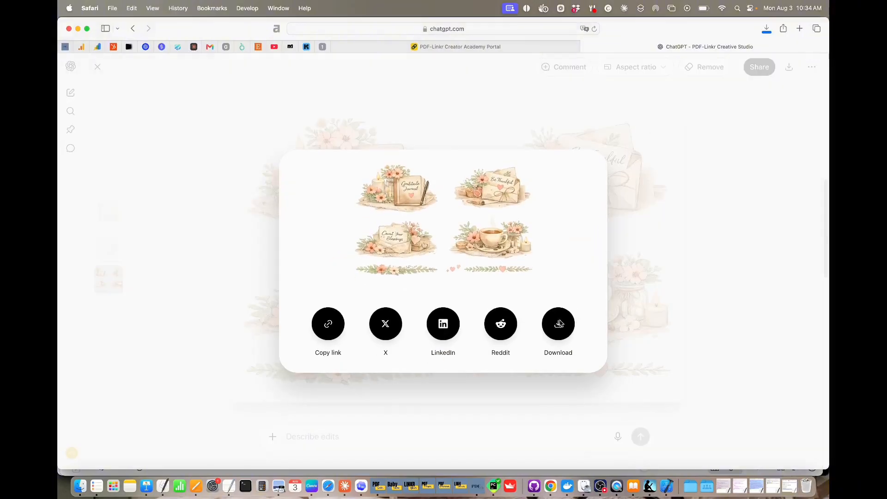
{"action": "type", "text": "a"}
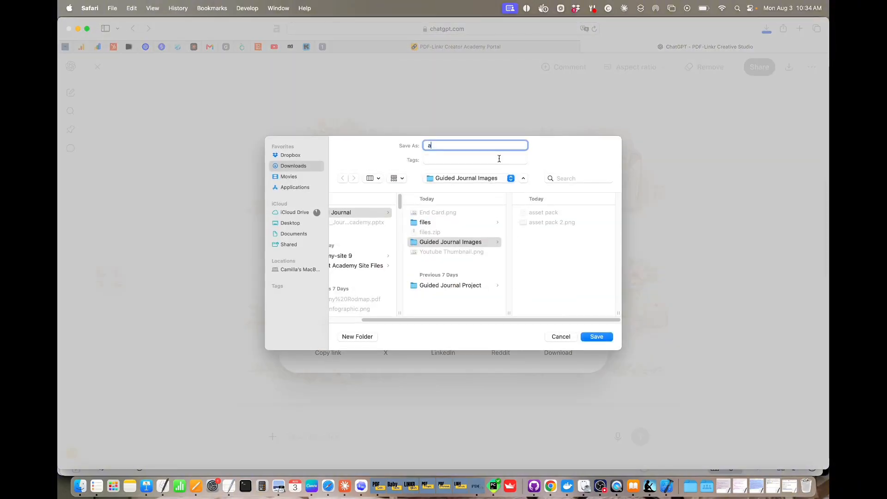
{"action": "type", "text": "sset pack"}
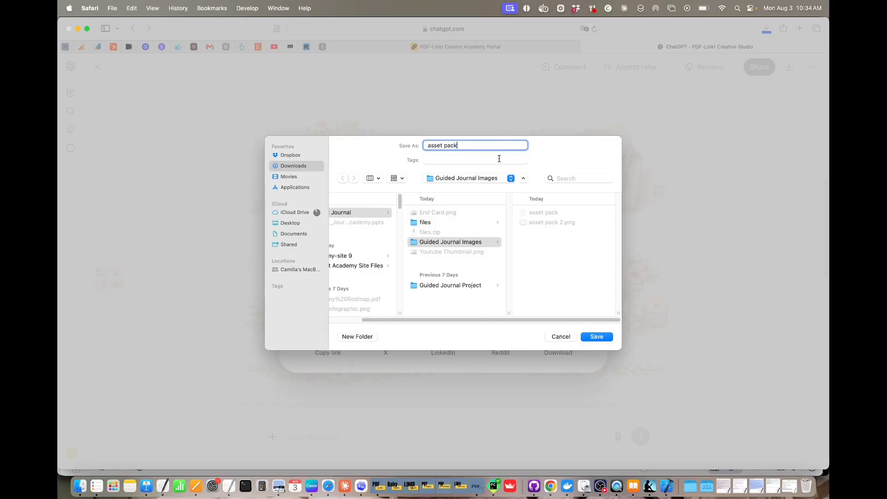
{"action": "type", "text": "3 hero.png"}
{"action": "key", "text": "Return"}
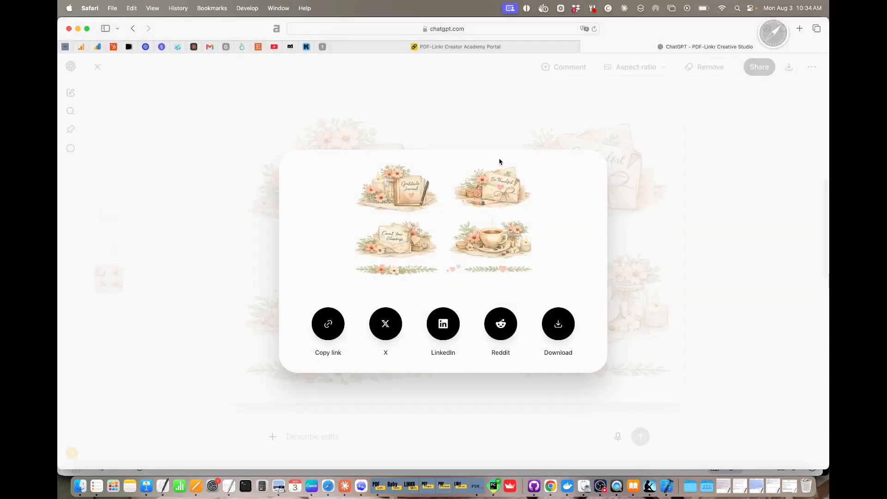
{"action": "left_click", "coordinate": [665, 169]}
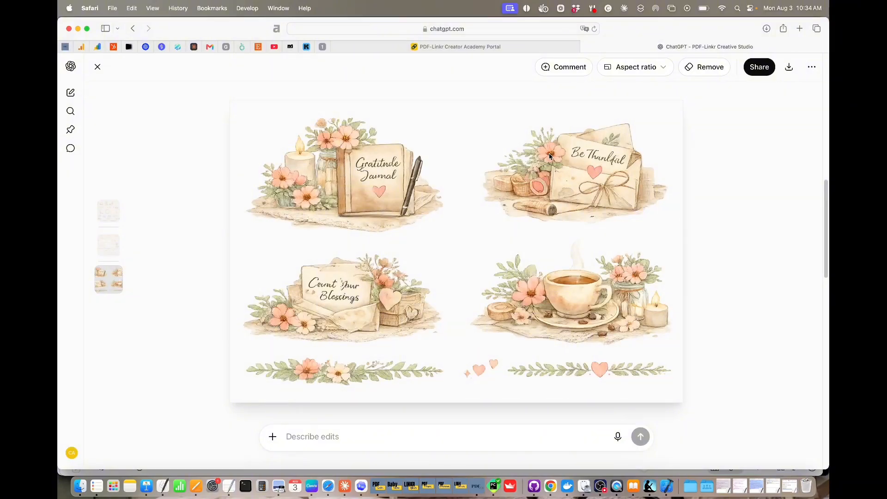
- Return to the PDF-Linkr member portal and mark the Creative Studio tool complete
{"action": "left_click", "coordinate": [499, 48]}
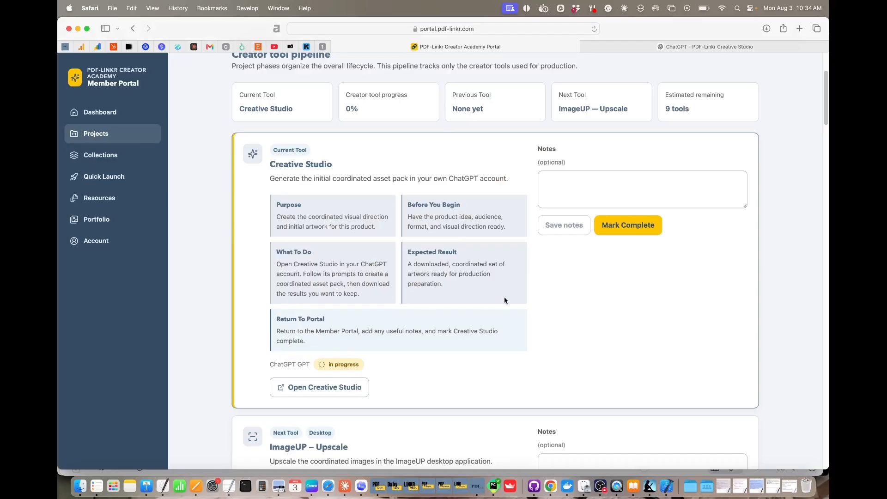
{"action": "left_click", "coordinate": [627, 224]}
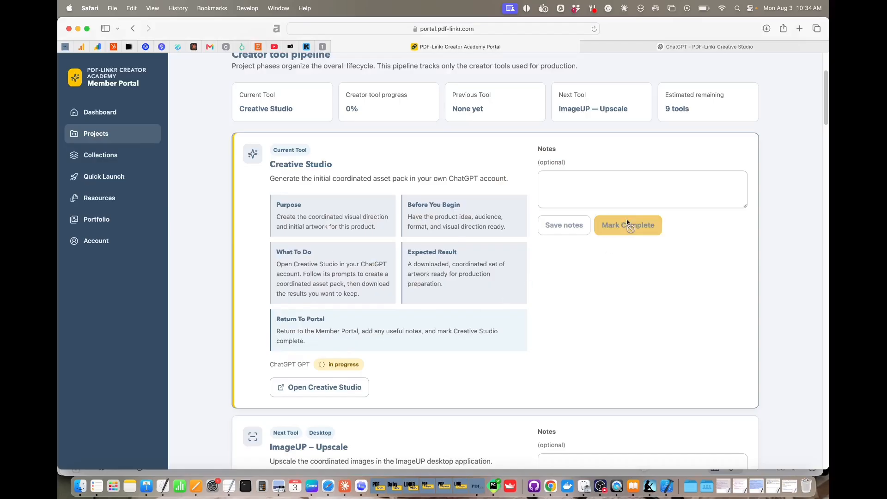
{"action": "scroll", "coordinate": [593, 304], "scroll_direction": "down", "scroll_amount": 7}
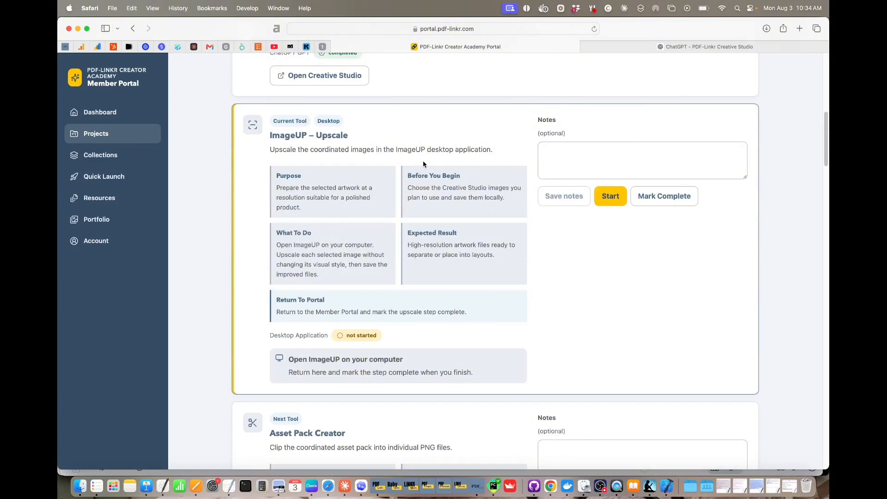
- Switch to Image Up and set the input folder to Guided Journal Images inside Downloads > Guided Journal
{"action": "key", "text": "super+Tab"}
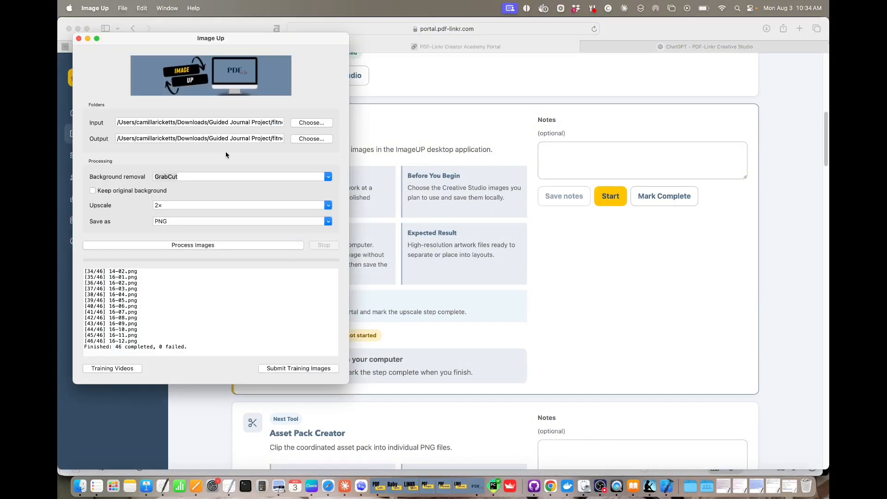
{"action": "left_click", "coordinate": [302, 124]}
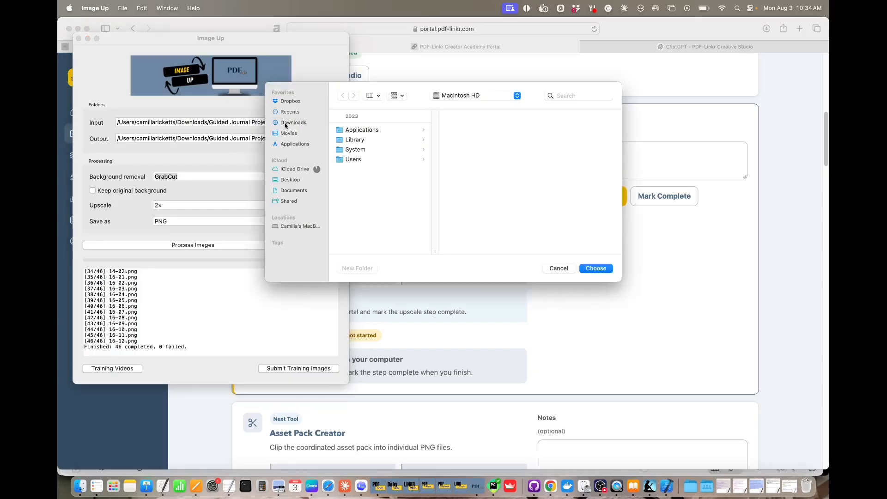
{"action": "left_click", "coordinate": [284, 123]}
{"action": "left_click", "coordinate": [361, 130]}
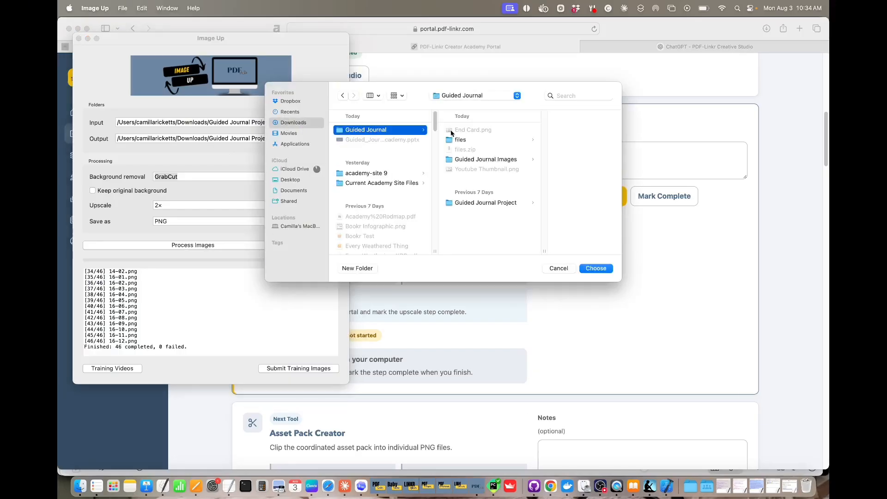
{"action": "left_click", "coordinate": [479, 160]}
{"action": "left_click", "coordinate": [595, 268]}
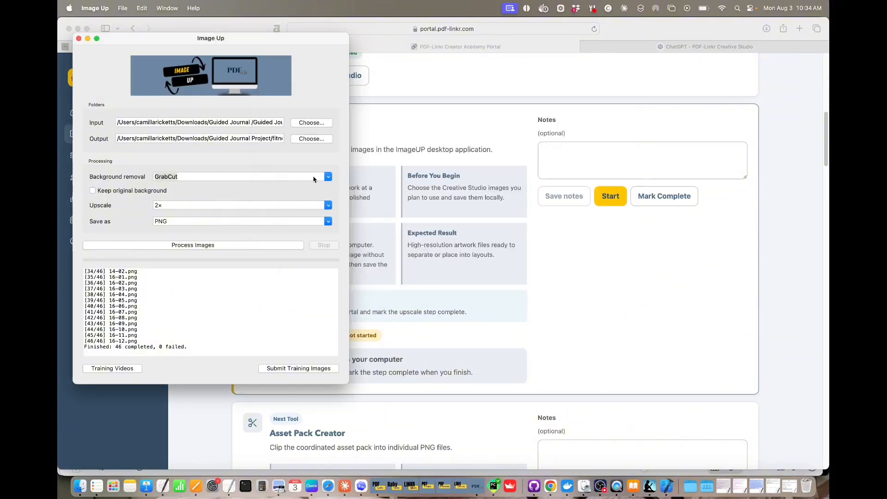
- Create a folder named "upscaled" inside Guided Journal Images and set it as the output folder
{"action": "left_click", "coordinate": [301, 139]}
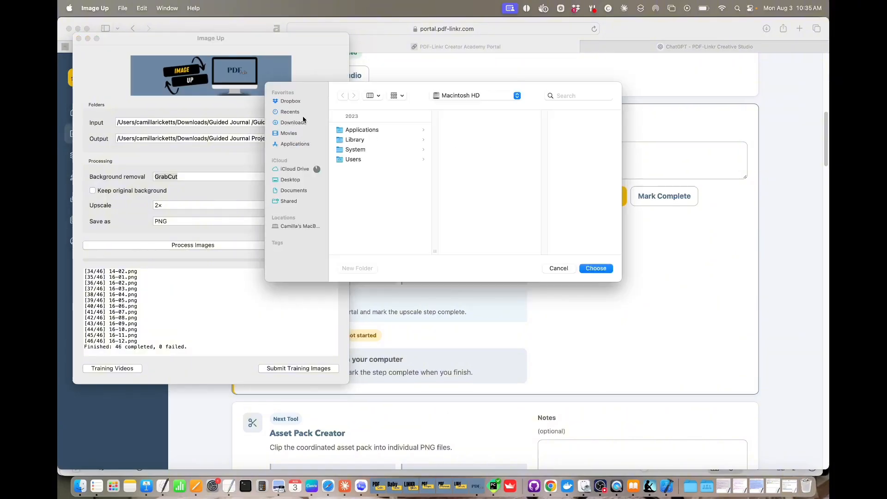
{"action": "left_click", "coordinate": [297, 124]}
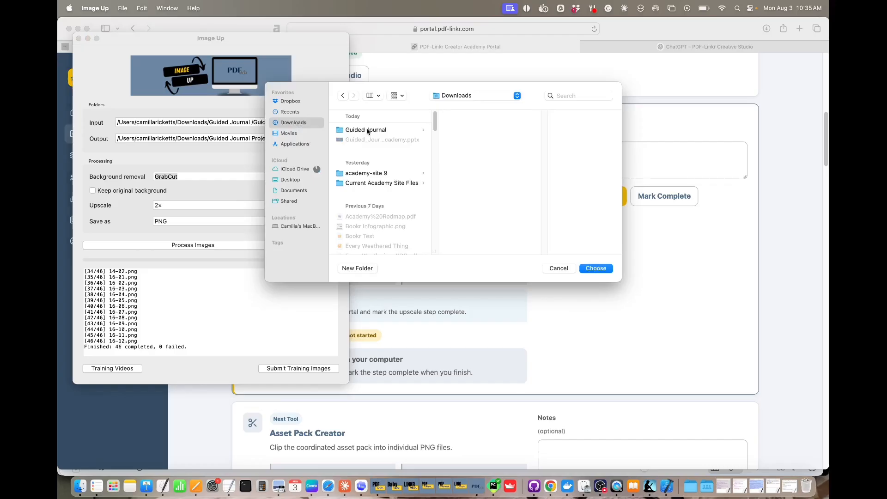
{"action": "left_click", "coordinate": [367, 130]}
{"action": "left_click", "coordinate": [484, 160]}
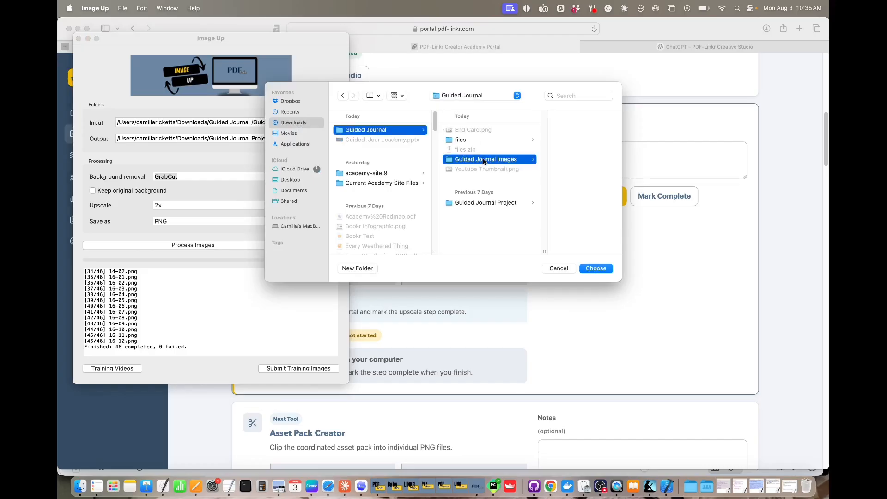
{"action": "left_click", "coordinate": [357, 268]}
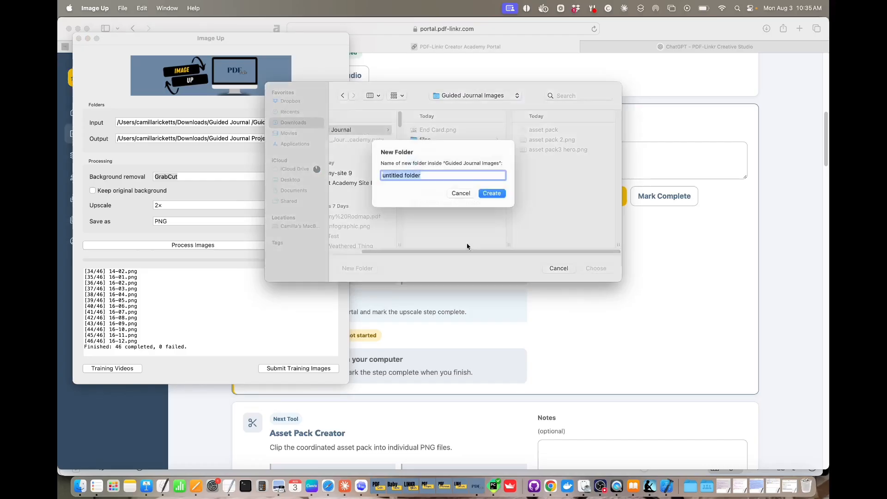
{"action": "type", "text": "upscaled"}
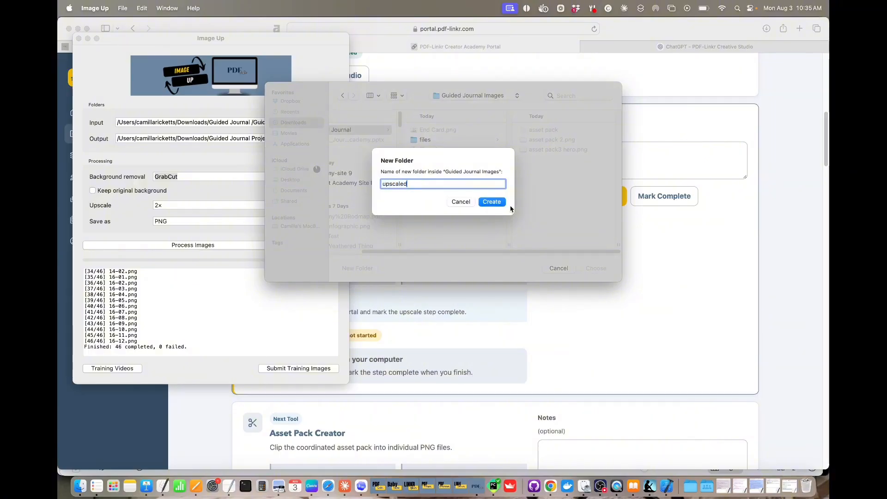
{"action": "key", "text": "Return"}
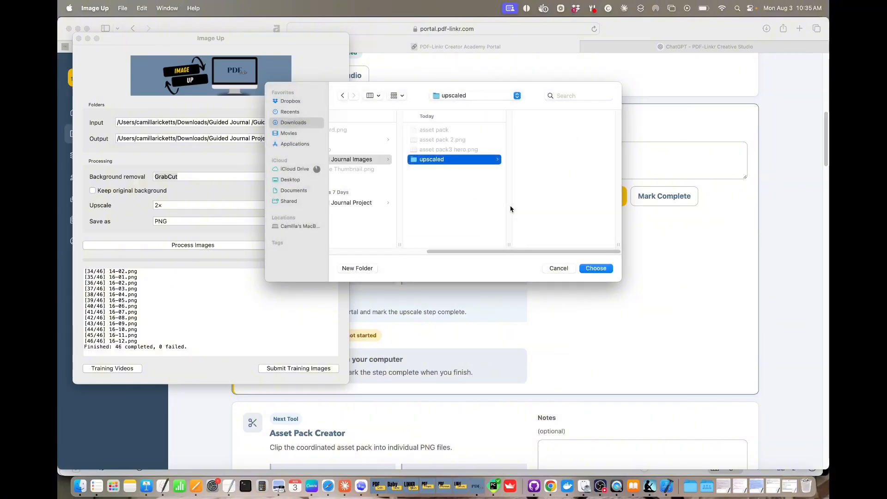
{"action": "left_click", "coordinate": [586, 269]}
- Keep the original background and process the images with 2× upscaling, saved as PNG
{"action": "left_click", "coordinate": [135, 192]}
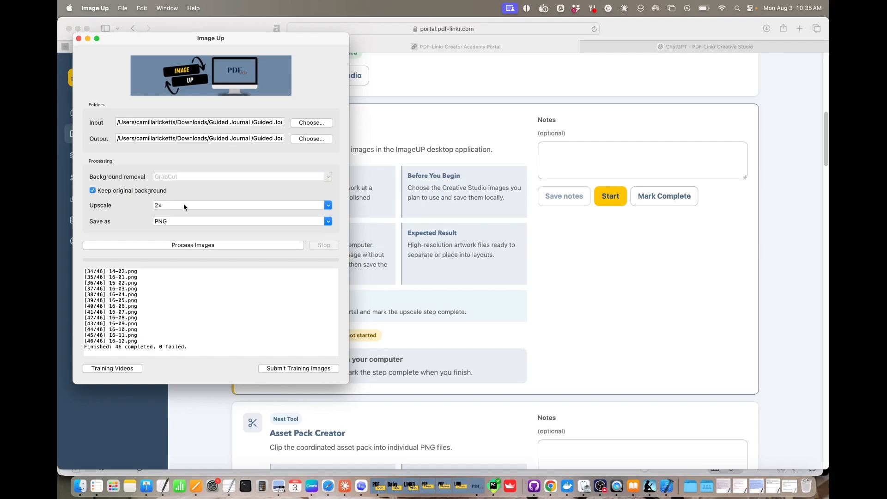
{"action": "left_click", "coordinate": [186, 245]}
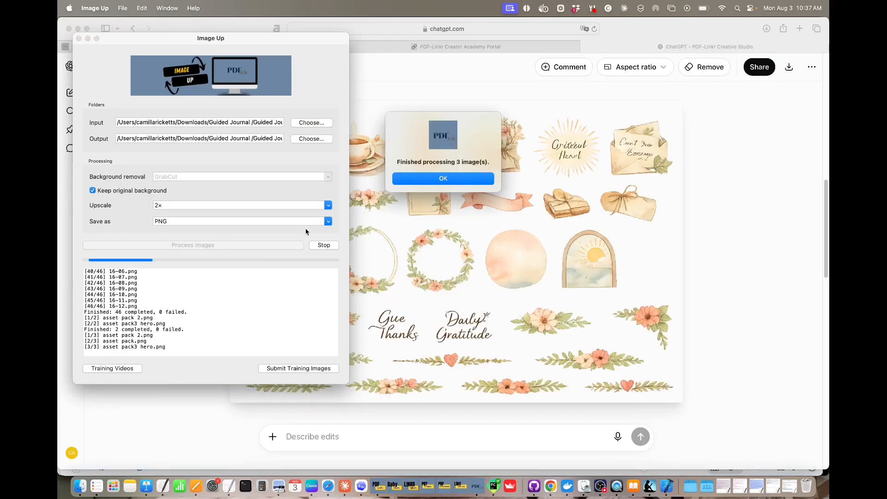
{"action": "left_click", "coordinate": [439, 180]}
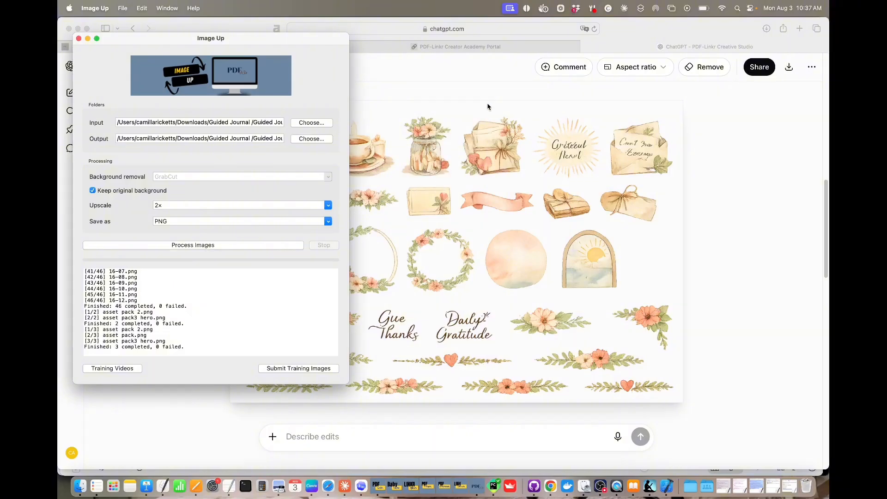
- Switch back to the member portal in Safari and mark the ImageUP – Upscale tool complete
{"action": "left_click", "coordinate": [495, 46]}
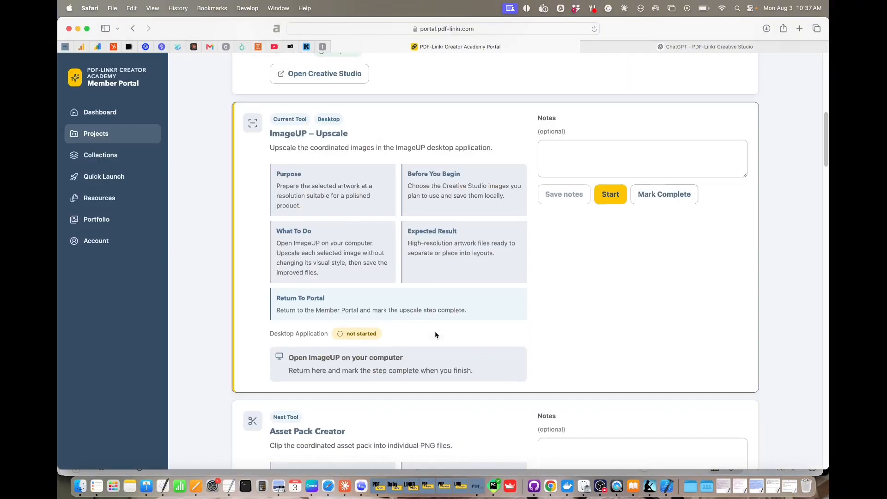
{"action": "scroll", "coordinate": [435, 335], "scroll_direction": "down", "scroll_amount": 3}
{"action": "scroll", "coordinate": [462, 258], "scroll_direction": "up", "scroll_amount": 3}
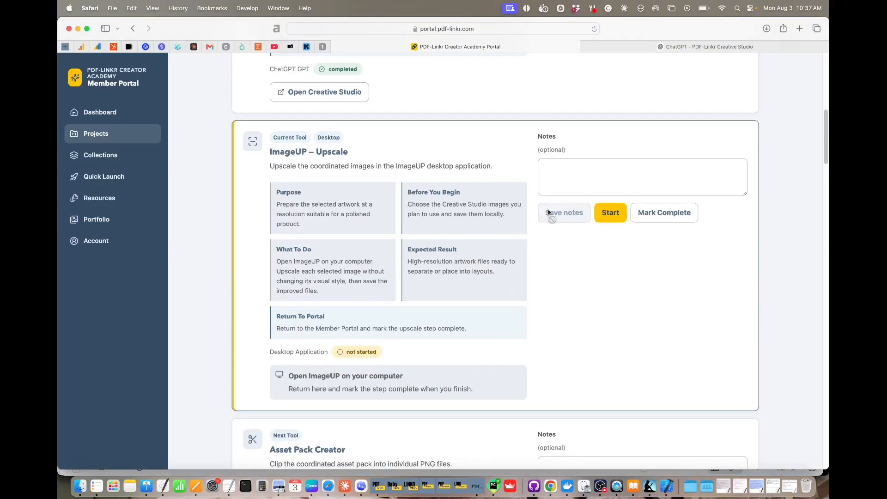
{"action": "left_click", "coordinate": [658, 213]}
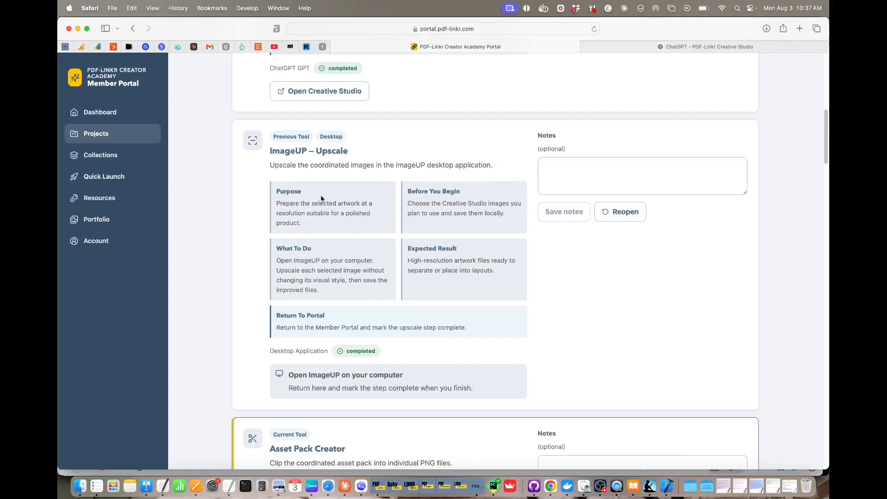
- Open Asset Pack Creator and upload the three processed sheets from the upscaled folder
{"action": "scroll", "coordinate": [409, 284], "scroll_direction": "down", "scroll_amount": 6}
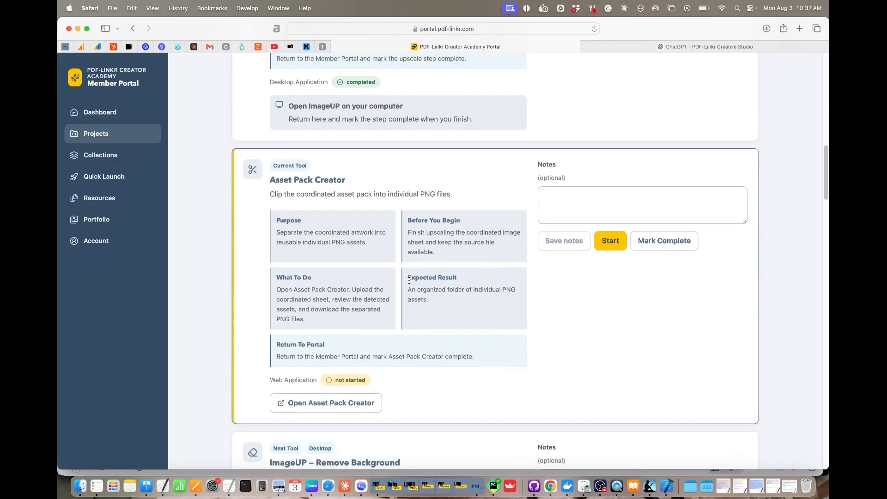
{"action": "left_click", "coordinate": [327, 406]}
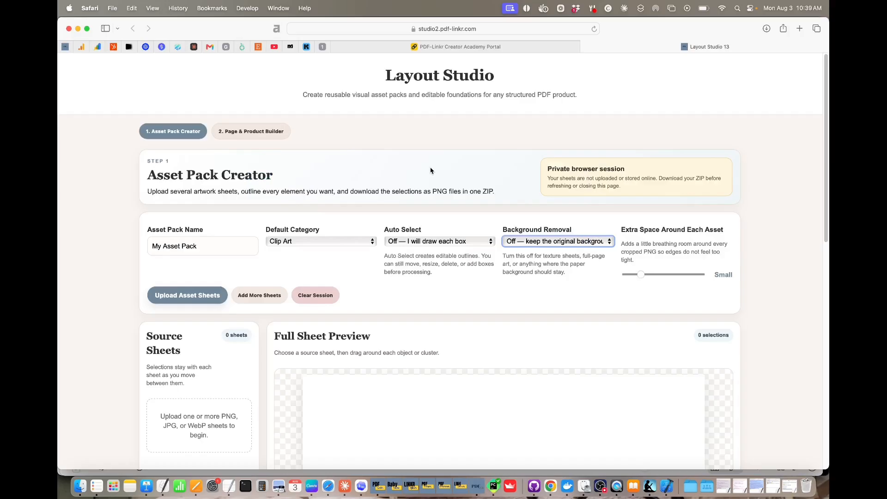
{"action": "left_click", "coordinate": [206, 300]}
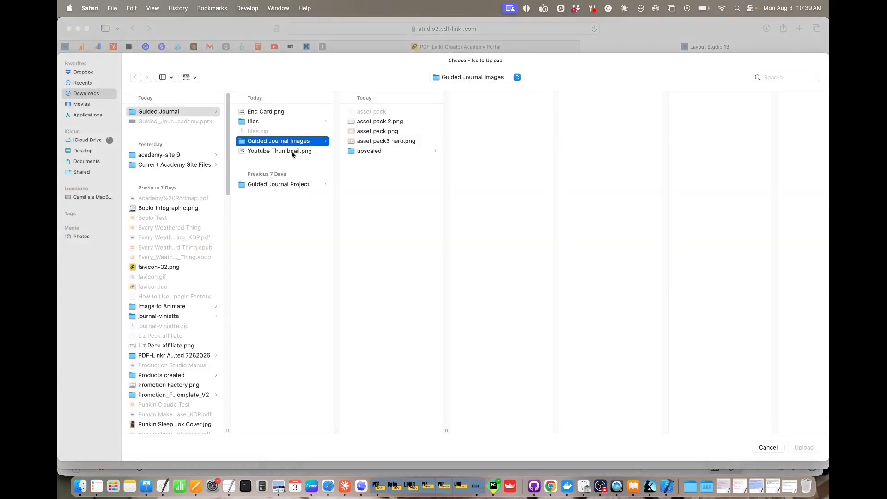
{"action": "left_click", "coordinate": [364, 152]}
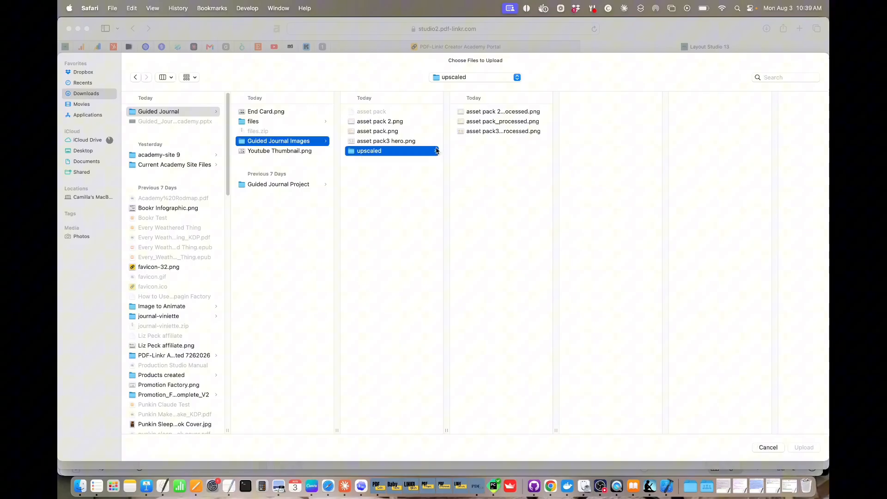
{"action": "left_click", "coordinate": [511, 113]}
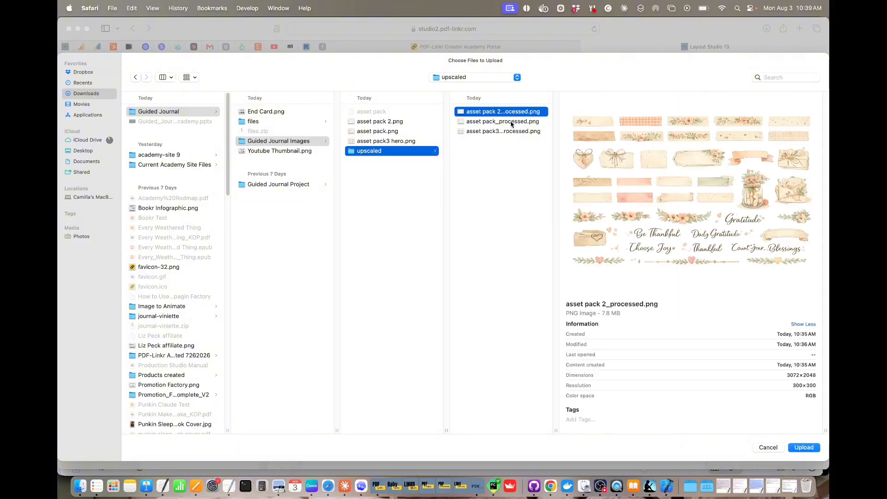
{"action": "left_click", "coordinate": [504, 133], "text": "shift"}
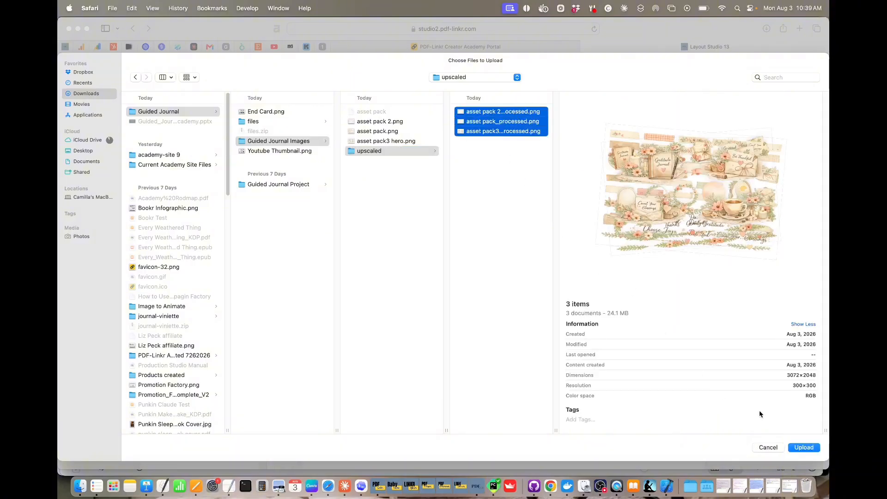
{"action": "left_click", "coordinate": [805, 449]}
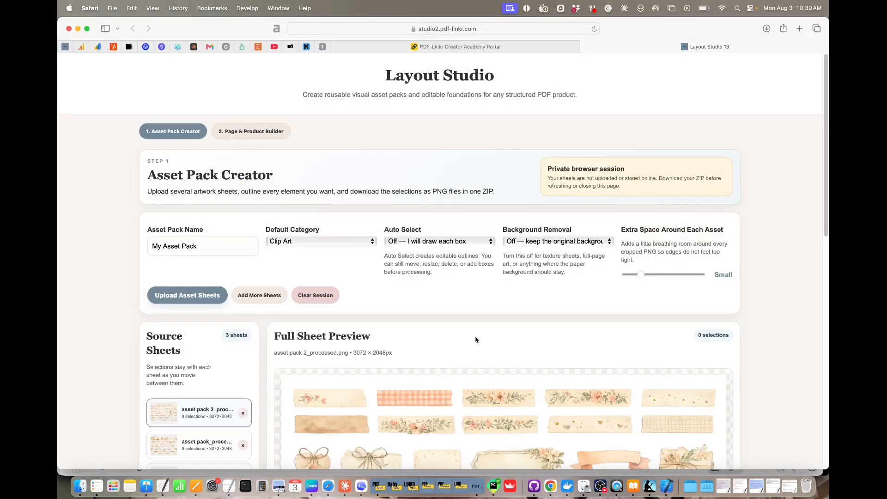
- Turn on Auto Select for the uploaded sheets and review the outlines on the asset pack and hero sheets
{"action": "scroll", "coordinate": [443, 334], "scroll_direction": "down", "scroll_amount": 2}
{"action": "left_click", "coordinate": [412, 197]}
{"action": "left_click", "coordinate": [413, 208]}
{"action": "scroll", "coordinate": [414, 278], "scroll_direction": "down", "scroll_amount": 5}
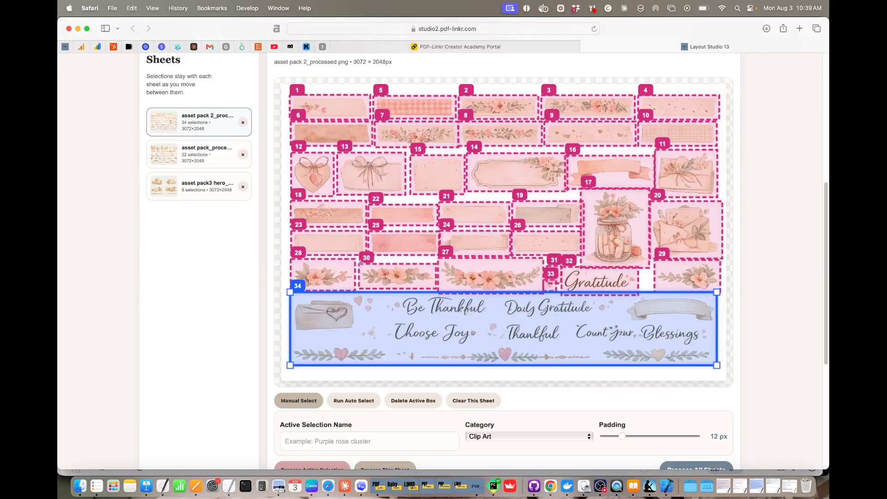
{"action": "left_click", "coordinate": [200, 162]}
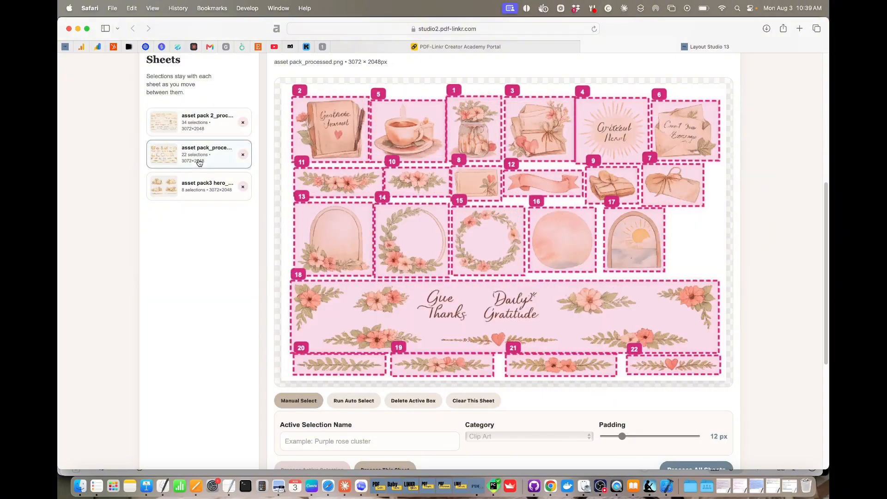
{"action": "left_click", "coordinate": [197, 187]}
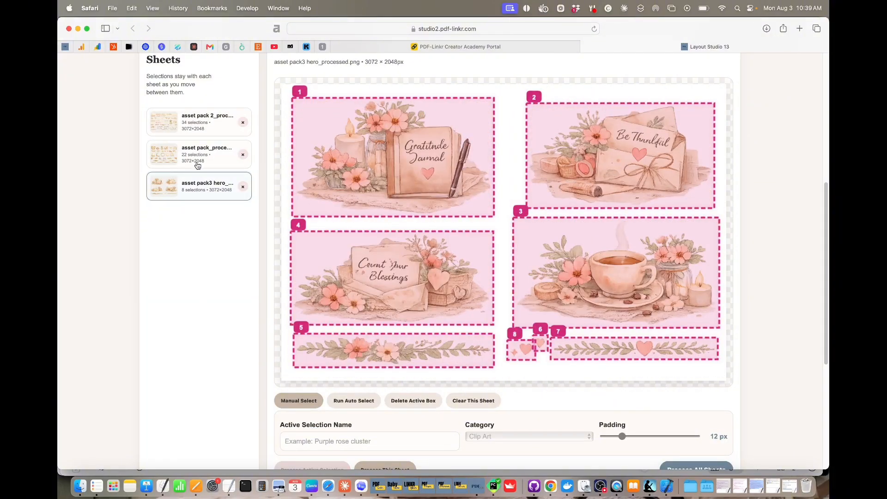
- On the asset pack sheet, delete the single wide selection box spanning the floral and lettering row above the bottom dividers
{"action": "left_click", "coordinate": [198, 167]}
{"action": "left_click", "coordinate": [467, 318]}
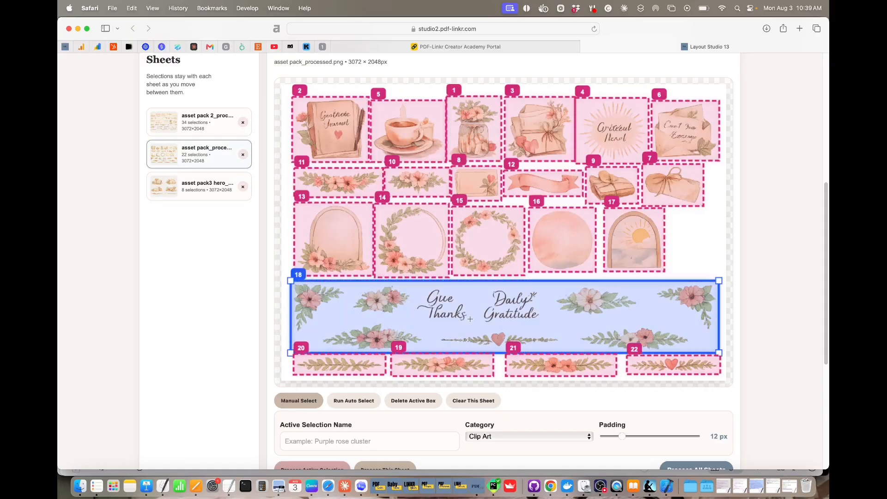
{"action": "left_click", "coordinate": [415, 404]}
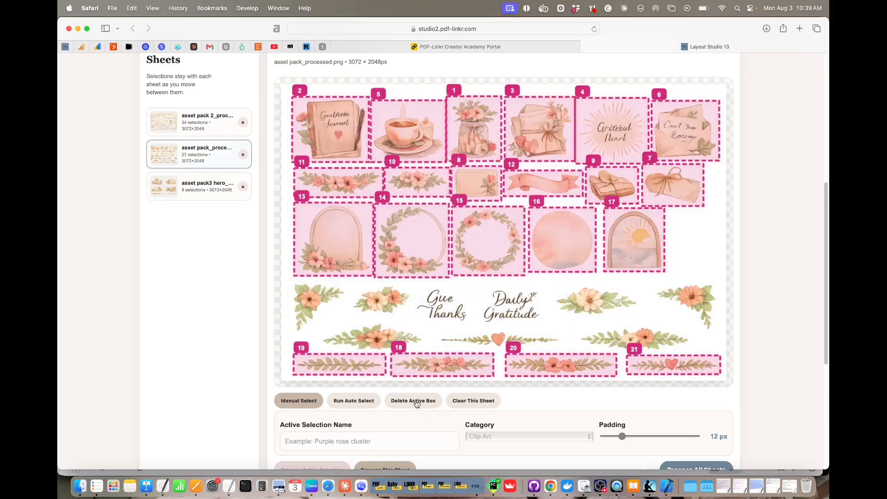
- Draw separate selection boxes around the left corner floral, the flower cluster beside it, and the cream flower spray right of "Daily Gratitude"
{"action": "left_click_drag", "start_coordinate": [288, 282], "coordinate": [346, 332]}
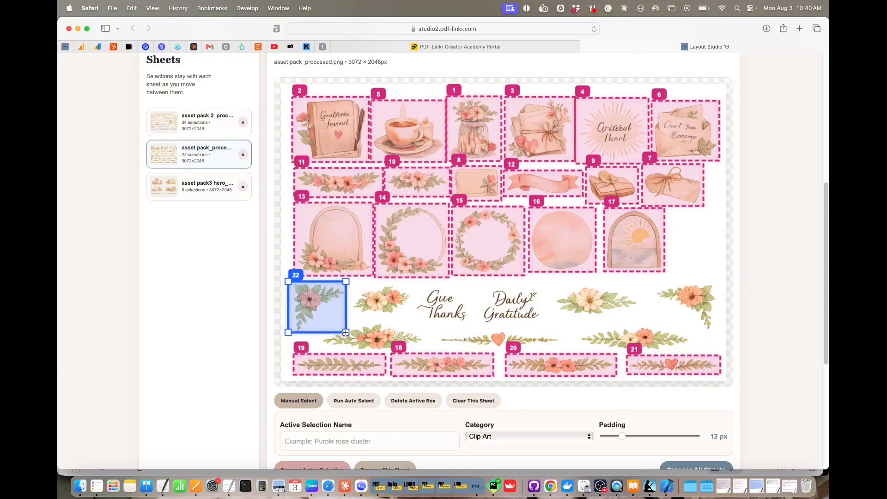
{"action": "left_click_drag", "start_coordinate": [351, 282], "coordinate": [412, 321]}
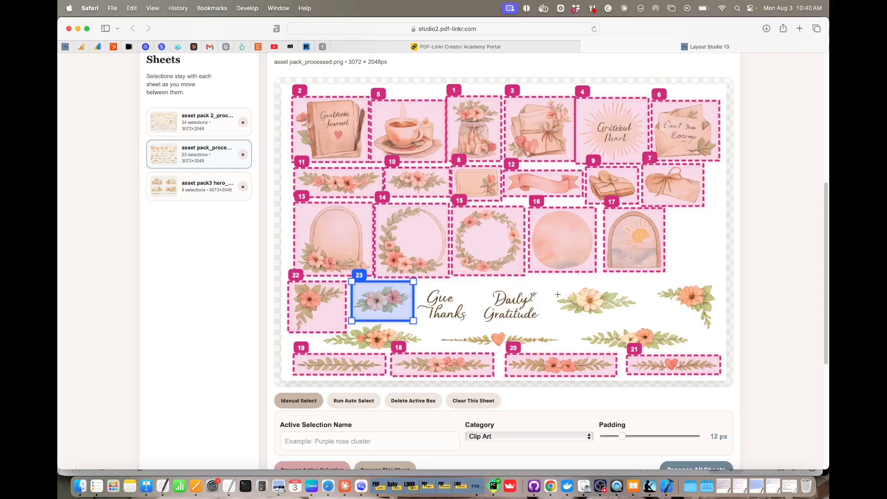
{"action": "left_click_drag", "start_coordinate": [551, 282], "coordinate": [644, 318]}
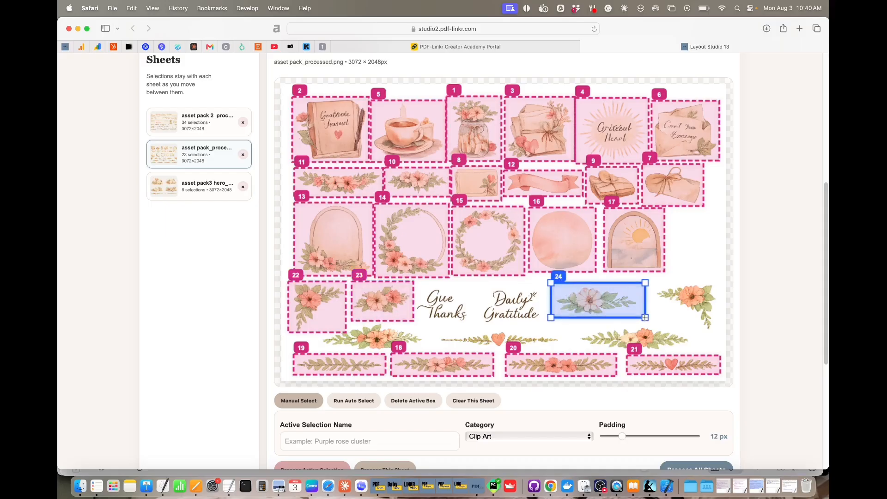
- Reduce the extra space around each asset to 0 px padding and process all sheets into individual PNGs
{"action": "scroll", "coordinate": [418, 404], "scroll_direction": "down", "scroll_amount": 4}
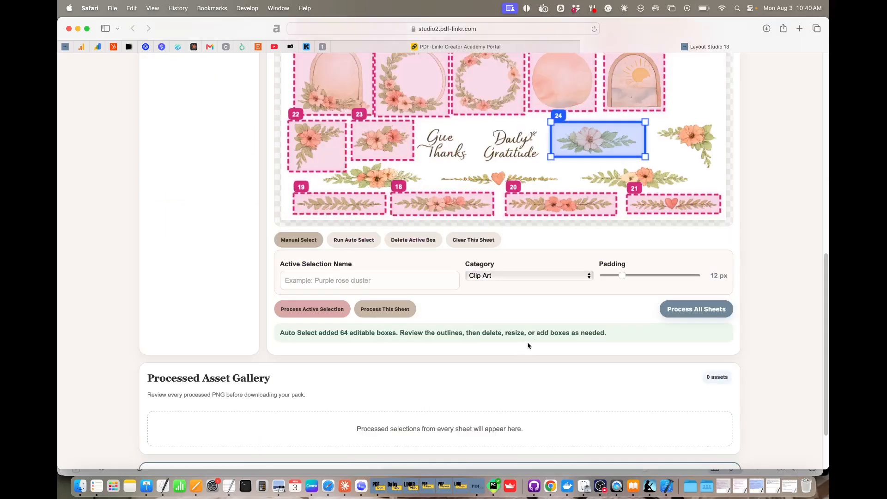
{"action": "scroll", "coordinate": [558, 291], "scroll_direction": "up", "scroll_amount": 7}
{"action": "scroll", "coordinate": [366, 127], "scroll_direction": "up", "scroll_amount": 1}
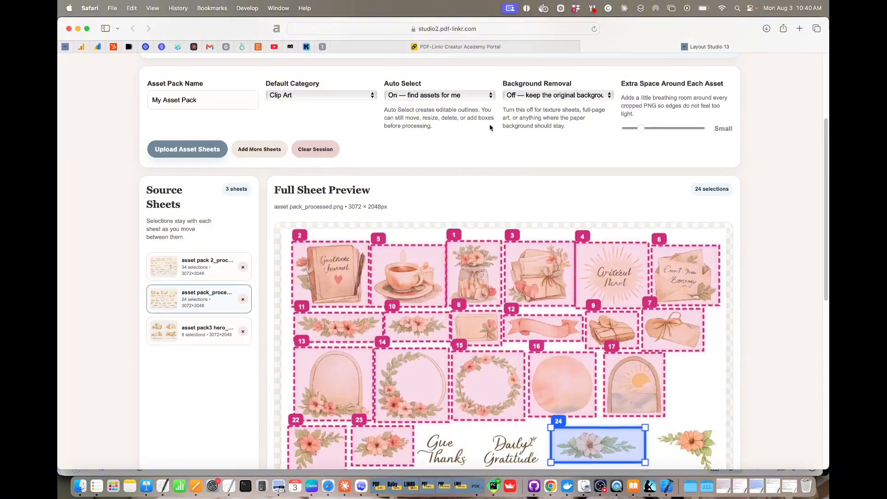
{"action": "left_click_drag", "start_coordinate": [642, 129], "coordinate": [624, 129]}
{"action": "scroll", "coordinate": [544, 164], "scroll_direction": "down", "scroll_amount": 5}
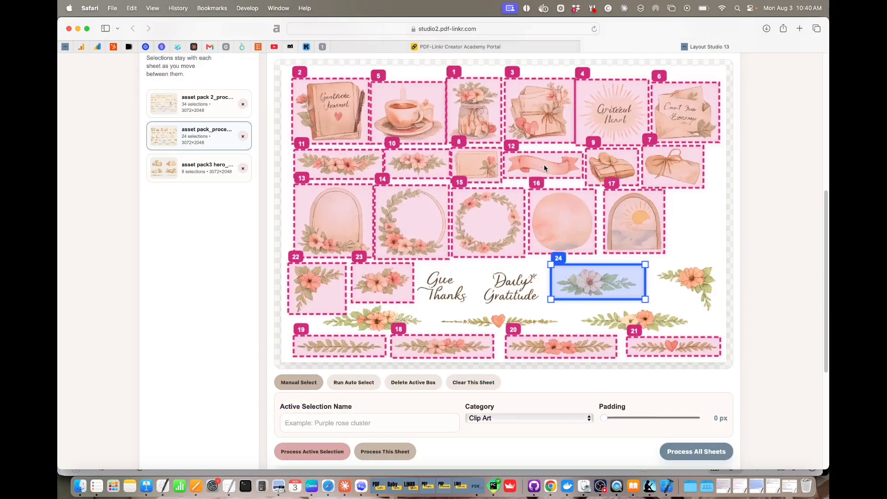
{"action": "scroll", "coordinate": [499, 320], "scroll_direction": "down", "scroll_amount": 3}
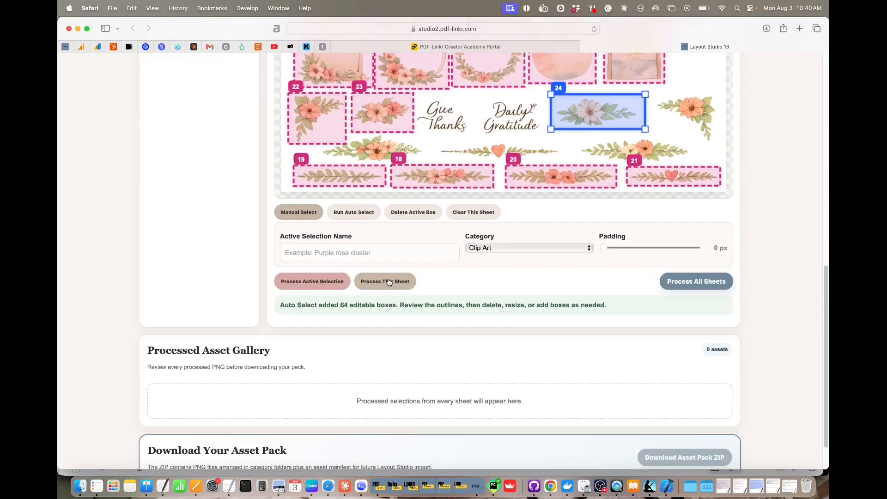
{"action": "left_click", "coordinate": [695, 283]}
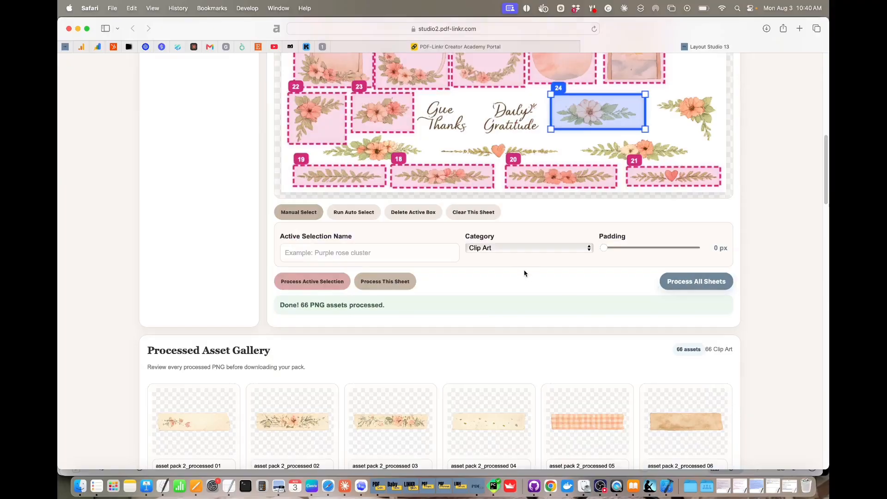
- Look over the processed asset gallery and download the asset pack ZIP as Individual.zip in the upscaled folder
{"action": "scroll", "coordinate": [519, 273], "scroll_direction": "down", "scroll_amount": 12}
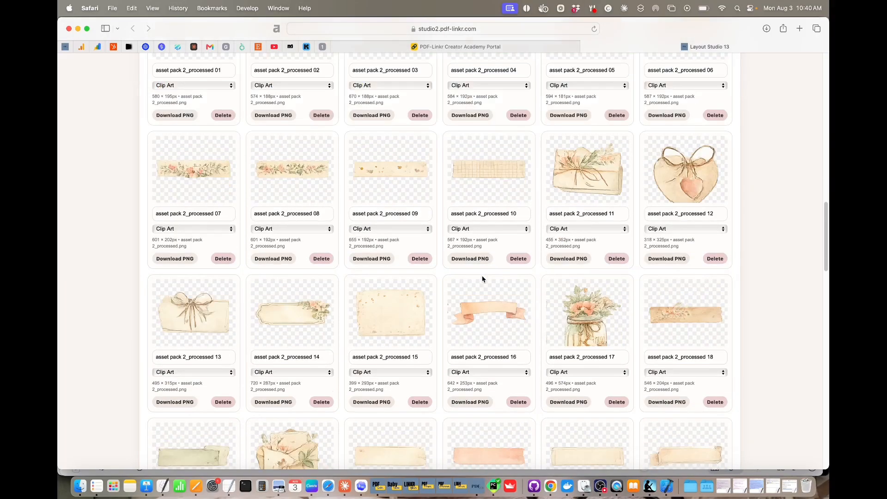
{"action": "scroll", "coordinate": [483, 279], "scroll_direction": "down", "scroll_amount": 15}
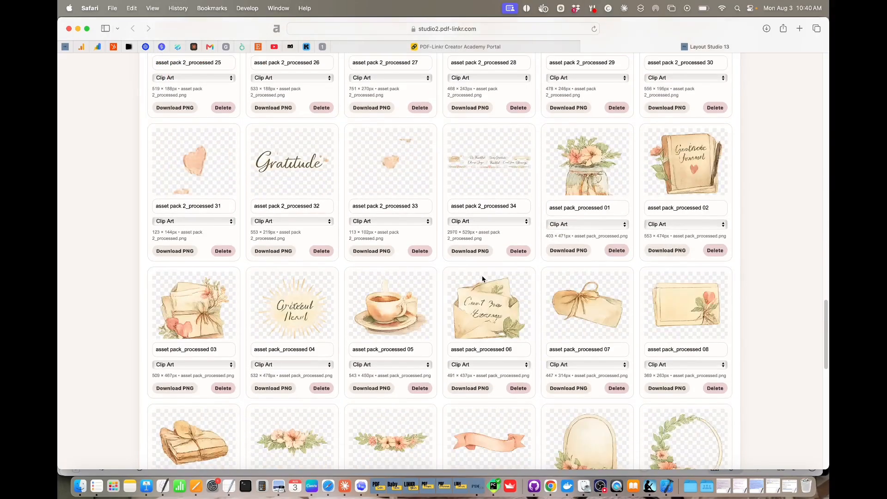
{"action": "scroll", "coordinate": [482, 279], "scroll_direction": "down", "scroll_amount": 7}
{"action": "left_click", "coordinate": [687, 411]}
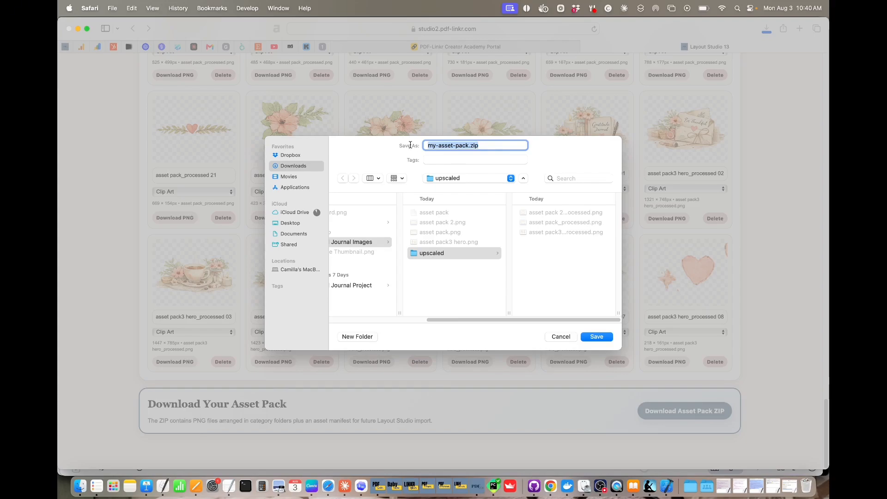
{"action": "type", "text": "Individual."}
{"action": "key", "text": "Return"}
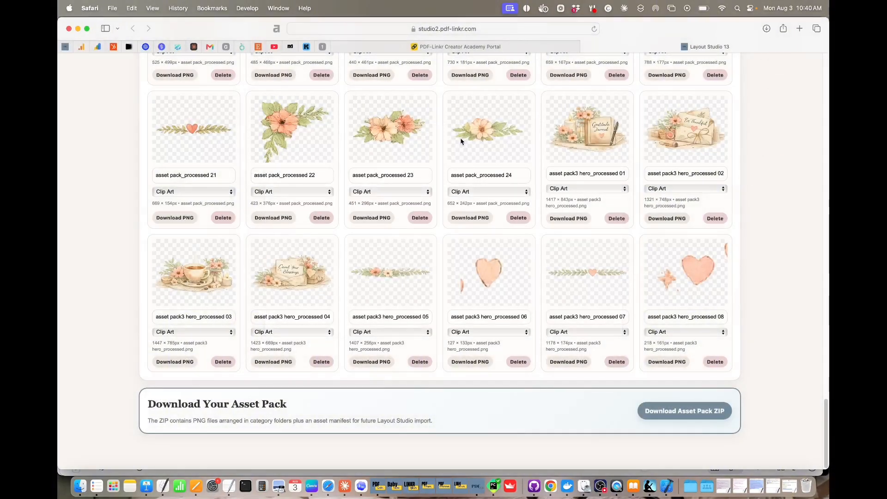
- Return to the member portal and mark Asset Pack Creator and ImageUP – Remove Background complete
{"action": "left_click", "coordinate": [462, 48]}
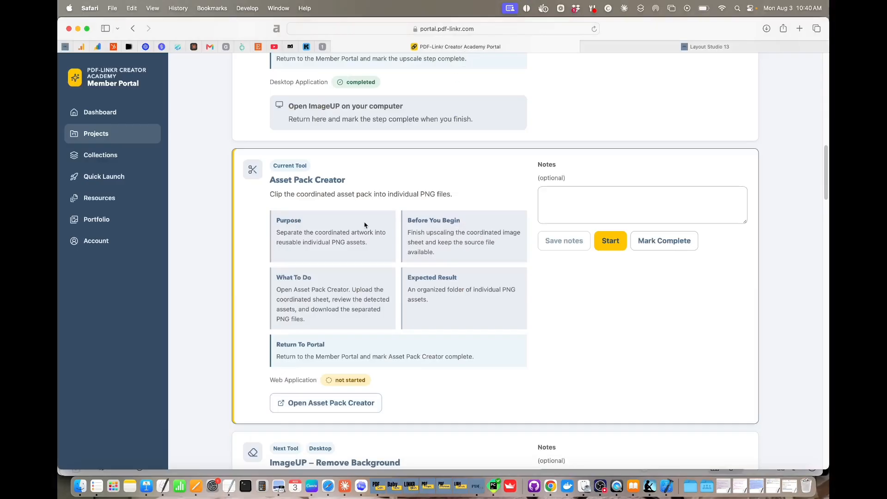
{"action": "left_click", "coordinate": [659, 246]}
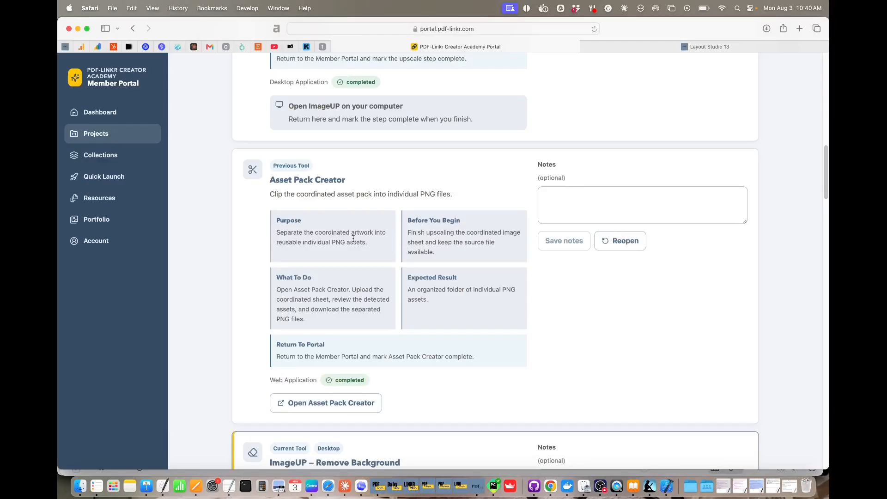
{"action": "scroll", "coordinate": [353, 238], "scroll_direction": "down", "scroll_amount": 6}
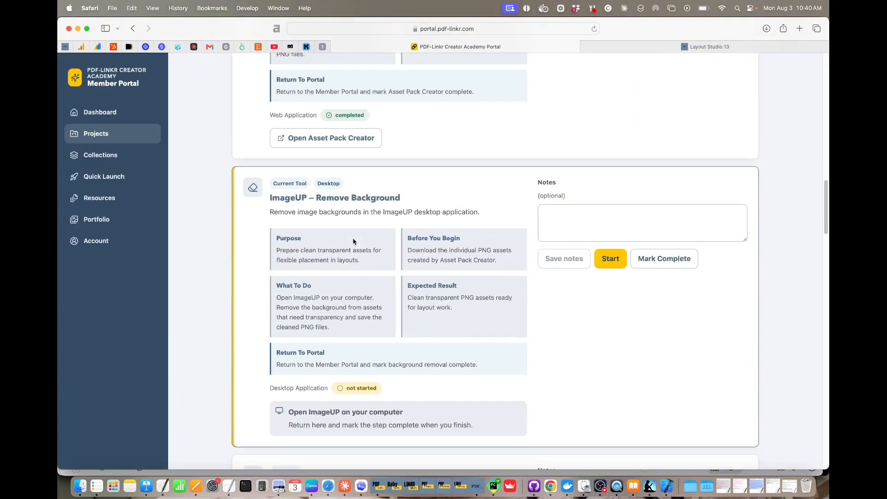
{"action": "scroll", "coordinate": [353, 240], "scroll_direction": "down", "scroll_amount": 1}
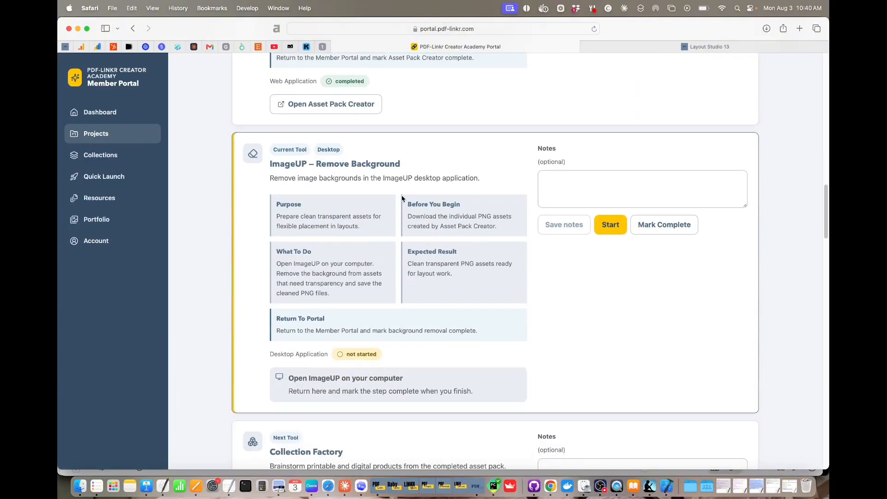
{"action": "left_click", "coordinate": [655, 226]}
{"action": "scroll", "coordinate": [482, 225], "scroll_direction": "down", "scroll_amount": 8}
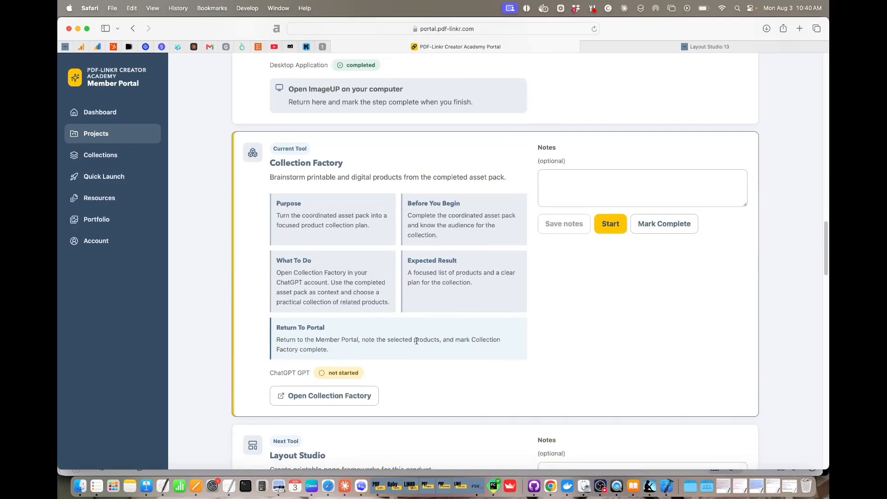
- Open Collection Factory in ChatGPT and write the message "I'm creating a guided gratitude journal project here are my current images"
{"action": "left_click", "coordinate": [347, 396]}
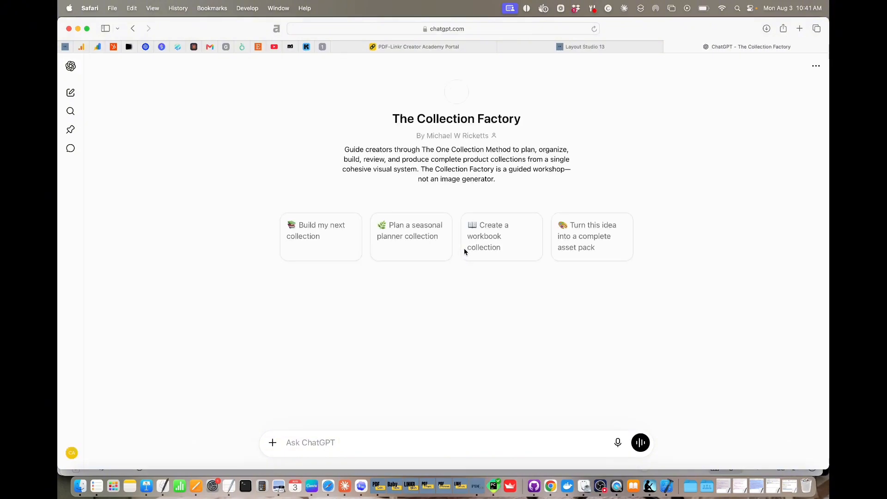
{"action": "left_click", "coordinate": [307, 444]}
{"action": "type", "text": "I'm "}
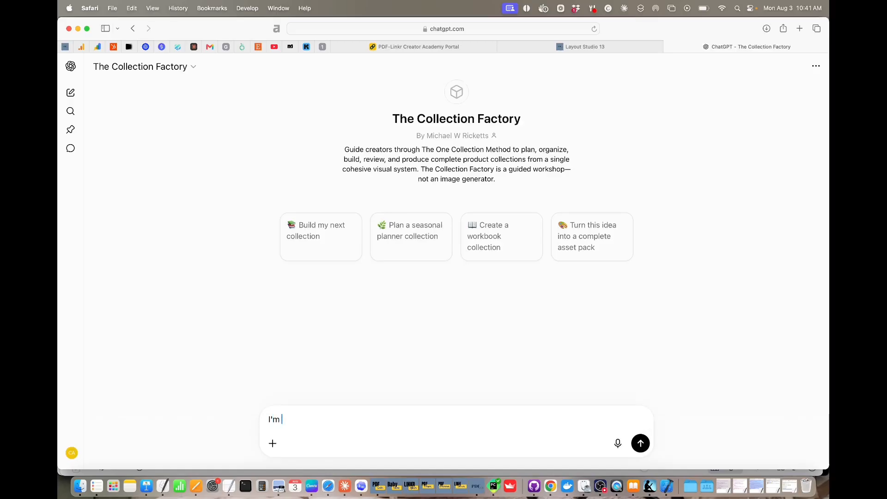
{"action": "type", "text": "creating a"}
{"action": "type", "text": "ed journal"}
{"action": "key", "text": "BackSpace"}
{"action": "key", "text": "BackSpace"}
{"action": "key", "text": "BackSpace"}
{"action": "key", "text": "BackSpace"}
{"action": "key", "text": "BackSpace"}
{"action": "key", "text": "BackSpace"}
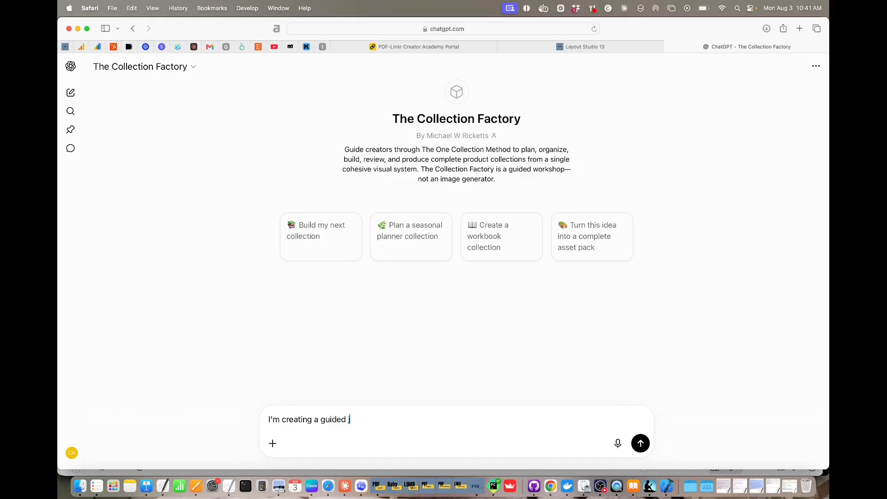
{"action": "type", "text": "gratitude journal project here "}
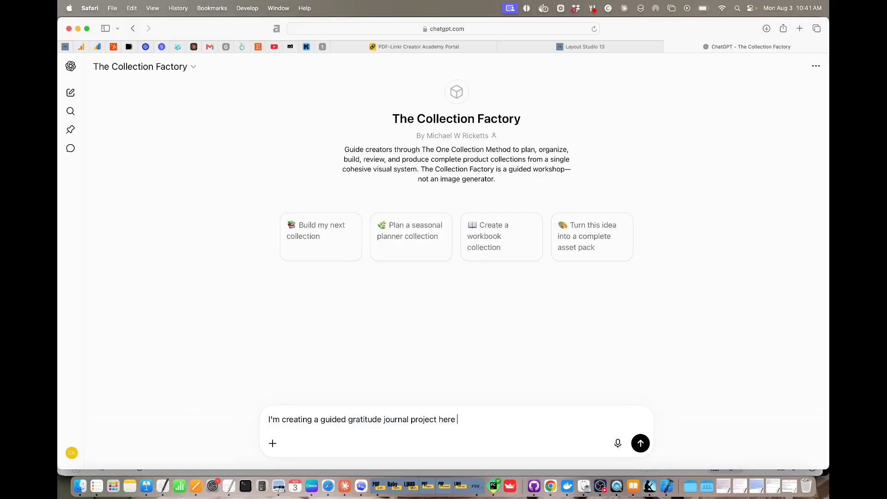
{"action": "type", "text": "are my current images"}
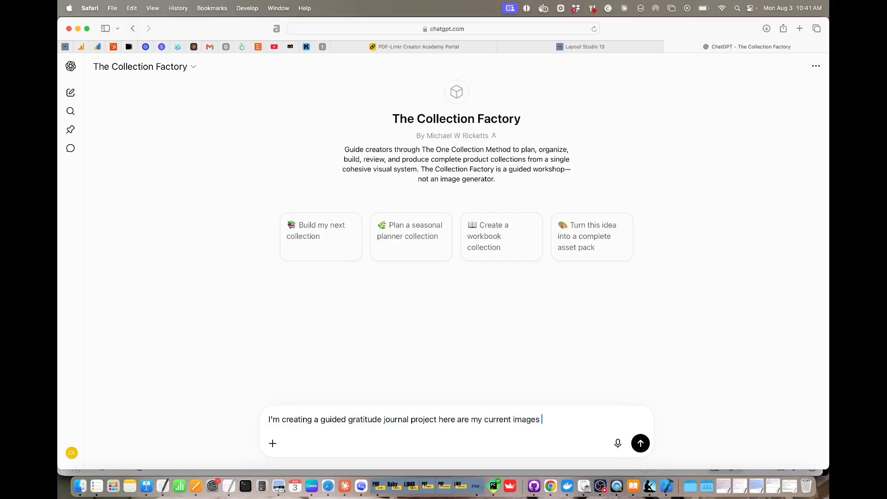
- Attach the processed asset pack sheets from the upscaled folder to the Collection Factory message
{"action": "left_click", "coordinate": [272, 443]}
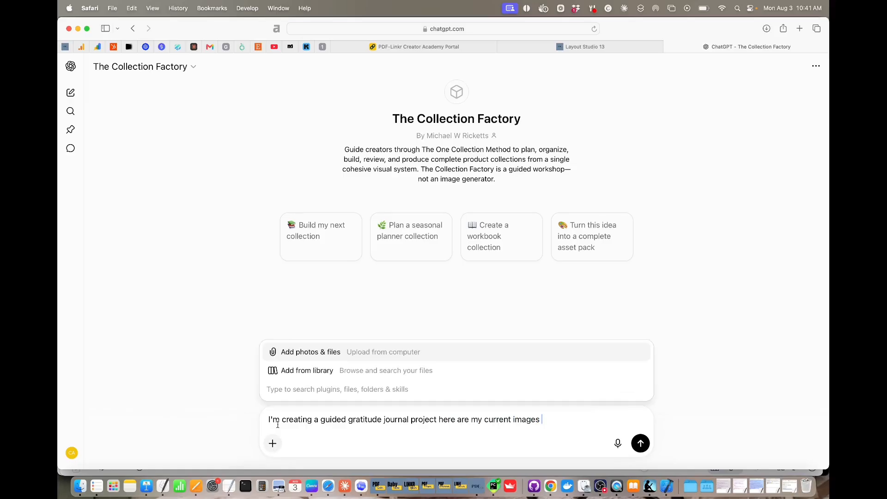
{"action": "left_click", "coordinate": [300, 360]}
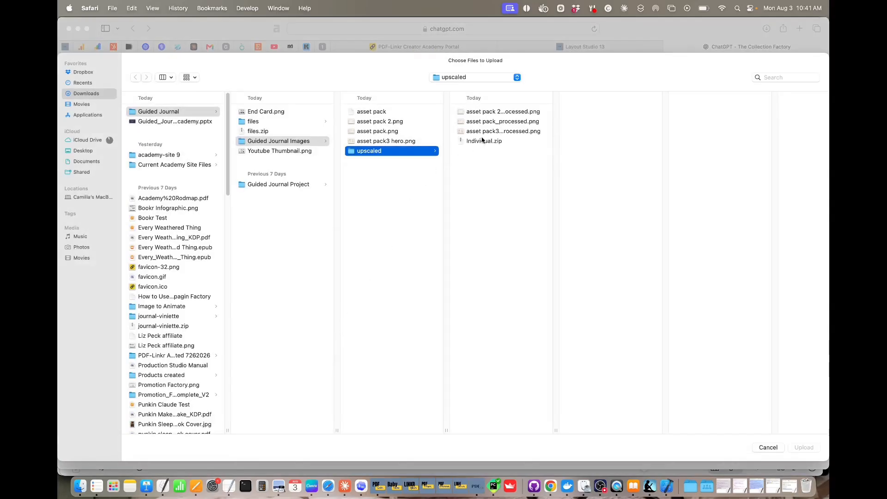
{"action": "left_click", "coordinate": [497, 121]}
{"action": "left_click", "coordinate": [491, 112]}
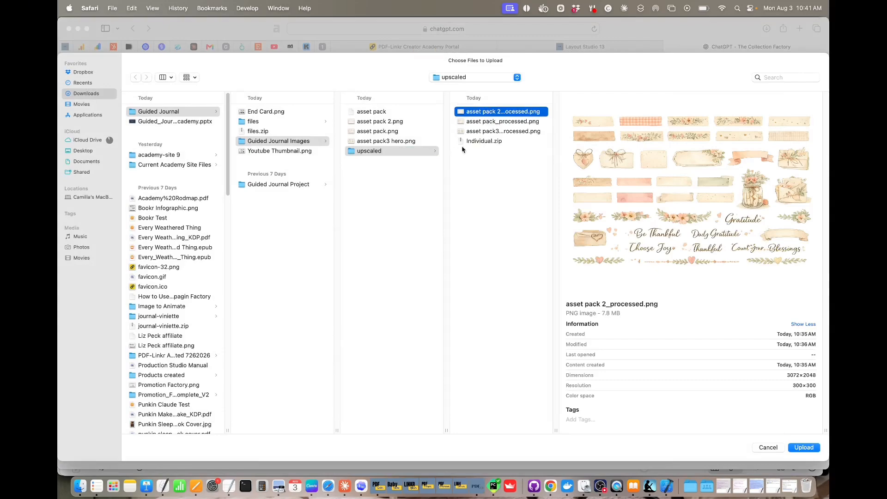
{"action": "left_click", "coordinate": [482, 132], "text": "shift"}
{"action": "left_click", "coordinate": [803, 446]}
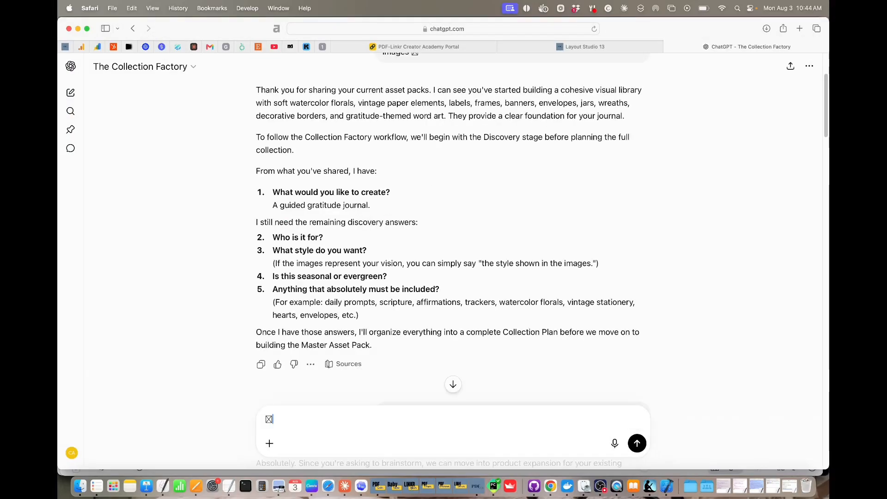
- Read the Collection Factory's first reply, including its discovery questions on audience, style, season and must-have elements
{"action": "scroll", "coordinate": [423, 234], "scroll_direction": "up", "scroll_amount": 3}
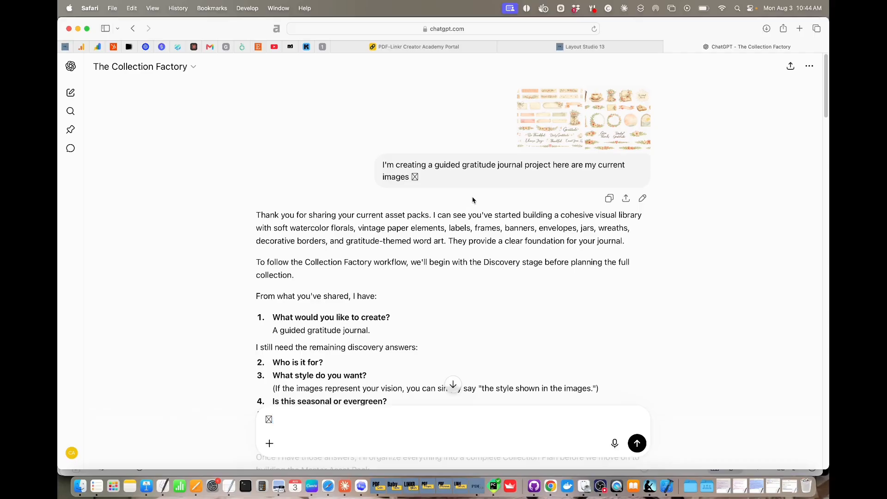
{"action": "scroll", "coordinate": [472, 200], "scroll_direction": "down", "scroll_amount": 3}
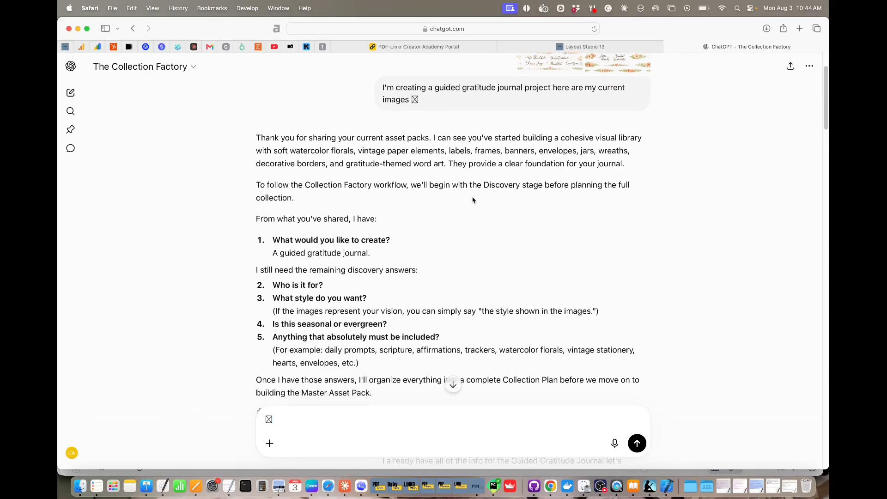
{"action": "scroll", "coordinate": [471, 198], "scroll_direction": "down", "scroll_amount": 2}
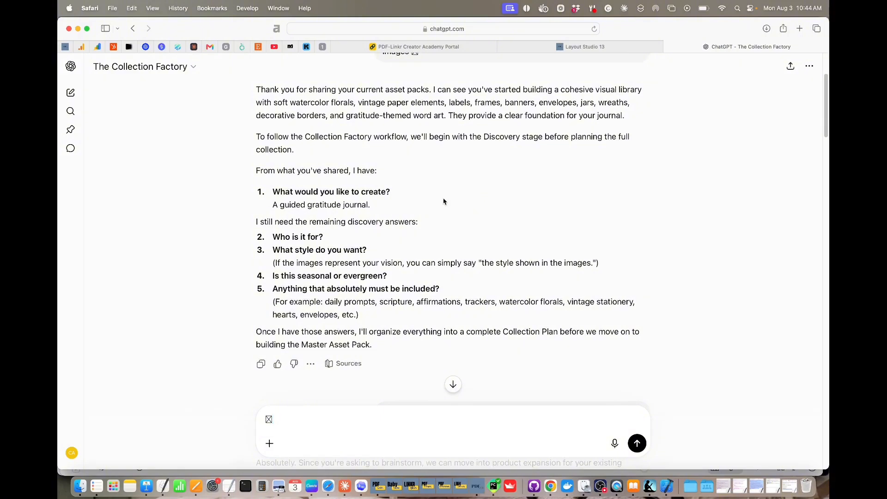
{"action": "scroll", "coordinate": [461, 201], "scroll_direction": "down", "scroll_amount": 1}
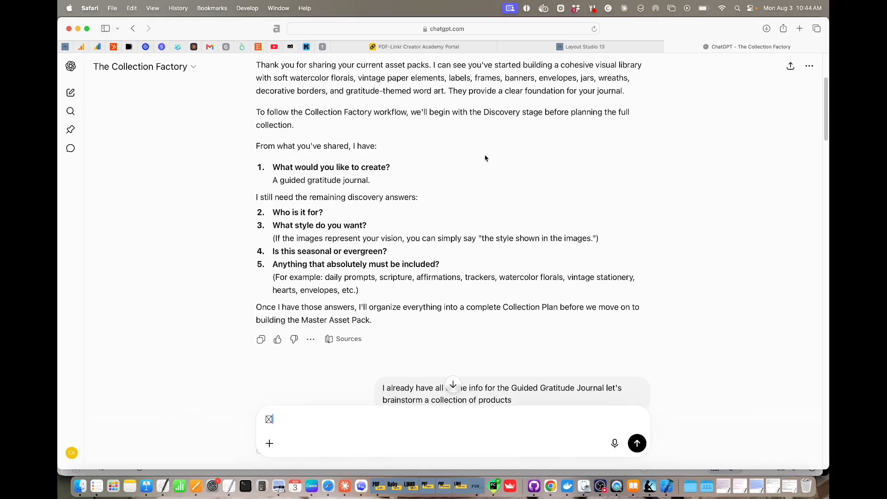
{"action": "scroll", "coordinate": [485, 169], "scroll_direction": "down", "scroll_amount": 2}
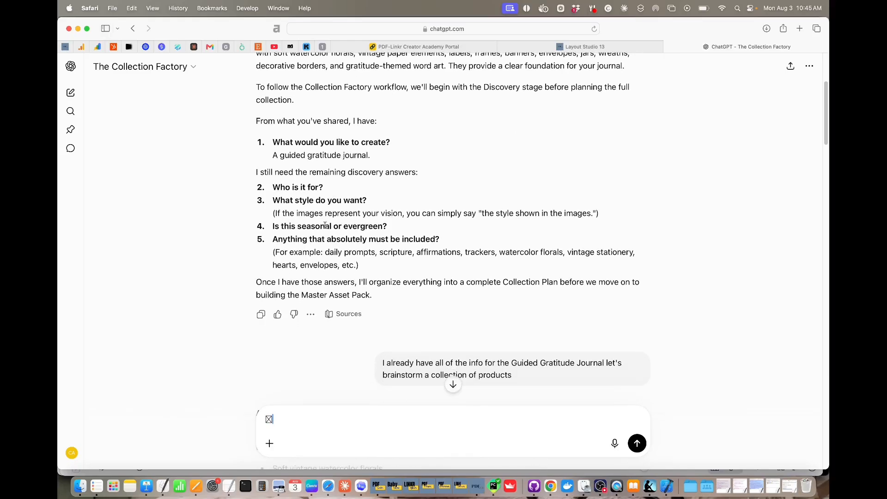
{"action": "scroll", "coordinate": [469, 229], "scroll_direction": "down", "scroll_amount": 4}
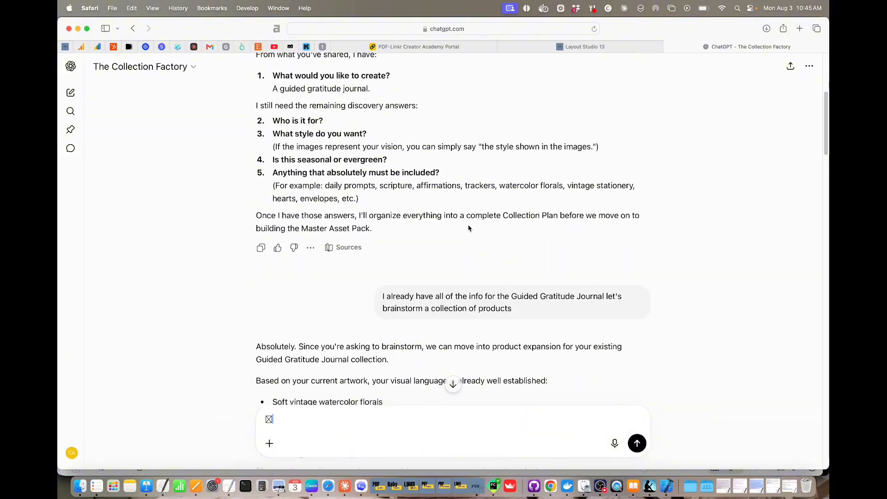
{"action": "scroll", "coordinate": [469, 229], "scroll_direction": "down", "scroll_amount": 2}
- Review the brainstormed product ideas from the flagship product through the bundles to the future collection expansions
{"action": "scroll", "coordinate": [468, 229], "scroll_direction": "down", "scroll_amount": 8}
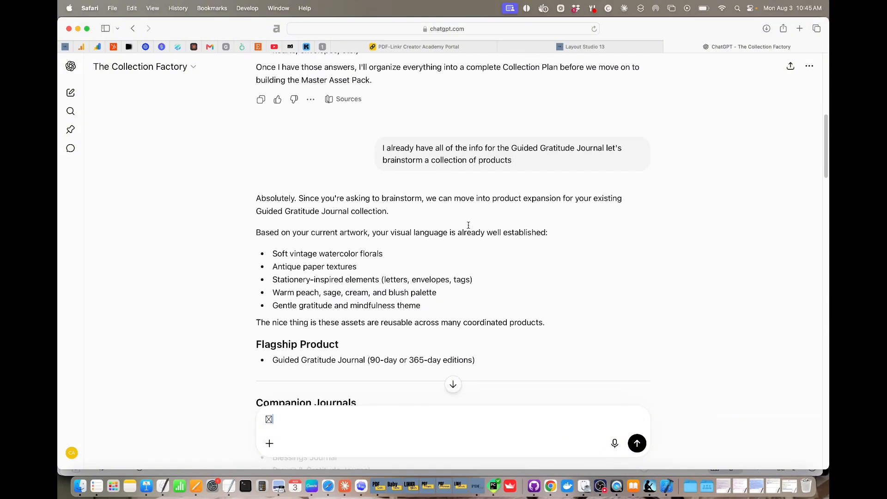
{"action": "scroll", "coordinate": [468, 227], "scroll_direction": "down", "scroll_amount": 1}
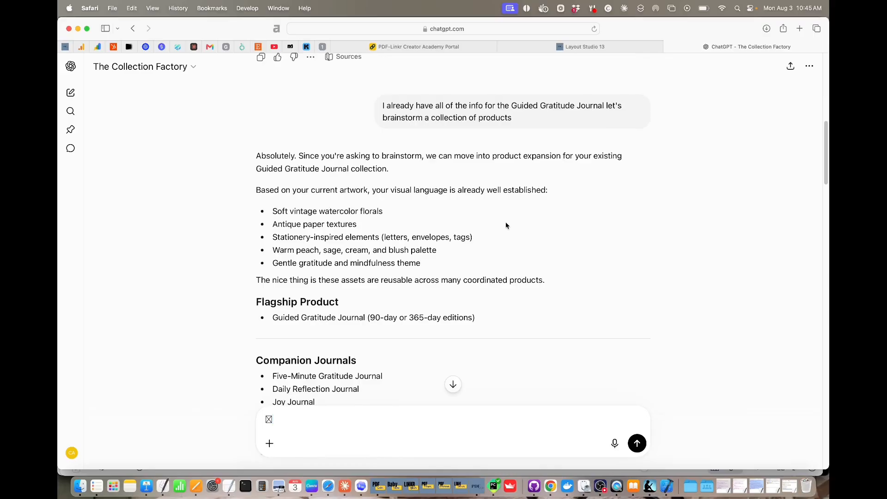
{"action": "scroll", "coordinate": [498, 225], "scroll_direction": "down", "scroll_amount": 2}
{"action": "scroll", "coordinate": [497, 225], "scroll_direction": "down", "scroll_amount": 6}
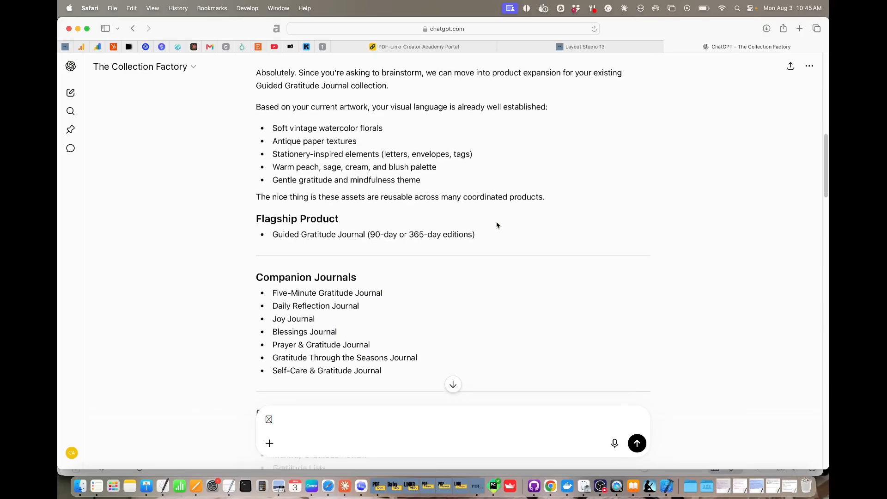
{"action": "scroll", "coordinate": [497, 225], "scroll_direction": "down", "scroll_amount": 6}
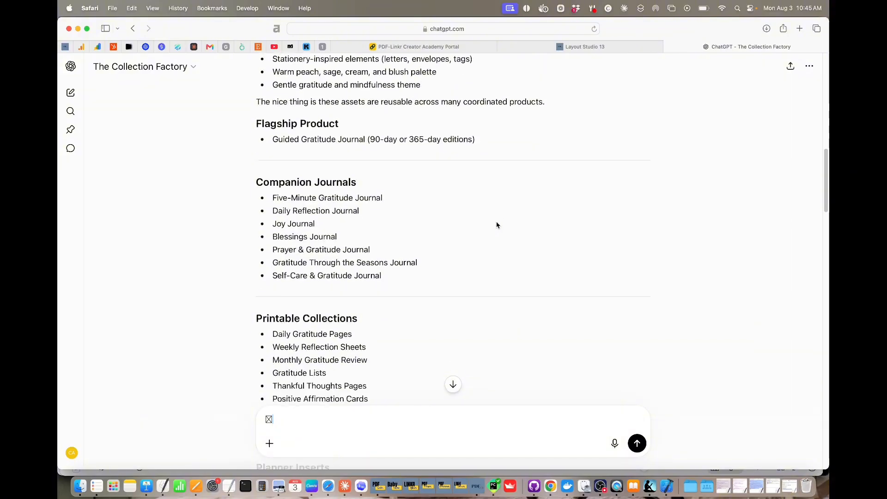
{"action": "scroll", "coordinate": [491, 225], "scroll_direction": "down", "scroll_amount": 1}
{"action": "scroll", "coordinate": [477, 225], "scroll_direction": "down", "scroll_amount": 1}
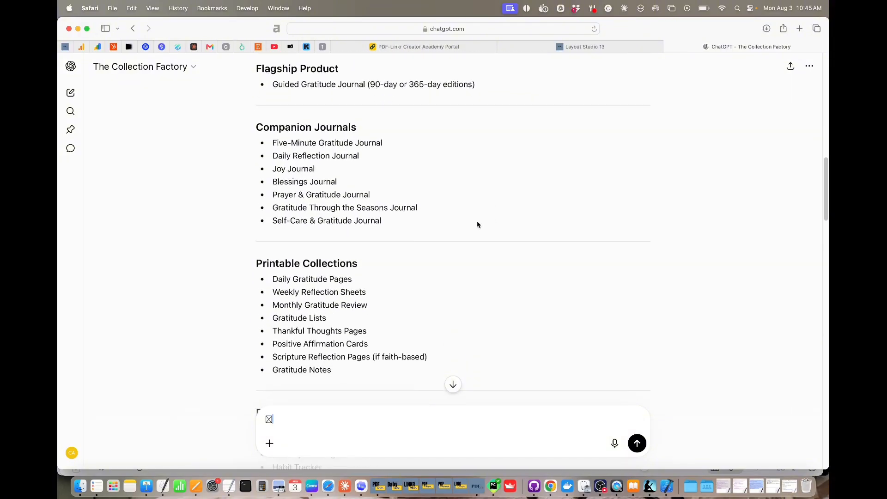
{"action": "scroll", "coordinate": [477, 225], "scroll_direction": "down", "scroll_amount": 3}
{"action": "scroll", "coordinate": [477, 225], "scroll_direction": "down", "scroll_amount": 12}
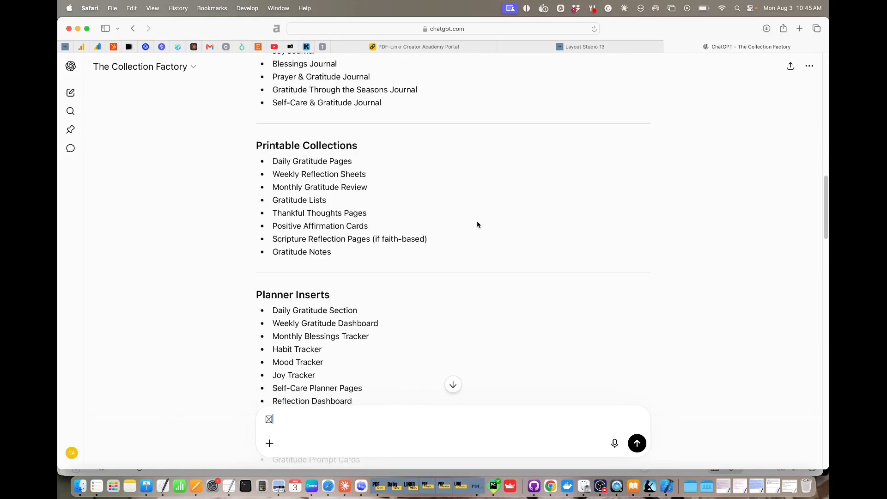
{"action": "scroll", "coordinate": [477, 224], "scroll_direction": "down", "scroll_amount": 11}
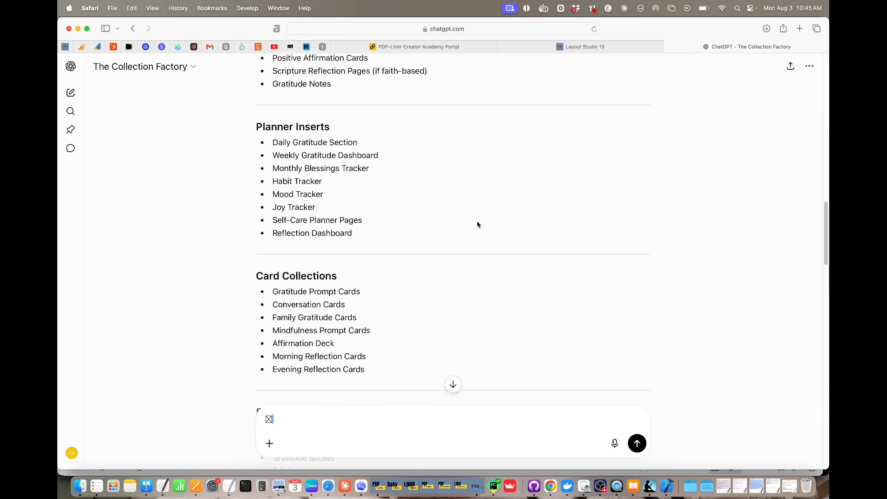
{"action": "scroll", "coordinate": [477, 225], "scroll_direction": "down", "scroll_amount": 11}
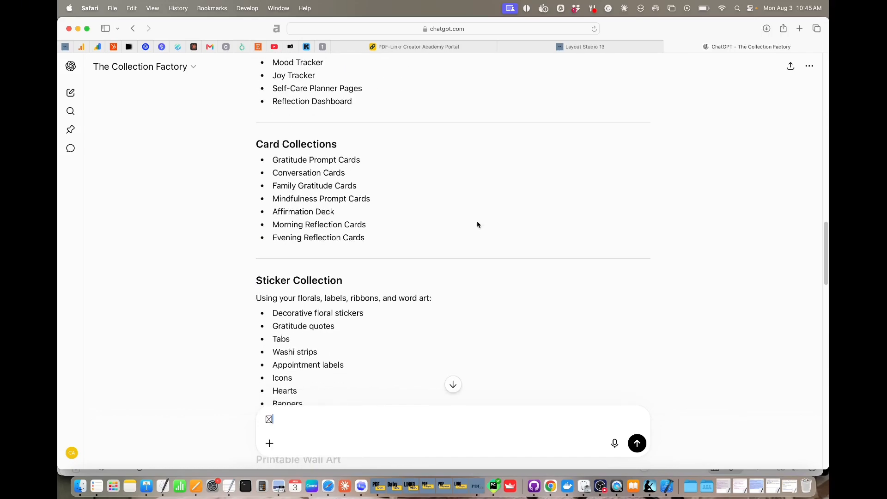
{"action": "scroll", "coordinate": [477, 225], "scroll_direction": "down", "scroll_amount": 13}
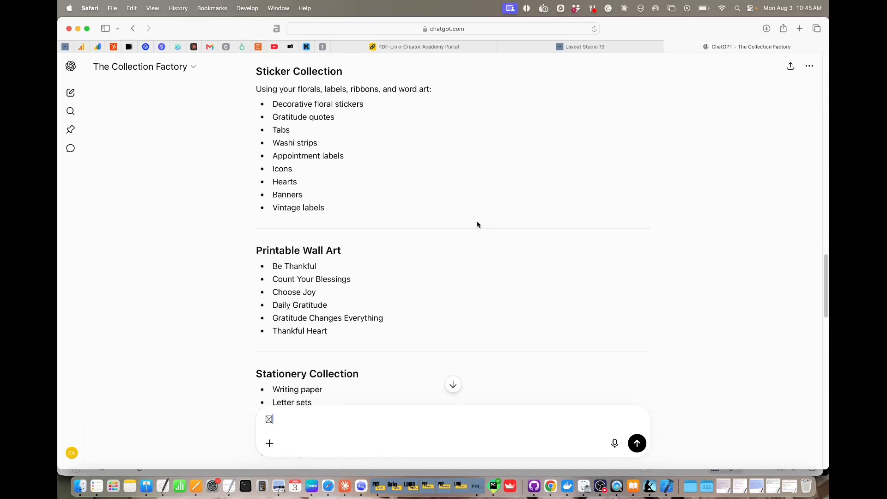
{"action": "scroll", "coordinate": [477, 225], "scroll_direction": "down", "scroll_amount": 14}
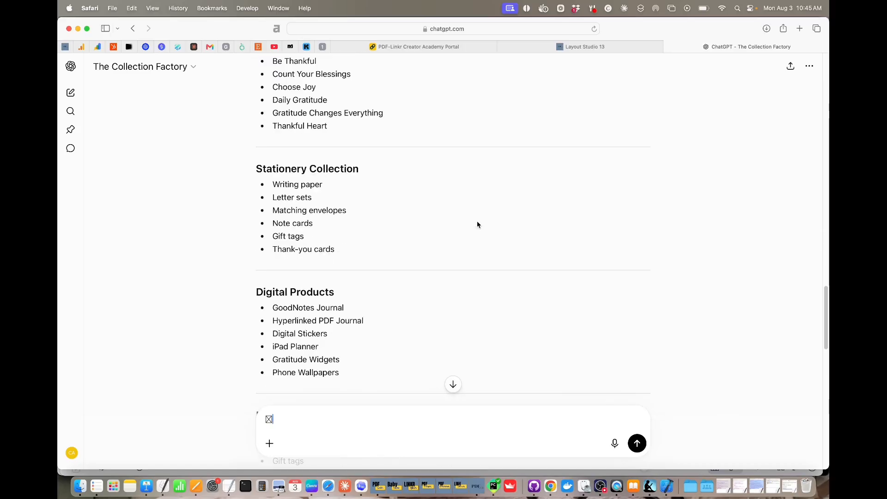
{"action": "scroll", "coordinate": [451, 231], "scroll_direction": "down", "scroll_amount": 11}
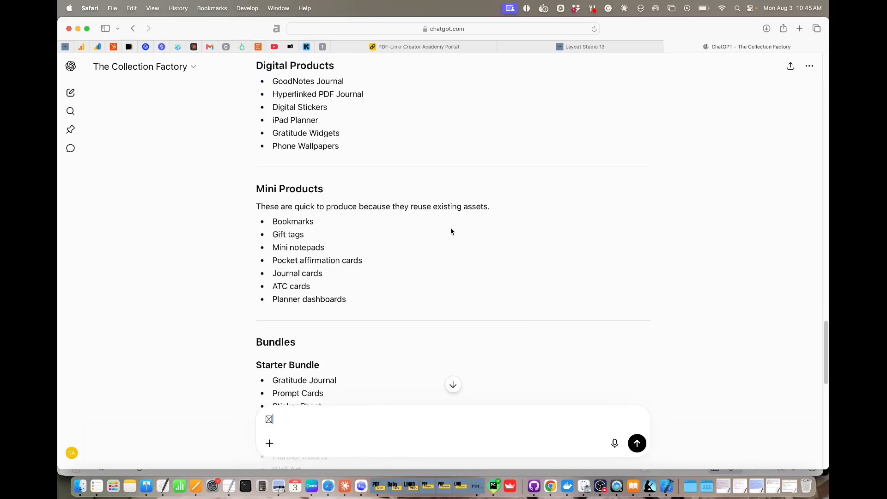
{"action": "scroll", "coordinate": [451, 231], "scroll_direction": "down", "scroll_amount": 18}
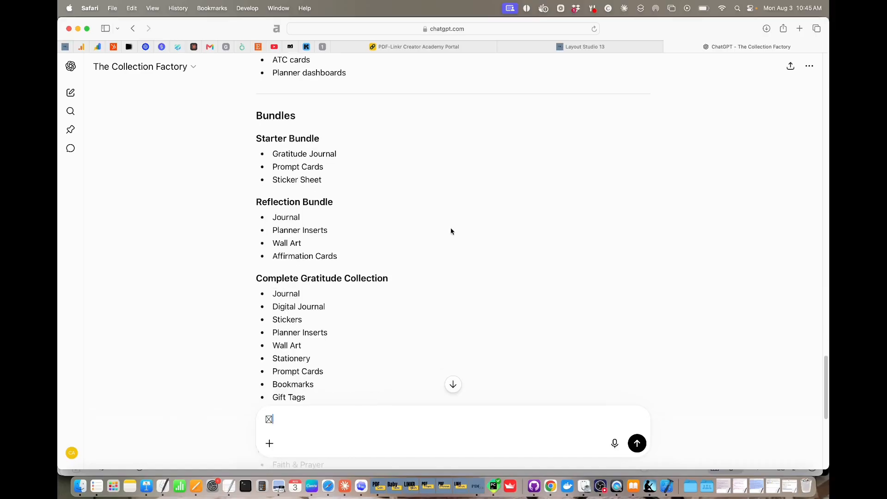
{"action": "scroll", "coordinate": [451, 231], "scroll_direction": "down", "scroll_amount": 7}
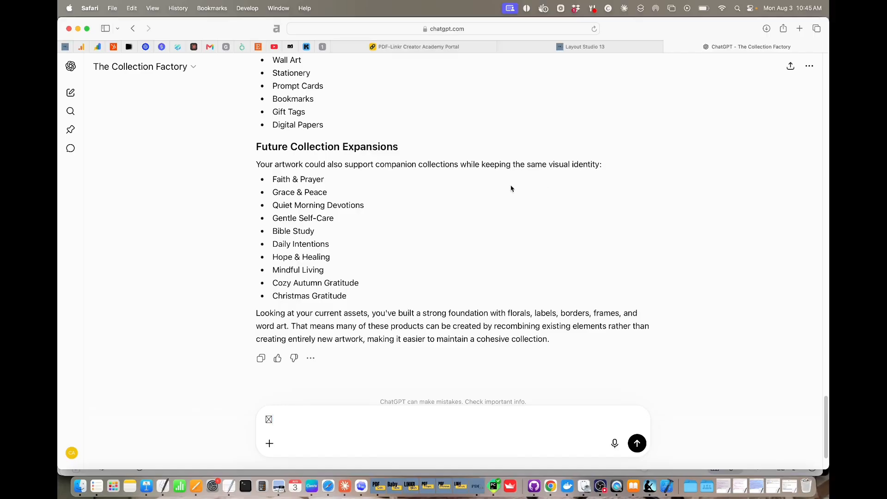
- Return to the member portal and mark the Collection Factory and Layout Studio steps complete
{"action": "left_click", "coordinate": [438, 48]}
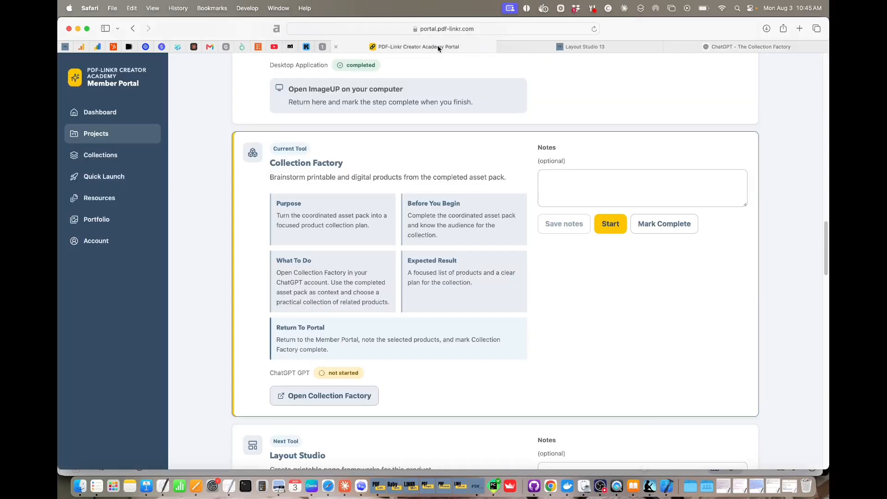
{"action": "left_click", "coordinate": [648, 229]}
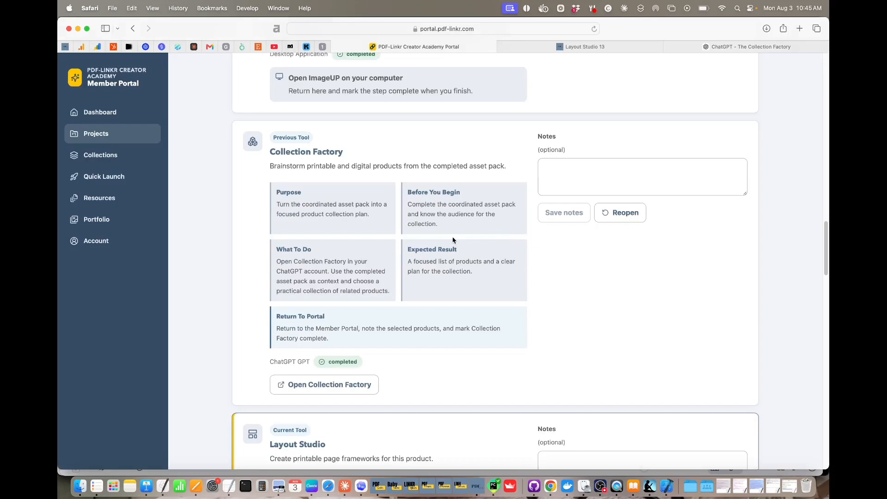
{"action": "scroll", "coordinate": [453, 238], "scroll_direction": "down", "scroll_amount": 6}
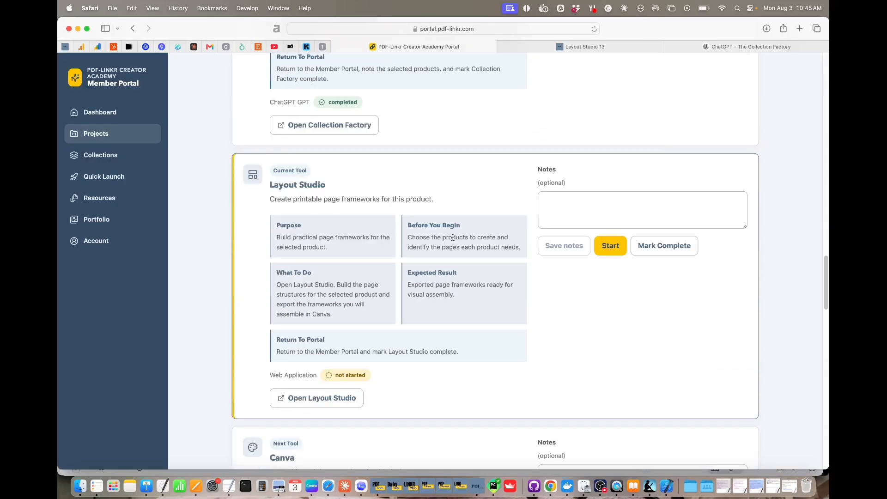
{"action": "left_click", "coordinate": [669, 249]}
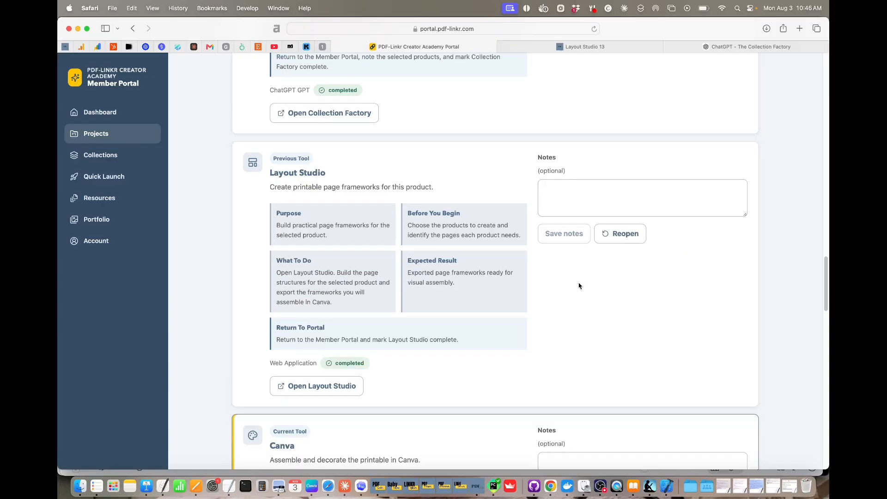
- Look through Layout Studio's Page & Product Builder, from the starter and basic setup options to the page preview and framework downloads
{"action": "left_click", "coordinate": [581, 47]}
{"action": "scroll", "coordinate": [497, 174], "scroll_direction": "up", "scroll_amount": 5}
{"action": "scroll", "coordinate": [497, 174], "scroll_direction": "up", "scroll_amount": 15}
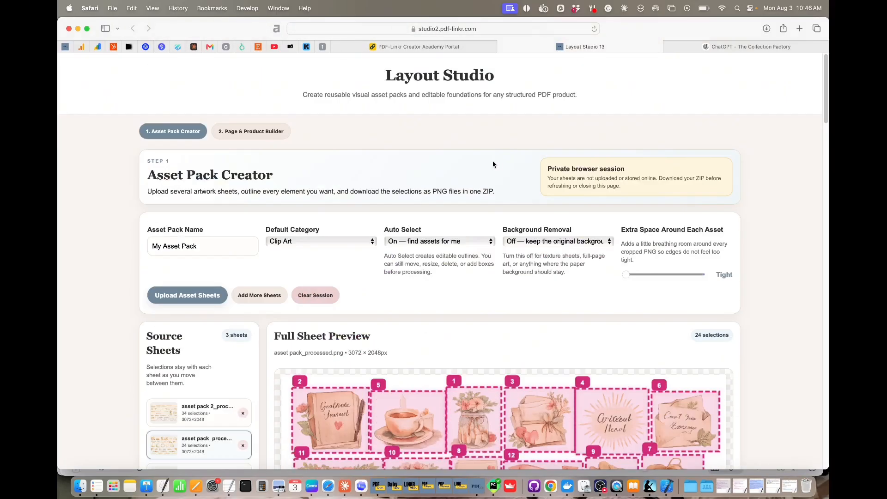
{"action": "left_click", "coordinate": [249, 134]}
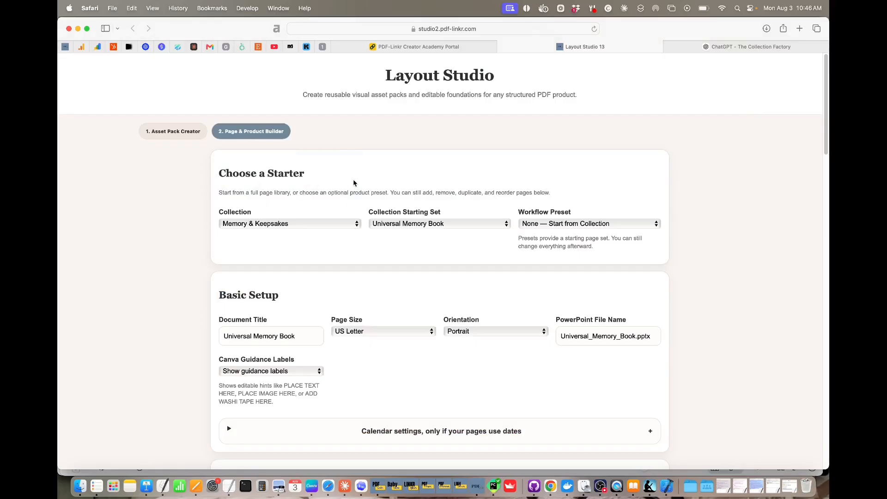
{"action": "scroll", "coordinate": [354, 182], "scroll_direction": "down", "scroll_amount": 8}
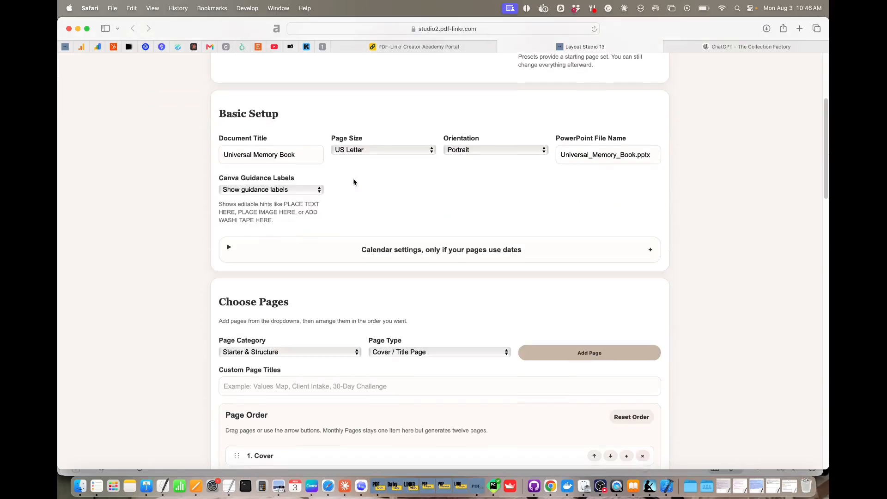
{"action": "scroll", "coordinate": [354, 182], "scroll_direction": "down", "scroll_amount": 20}
{"action": "scroll", "coordinate": [353, 180], "scroll_direction": "down", "scroll_amount": 9}
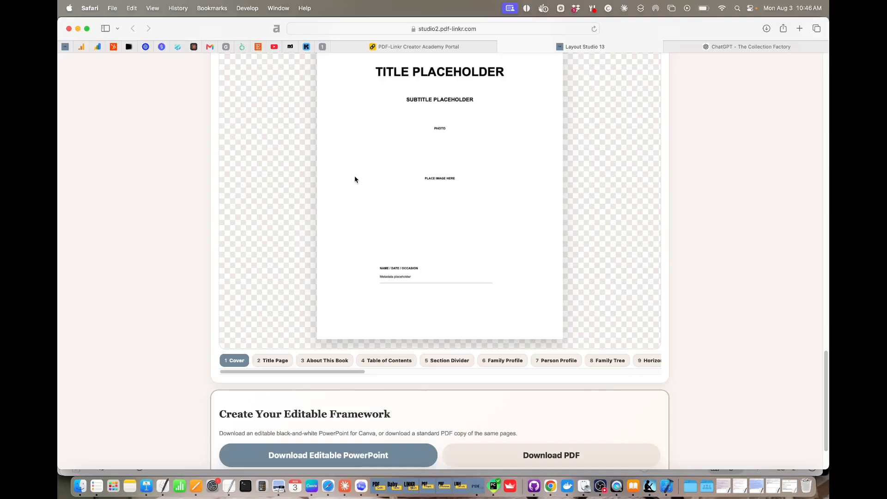
- Return to the member portal's Canva step and switch to the PDF-Linkr Creator Academy folder in Canva
{"action": "key", "text": "ctrl+shift+Tab"}
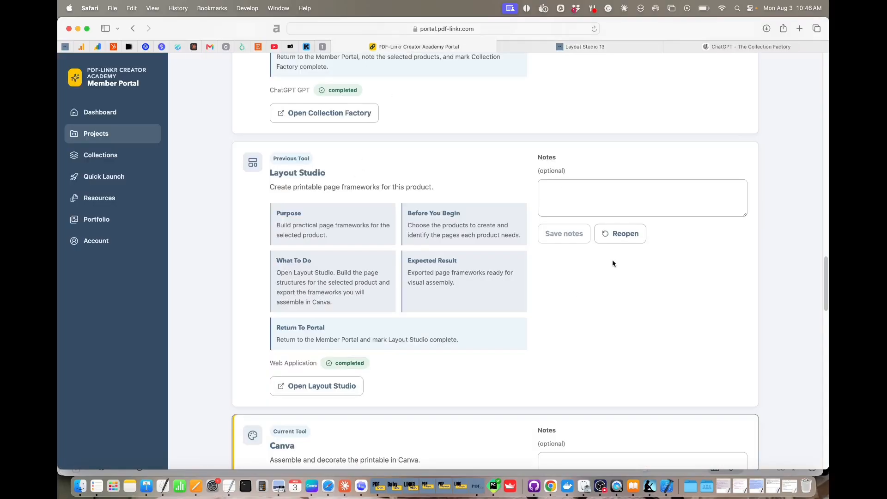
{"action": "scroll", "coordinate": [590, 259], "scroll_direction": "down", "scroll_amount": 12}
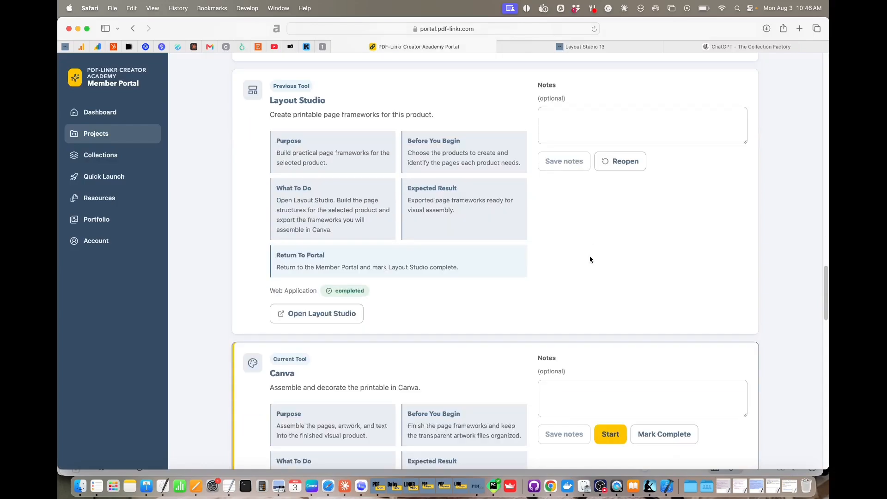
{"action": "left_click", "coordinate": [598, 226]}
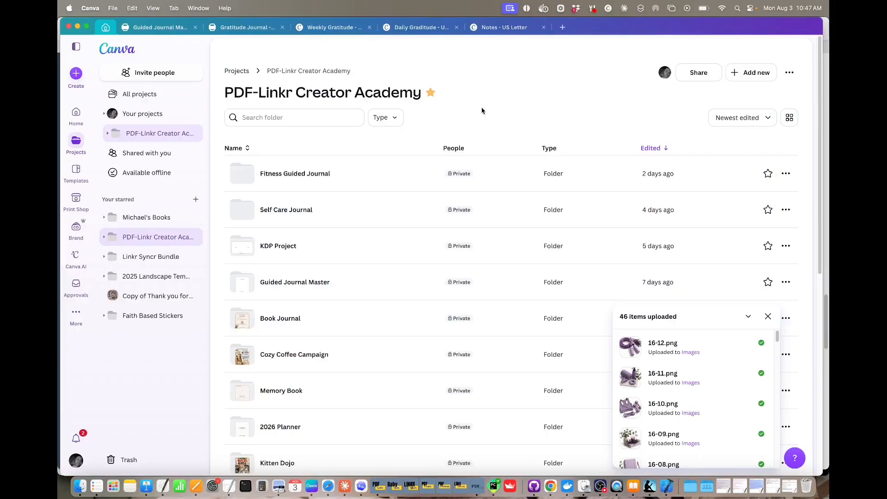
- Create a folder named Images inside the Guided Journal Master folder and open it
{"action": "left_click", "coordinate": [288, 283]}
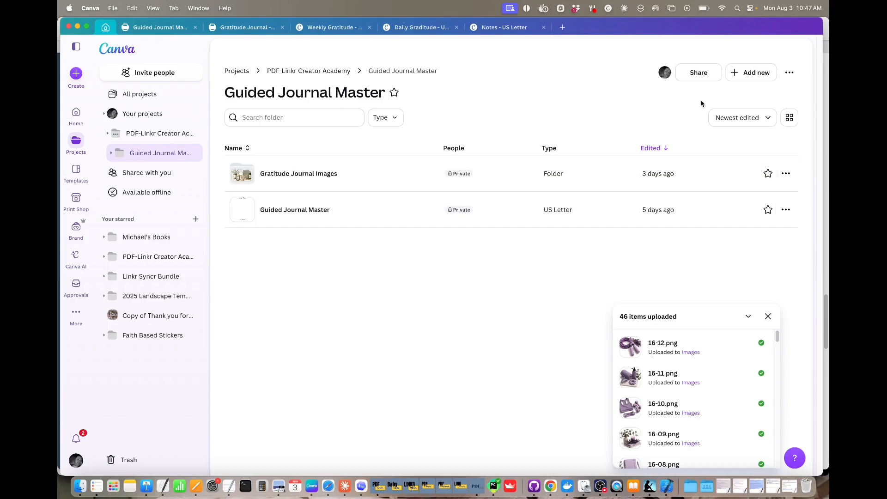
{"action": "left_click", "coordinate": [749, 74]}
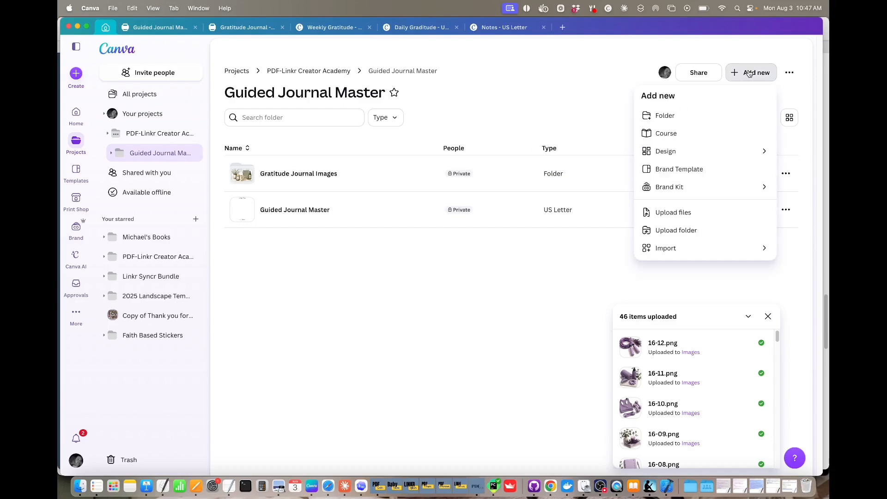
{"action": "left_click", "coordinate": [667, 116]}
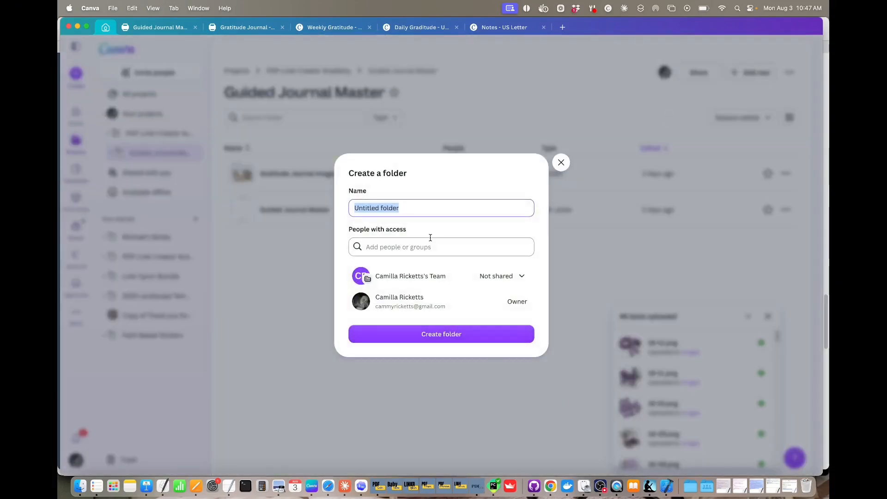
{"action": "type", "text": "Images"}
{"action": "left_click", "coordinate": [441, 333]}
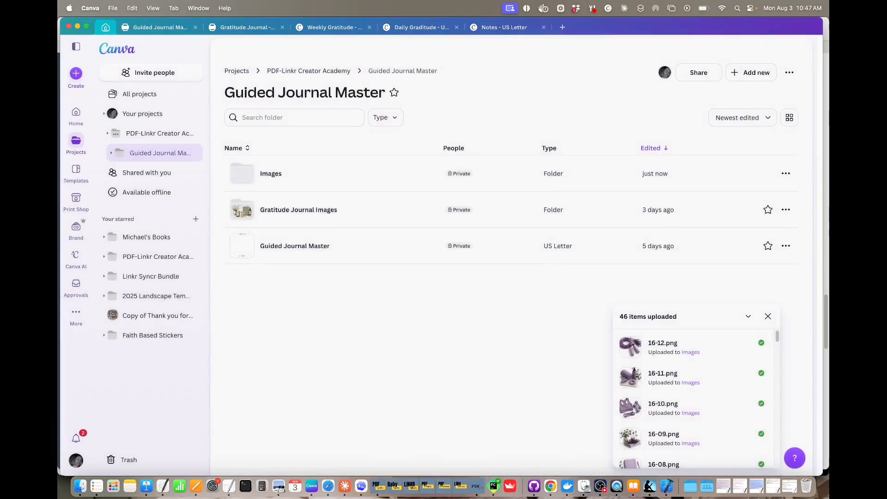
{"action": "left_click", "coordinate": [300, 176]}
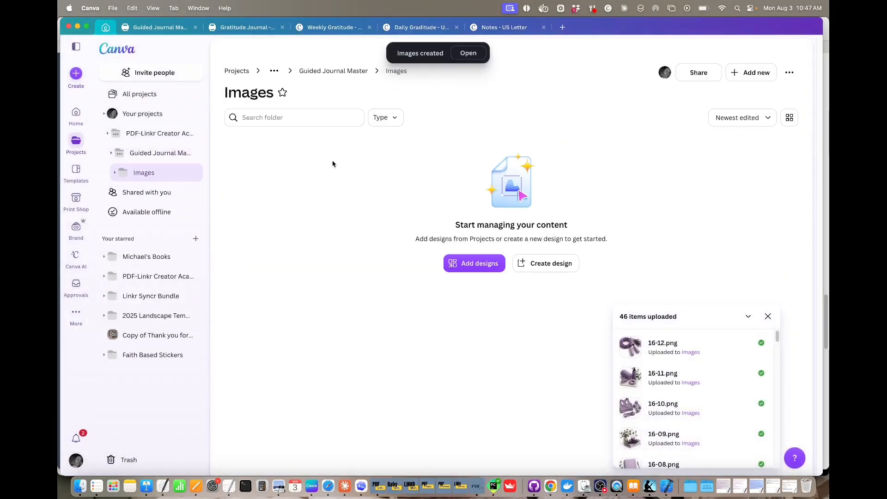
- Start a file upload into the Images folder, browsing to the upscaled folder inside Guided Journal Images
{"action": "left_click", "coordinate": [755, 73]}
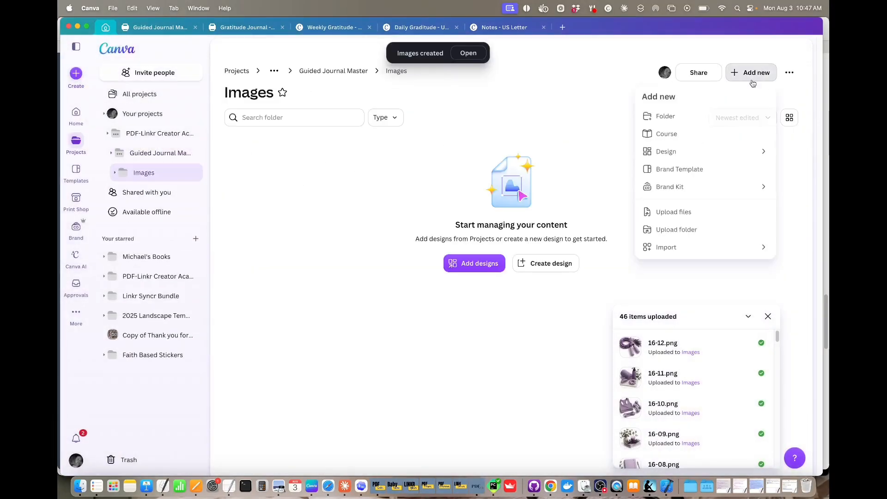
{"action": "left_click", "coordinate": [675, 216]}
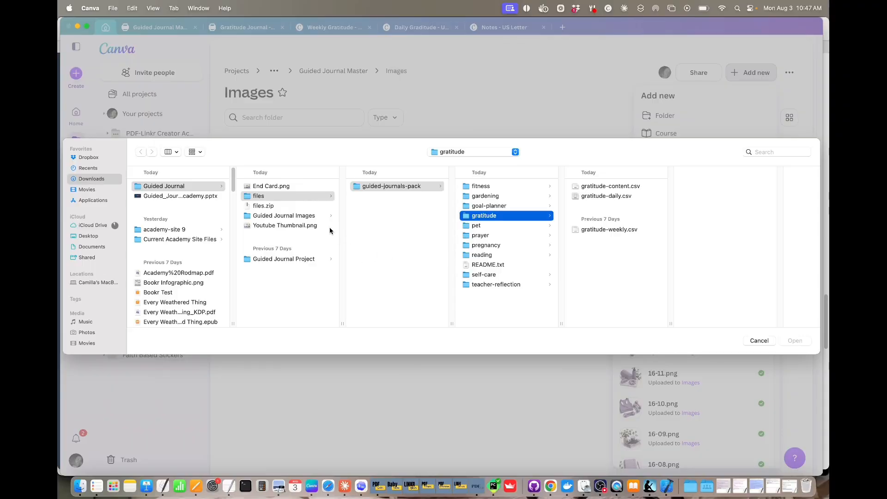
{"action": "left_click", "coordinate": [323, 217]}
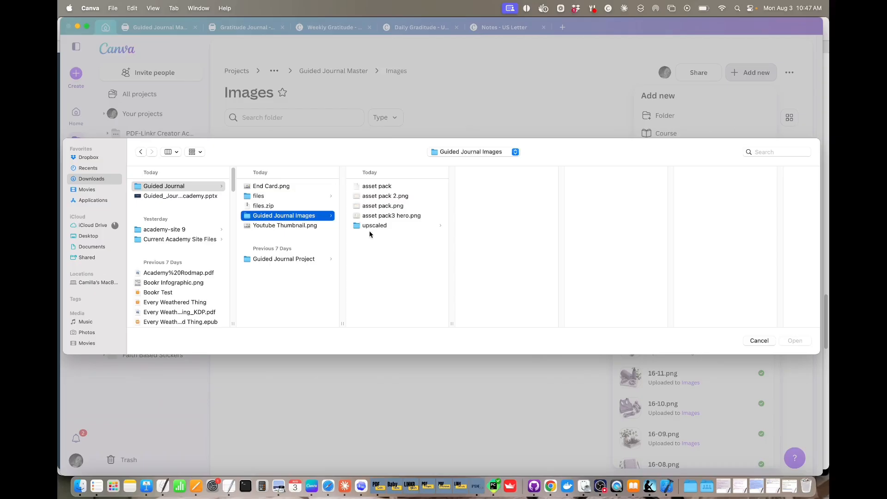
{"action": "left_click", "coordinate": [375, 226]}
{"action": "left_click", "coordinate": [488, 215]}
{"action": "double_click", "coordinate": [488, 215]}
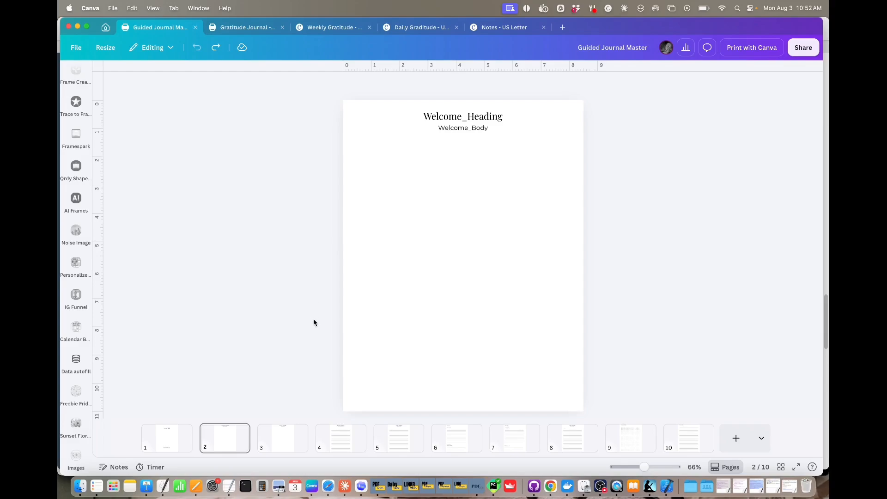
- Look through all ten pages of the Guided Journal Master design, ending back at the cover page
{"action": "left_click", "coordinate": [164, 441]}
{"action": "left_click", "coordinate": [239, 448]}
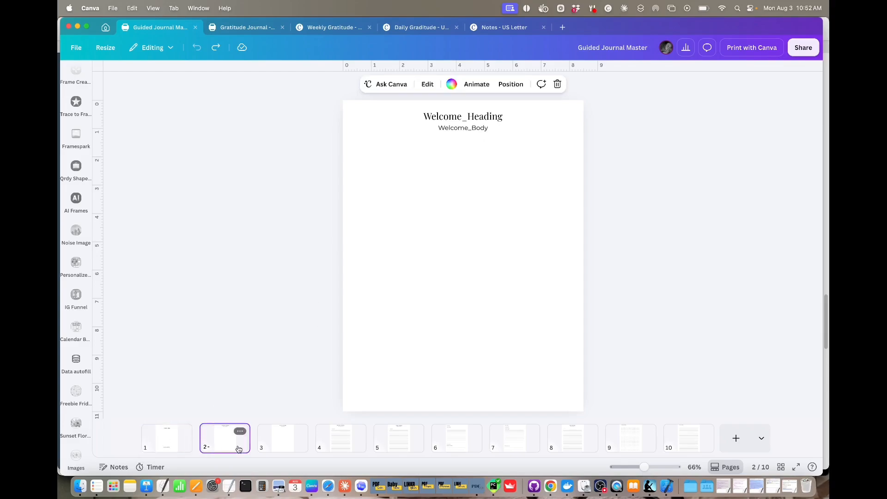
{"action": "left_click", "coordinate": [272, 449]}
{"action": "left_click", "coordinate": [338, 448]}
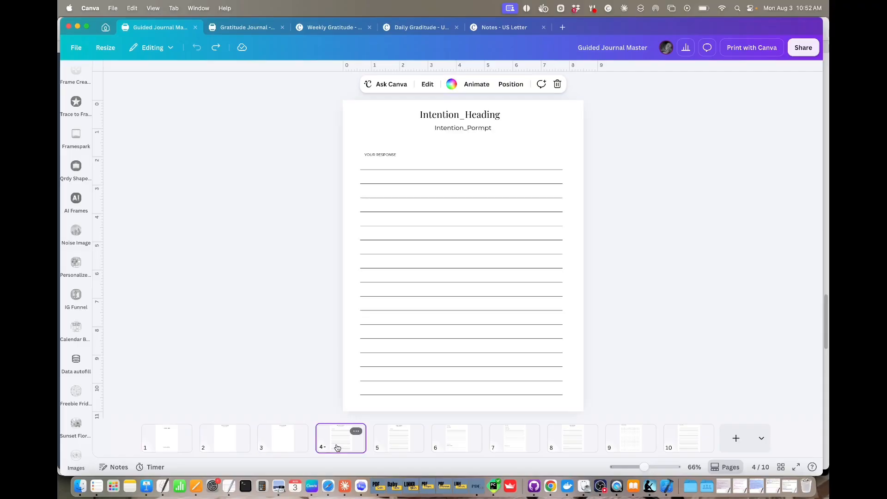
{"action": "left_click", "coordinate": [403, 447]}
{"action": "left_click", "coordinate": [455, 446]}
{"action": "left_click", "coordinate": [499, 446]}
{"action": "left_click", "coordinate": [571, 445]}
{"action": "left_click", "coordinate": [623, 445]}
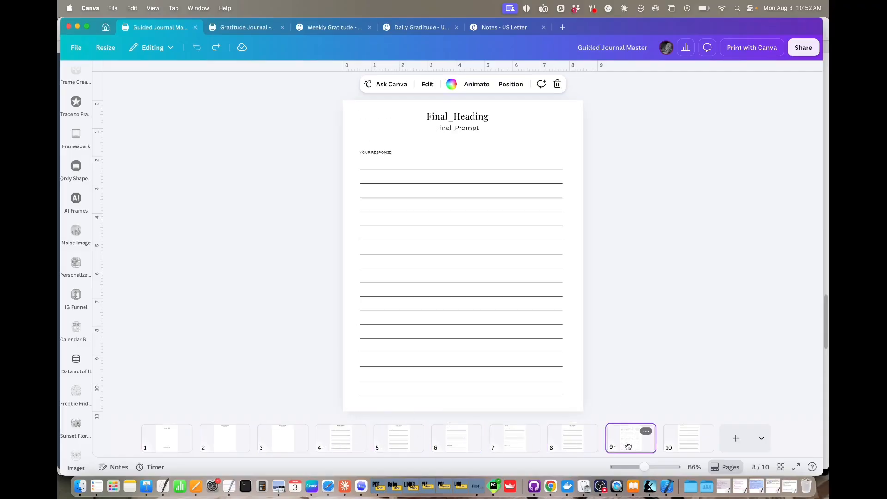
{"action": "left_click", "coordinate": [688, 444]}
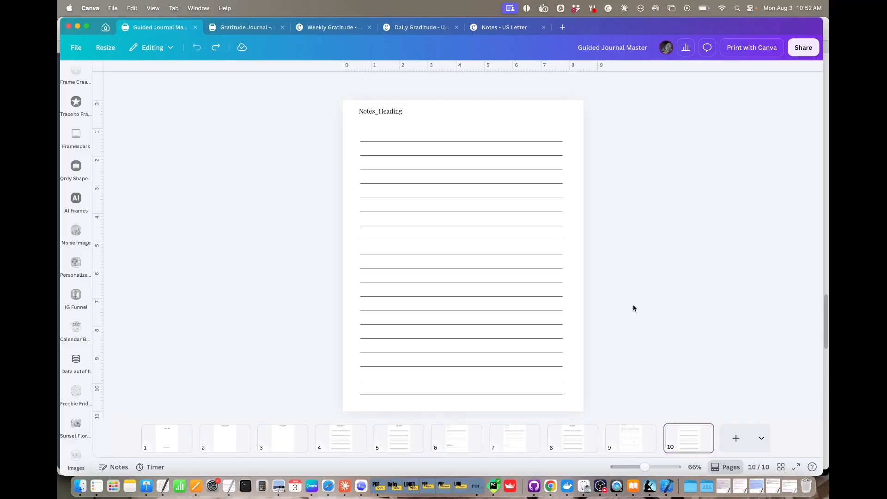
{"action": "left_click", "coordinate": [167, 438]}
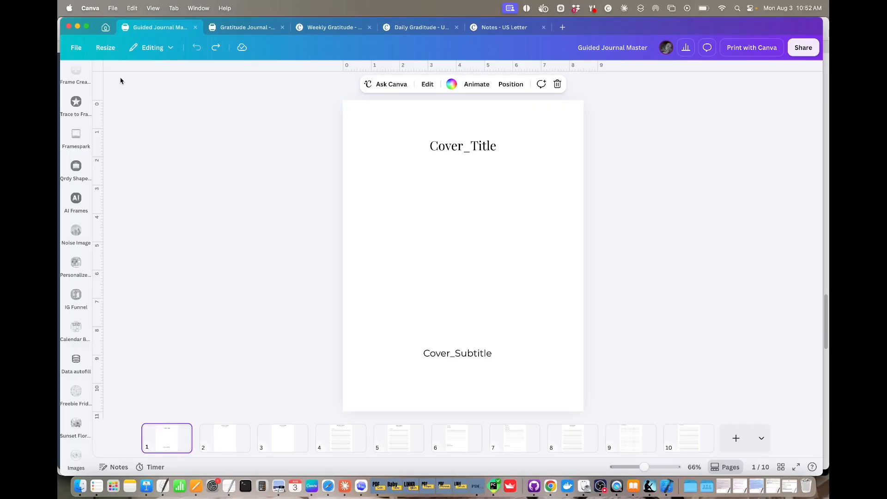
- Add the floral arch picture from the Guided Journal Master project's Images folder to the cover page
{"action": "scroll", "coordinate": [77, 277], "scroll_direction": "up", "scroll_amount": 10}
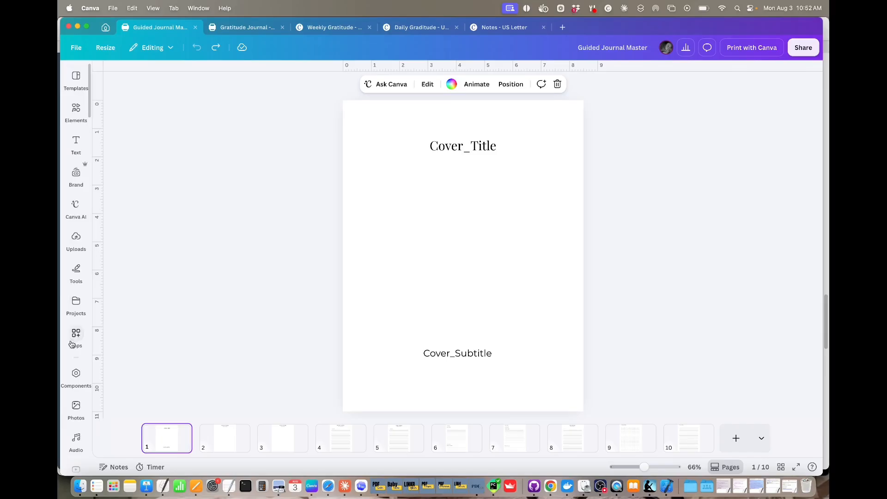
{"action": "left_click", "coordinate": [76, 305]}
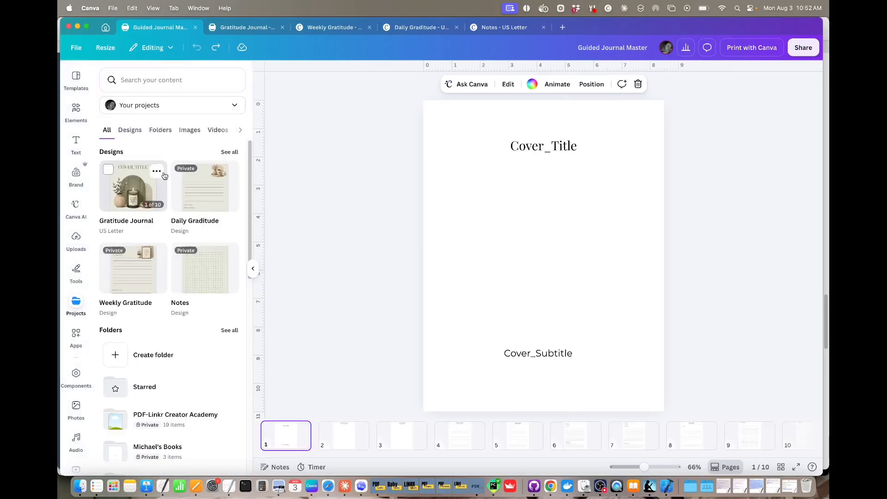
{"action": "left_click", "coordinate": [156, 424]}
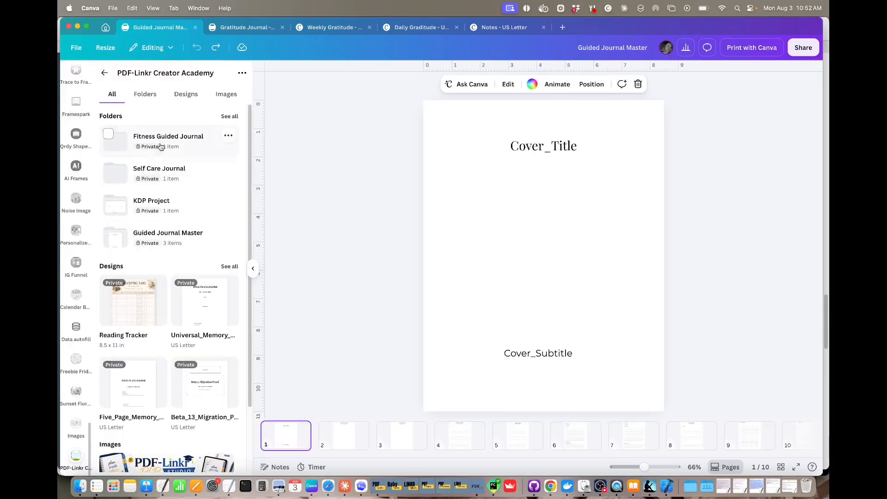
{"action": "left_click", "coordinate": [152, 241]}
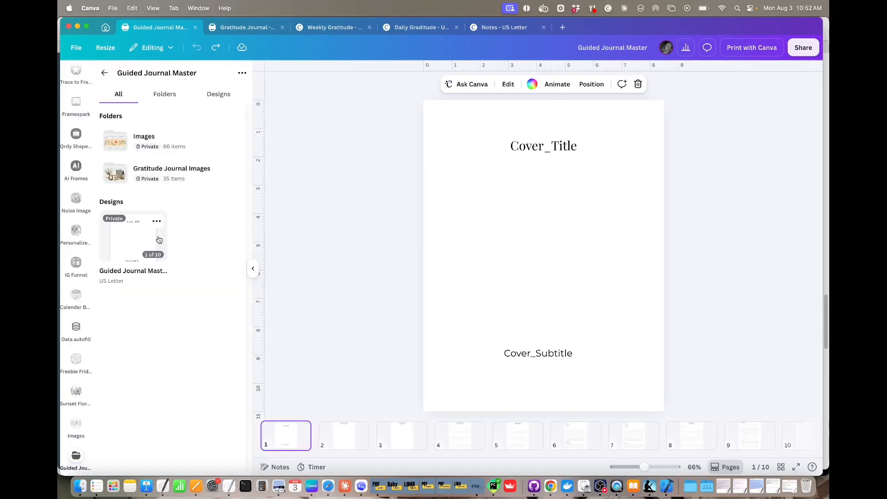
{"action": "left_click", "coordinate": [147, 147]}
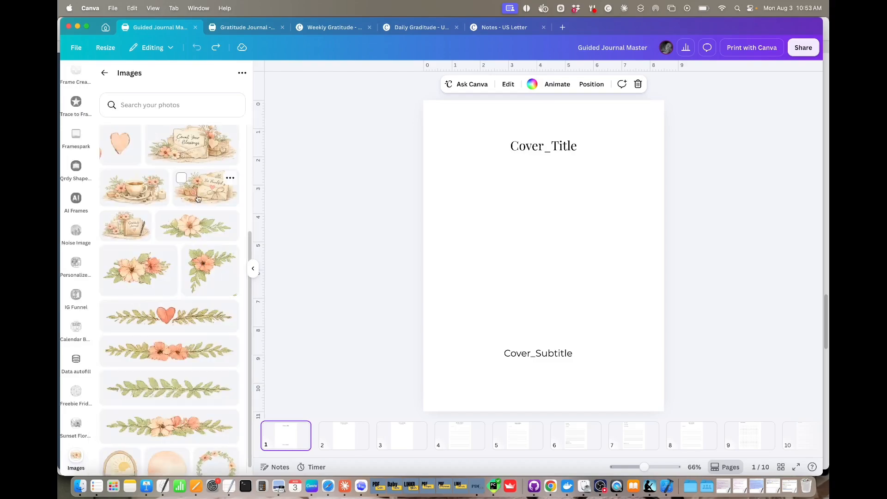
{"action": "scroll", "coordinate": [165, 200], "scroll_direction": "down", "scroll_amount": 6}
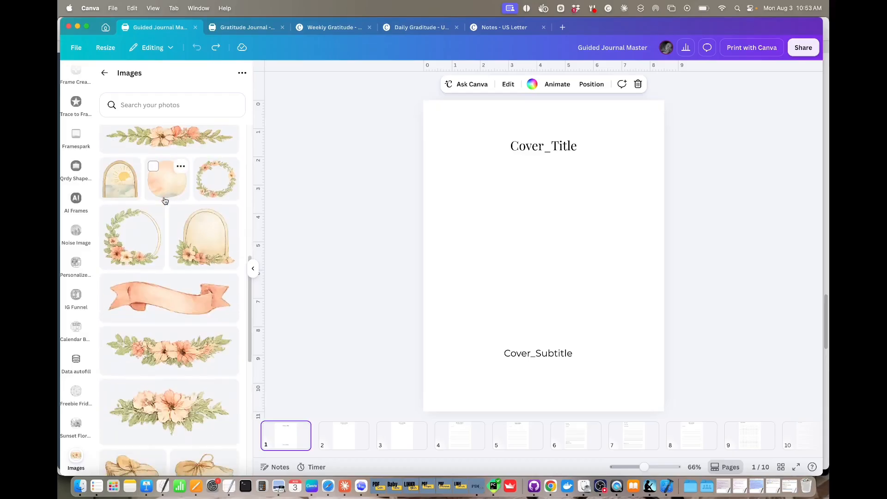
{"action": "left_click", "coordinate": [193, 244]}
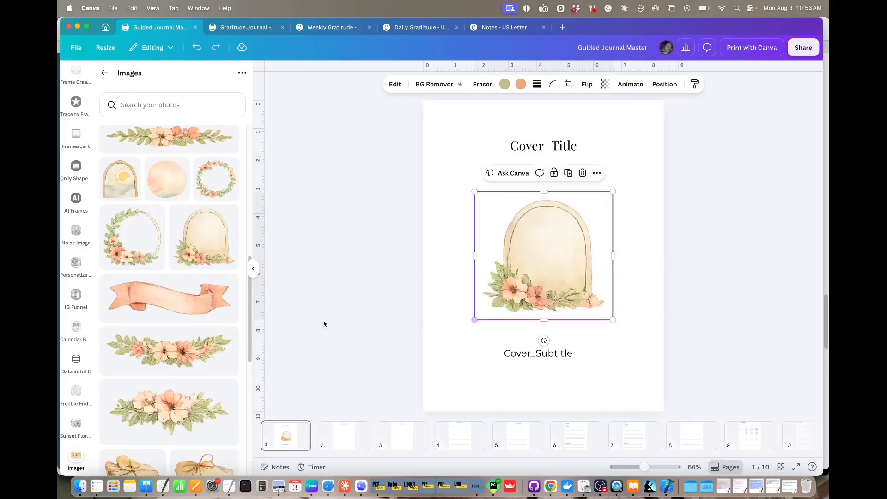
- Browse the remaining artwork in the Images folder and check pages 2 and 3 before returning to the cover
{"action": "scroll", "coordinate": [159, 320], "scroll_direction": "down", "scroll_amount": 3}
{"action": "scroll", "coordinate": [159, 320], "scroll_direction": "down", "scroll_amount": 8}
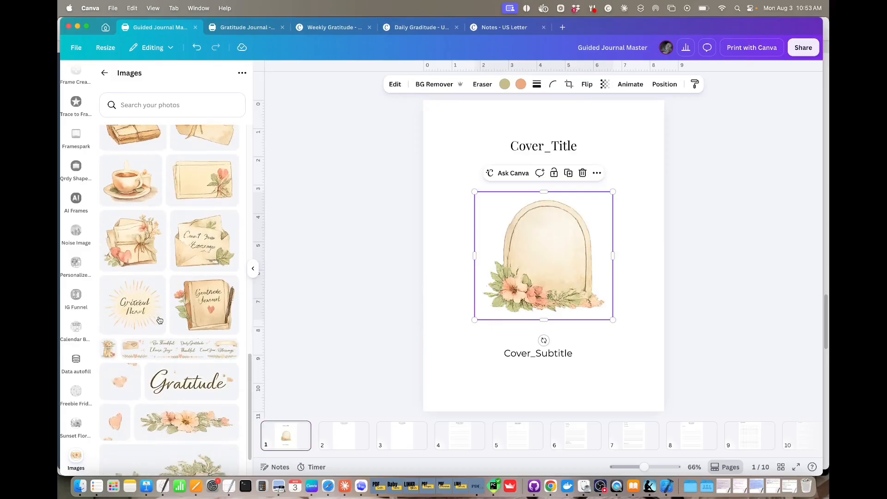
{"action": "scroll", "coordinate": [159, 320], "scroll_direction": "down", "scroll_amount": 10}
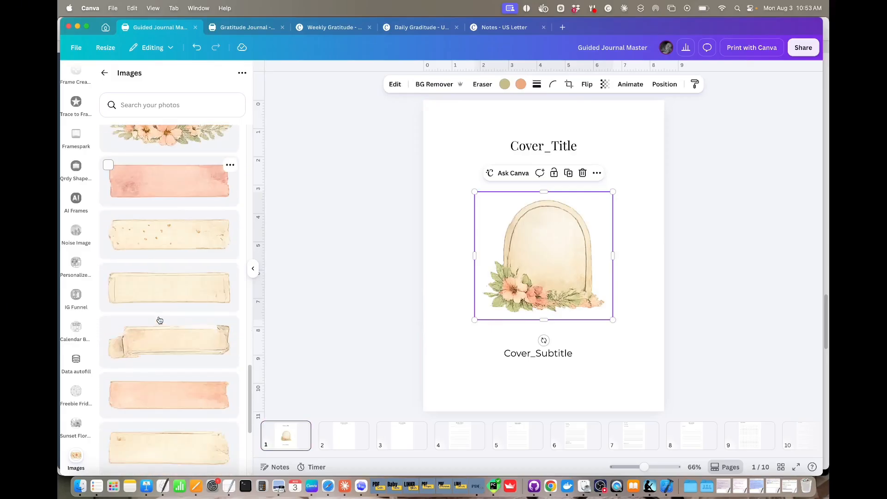
{"action": "scroll", "coordinate": [159, 320], "scroll_direction": "down", "scroll_amount": 10}
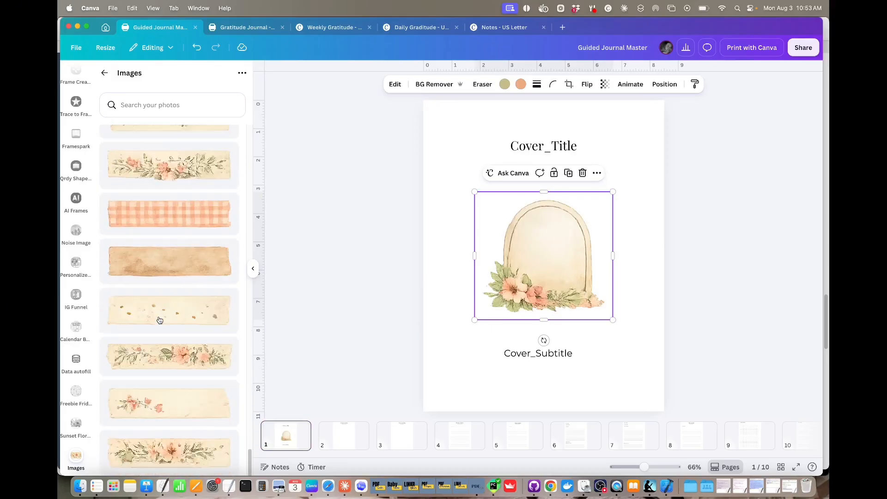
{"action": "left_click", "coordinate": [337, 441]}
{"action": "left_click", "coordinate": [405, 443]}
{"action": "left_click", "coordinate": [299, 444]}
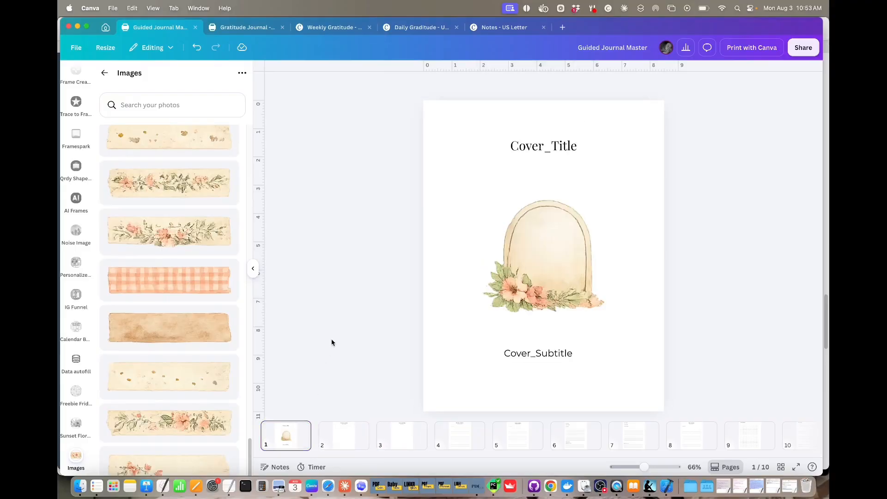
- Switch to the Gratitude Journal design and examine its decorated pages from the cover through page 5
{"action": "left_click", "coordinate": [235, 29]}
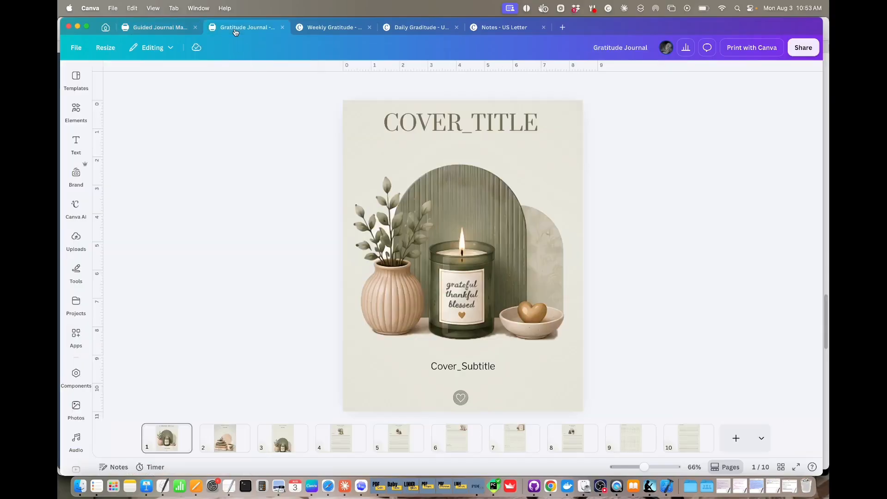
{"action": "left_click", "coordinate": [224, 439]}
{"action": "left_click", "coordinate": [282, 441]}
{"action": "left_click", "coordinate": [340, 439]}
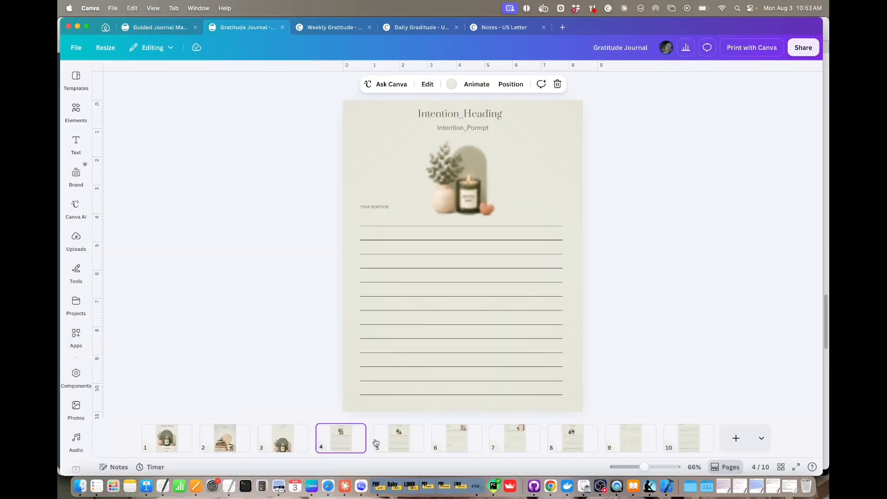
{"action": "left_click", "coordinate": [398, 439]}
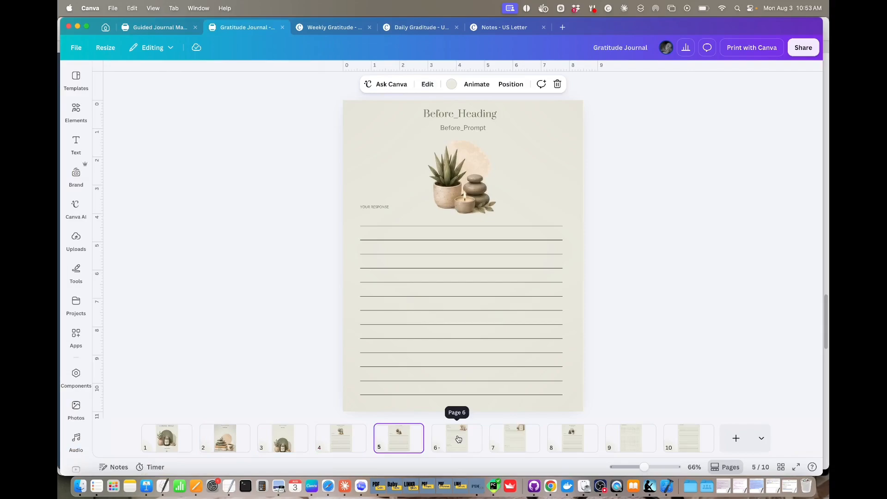
{"action": "left_click", "coordinate": [214, 290]}
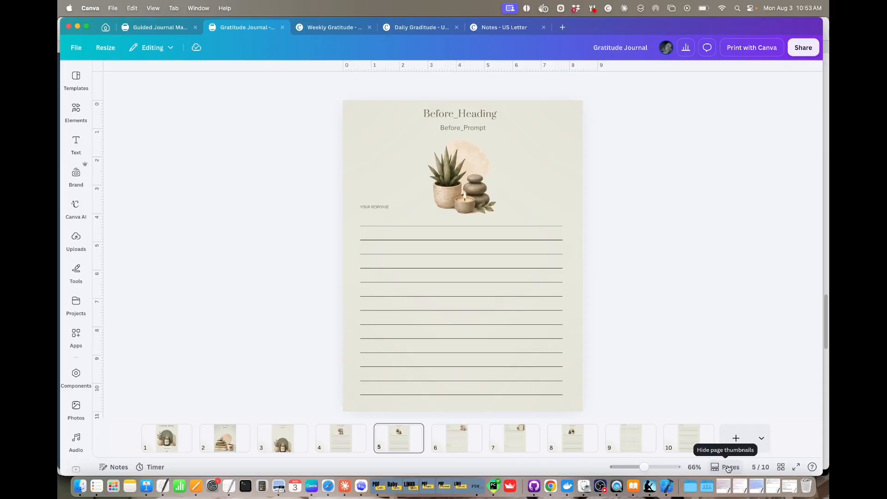
- Show all Gratitude Journal pages as a grid and examine the daily and weekly pages, 6 and 7
{"action": "left_click", "coordinate": [780, 467]}
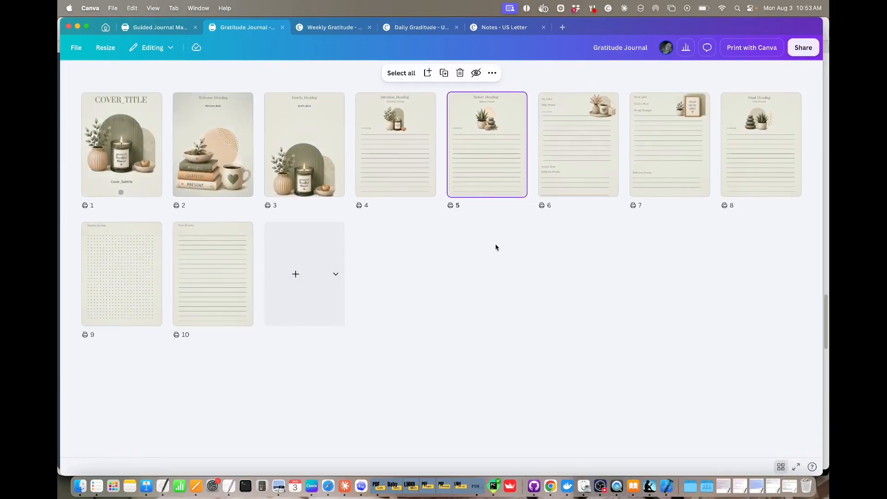
{"action": "left_click", "coordinate": [550, 154]}
{"action": "left_click", "coordinate": [645, 152]}
{"action": "left_click", "coordinate": [555, 153]}
{"action": "left_click", "coordinate": [437, 303]}
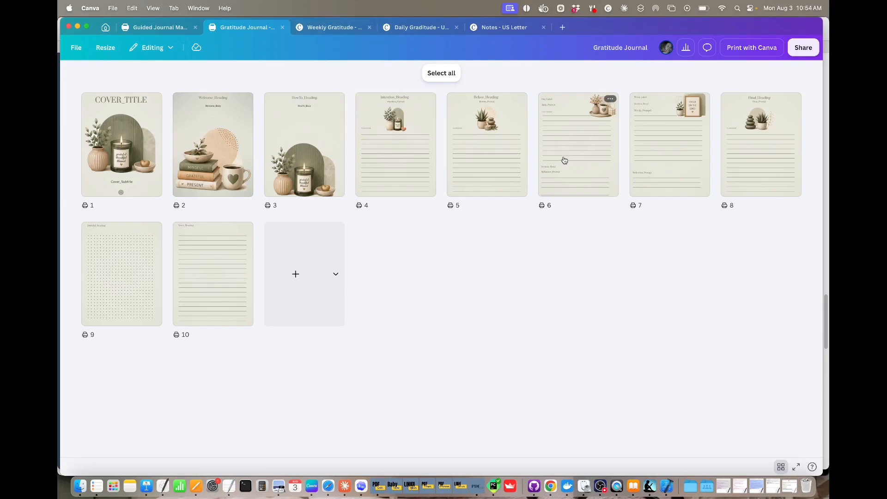
- Review the separate Weekly Gratitude, Daily Graditude and Notes designs, including both Notes pages
{"action": "left_click", "coordinate": [336, 27]}
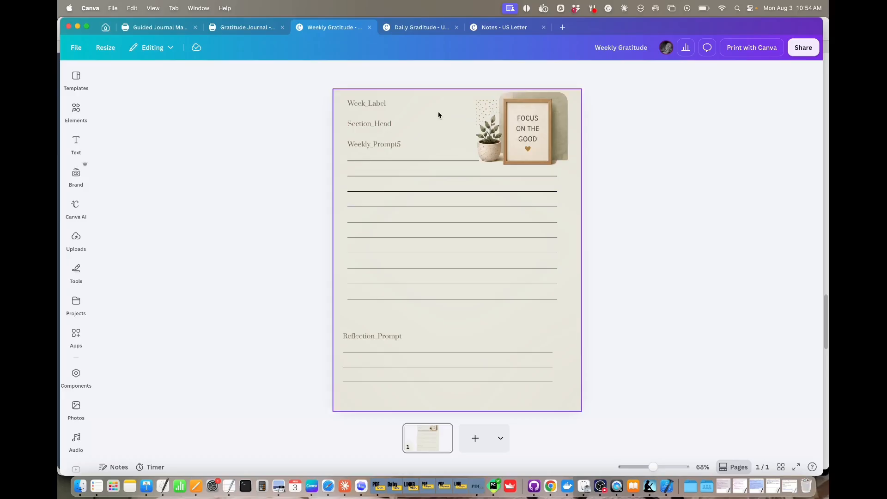
{"action": "left_click", "coordinate": [412, 28]}
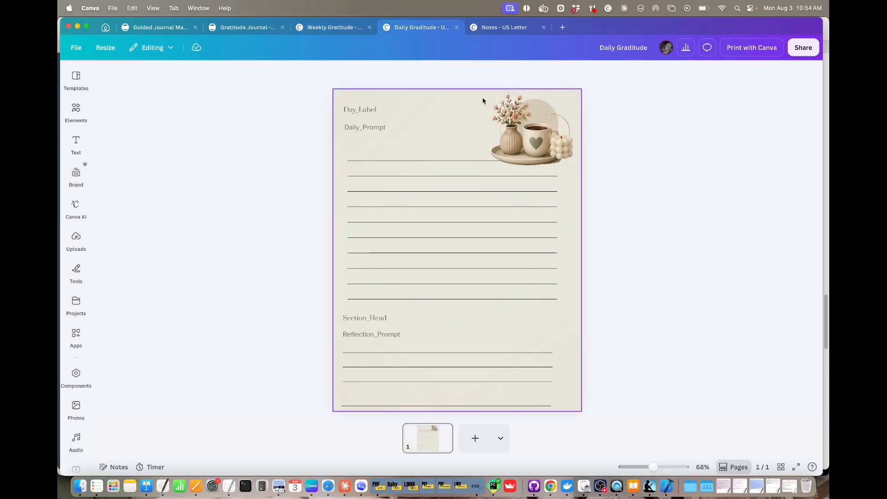
{"action": "left_click", "coordinate": [499, 29]}
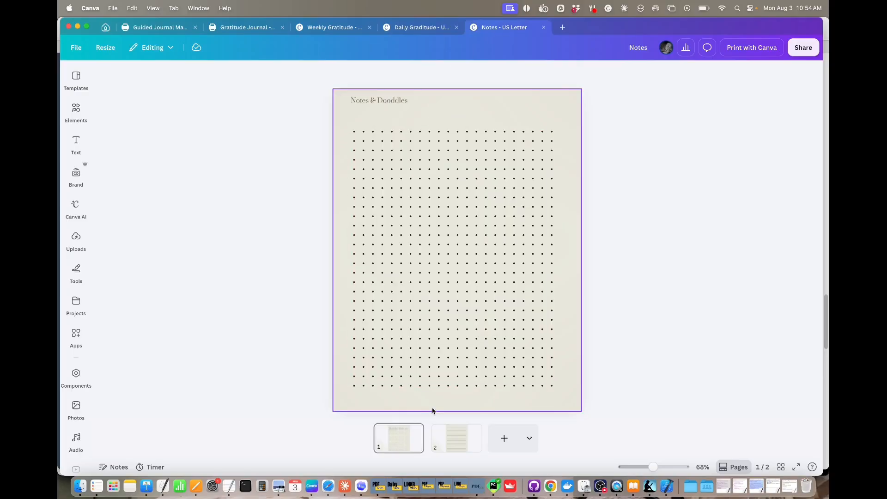
{"action": "left_click", "coordinate": [456, 438]}
{"action": "left_click", "coordinate": [399, 438]}
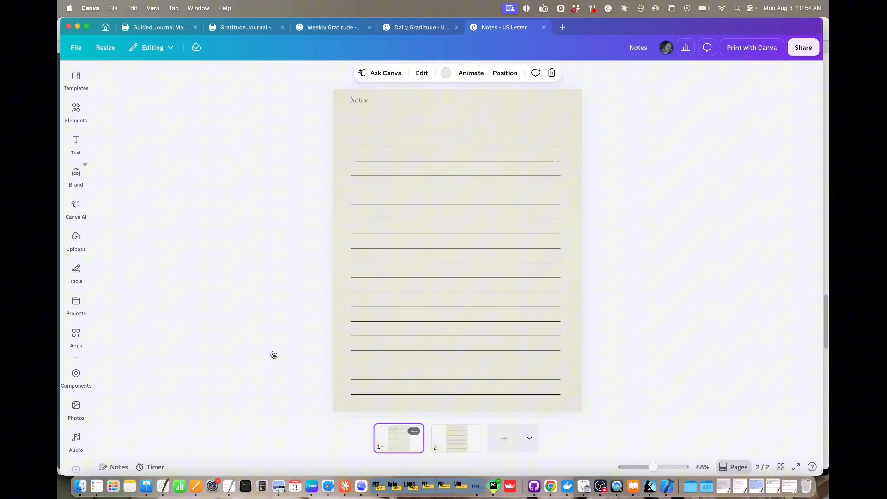
{"action": "left_click", "coordinate": [264, 314]}
- Delete the daily prompt page and the weekly prompt page from the Gratitude Journal design
{"action": "left_click", "coordinate": [248, 29]}
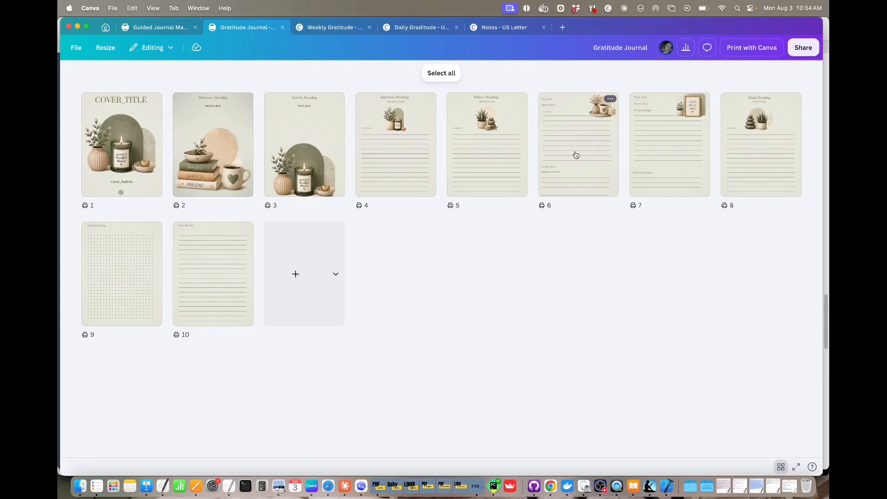
{"action": "left_click", "coordinate": [610, 100]}
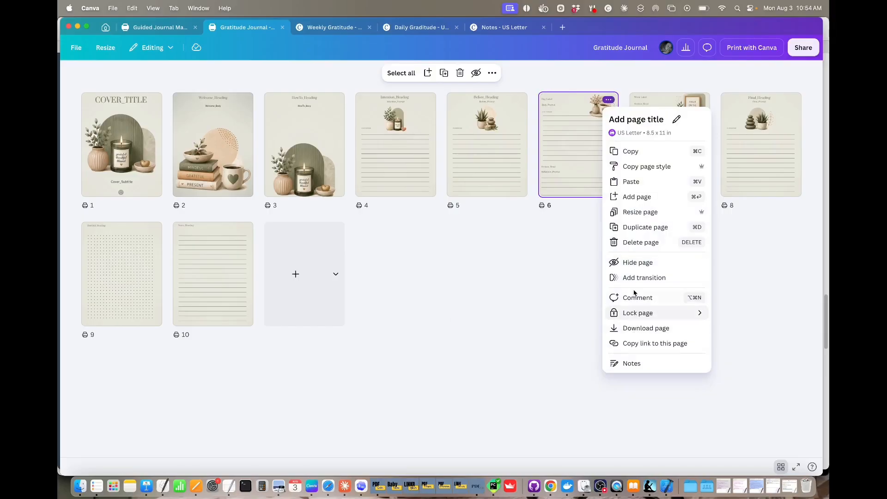
{"action": "left_click", "coordinate": [641, 244]}
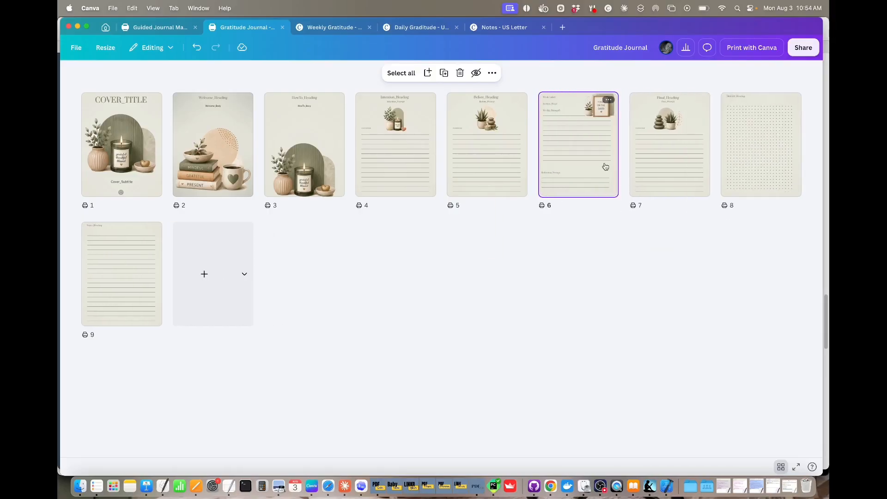
{"action": "left_click", "coordinate": [607, 100]}
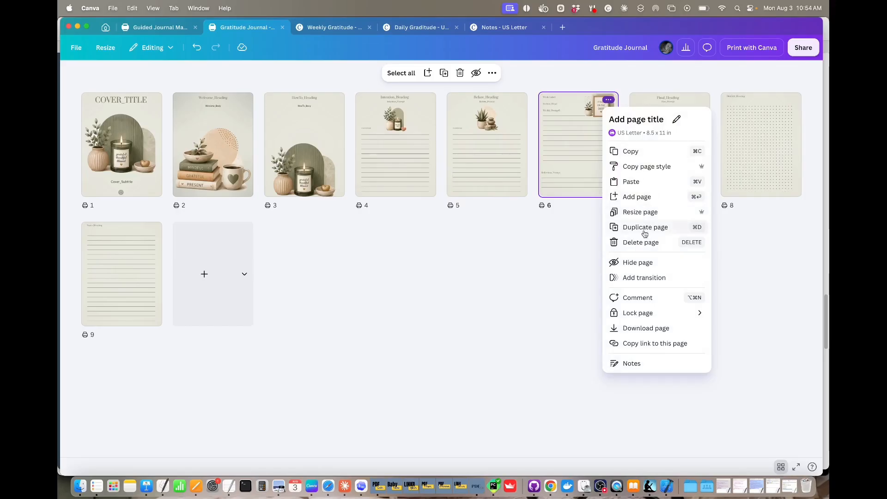
{"action": "left_click", "coordinate": [619, 242]}
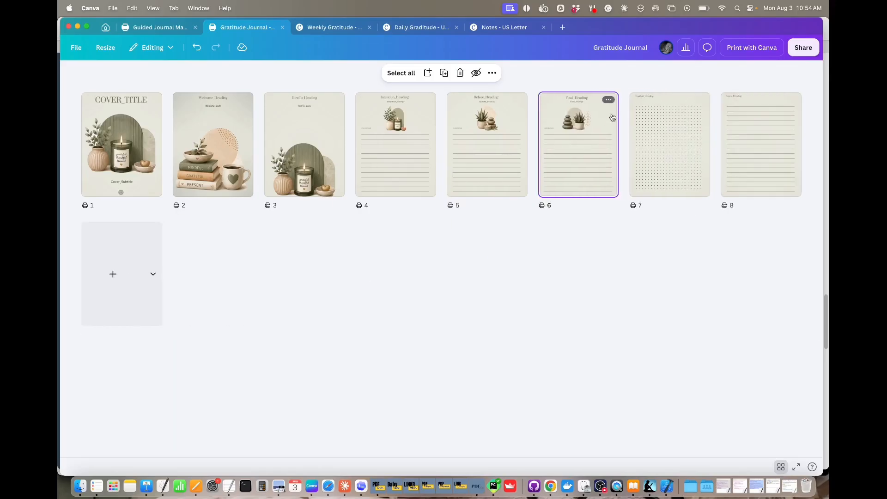
- Delete the dot-grid page and the lined notes page from the Gratitude Journal design
{"action": "left_click", "coordinate": [700, 100]}
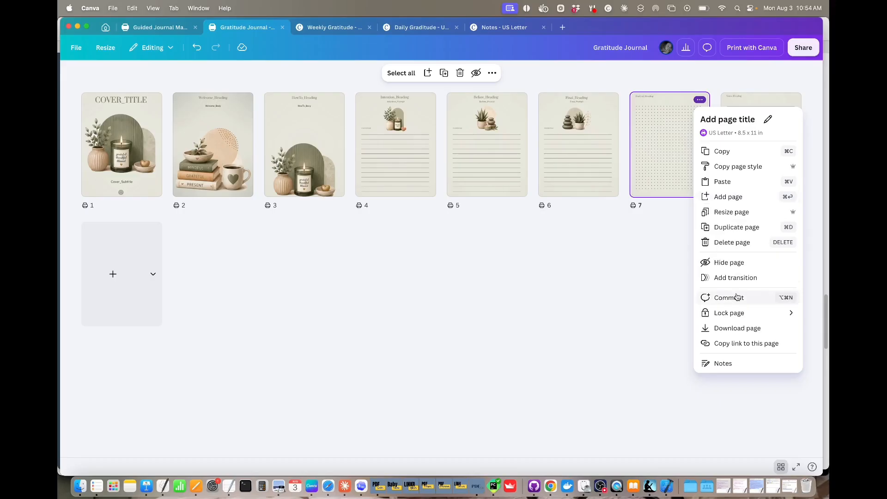
{"action": "left_click", "coordinate": [731, 245]}
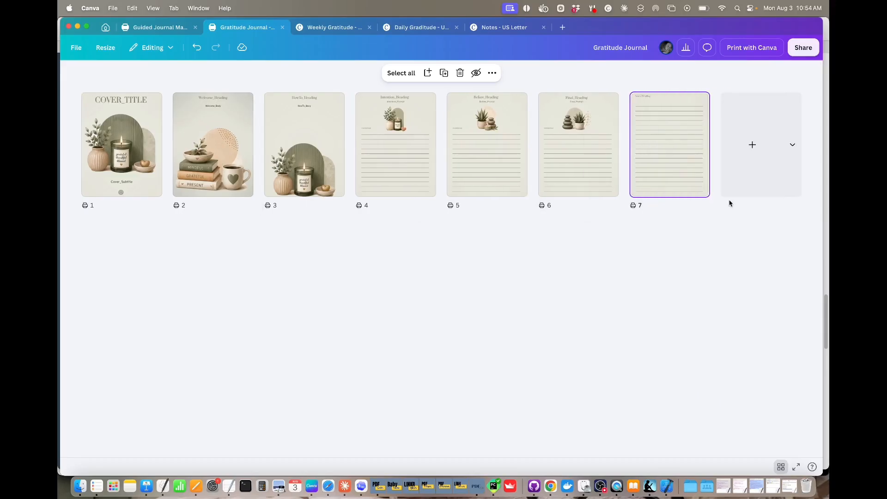
{"action": "left_click", "coordinate": [700, 100]}
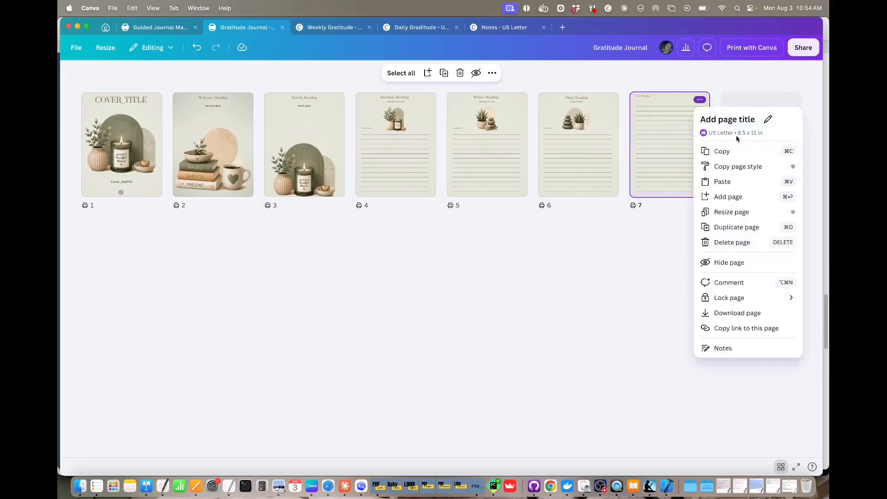
{"action": "left_click", "coordinate": [733, 242]}
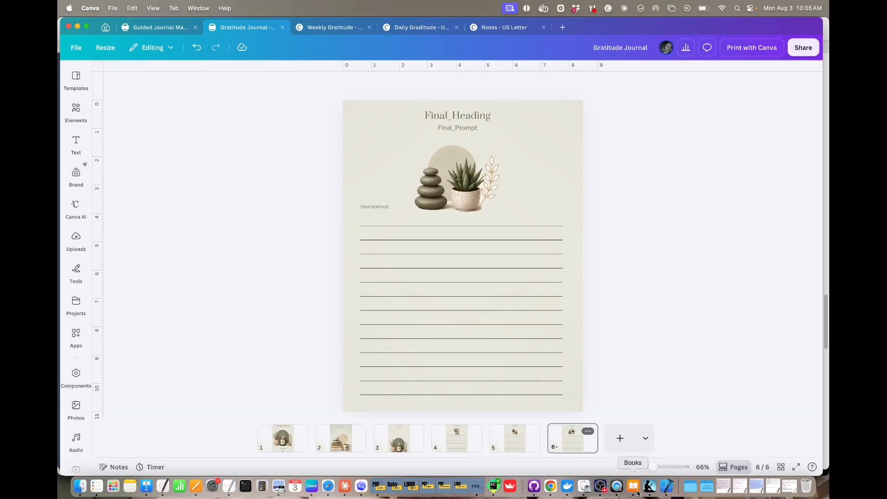
- Copy the Final_Heading prompt page and paste it into a new custom-size 8.5 x 11 in design
{"action": "left_click", "coordinate": [587, 432]}
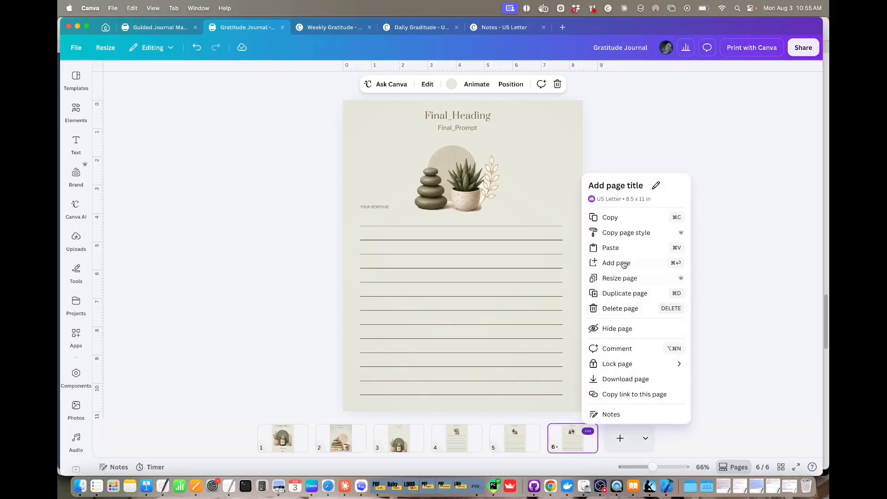
{"action": "left_click", "coordinate": [622, 222]}
{"action": "left_click", "coordinate": [617, 255]}
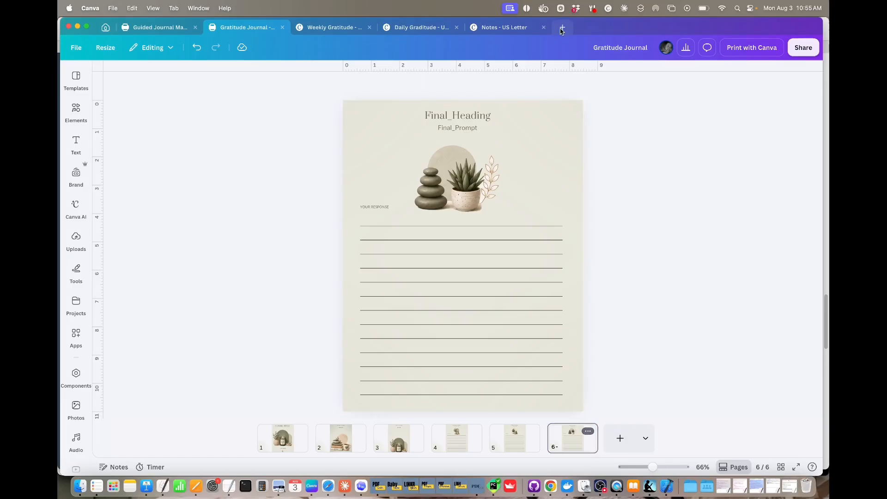
{"action": "left_click", "coordinate": [76, 48]}
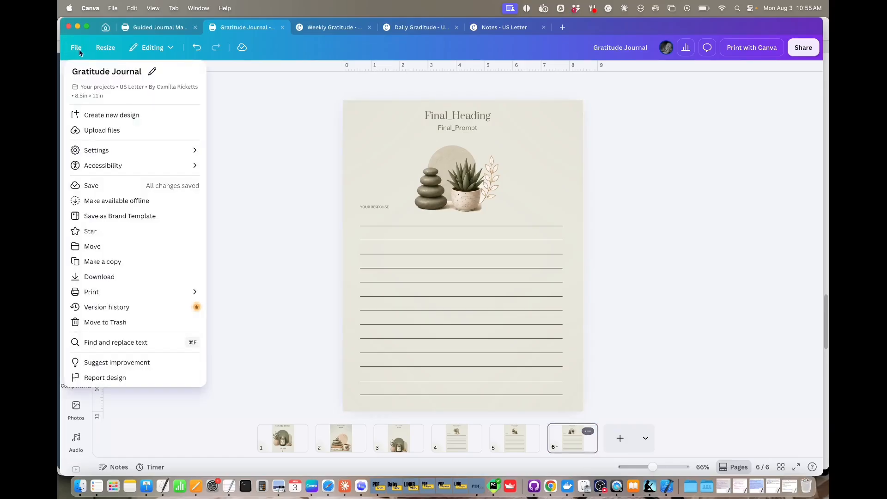
{"action": "left_click", "coordinate": [109, 115]}
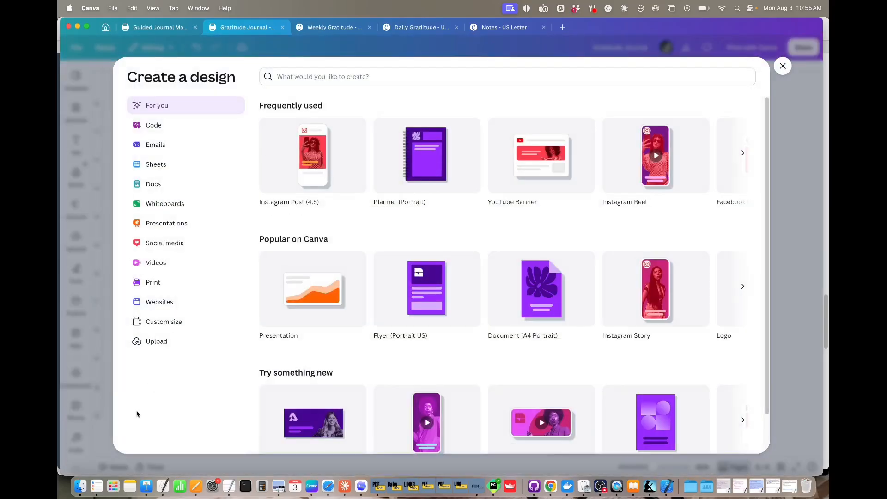
{"action": "left_click", "coordinate": [157, 322]}
{"action": "left_click", "coordinate": [302, 199]}
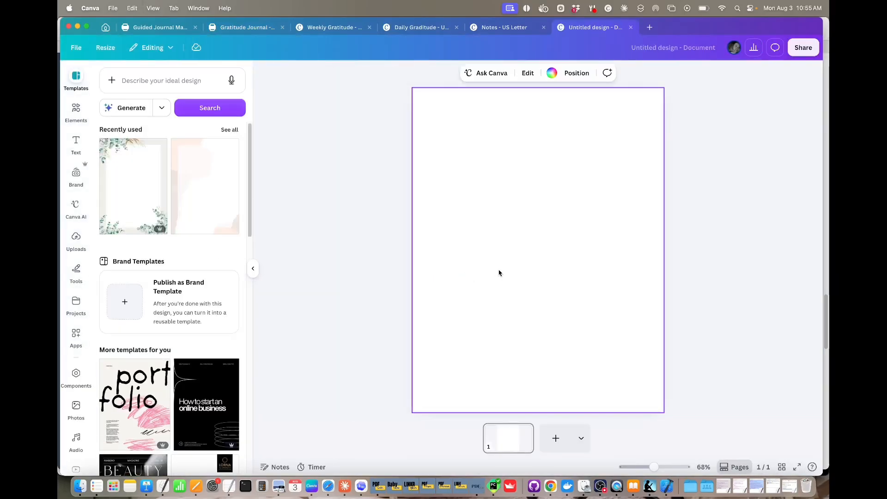
{"action": "key", "text": "super+v"}
{"action": "left_click", "coordinate": [391, 283]}
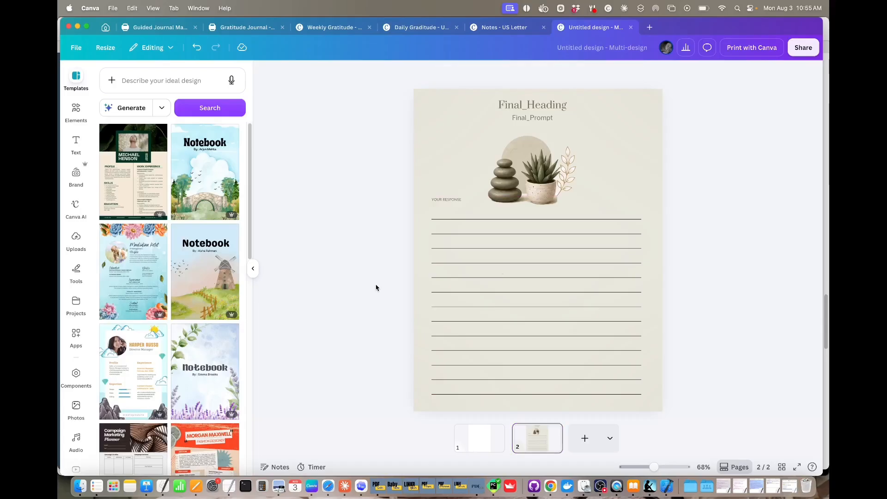
- Delete the blank first page from the new design, keeping the pasted prompt page
{"action": "left_click", "coordinate": [479, 441]}
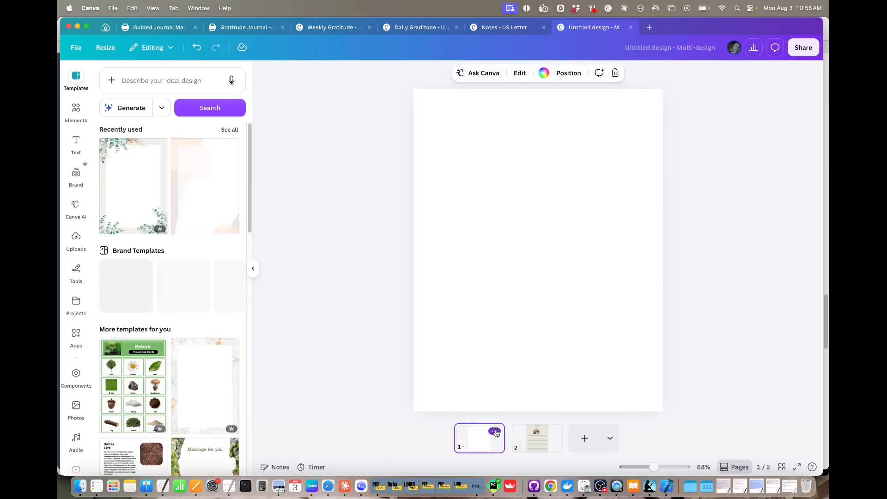
{"action": "left_click", "coordinate": [494, 431]}
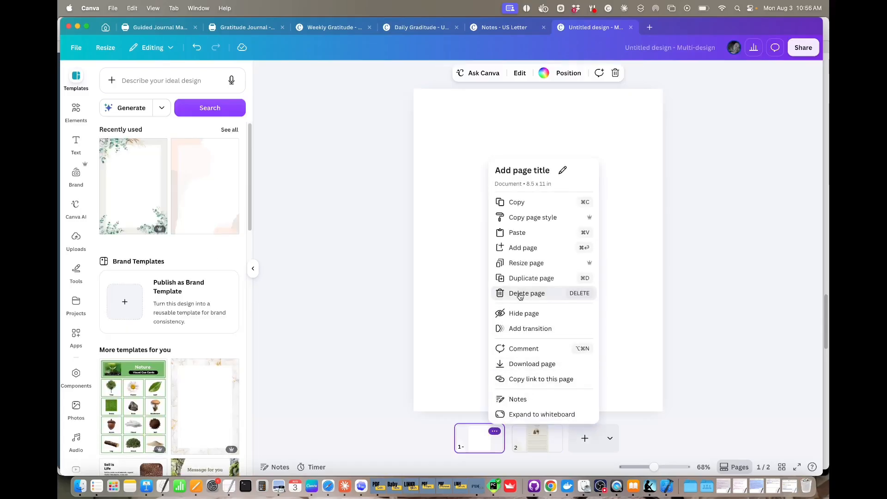
{"action": "left_click", "coordinate": [517, 294]}
{"action": "left_click", "coordinate": [342, 281]}
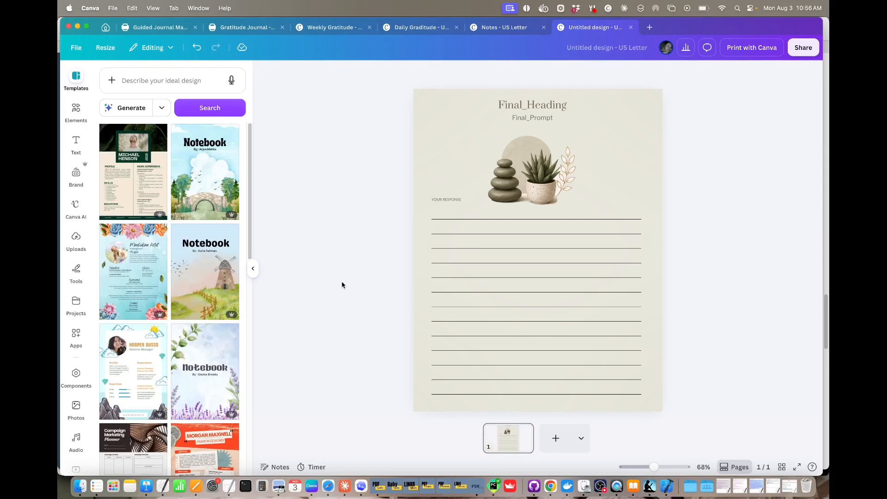
- Name the new design "Final Prompt Page"
{"action": "left_click", "coordinate": [606, 52]}
{"action": "type", "text": "Final p"}
{"action": "key", "text": "BackSpace"}
{"action": "type", "text": "Prompt"}
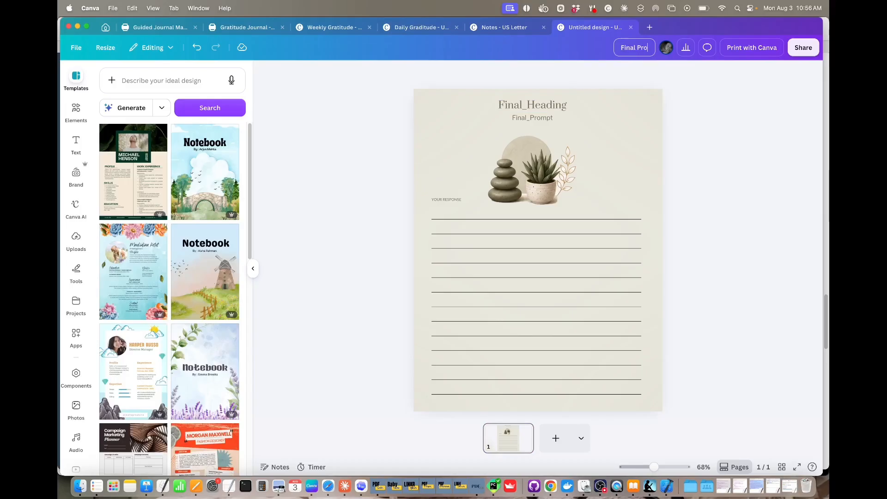
{"action": "type", "text": " Page"}
{"action": "left_click", "coordinate": [711, 159]}
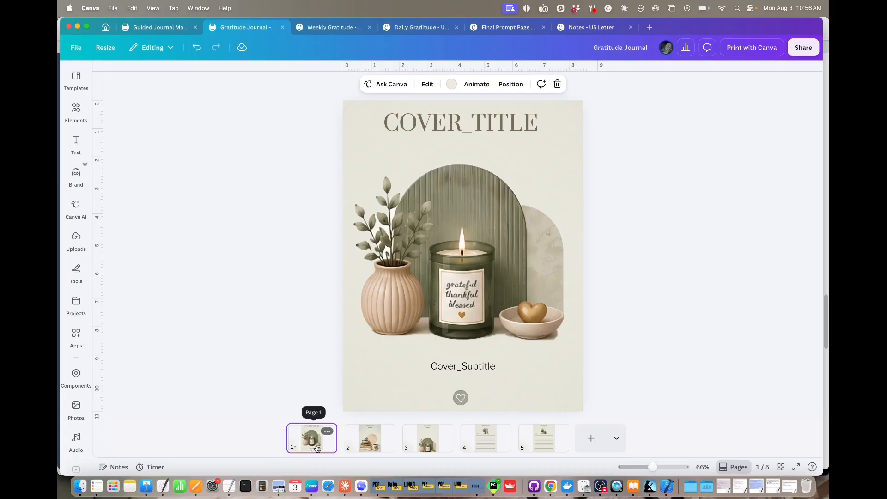
- Review Gratitude Journal pages 2 through 5, from the welcome page to the Before_Heading prompt page
{"action": "left_click", "coordinate": [379, 444]}
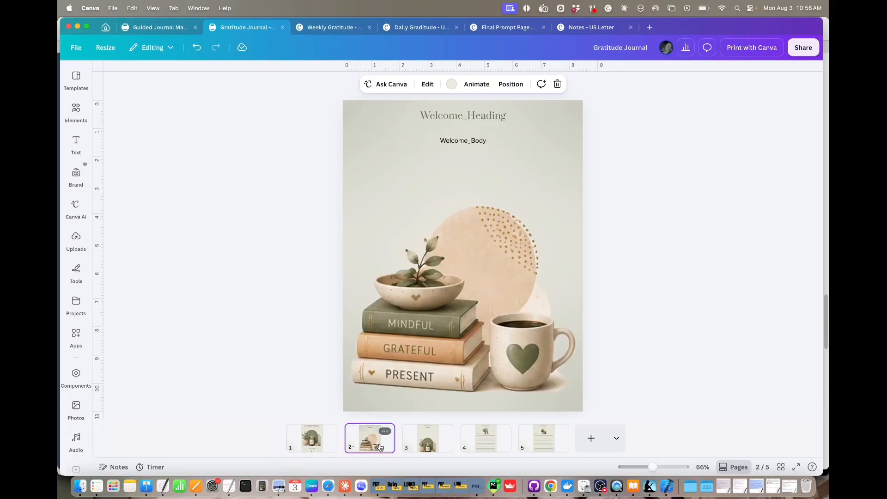
{"action": "left_click", "coordinate": [429, 446]}
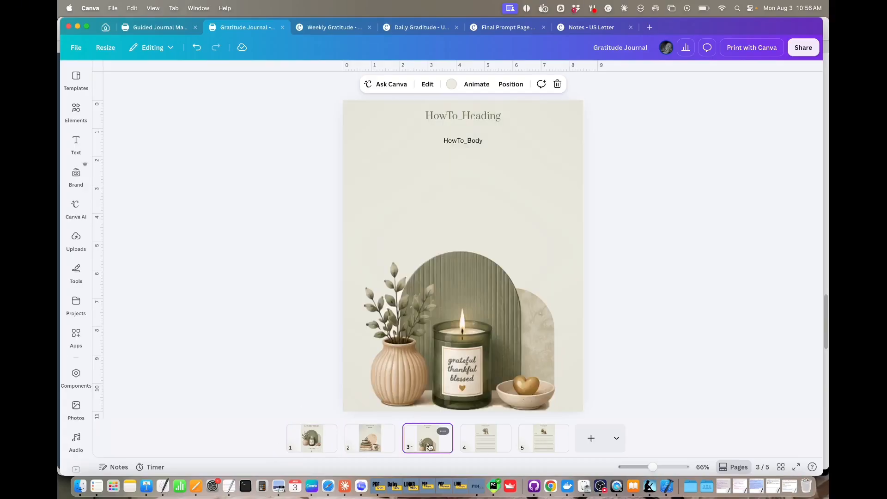
{"action": "left_click", "coordinate": [479, 444]}
{"action": "left_click", "coordinate": [529, 441]}
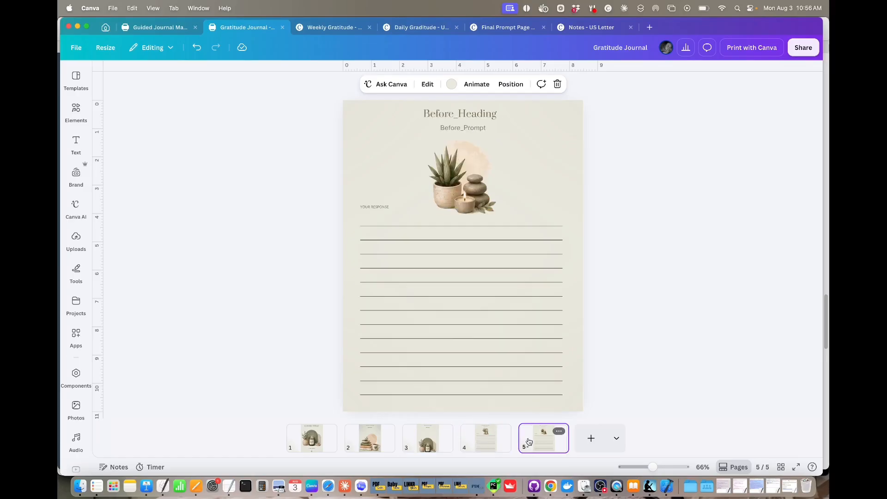
{"action": "left_click", "coordinate": [259, 359]}
- Review the separate Weekly Gratitude, Daily Graditude, Final Prompt Page and Notes designs, including both Notes pages
{"action": "left_click", "coordinate": [335, 27]}
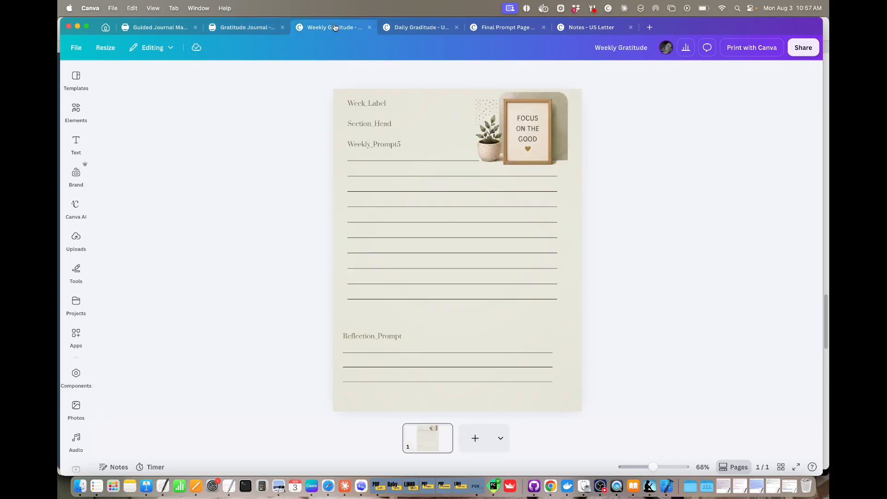
{"action": "left_click", "coordinate": [408, 28]}
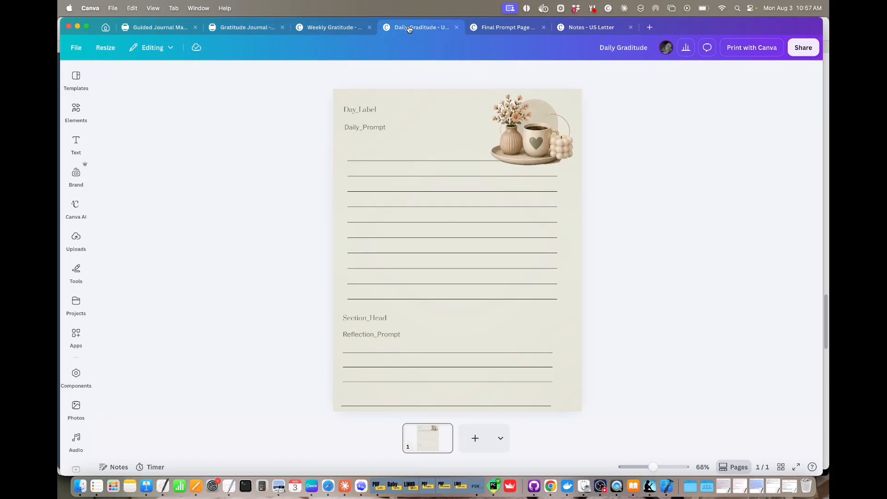
{"action": "left_click", "coordinate": [518, 28]}
{"action": "left_click", "coordinate": [587, 28]}
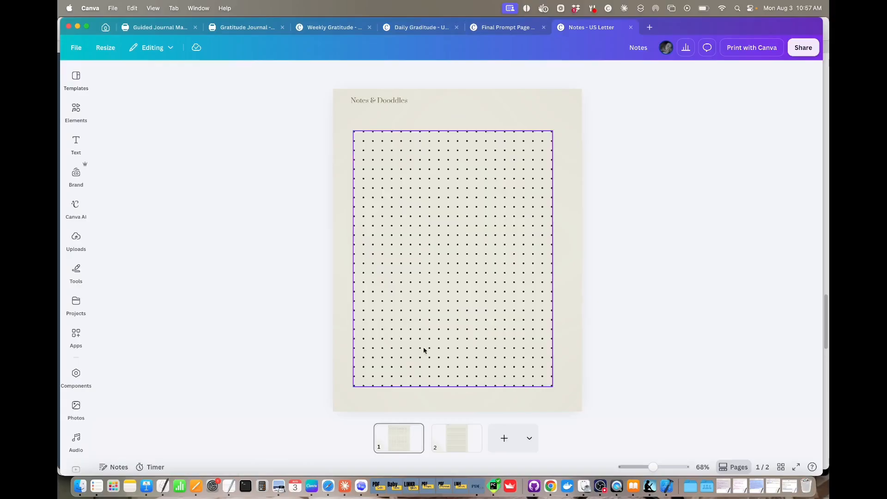
{"action": "left_click", "coordinate": [457, 439]}
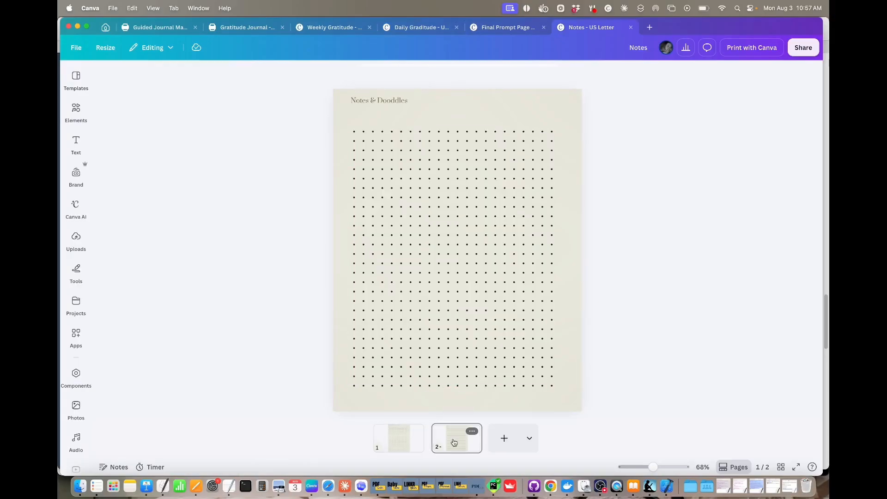
{"action": "left_click", "coordinate": [404, 442]}
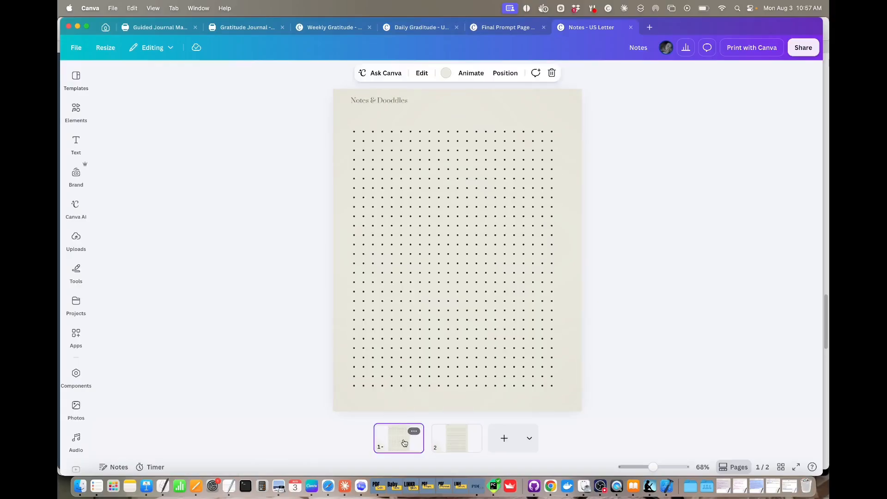
- Return to the Gratitude Journal design and open the Bulk create app
{"action": "left_click", "coordinate": [244, 29]}
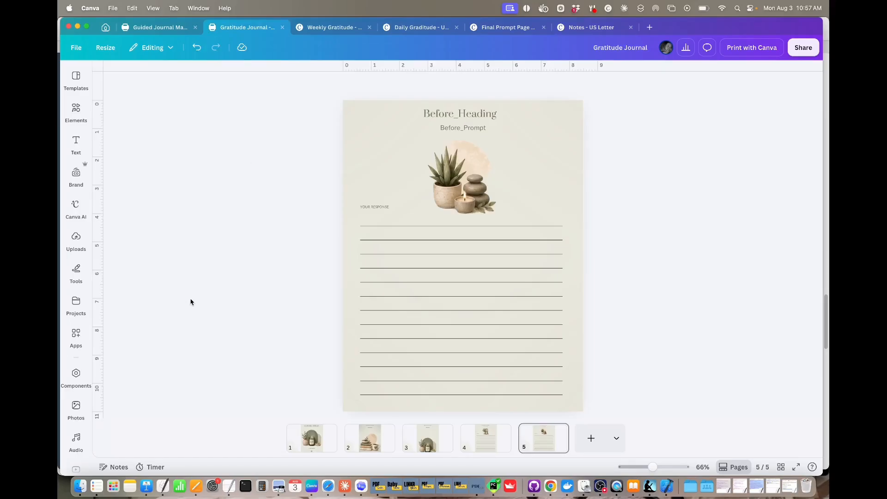
{"action": "left_click", "coordinate": [76, 336]}
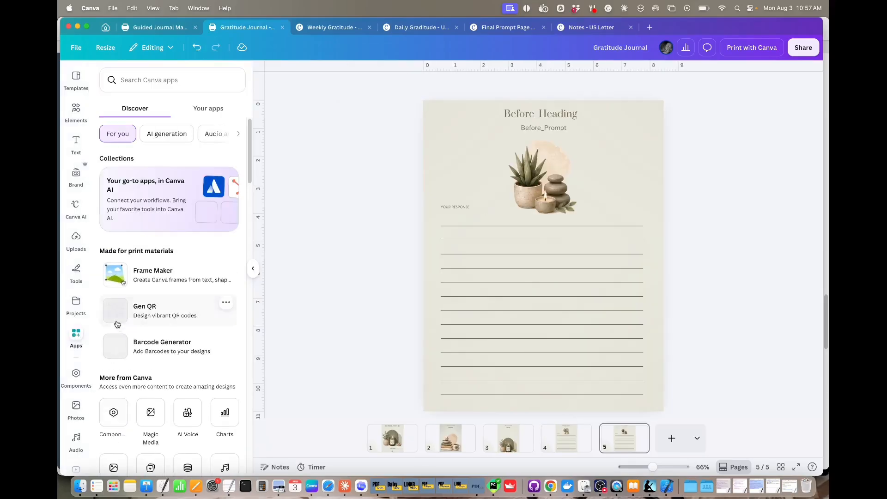
{"action": "scroll", "coordinate": [155, 339], "scroll_direction": "down", "scroll_amount": 6}
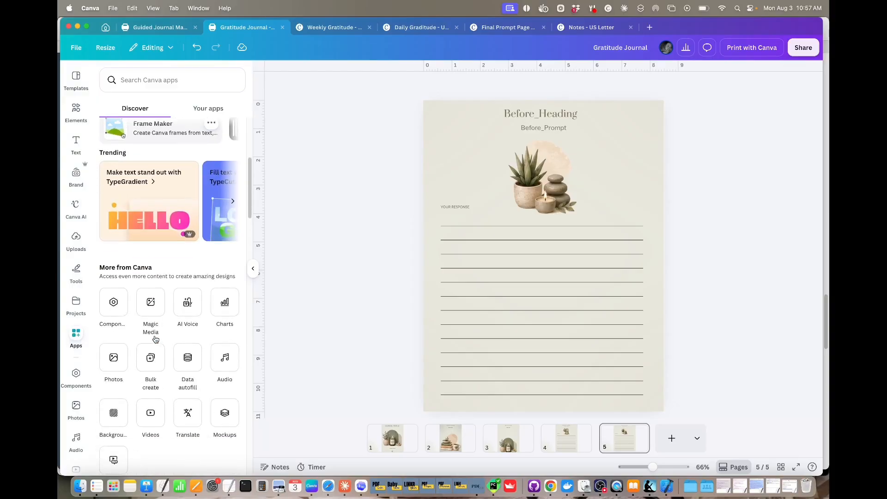
{"action": "left_click", "coordinate": [150, 337]}
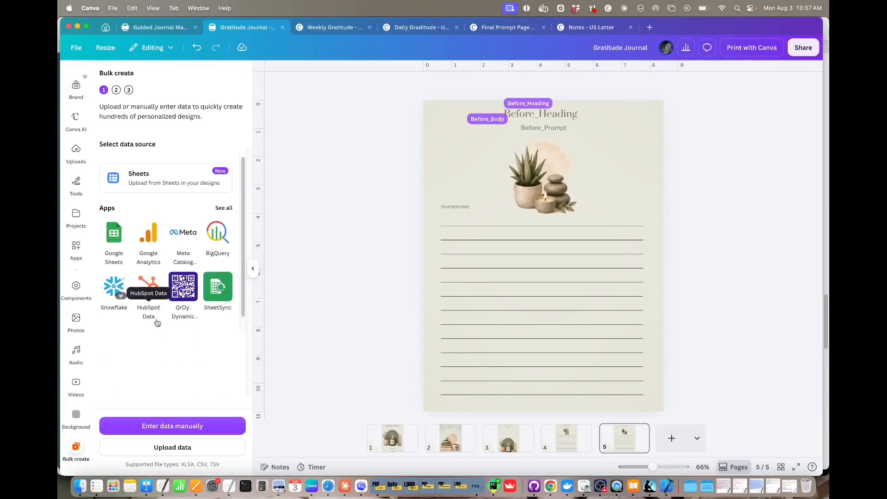
- Upload gratitude-content.csv from the gratitude folder of guided-journals-pack as the Bulk create data
{"action": "left_click", "coordinate": [186, 447]}
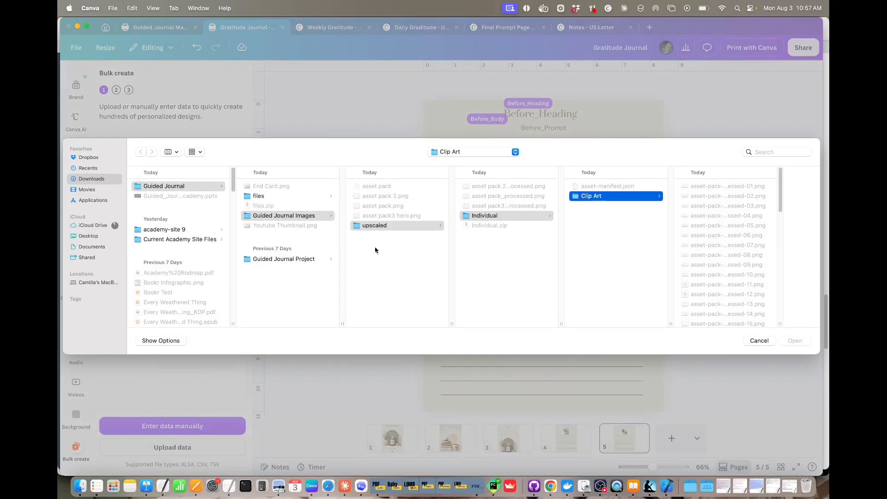
{"action": "left_click", "coordinate": [302, 196]}
{"action": "left_click", "coordinate": [377, 187]}
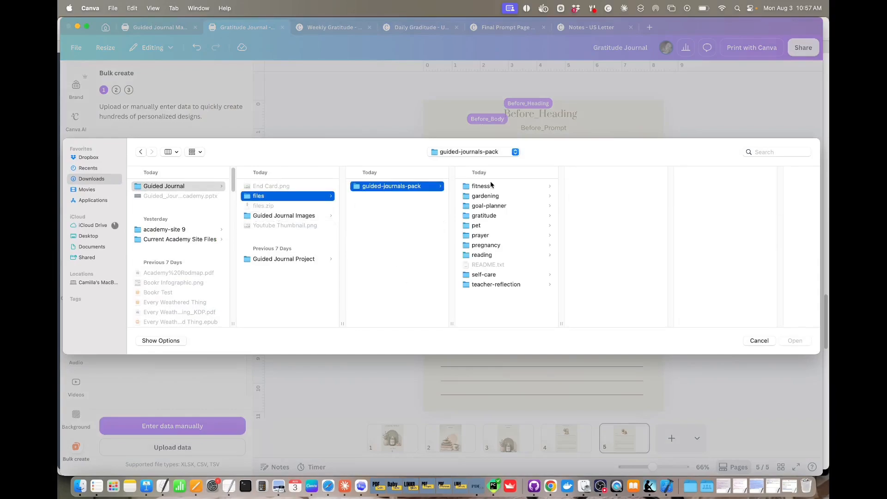
{"action": "left_click", "coordinate": [490, 216]}
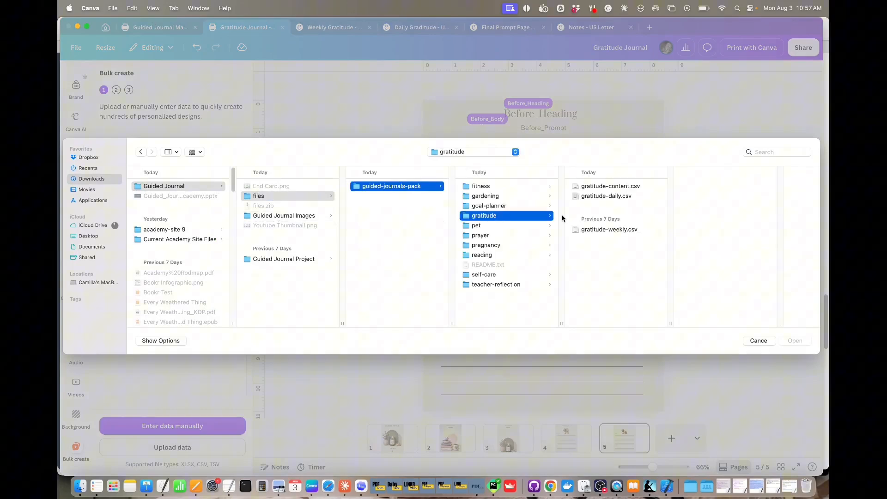
{"action": "left_click", "coordinate": [616, 187]}
{"action": "left_click", "coordinate": [794, 341]}
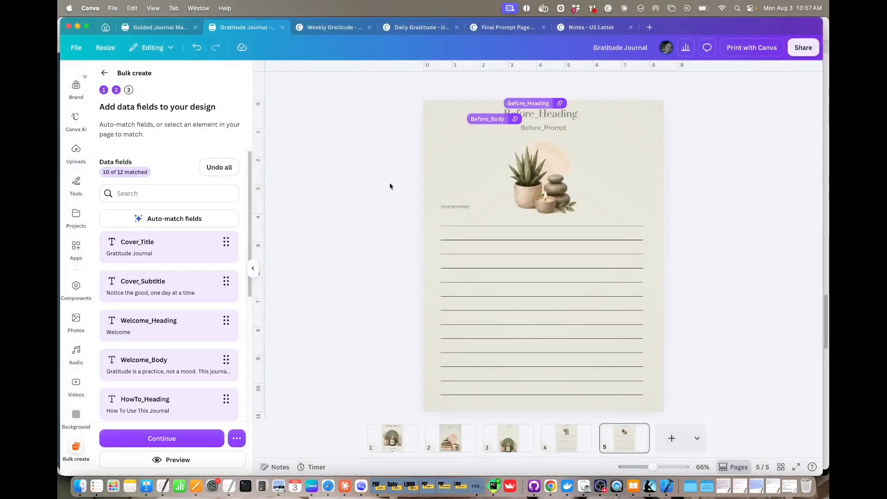
- Examine the data fields available for connecting to the Before_Heading text on page 5
{"action": "left_click", "coordinate": [555, 121]}
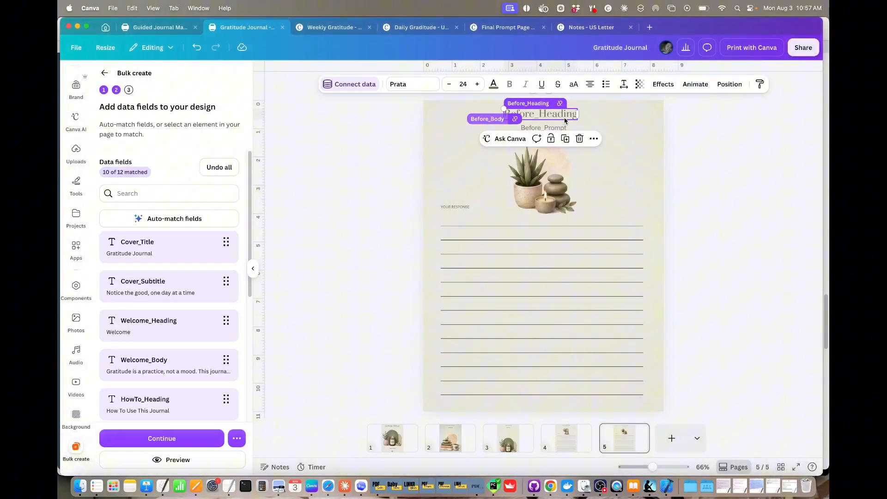
{"action": "left_click", "coordinate": [593, 139]}
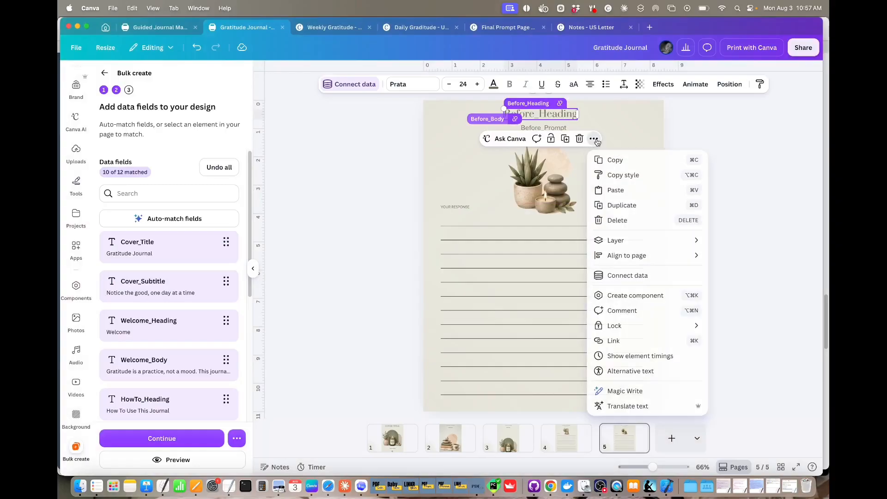
{"action": "left_click", "coordinate": [631, 276]}
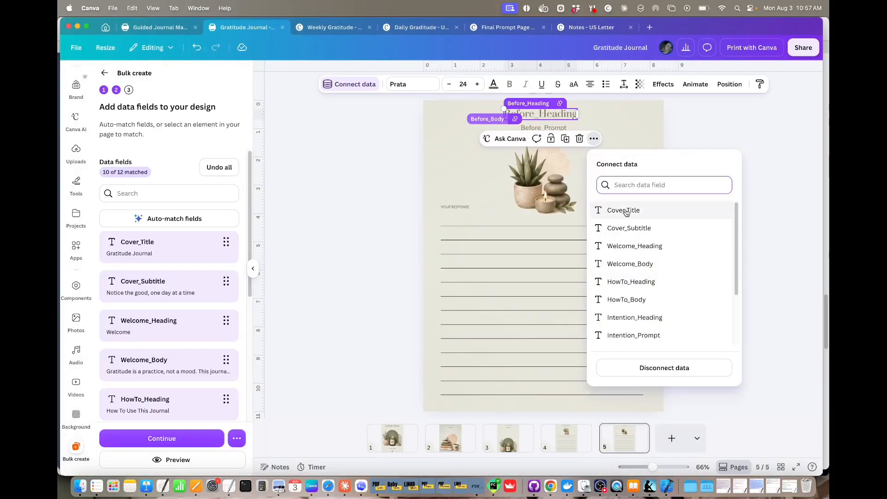
{"action": "left_click", "coordinate": [382, 301]}
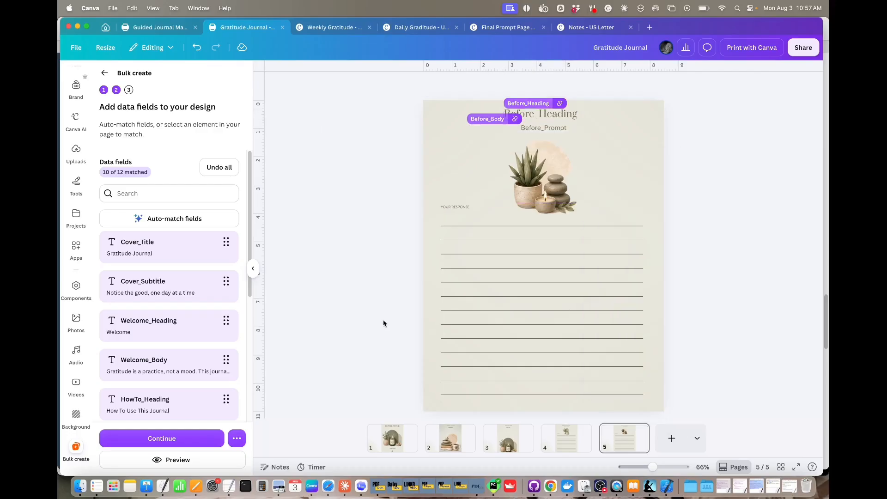
- Examine the data field connected to the Cover_Title text on page 1, and check the Cover_Subtitle text
{"action": "left_click", "coordinate": [398, 442]}
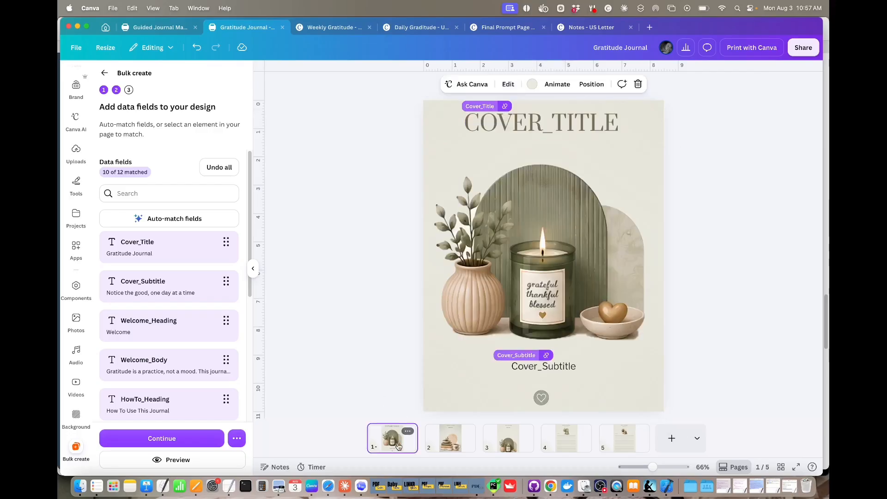
{"action": "left_click", "coordinate": [589, 127]}
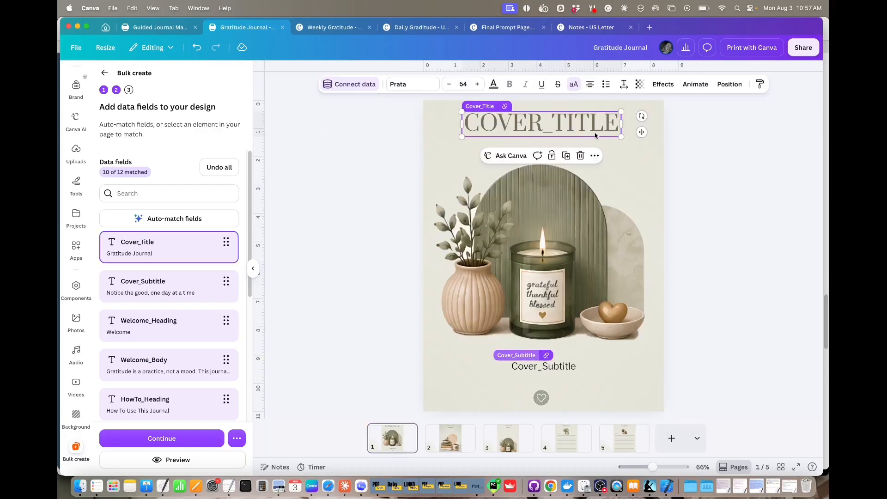
{"action": "left_click", "coordinate": [596, 157]}
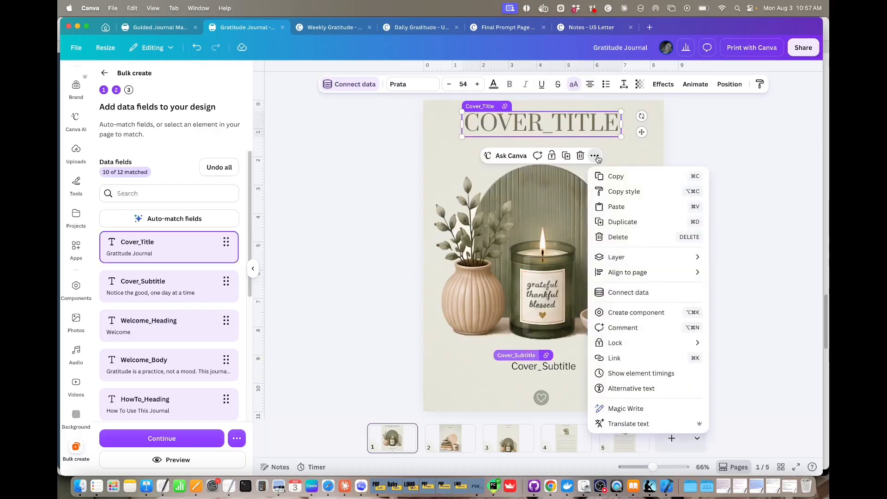
{"action": "left_click", "coordinate": [636, 297]}
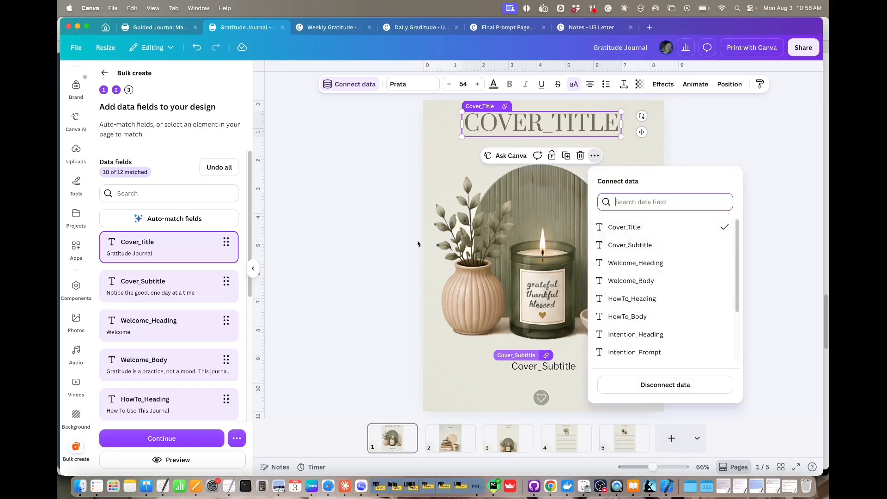
{"action": "left_click", "coordinate": [402, 237]}
{"action": "left_click", "coordinate": [541, 370]}
{"action": "left_click", "coordinate": [352, 297]}
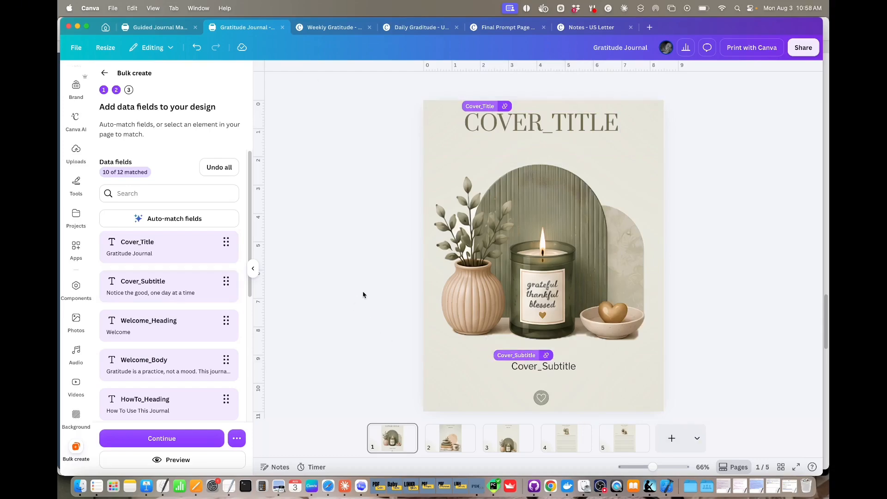
- Preview the Gratitude Journal with its data filled in, checking all five pages from the cover to Before You Begin
{"action": "left_click", "coordinate": [177, 460]}
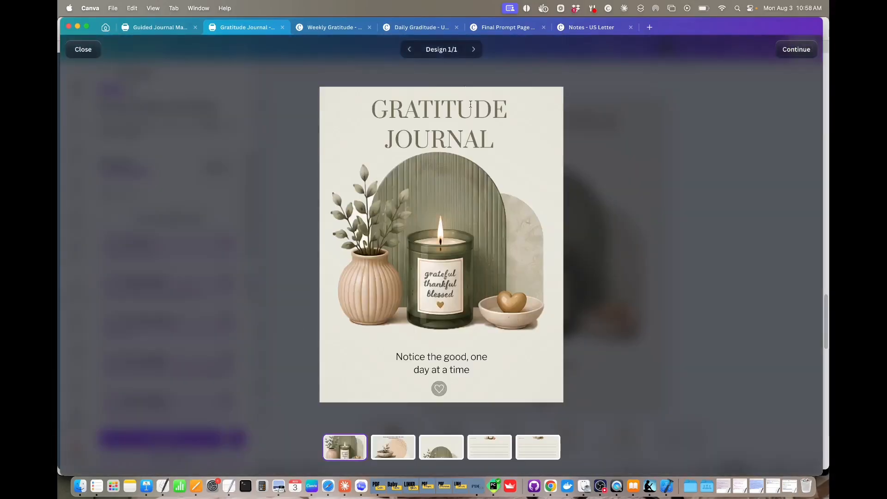
{"action": "left_click", "coordinate": [392, 451]}
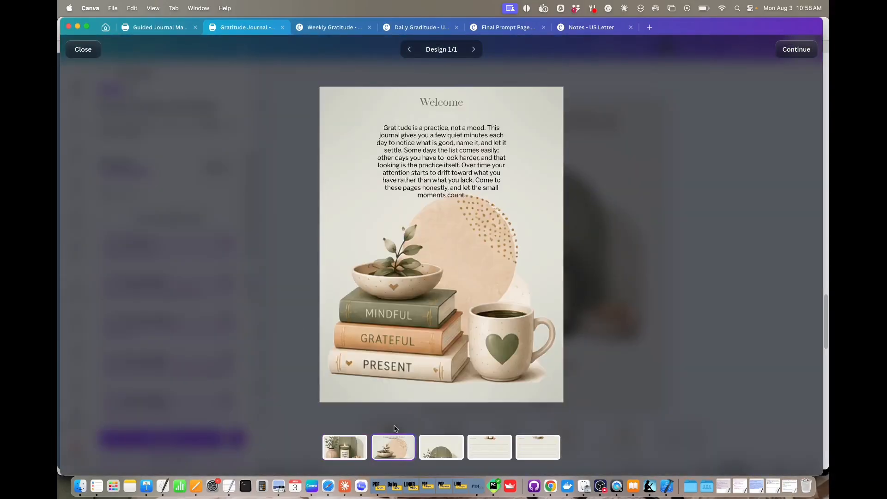
{"action": "left_click", "coordinate": [441, 444]}
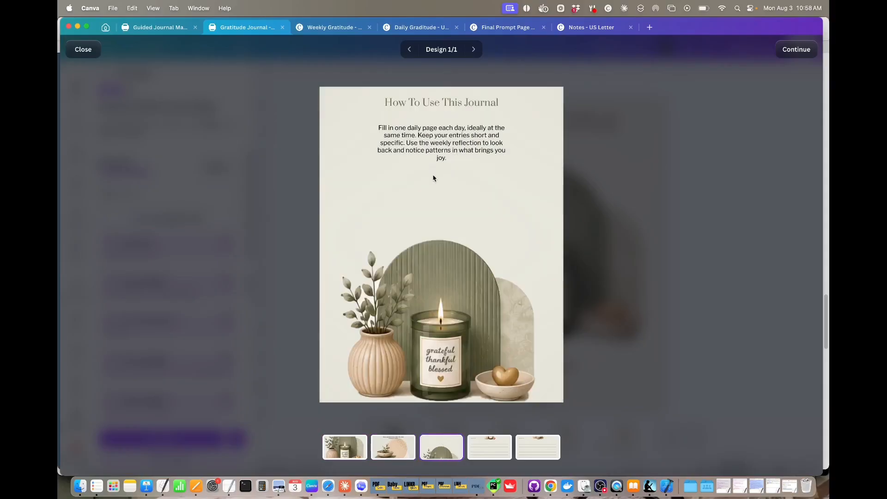
{"action": "left_click", "coordinate": [498, 447]}
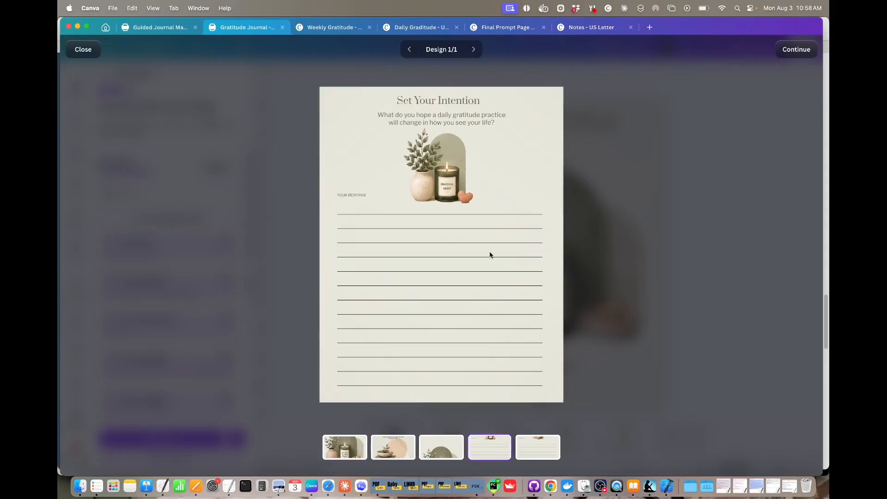
{"action": "left_click", "coordinate": [540, 444]}
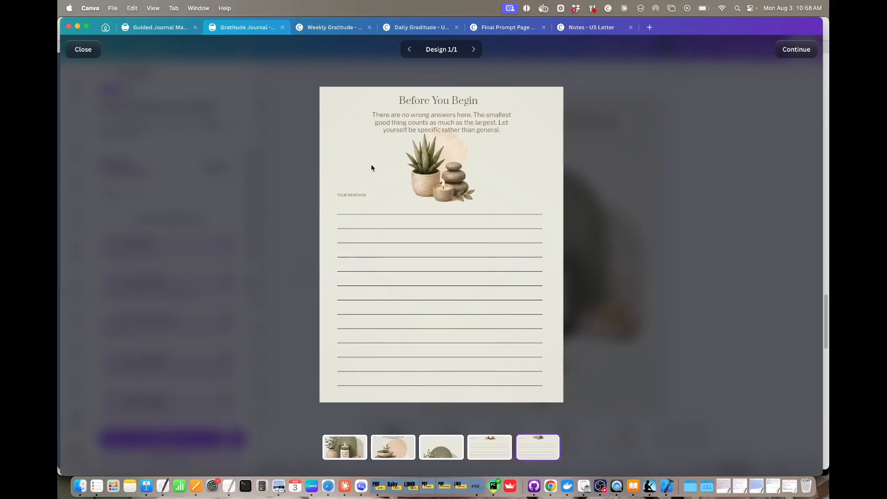
{"action": "left_click", "coordinate": [81, 50]}
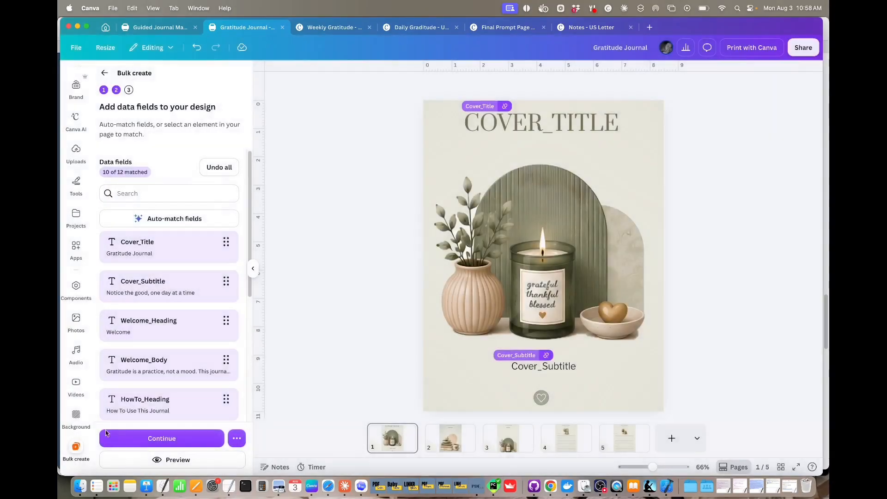
- Create the design from the selected Gratitude Journal data row, then open it and check its five pages
{"action": "left_click", "coordinate": [160, 438]}
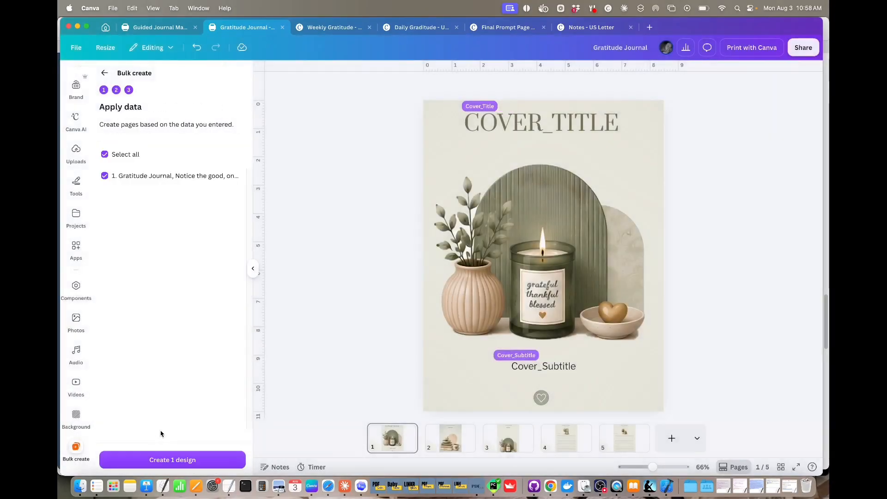
{"action": "left_click", "coordinate": [174, 460]}
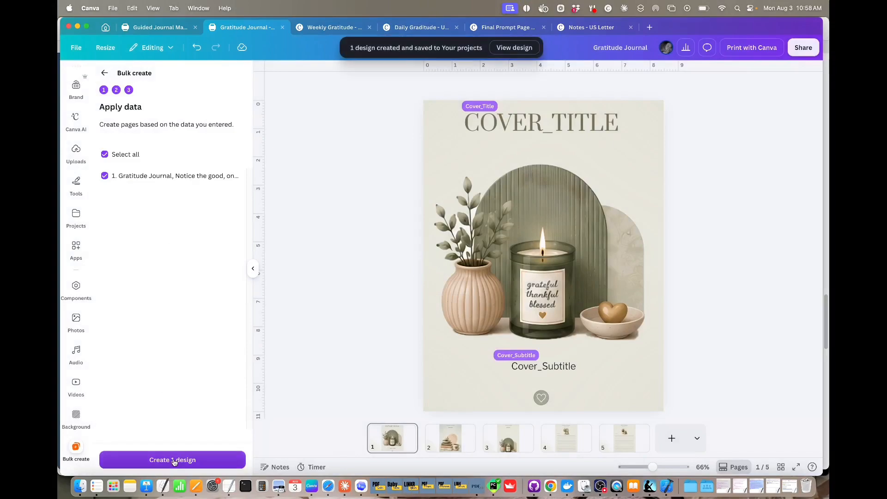
{"action": "left_click", "coordinate": [514, 48]}
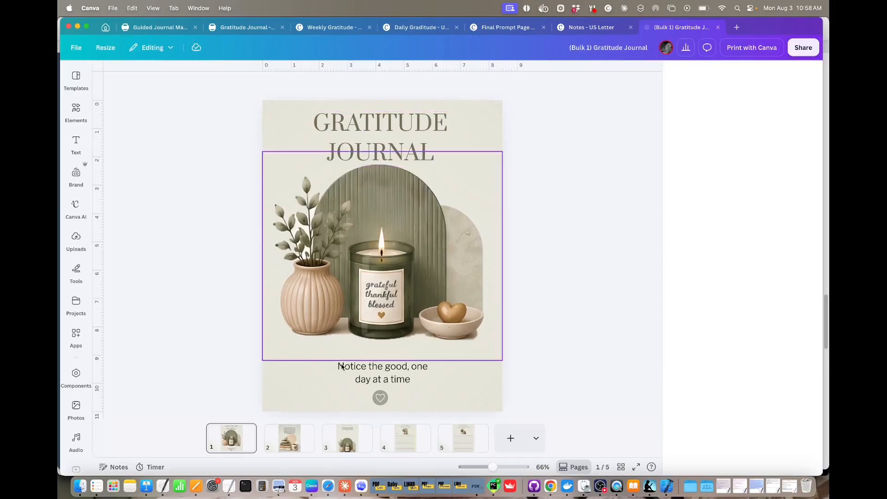
{"action": "left_click", "coordinate": [292, 446]}
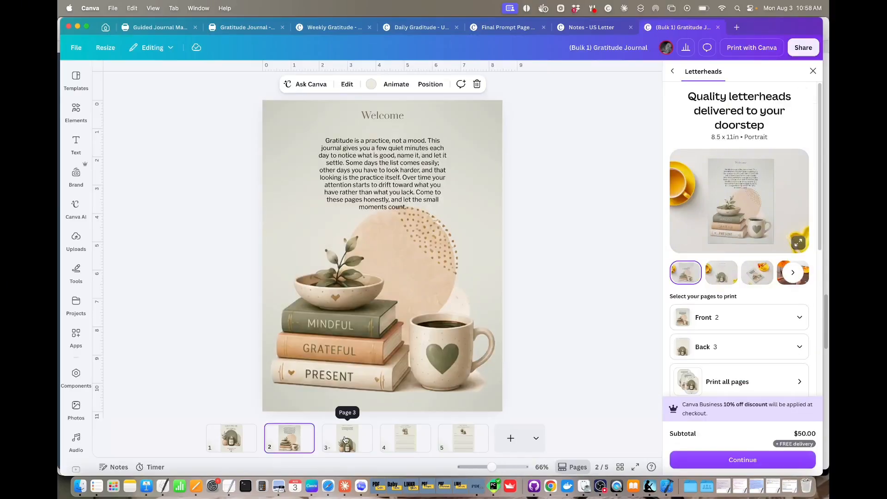
{"action": "left_click", "coordinate": [346, 441]}
{"action": "left_click", "coordinate": [400, 446]}
{"action": "left_click", "coordinate": [464, 446]}
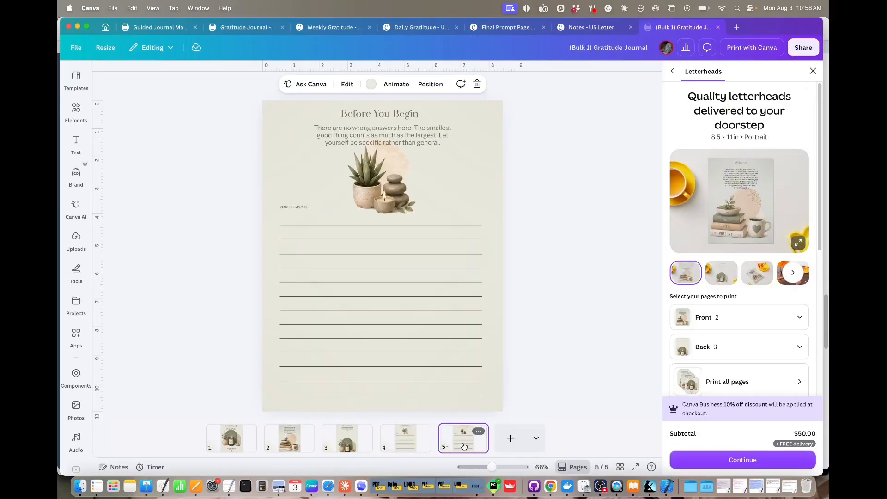
- Rename the generated design as Front Pages Gratitude
{"action": "left_click", "coordinate": [622, 48]}
{"action": "type", "text": "Front"}
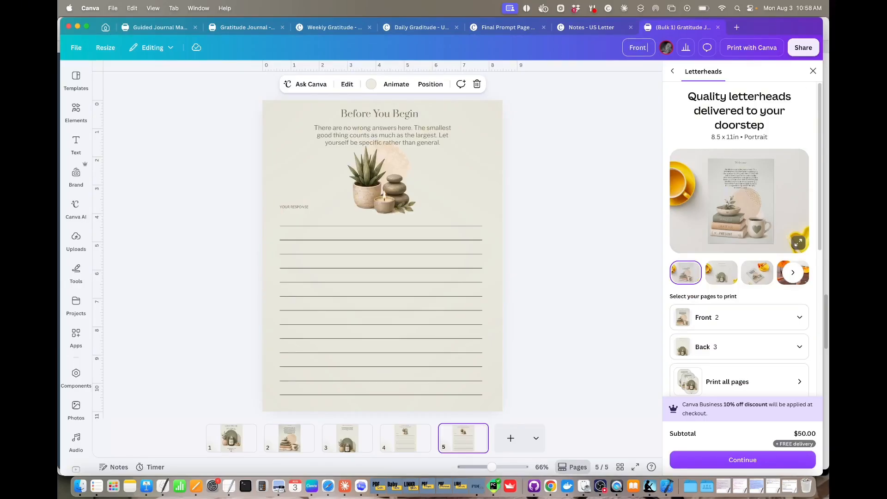
{"action": "type", "text": " Pages Gratitude"}
{"action": "key", "text": "Return"}
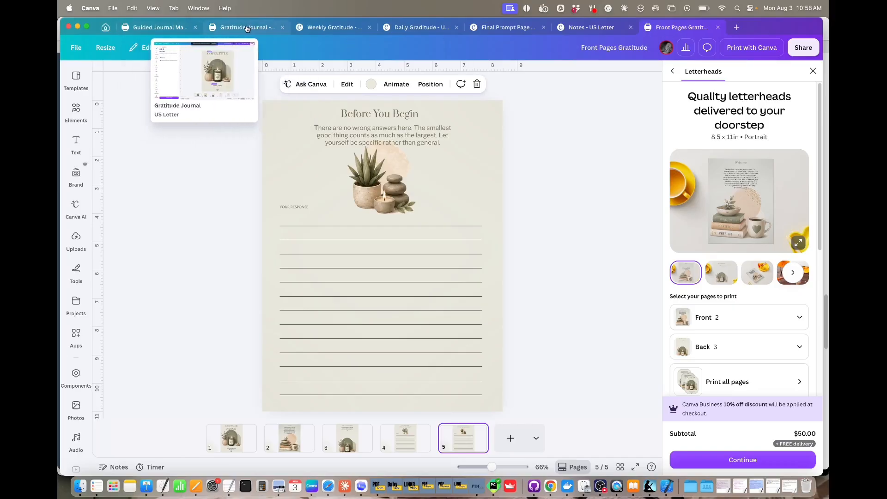
- Switch to the Weekly Gratitude design and open the Bulk create app
{"action": "left_click", "coordinate": [343, 29]}
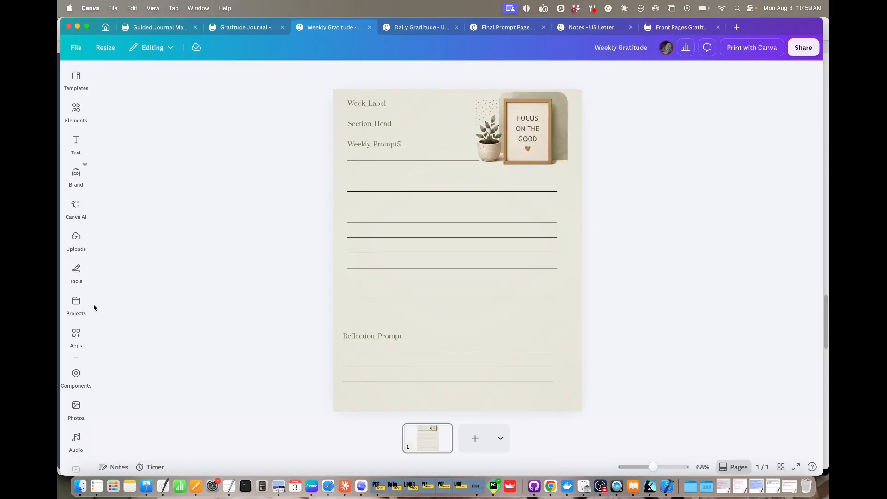
{"action": "left_click", "coordinate": [75, 340]}
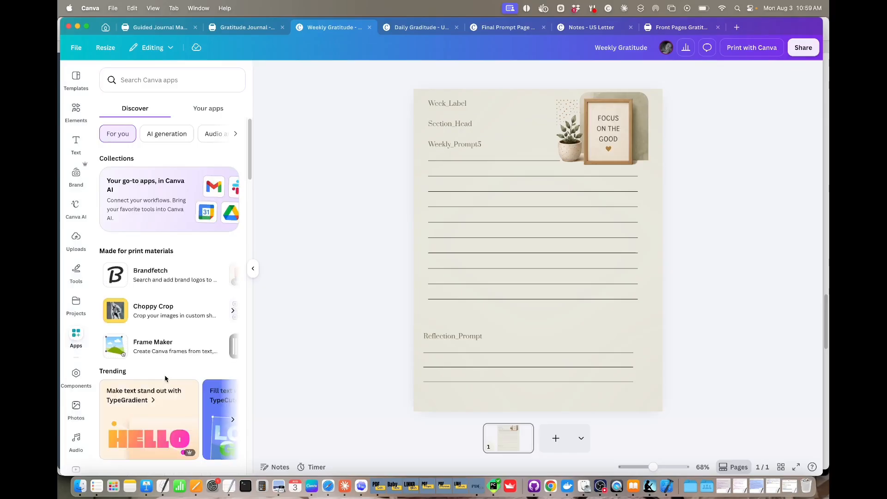
{"action": "scroll", "coordinate": [165, 370], "scroll_direction": "down", "scroll_amount": 1}
{"action": "scroll", "coordinate": [165, 370], "scroll_direction": "down", "scroll_amount": 3}
{"action": "left_click", "coordinate": [149, 365]}
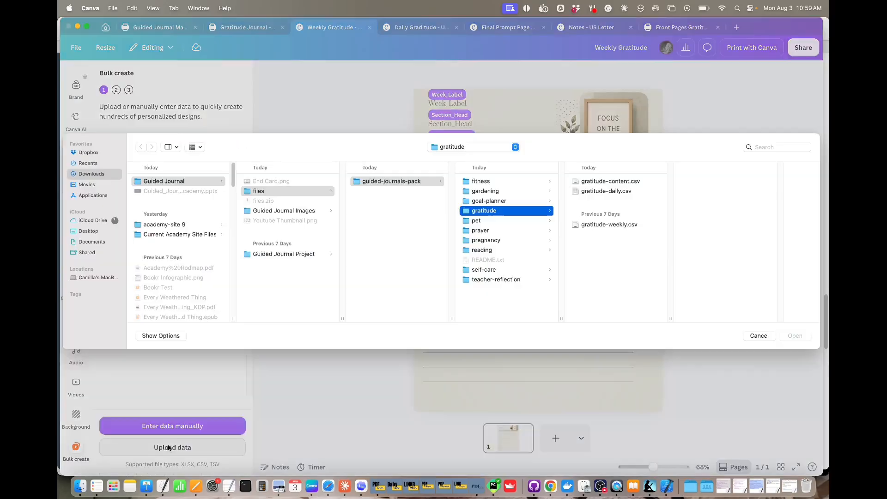
- Upload gratitude-weekly.csv from the gratitude folder as the Bulk create data
{"action": "left_click", "coordinate": [169, 448]}
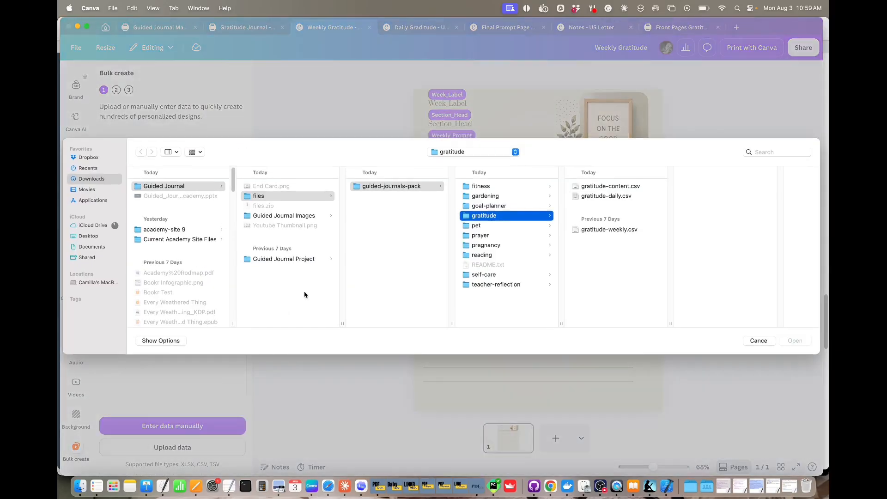
{"action": "left_click", "coordinate": [601, 230]}
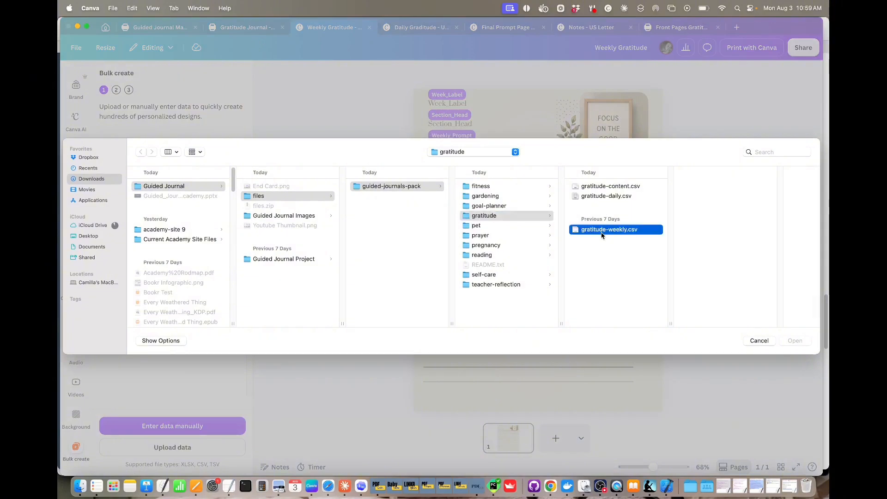
{"action": "left_click", "coordinate": [794, 340]}
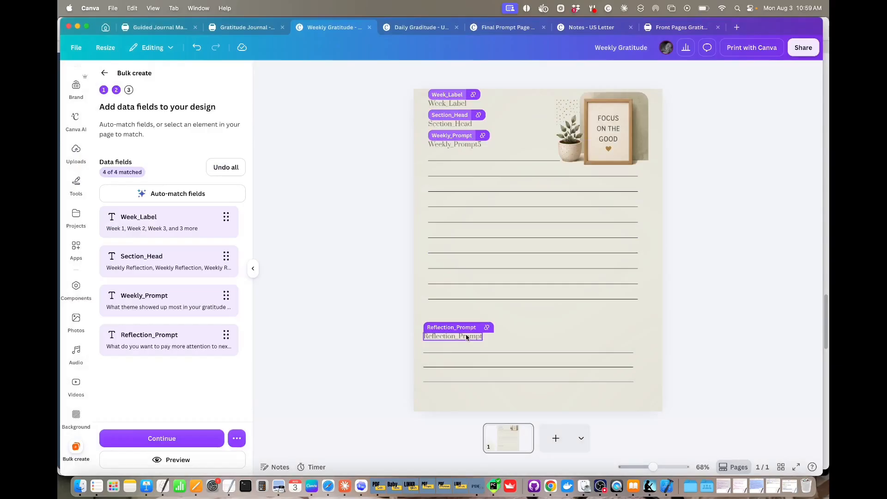
- Preview the weekly page, then narrow the Weekly_Prompt text box so it ends before the plant illustration
{"action": "left_click", "coordinate": [162, 459]}
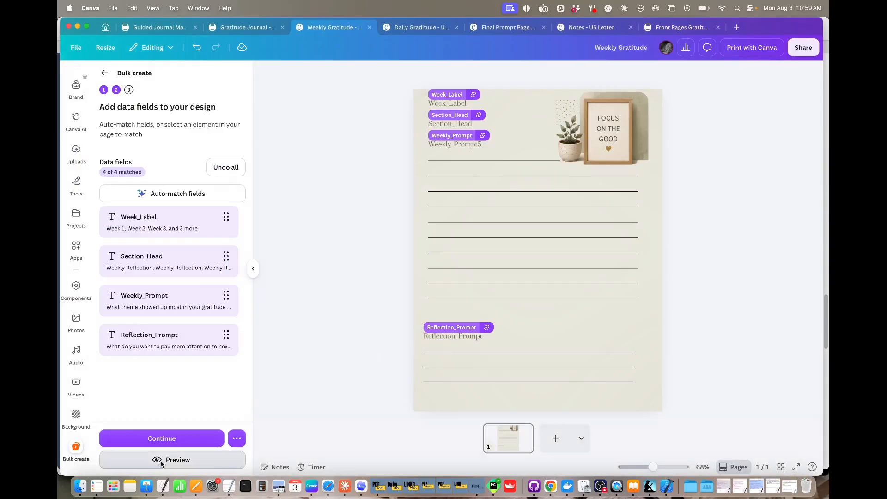
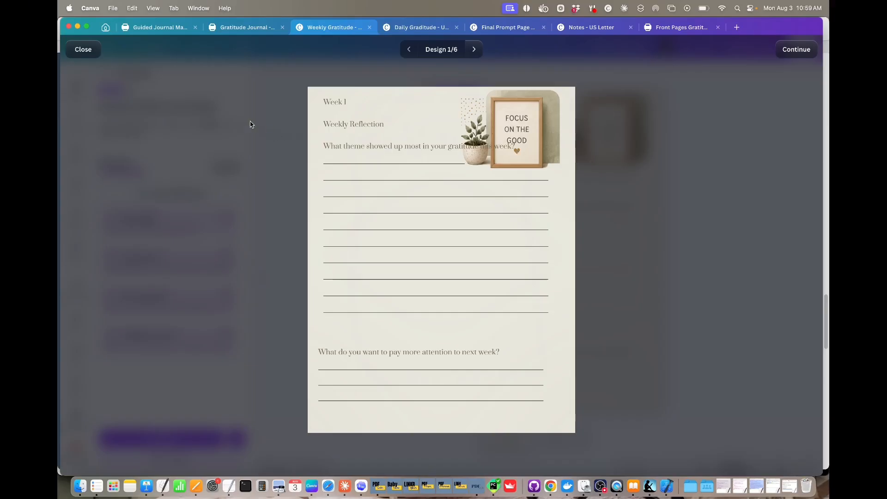
{"action": "left_click", "coordinate": [83, 50]}
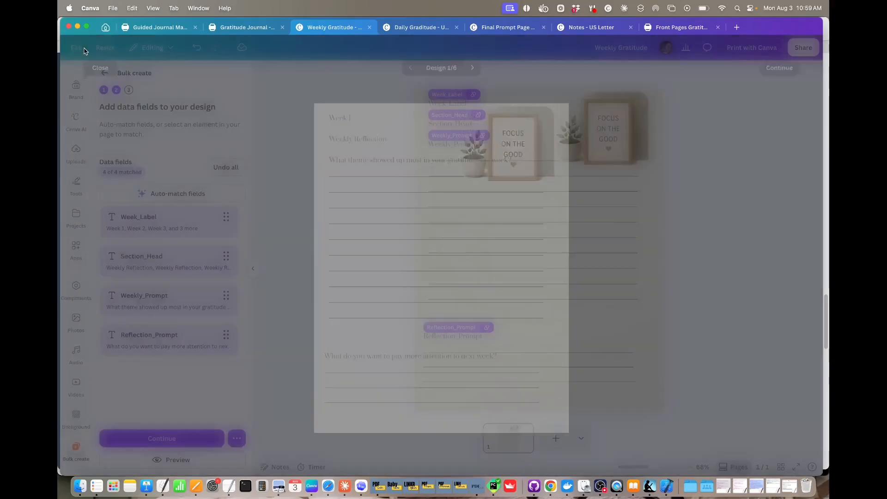
{"action": "left_click", "coordinate": [464, 146]}
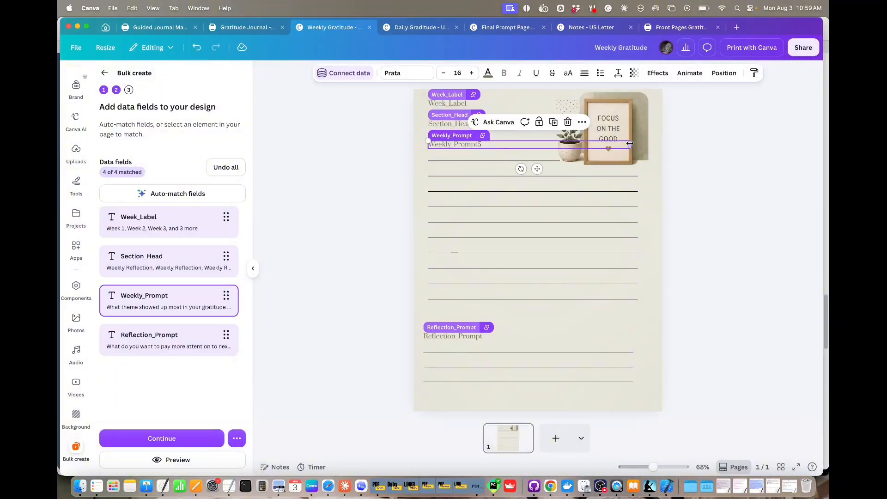
{"action": "left_click_drag", "start_coordinate": [626, 147], "coordinate": [551, 147]}
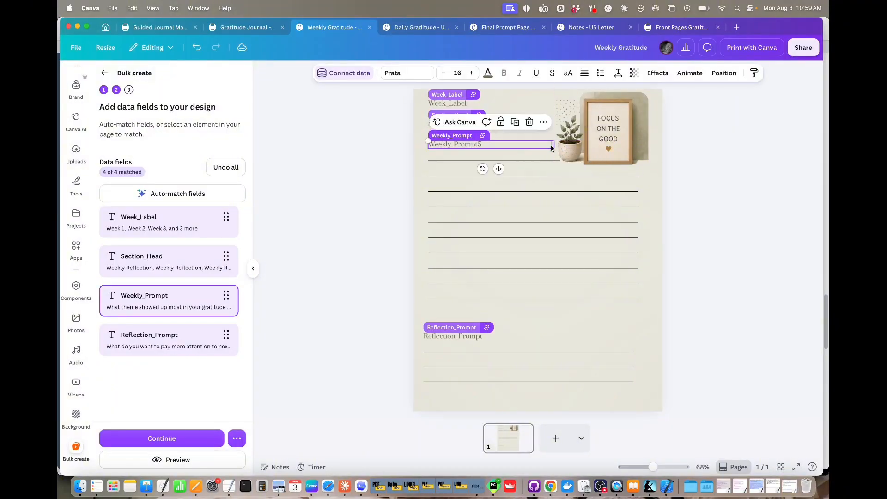
- Preview the weekly designs again, going through Week 1 to Week 6 to check how the prompts fit
{"action": "left_click", "coordinate": [174, 460]}
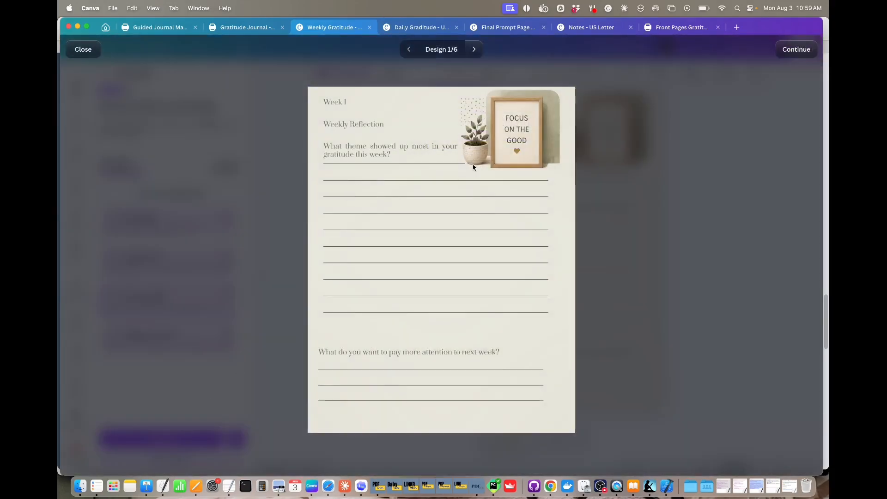
{"action": "left_click", "coordinate": [473, 49]}
{"action": "left_click", "coordinate": [472, 50]}
{"action": "left_click", "coordinate": [473, 50]}
{"action": "left_click", "coordinate": [472, 50]}
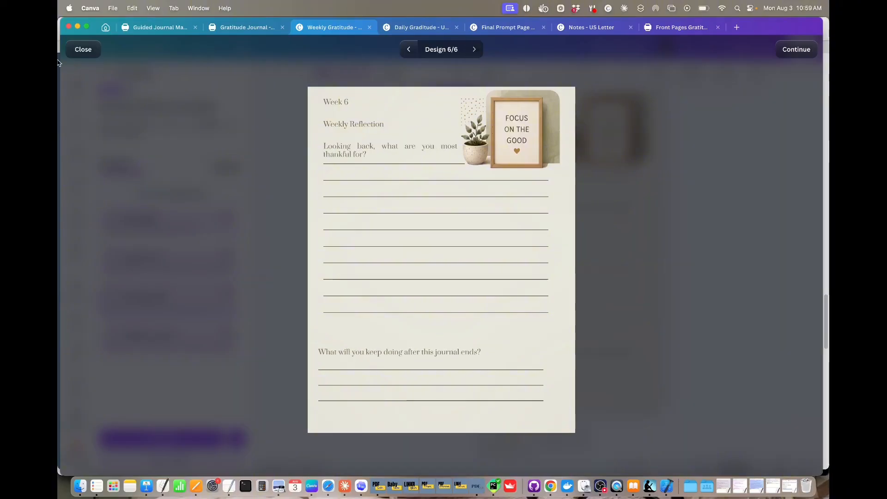
{"action": "left_click", "coordinate": [80, 55]}
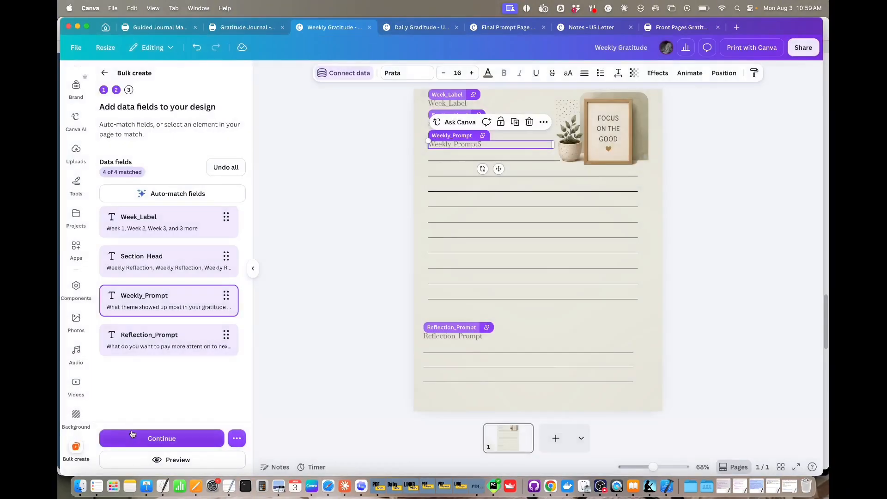
- Create the weekly pages from all six data rows, then open the generated design and check its pages
{"action": "left_click", "coordinate": [168, 434]}
{"action": "left_click", "coordinate": [170, 459]}
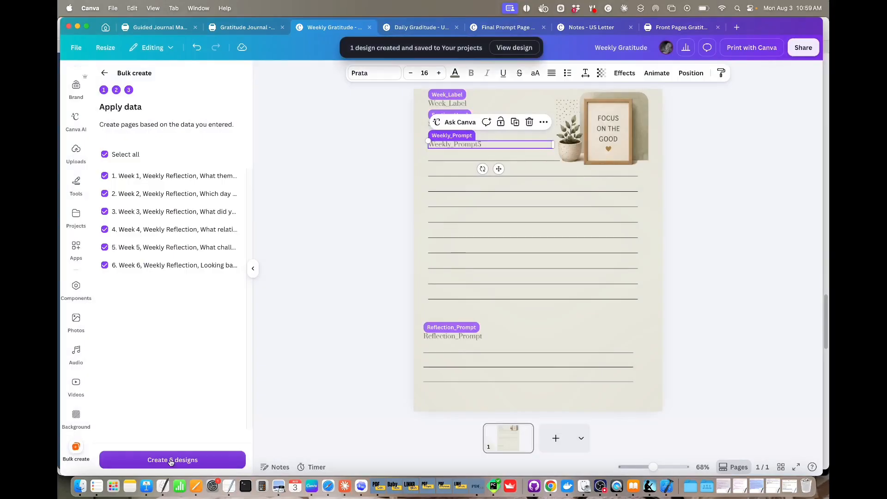
{"action": "left_click", "coordinate": [512, 48]}
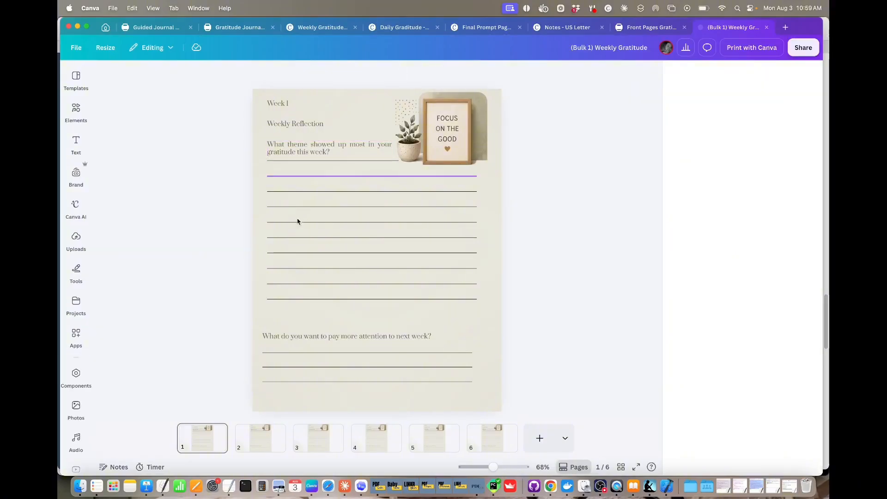
{"action": "left_click", "coordinate": [259, 435]}
{"action": "left_click", "coordinate": [312, 434]}
{"action": "left_click", "coordinate": [492, 438]}
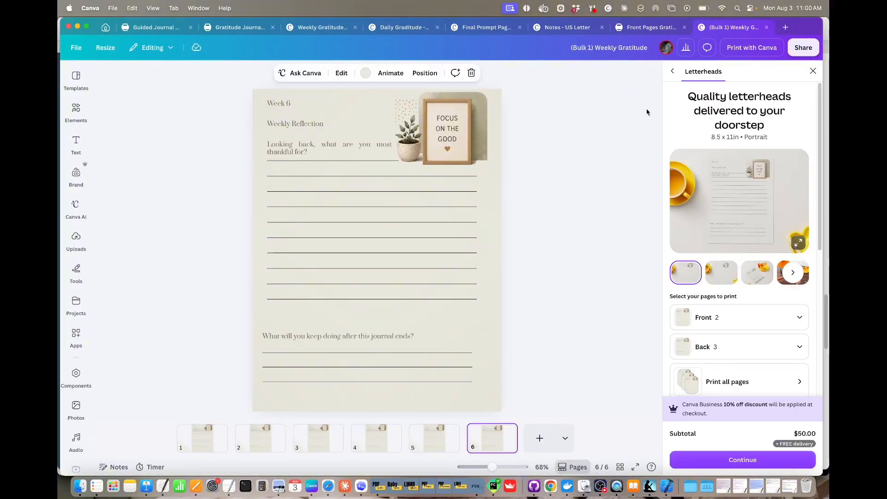
- Rename the generated weekly design as "Weekly Pages Gratitude"
{"action": "left_click", "coordinate": [623, 50]}
{"action": "type", "text": "Weekly Pages"}
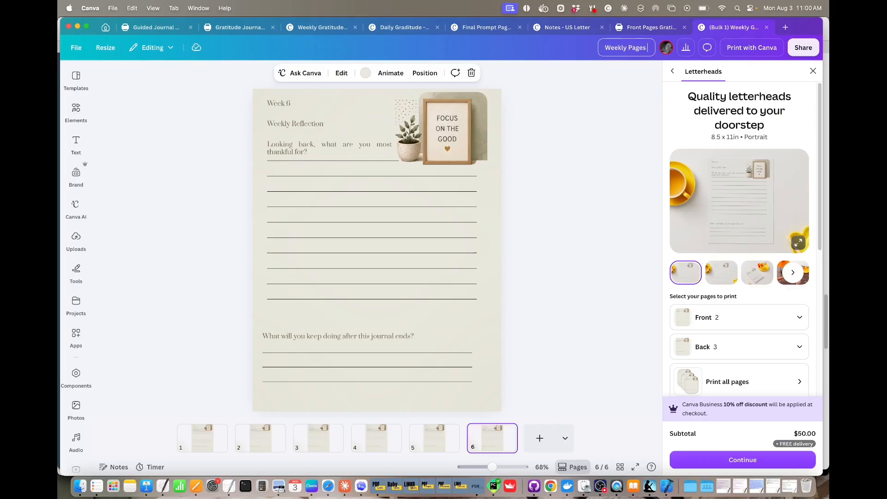
{"action": "type", "text": " Gratitude"}
{"action": "key", "text": "Return"}
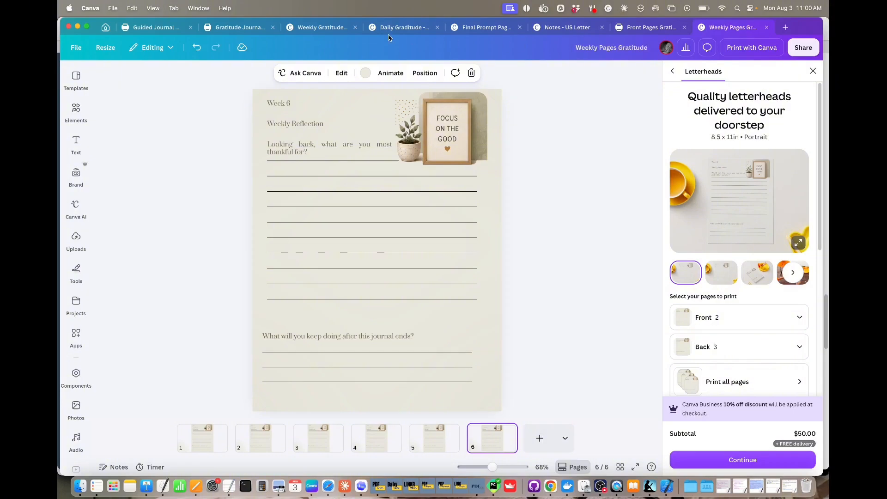
- Close the Weekly Gratitude and Gratitude Journal source designs so that the Daily Graditude design is open
{"action": "left_click", "coordinate": [392, 29]}
{"action": "left_click", "coordinate": [324, 30]}
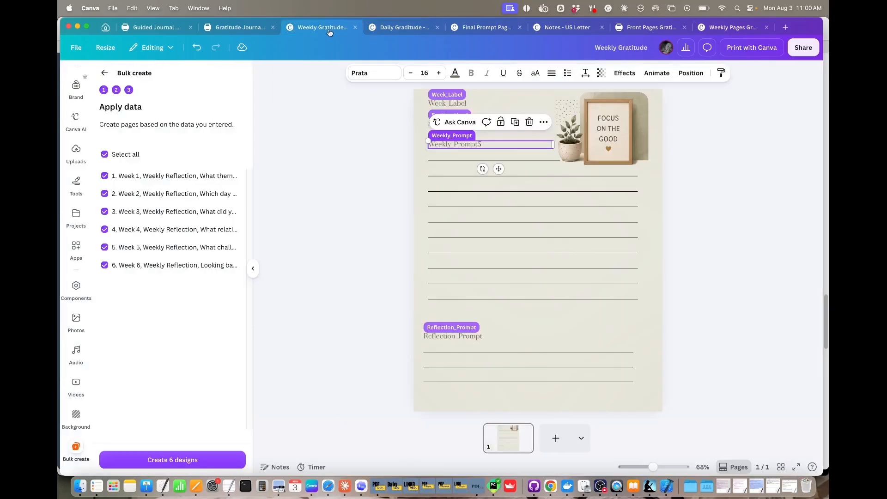
{"action": "left_click", "coordinate": [355, 27]}
{"action": "left_click", "coordinate": [270, 29]}
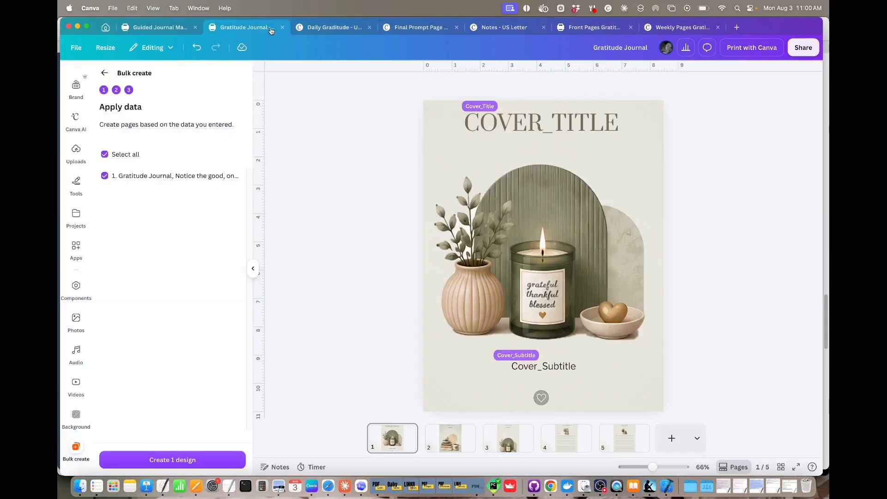
{"action": "left_click", "coordinate": [282, 28]}
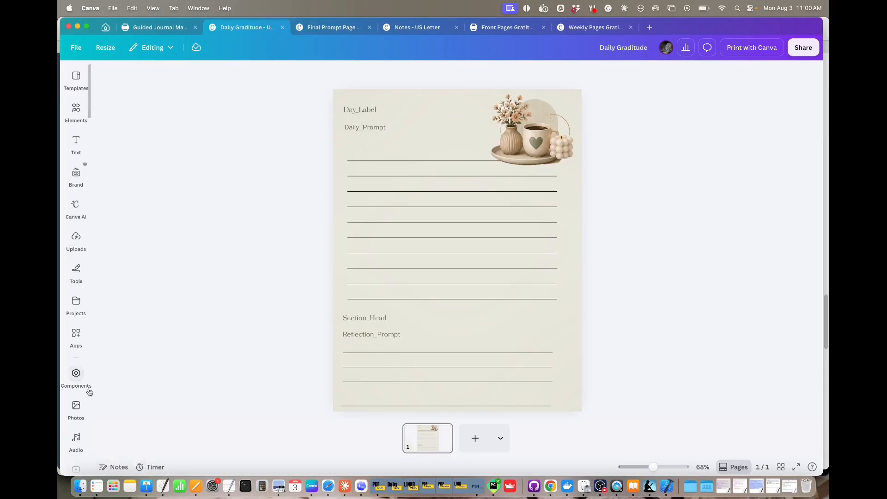
- Start Bulk create on the daily page and upload gratitude-daily.csv from the gratitude folder as its data
{"action": "left_click", "coordinate": [84, 342]}
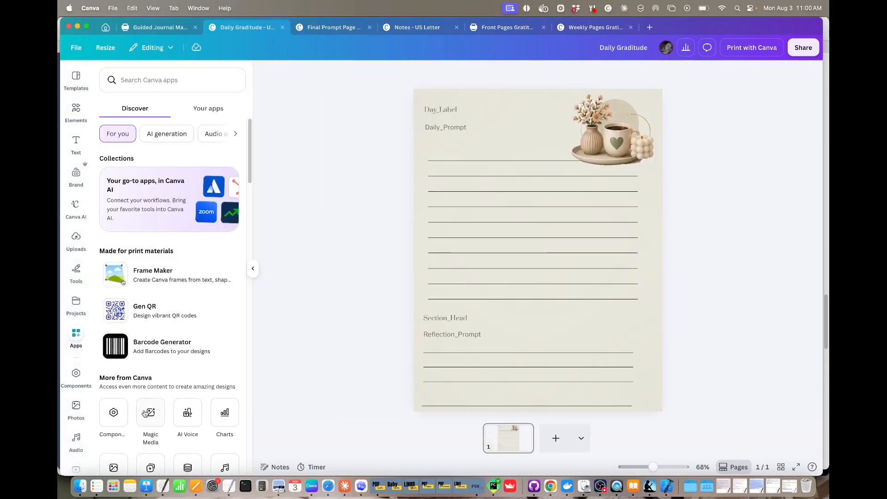
{"action": "scroll", "coordinate": [164, 356], "scroll_direction": "down", "scroll_amount": 3}
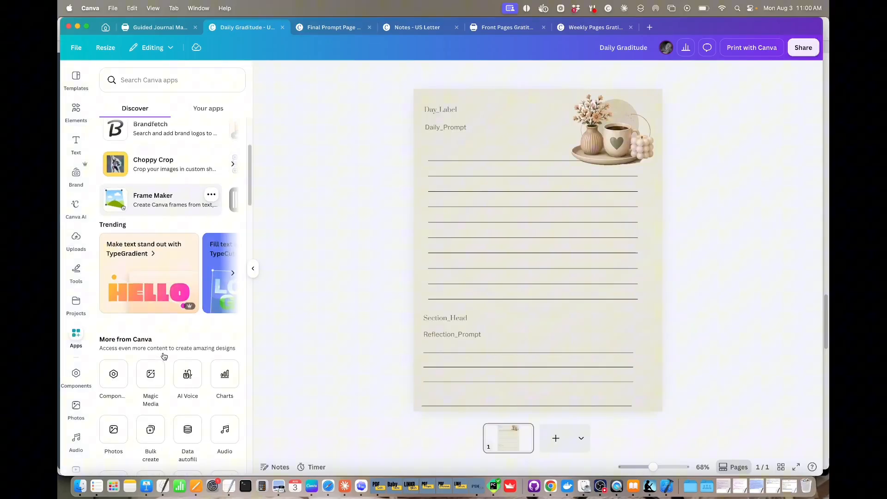
{"action": "left_click", "coordinate": [153, 427]}
{"action": "left_click", "coordinate": [145, 447]}
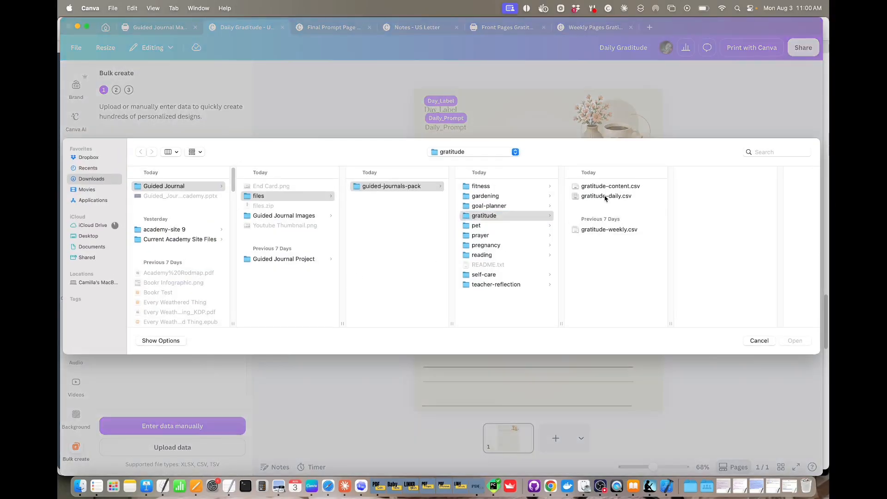
{"action": "left_click", "coordinate": [604, 196]}
{"action": "left_click", "coordinate": [794, 340]}
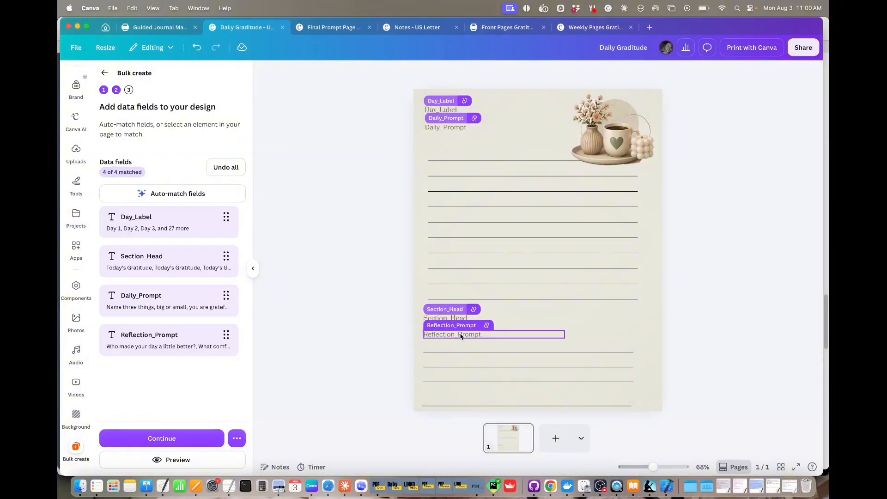
- Preview the daily designs from Day 1 to Day 14, checking how the labels and prompts fit and line up
{"action": "left_click", "coordinate": [193, 459]}
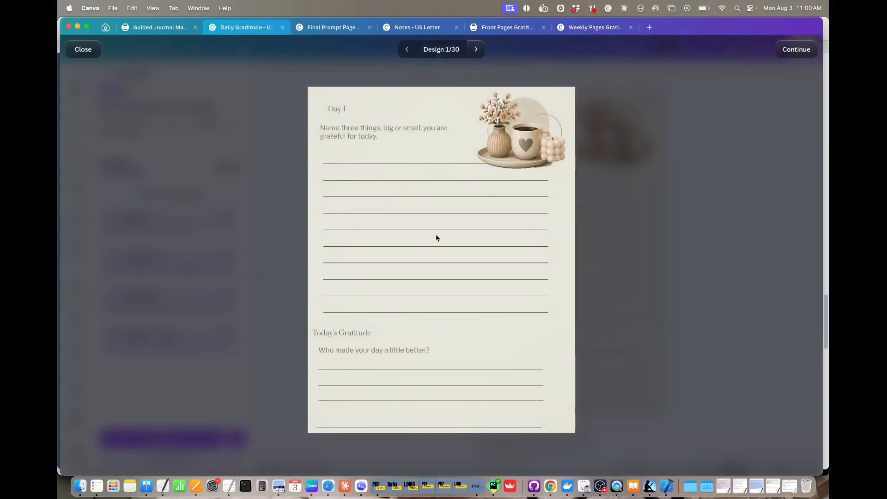
{"action": "left_click", "coordinate": [475, 50]}
{"action": "left_click", "coordinate": [476, 50]}
{"action": "left_click", "coordinate": [476, 50]}
{"action": "left_click", "coordinate": [476, 50]}
{"action": "left_click", "coordinate": [476, 50]}
{"action": "left_click", "coordinate": [475, 50]}
{"action": "left_click", "coordinate": [476, 50]}
{"action": "left_click", "coordinate": [475, 50]}
{"action": "left_click", "coordinate": [476, 49]}
{"action": "left_click", "coordinate": [476, 50]}
{"action": "left_click", "coordinate": [476, 50]}
{"action": "left_click", "coordinate": [475, 50]}
{"action": "left_click", "coordinate": [475, 50]}
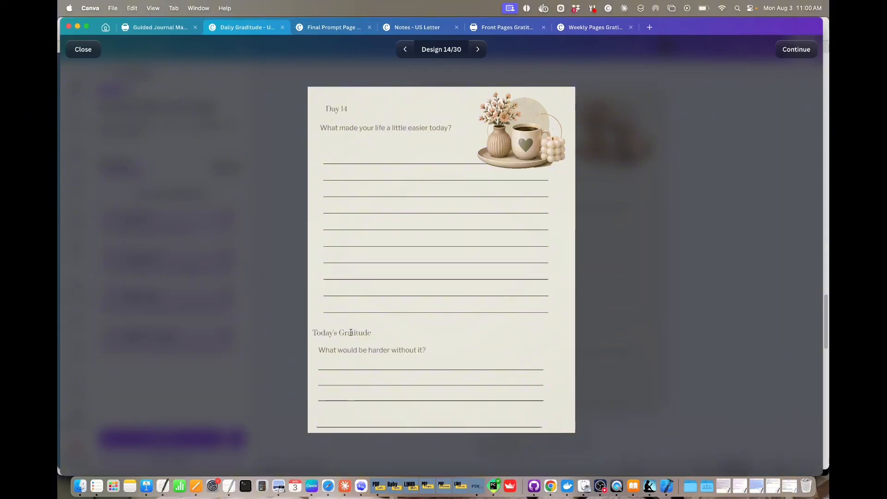
{"action": "left_click", "coordinate": [84, 50]}
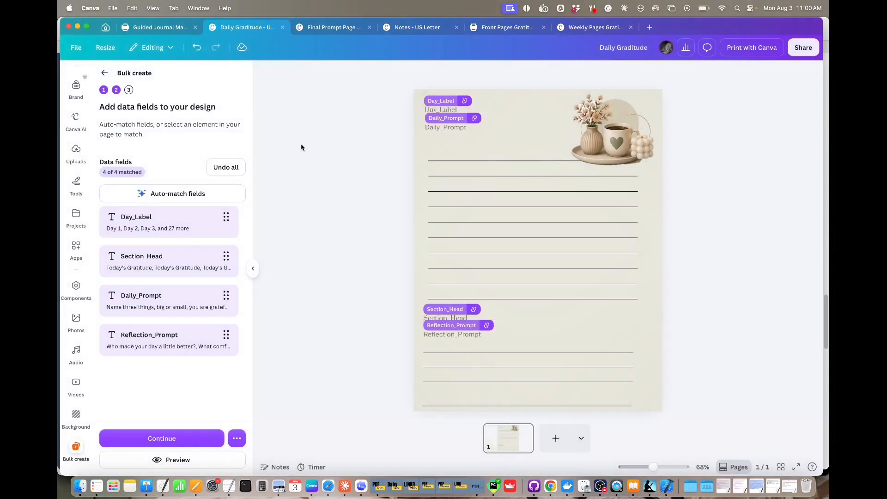
- Left-align the Day_Label and Section_Head text, then preview Day 1 to Day 3 to check the alignment
{"action": "left_click", "coordinate": [433, 112]}
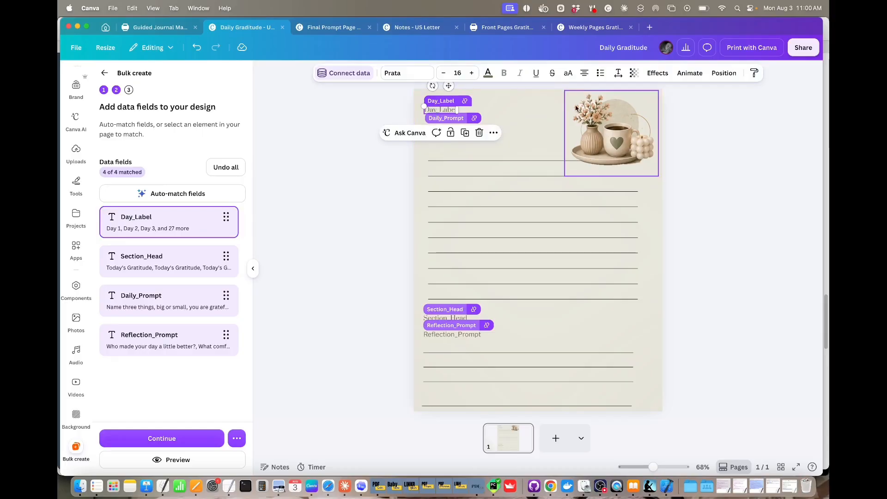
{"action": "left_click", "coordinate": [584, 74]}
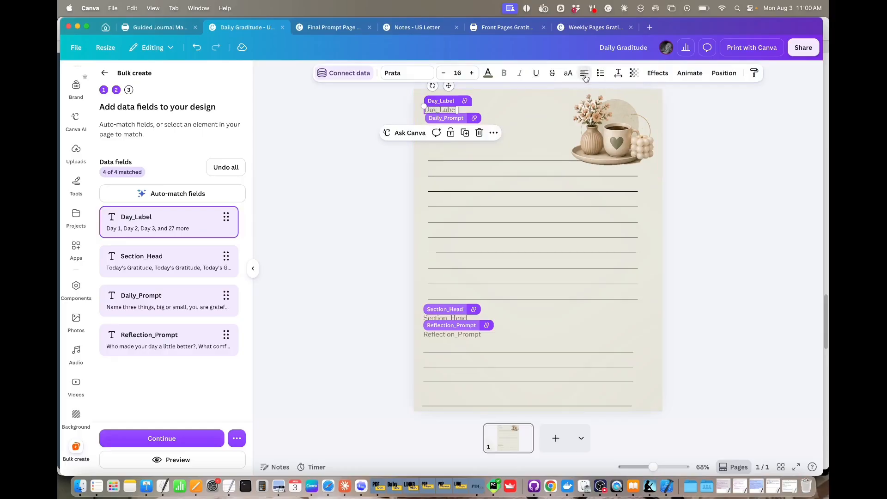
{"action": "left_click", "coordinate": [448, 320]}
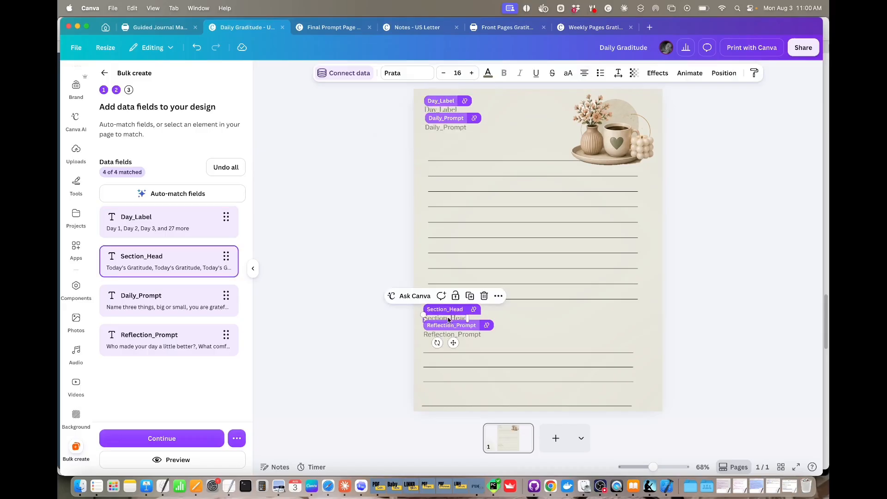
{"action": "left_click", "coordinate": [587, 74]}
{"action": "left_click", "coordinate": [171, 459]}
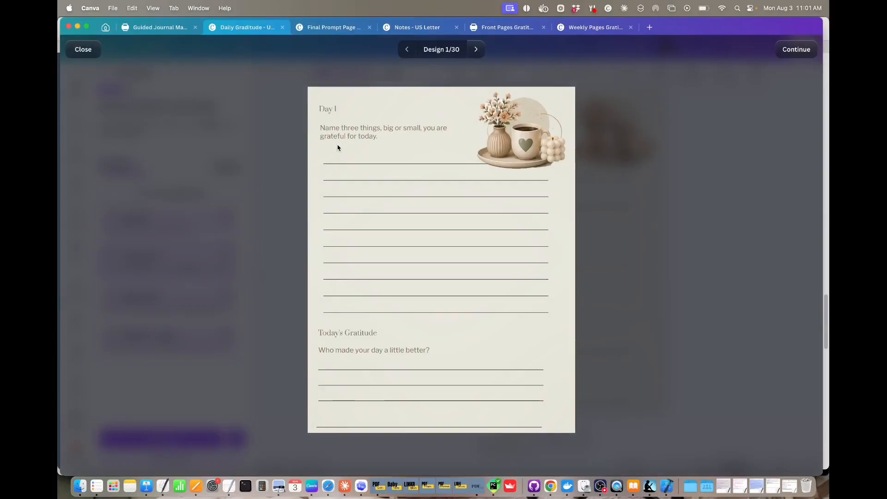
{"action": "left_click", "coordinate": [475, 49]}
{"action": "left_click", "coordinate": [474, 49]}
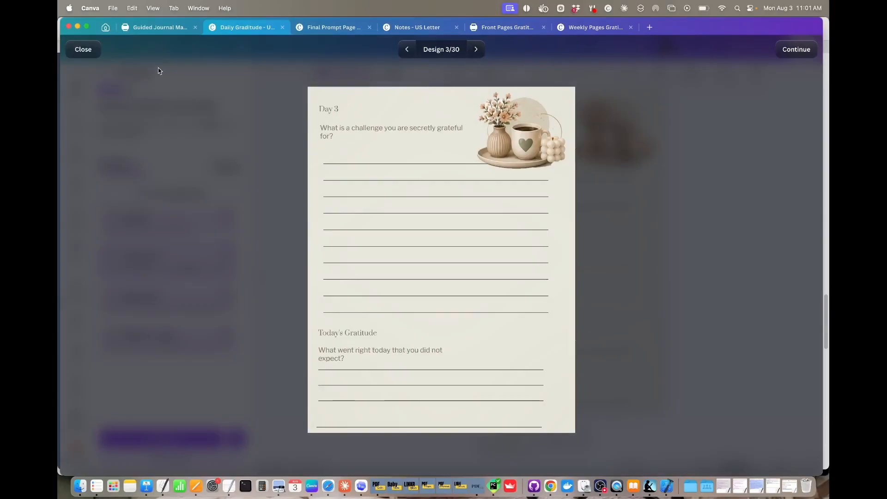
{"action": "left_click", "coordinate": [92, 57]}
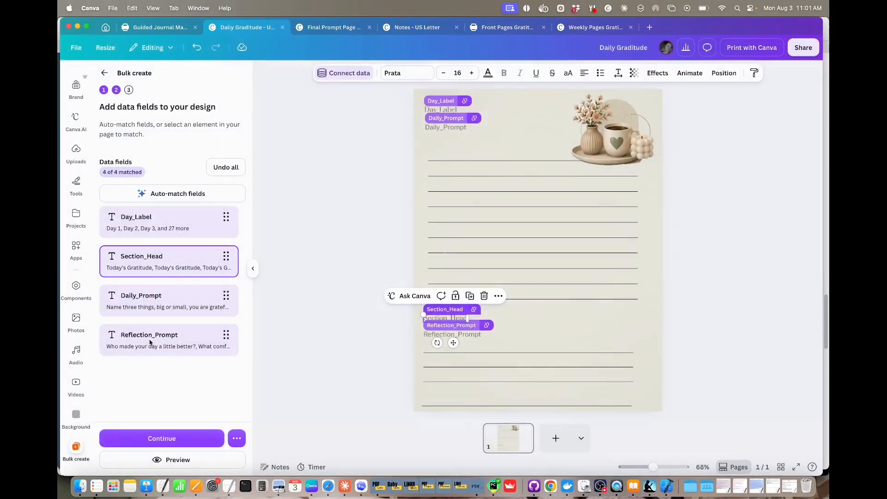
- Create the daily pages from all 30 data rows, then open the generated design and look through pages 2 to 7
{"action": "left_click", "coordinate": [168, 436]}
{"action": "left_click", "coordinate": [166, 463]}
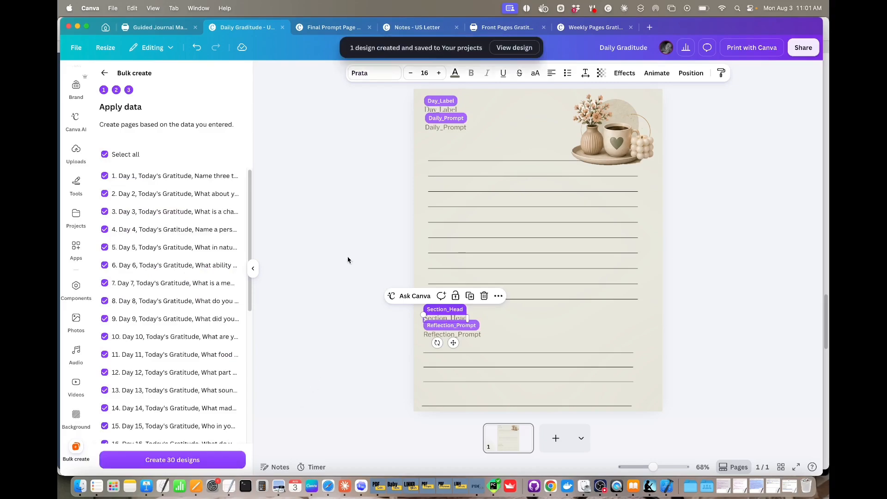
{"action": "left_click", "coordinate": [514, 47]}
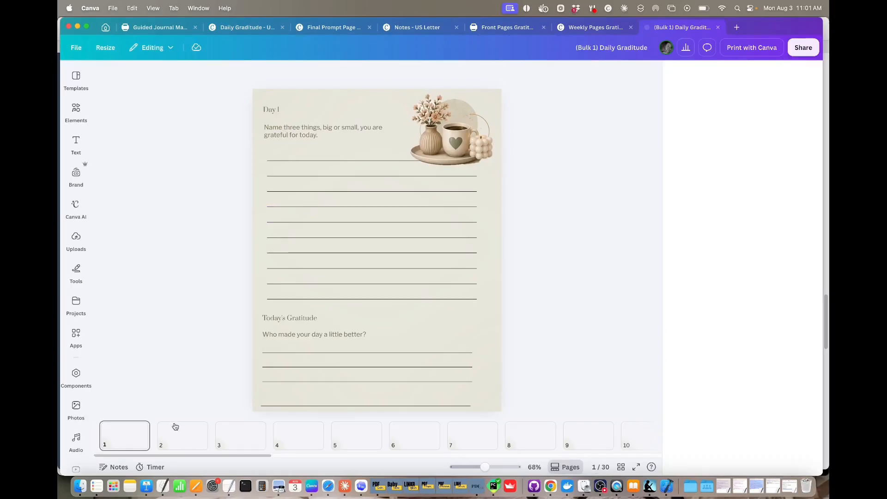
{"action": "left_click", "coordinate": [185, 434]}
{"action": "left_click", "coordinate": [238, 434]}
{"action": "left_click", "coordinate": [294, 441]}
{"action": "left_click", "coordinate": [347, 446]}
{"action": "left_click", "coordinate": [405, 443]}
{"action": "left_click", "coordinate": [466, 444]}
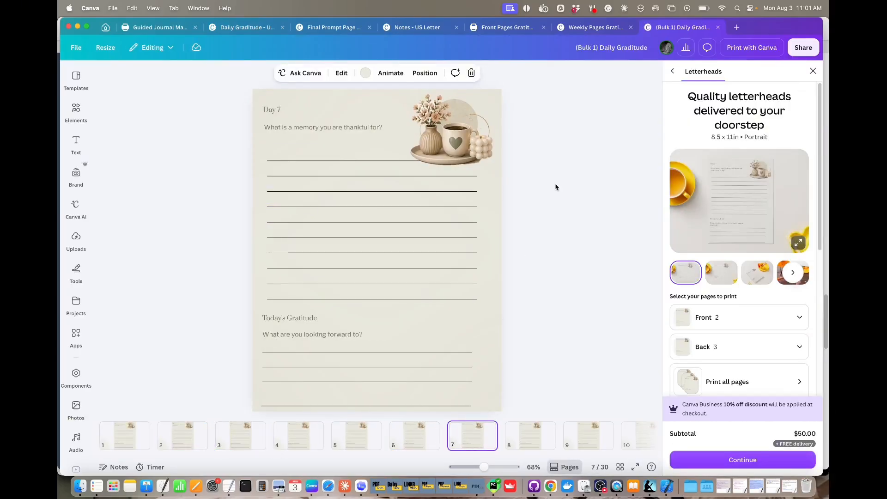
- Rename the generated daily design, entering "Daly Pages" as the start of its title
{"action": "left_click", "coordinate": [613, 48]}
{"action": "type", "text": "Daiy Pages Gra"}
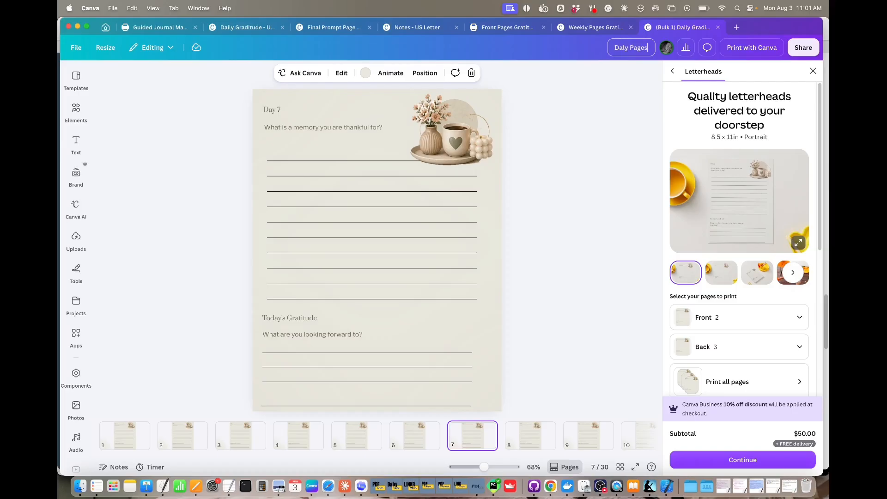
- Finish naming the bulk-created daily design "Daly Pages Gratitude" and close the Daily Graditude template design
{"action": "type", "text": "titude"}
{"action": "key", "text": "Return"}
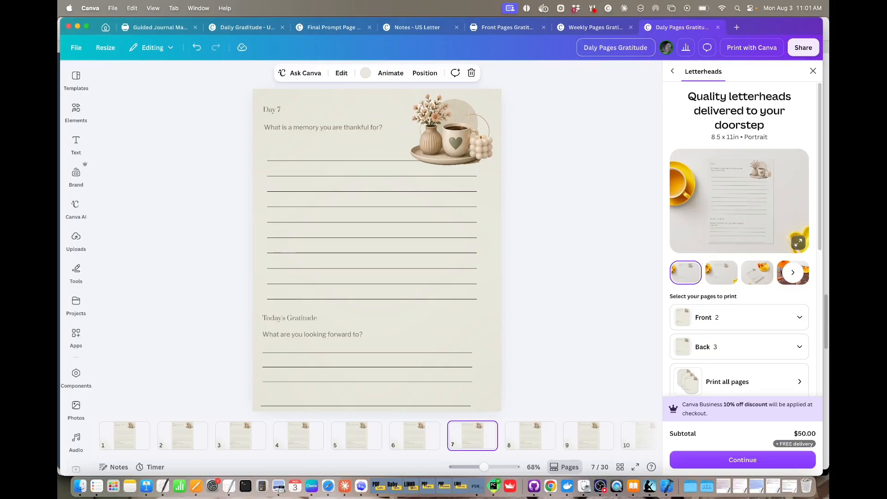
{"action": "left_click", "coordinate": [244, 28]}
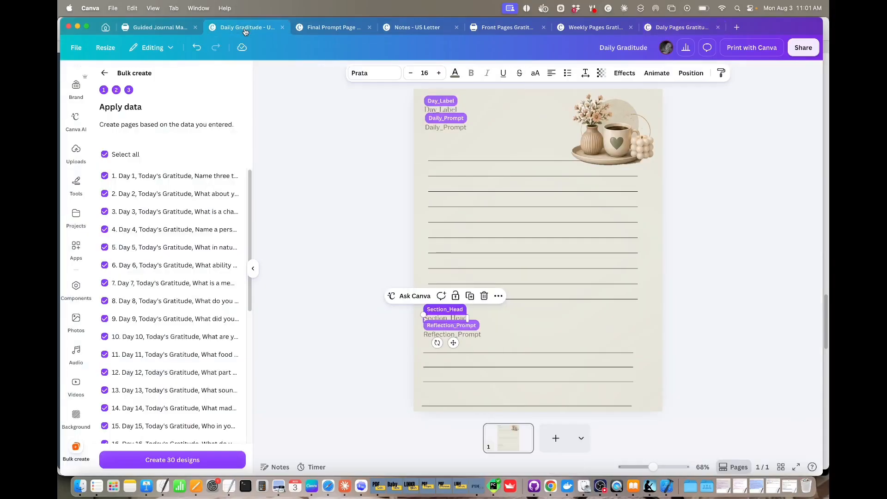
{"action": "left_click", "coordinate": [282, 28]}
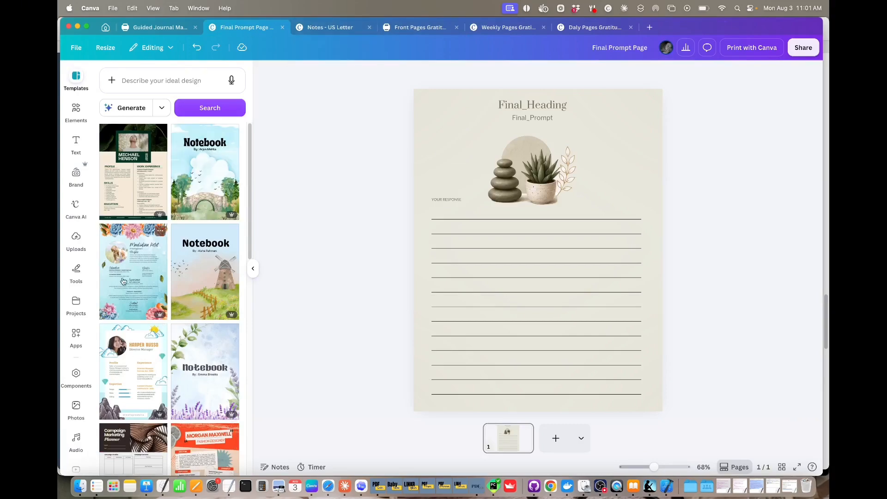
- Upload gratitude-content.csv from the gratitude folder as the Bulk create data for the Final Prompt Page design
{"action": "left_click", "coordinate": [71, 336]}
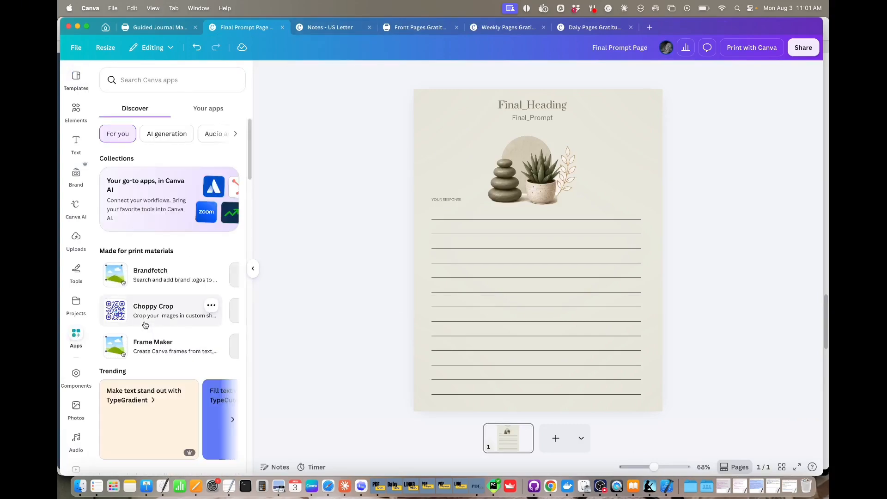
{"action": "scroll", "coordinate": [144, 326], "scroll_direction": "down", "scroll_amount": 5}
{"action": "left_click", "coordinate": [150, 355]}
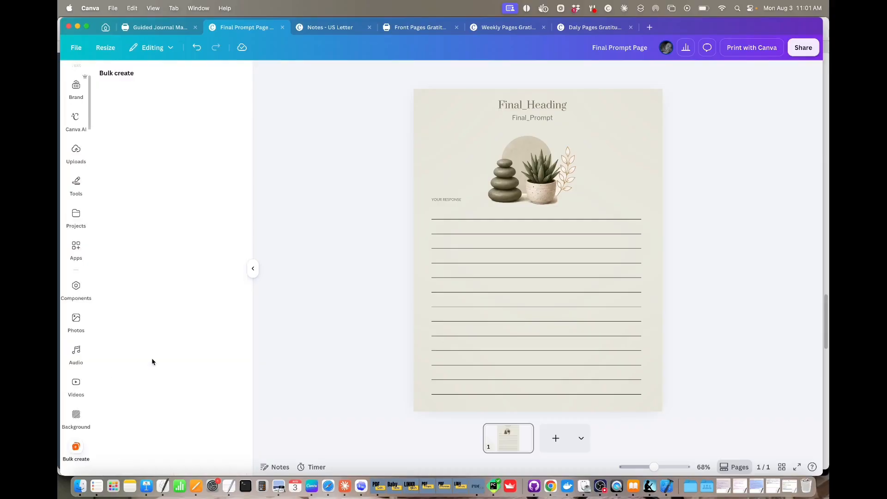
{"action": "left_click", "coordinate": [167, 451]}
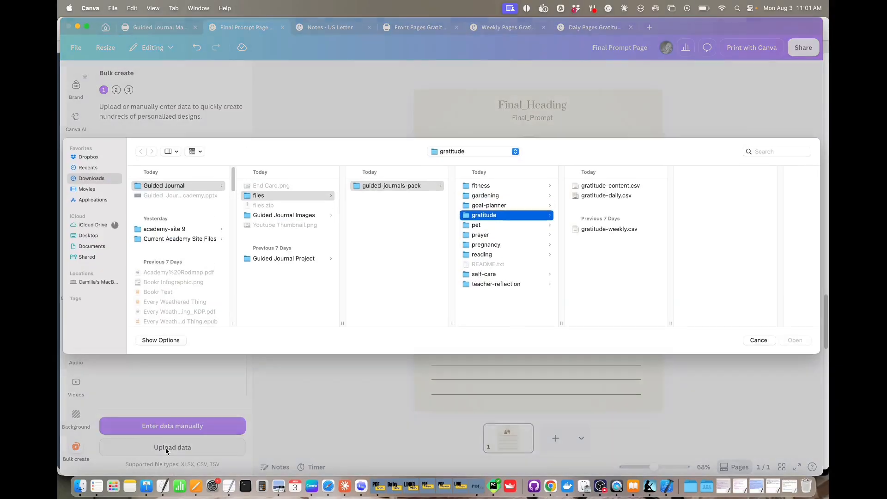
{"action": "left_click", "coordinate": [607, 187]}
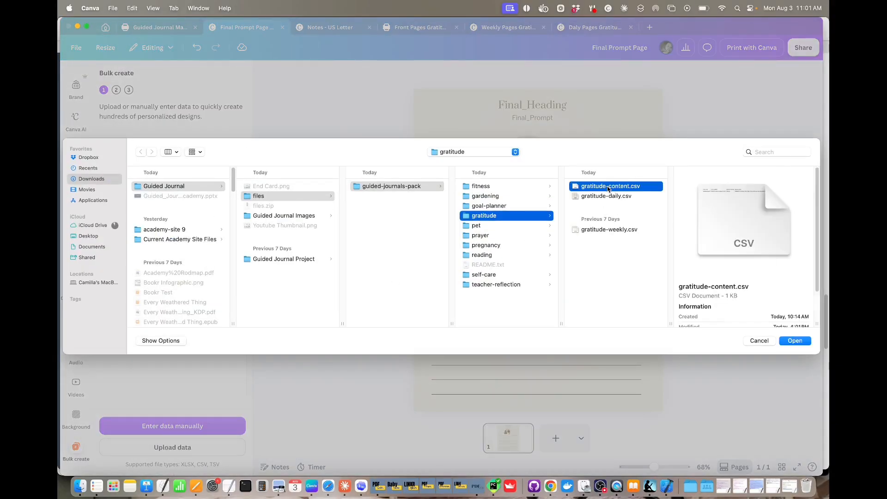
{"action": "left_click", "coordinate": [795, 341]}
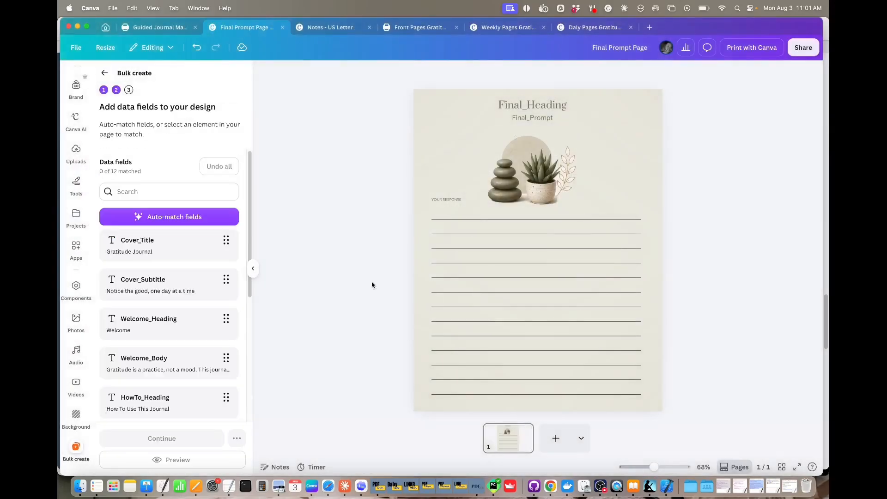
- Connect the Final_Heading text on the page to the Final_Heading data field
{"action": "left_click", "coordinate": [559, 108]}
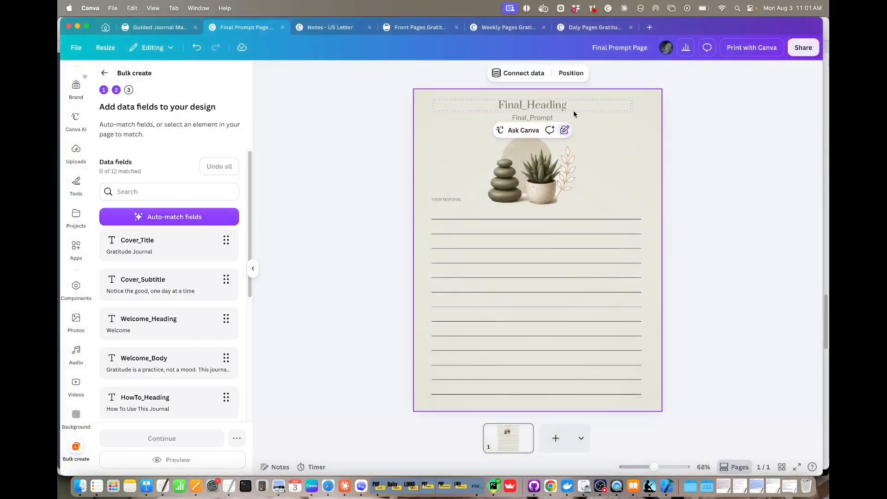
{"action": "left_click", "coordinate": [577, 109]}
{"action": "left_click", "coordinate": [534, 73]}
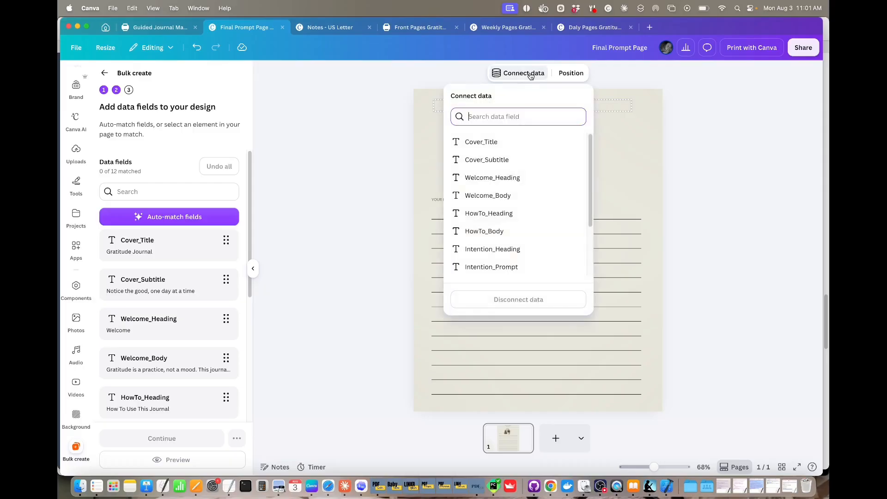
{"action": "scroll", "coordinate": [503, 230], "scroll_direction": "down", "scroll_amount": 3}
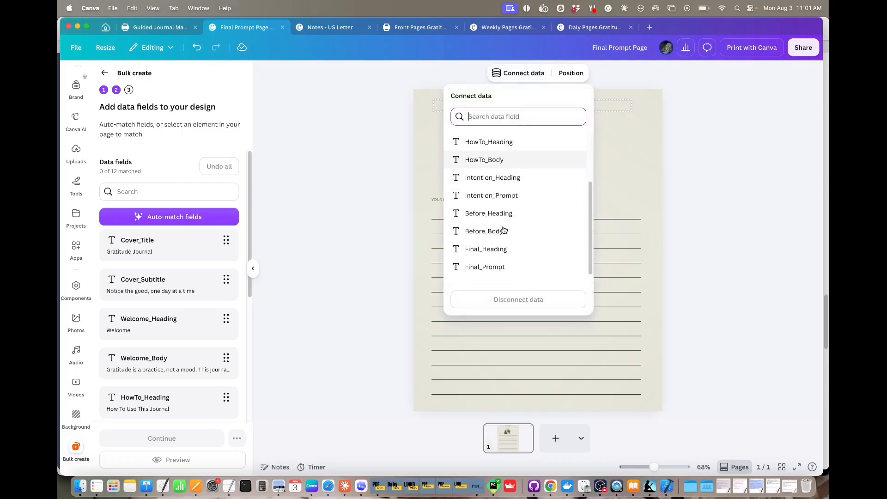
{"action": "left_click", "coordinate": [486, 249]}
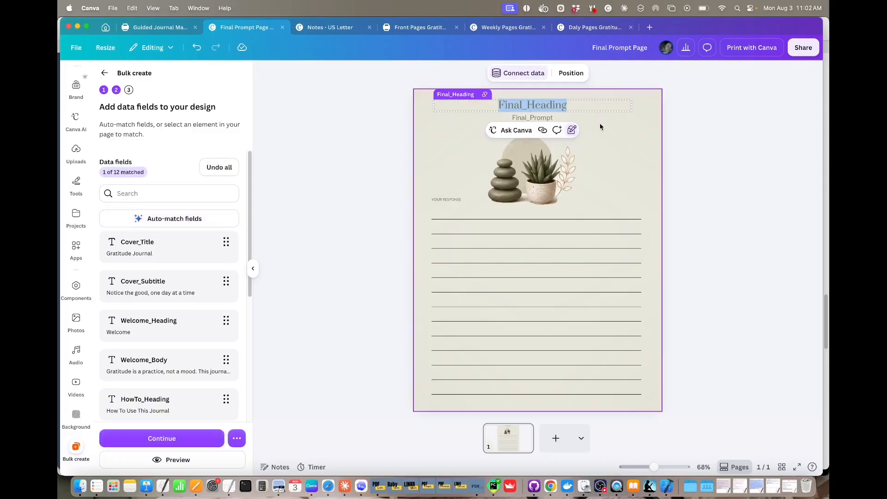
- Connect the Final_Prompt text below the heading to the Final_Prompt data field
{"action": "left_click", "coordinate": [541, 118]}
{"action": "left_click", "coordinate": [584, 95]}
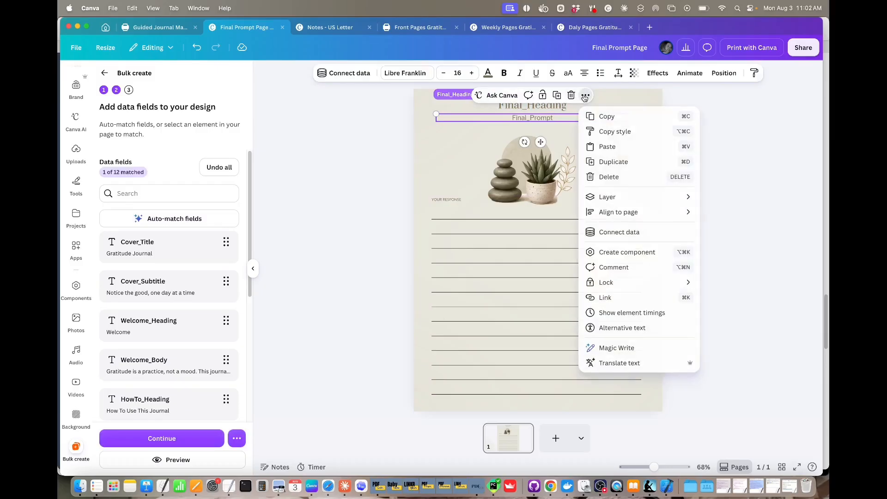
{"action": "left_click", "coordinate": [598, 231]}
{"action": "scroll", "coordinate": [610, 240], "scroll_direction": "down", "scroll_amount": 3}
{"action": "left_click", "coordinate": [619, 292]}
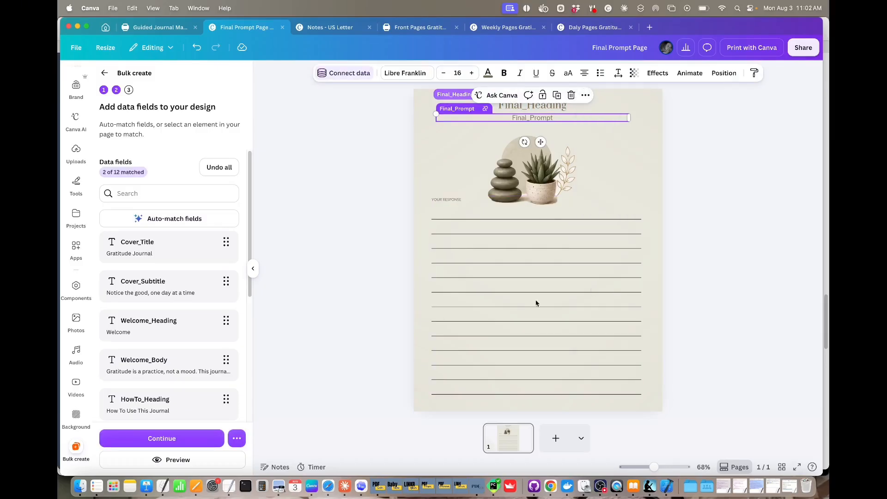
- Preview the final prompt page with its data, then generate the single design and open it
{"action": "left_click", "coordinate": [168, 460]}
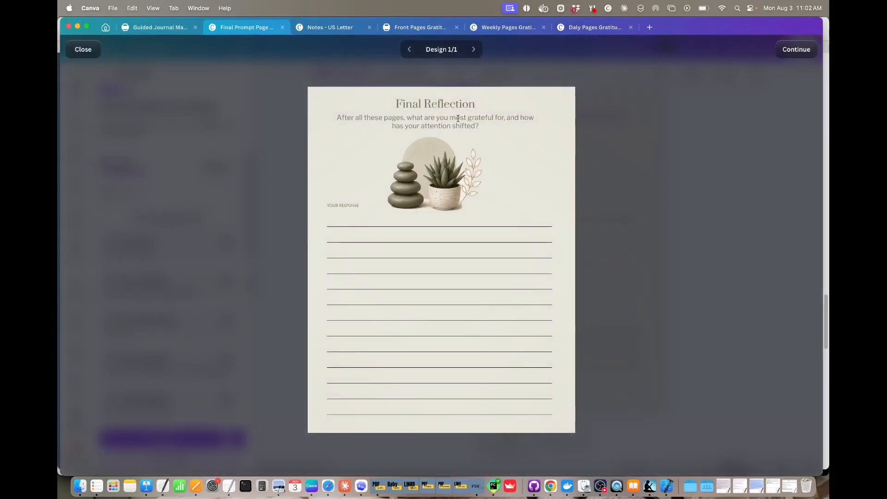
{"action": "left_click", "coordinate": [84, 50]}
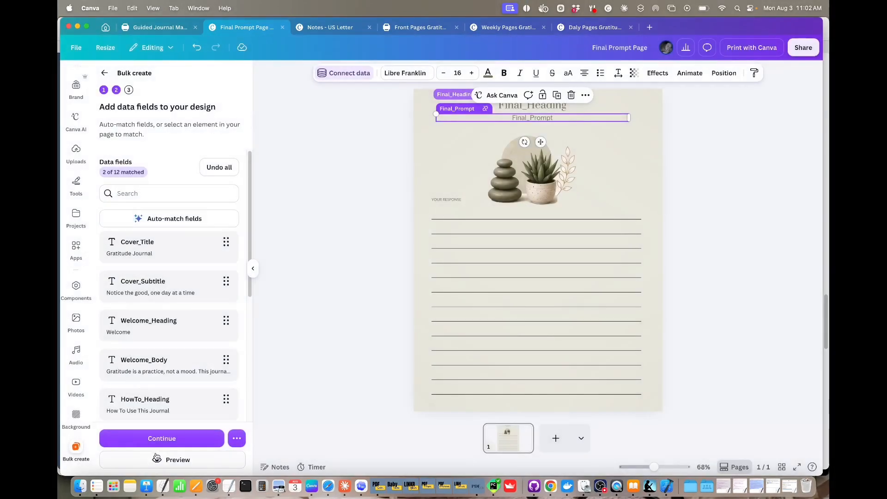
{"action": "left_click", "coordinate": [155, 438]}
{"action": "left_click", "coordinate": [177, 460]}
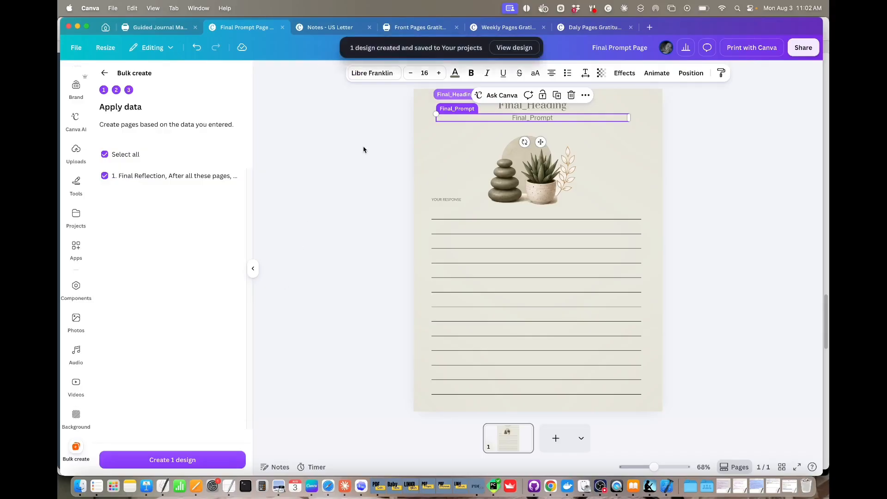
{"action": "left_click", "coordinate": [510, 47]}
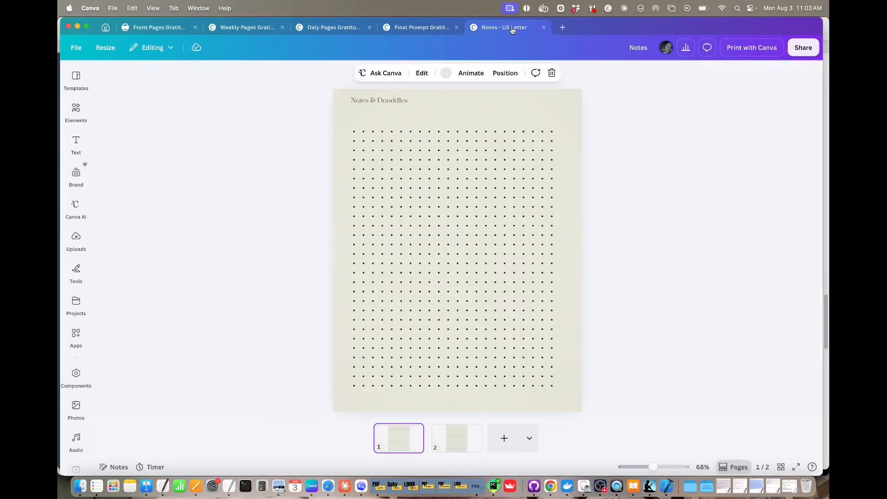
- Close the print offer beside the front pages and review the weekly, daily, final prompt and notes designs
{"action": "left_click", "coordinate": [169, 29]}
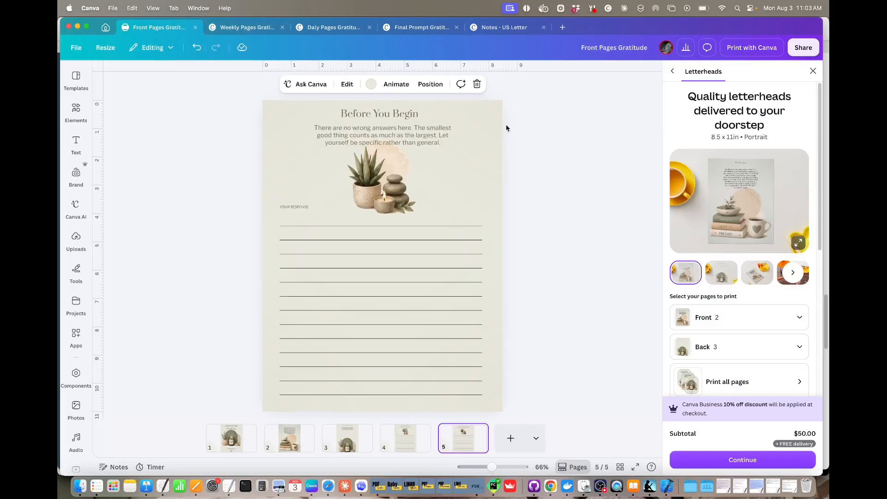
{"action": "left_click", "coordinate": [813, 72]}
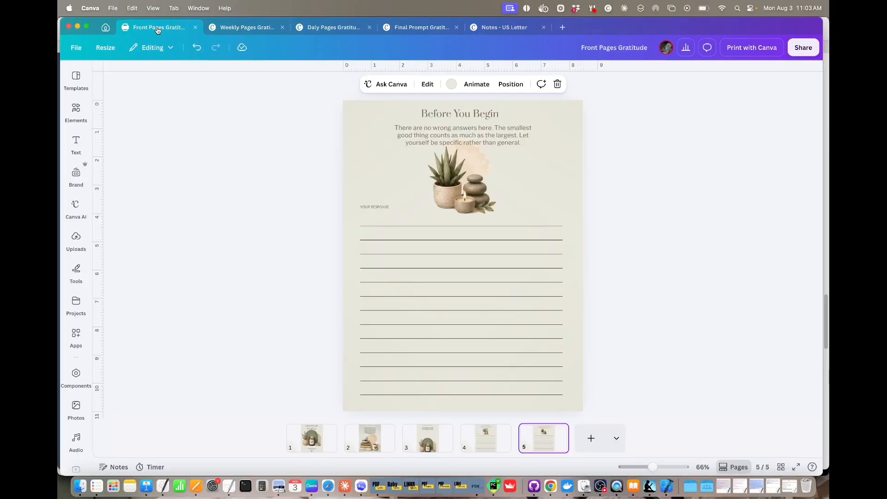
{"action": "left_click", "coordinate": [234, 28]}
{"action": "left_click", "coordinate": [325, 28]}
{"action": "left_click", "coordinate": [408, 28]}
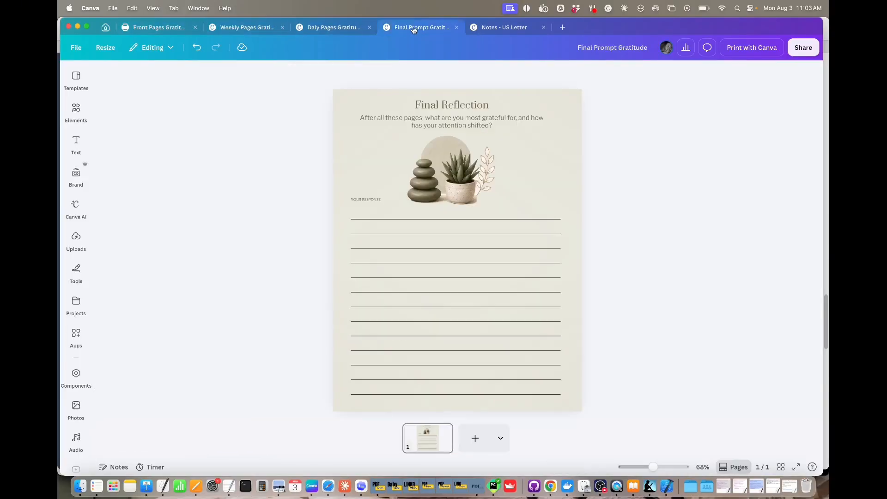
{"action": "left_click", "coordinate": [507, 28]}
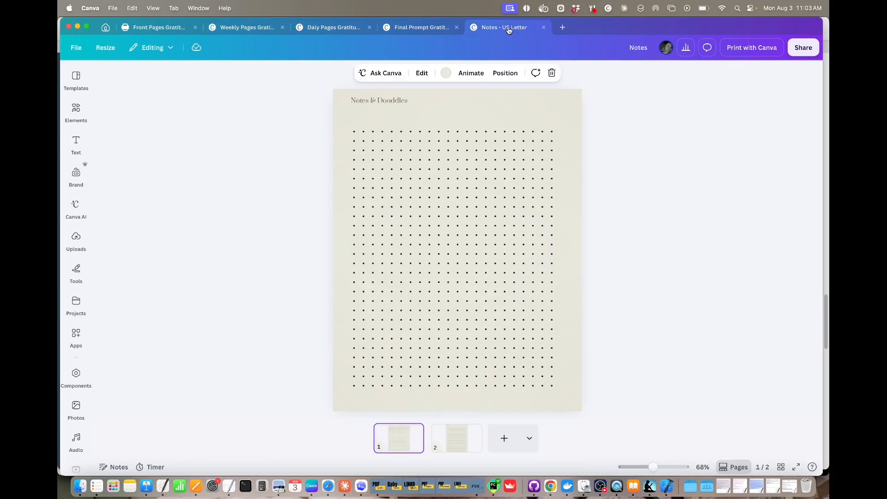
{"action": "left_click", "coordinate": [683, 144]}
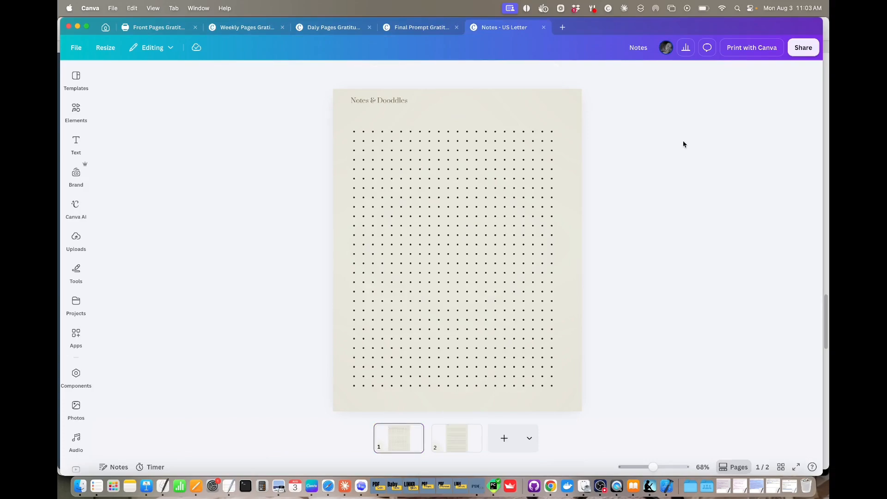
- Set the Front Pages Gratitude download to PDF with the Print preset and choose its color profile
{"action": "left_click", "coordinate": [155, 30]}
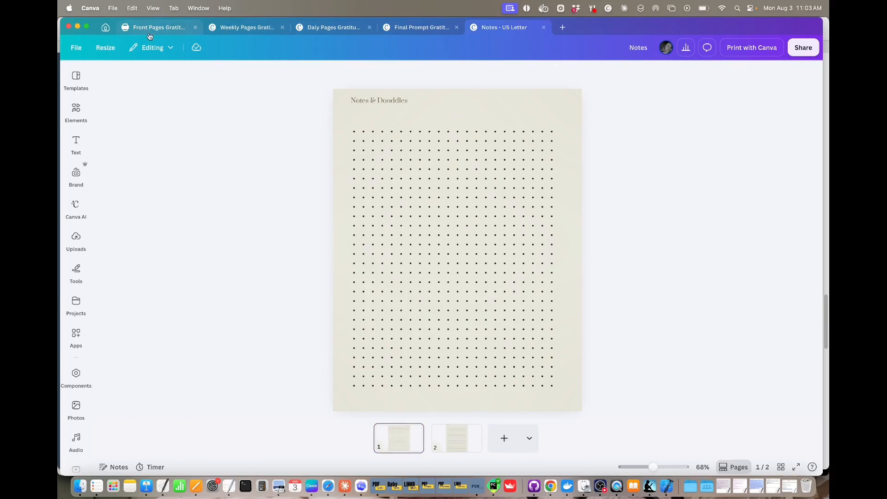
{"action": "left_click", "coordinate": [793, 54]}
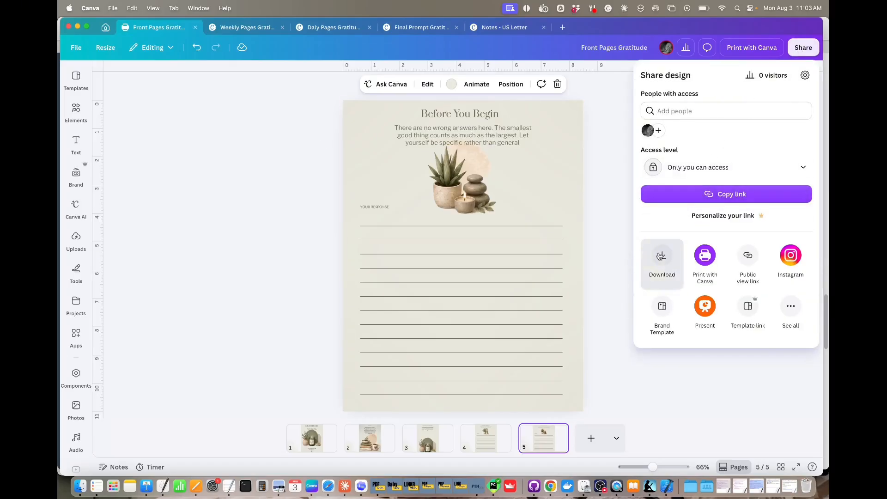
{"action": "left_click", "coordinate": [660, 256]}
{"action": "left_click", "coordinate": [727, 111]}
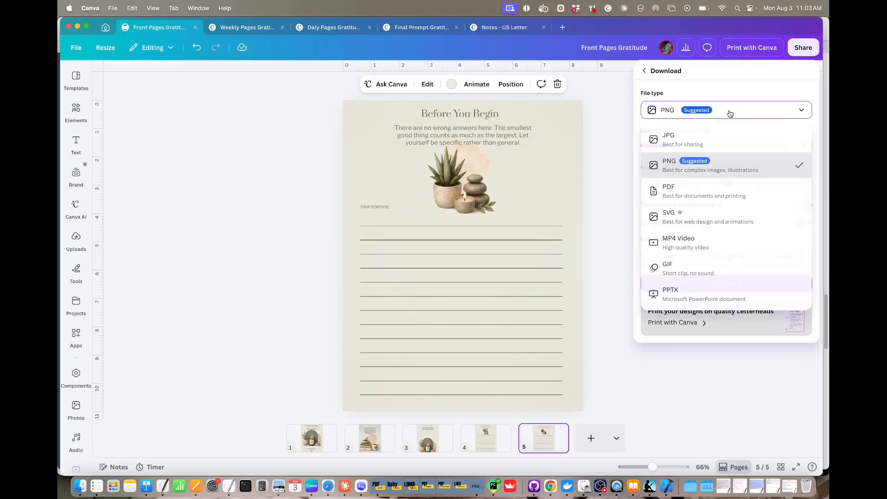
{"action": "left_click", "coordinate": [703, 189]}
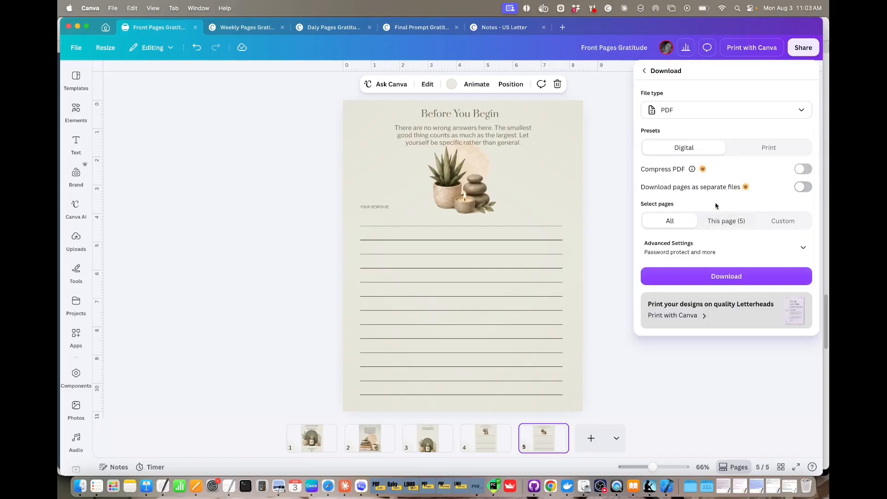
{"action": "left_click", "coordinate": [778, 148]}
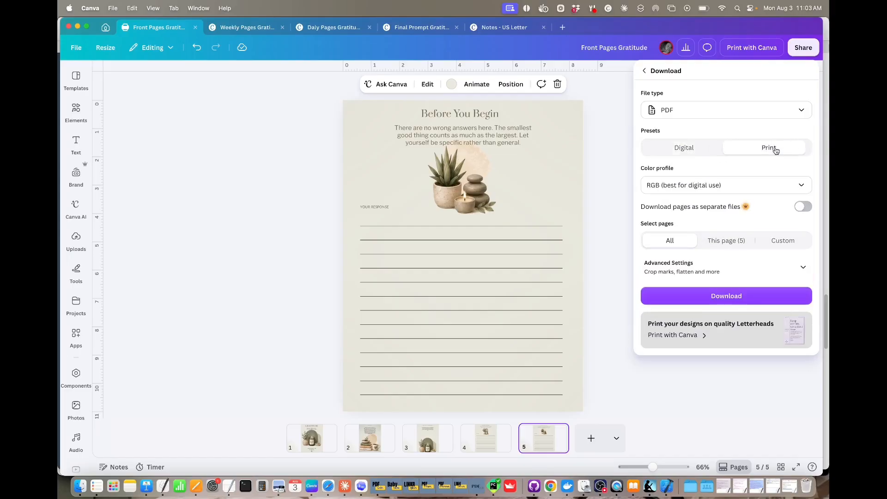
{"action": "left_click", "coordinate": [713, 185]}
{"action": "left_click", "coordinate": [675, 228]}
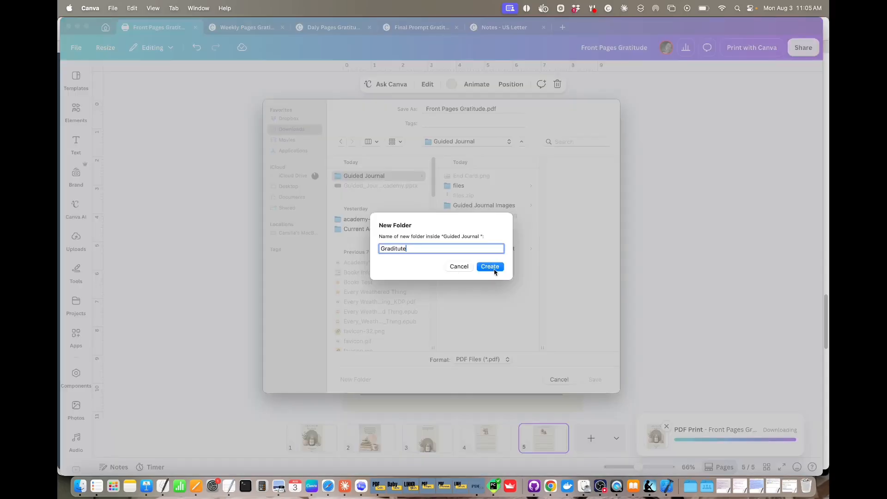
- Create the folder "Graditute" inside Guided Journal and save the front pages PDF there as "1"
{"action": "left_click", "coordinate": [489, 267]}
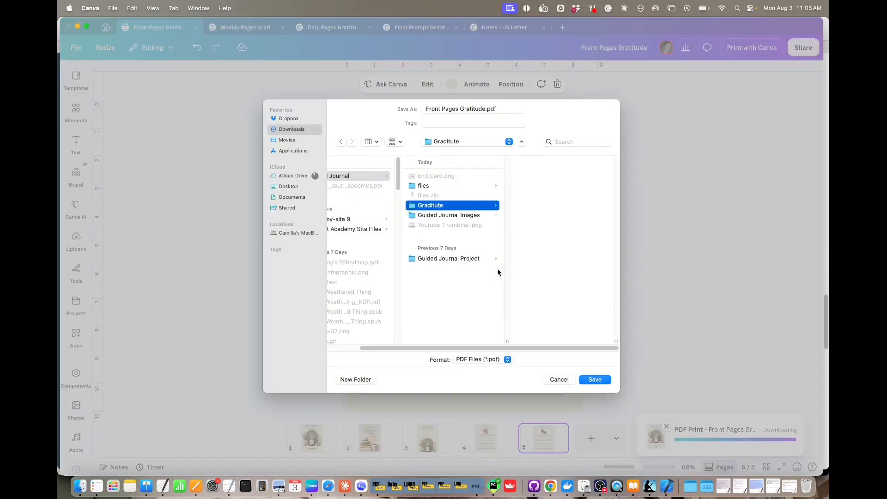
{"action": "left_click_drag", "start_coordinate": [485, 109], "coordinate": [420, 108]}
{"action": "type", "text": "1"}
{"action": "key", "text": "Return"}
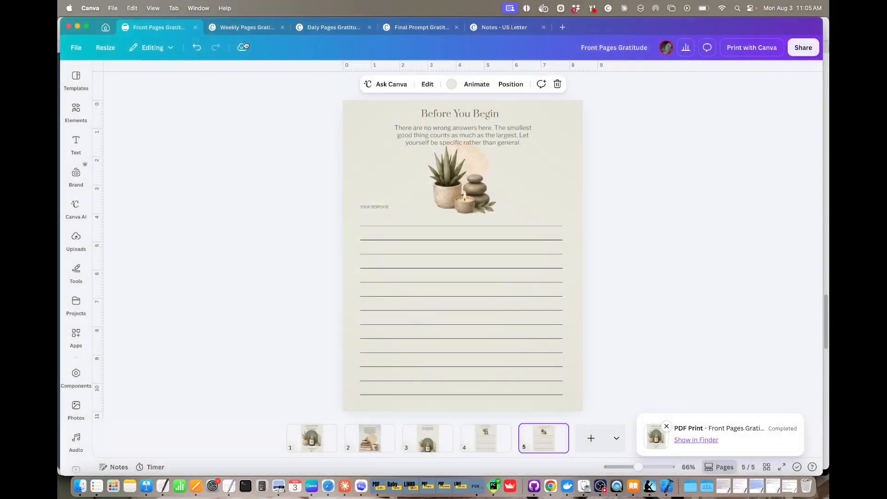
- Download the Weekly Pages Gratitude design as a PDF with the Print preset and the CMYK color profile, including all pages
{"action": "left_click", "coordinate": [244, 27]}
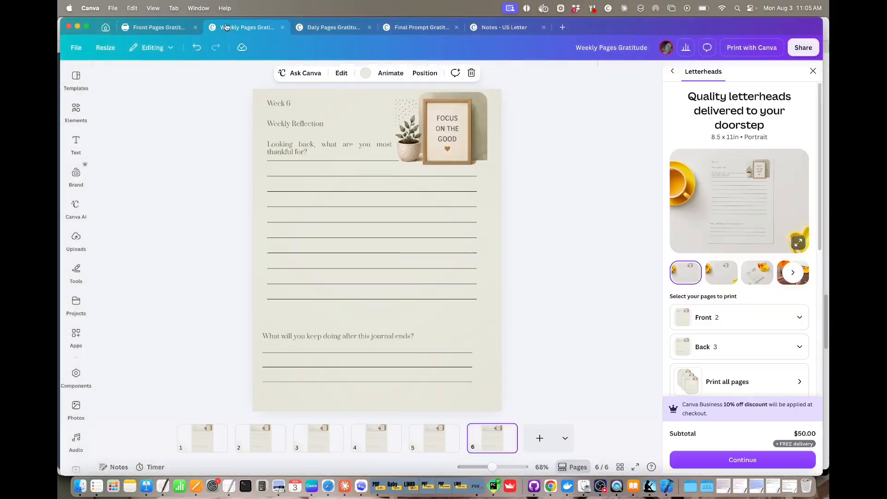
{"action": "left_click", "coordinate": [803, 48]}
{"action": "left_click", "coordinate": [663, 256]}
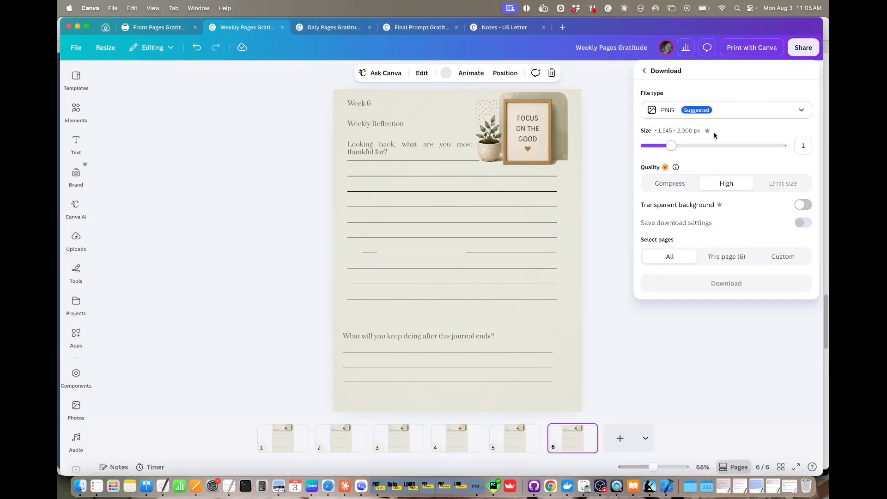
{"action": "left_click", "coordinate": [702, 110]}
{"action": "left_click", "coordinate": [698, 190]}
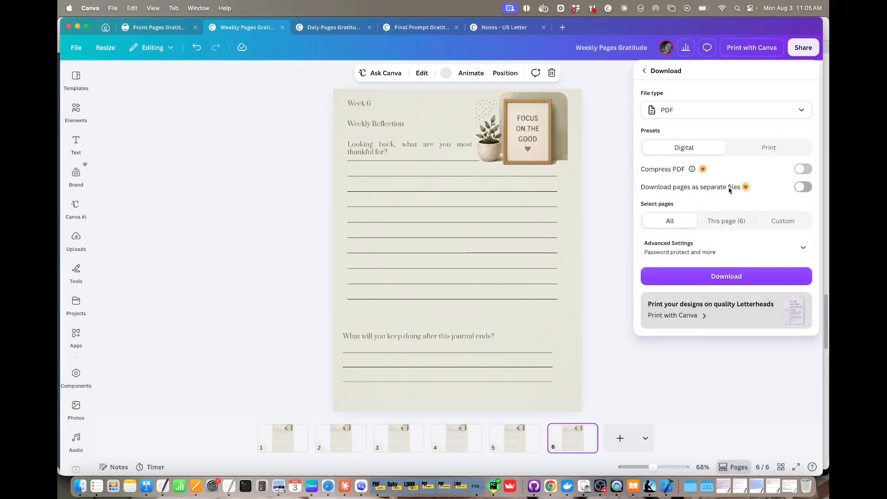
{"action": "left_click", "coordinate": [753, 147]}
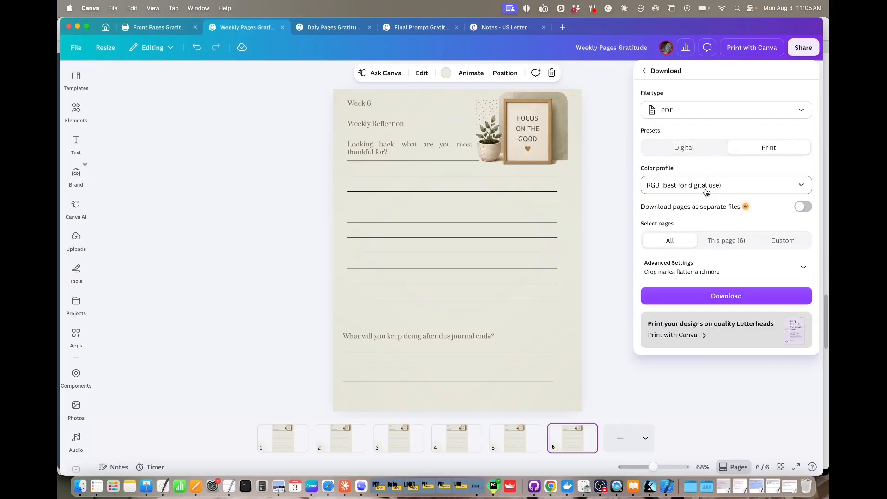
{"action": "left_click", "coordinate": [738, 185]}
{"action": "left_click", "coordinate": [674, 226]}
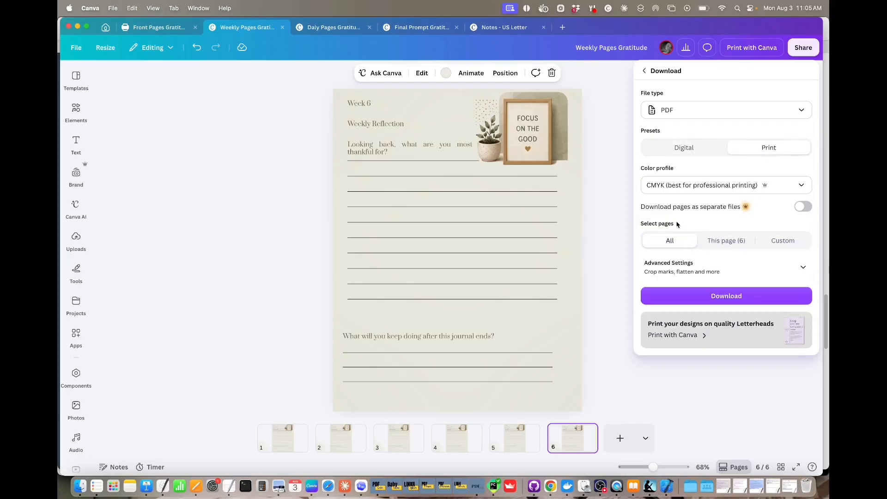
{"action": "left_click", "coordinate": [727, 297]}
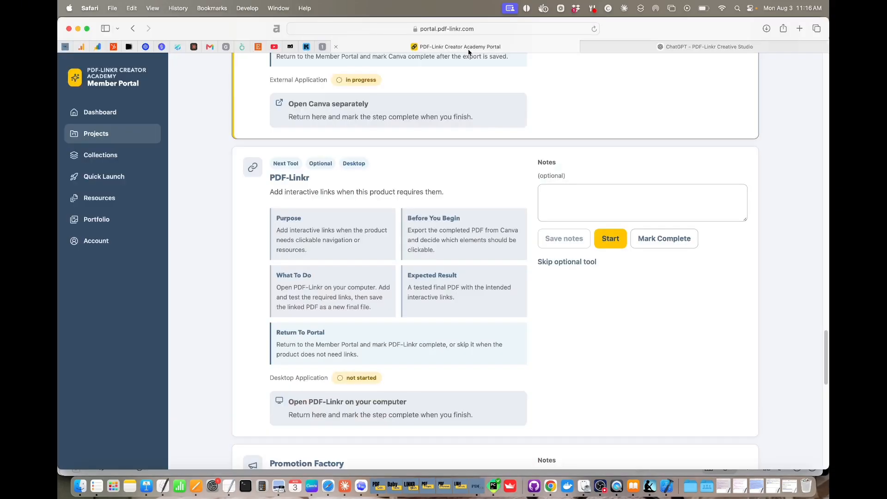
- In the PDF-Linkr member portal project, mark the Canva tool complete and start the PDF-Linkr tool
{"action": "scroll", "coordinate": [485, 134], "scroll_direction": "up", "scroll_amount": 6}
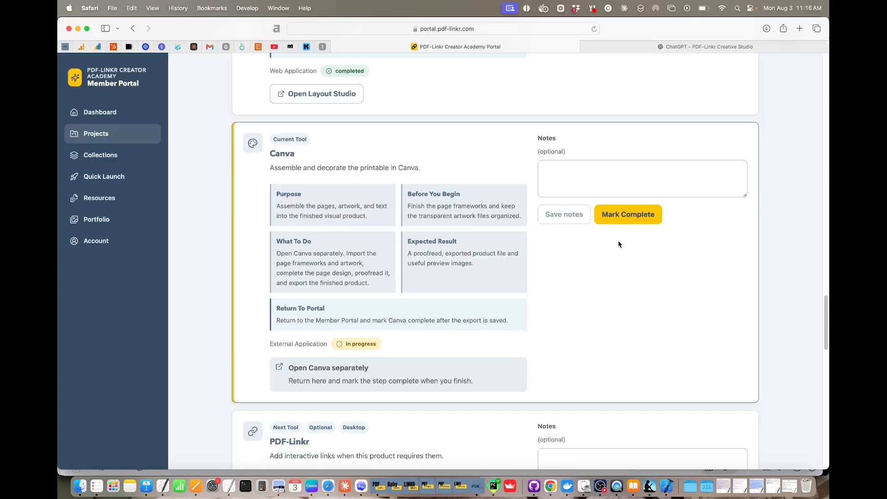
{"action": "left_click", "coordinate": [628, 216]}
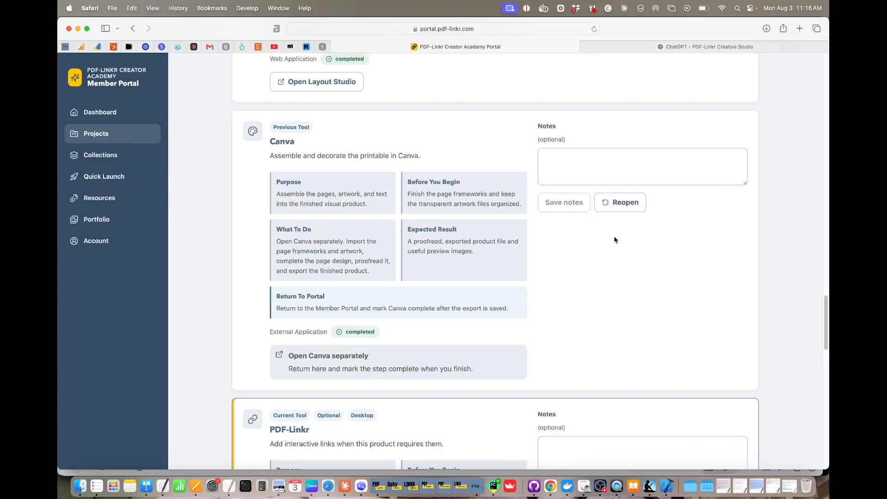
{"action": "scroll", "coordinate": [614, 238], "scroll_direction": "down", "scroll_amount": 6}
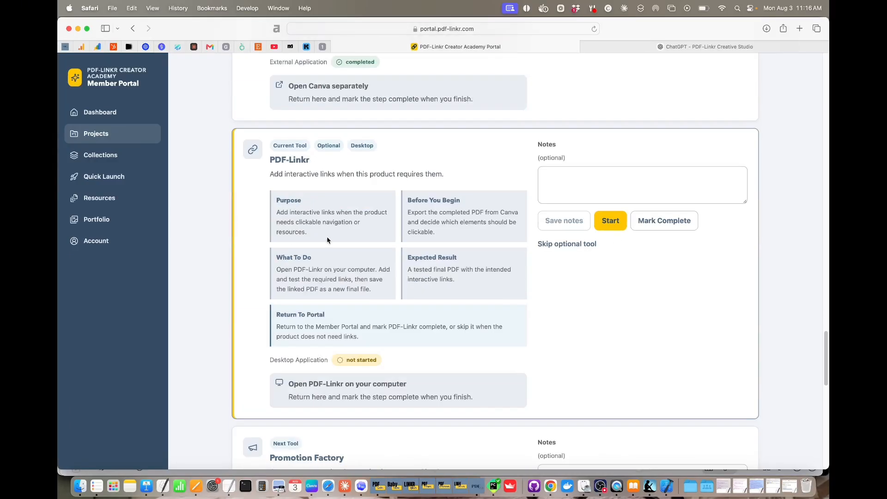
{"action": "left_click", "coordinate": [613, 224]}
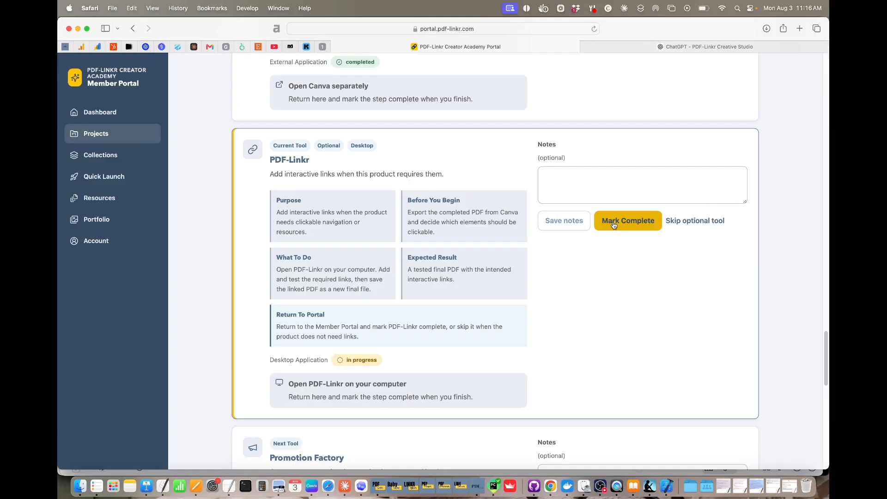
- Switch to the PDF Linker app, clear the output and the start and end page values, and remove the old PDF
{"action": "left_click", "coordinate": [380, 489]}
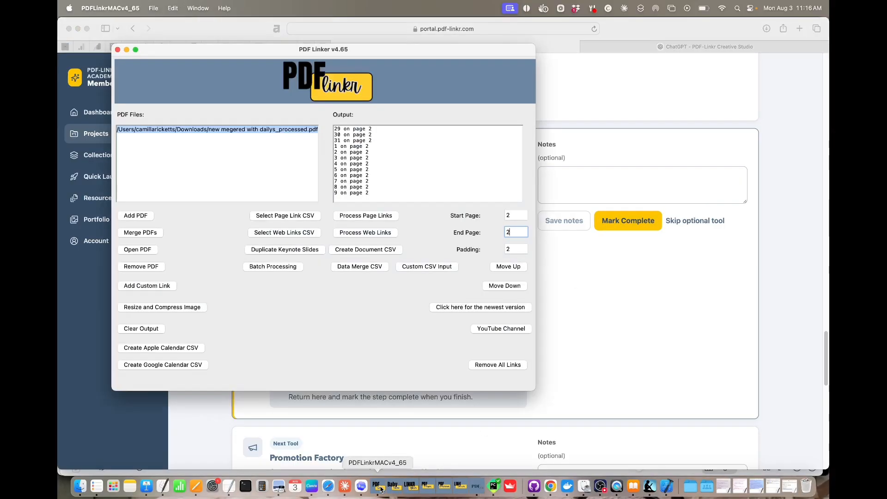
{"action": "left_click", "coordinate": [148, 328]}
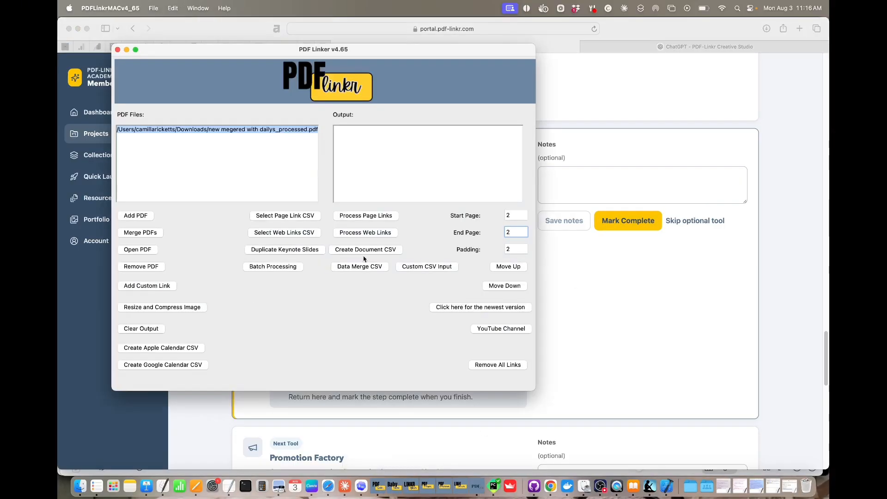
{"action": "left_click", "coordinate": [510, 214]}
{"action": "key", "text": "BackSpace"}
{"action": "left_click", "coordinate": [521, 232]}
{"action": "key", "text": "BackSpace"}
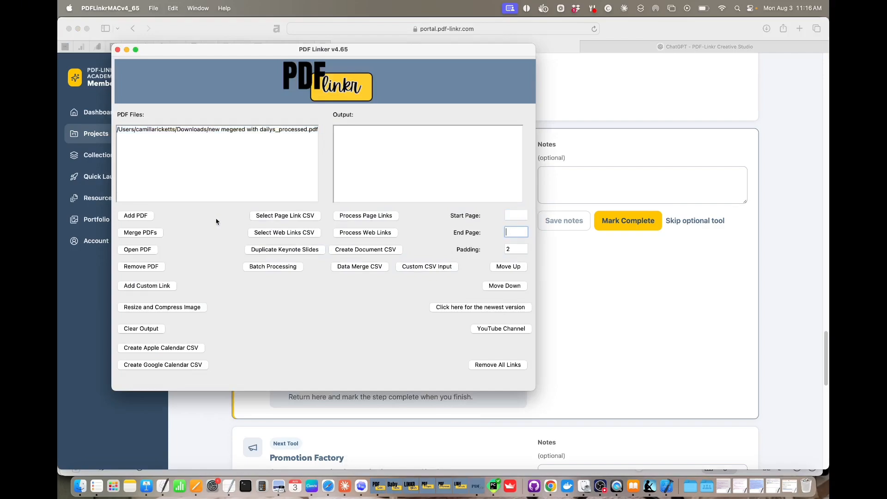
{"action": "left_click", "coordinate": [194, 131]}
{"action": "left_click", "coordinate": [145, 266]}
- Add the files 1.pdf through 5.pdf from the Graditute folder inside Guided Journal
{"action": "left_click", "coordinate": [150, 215]}
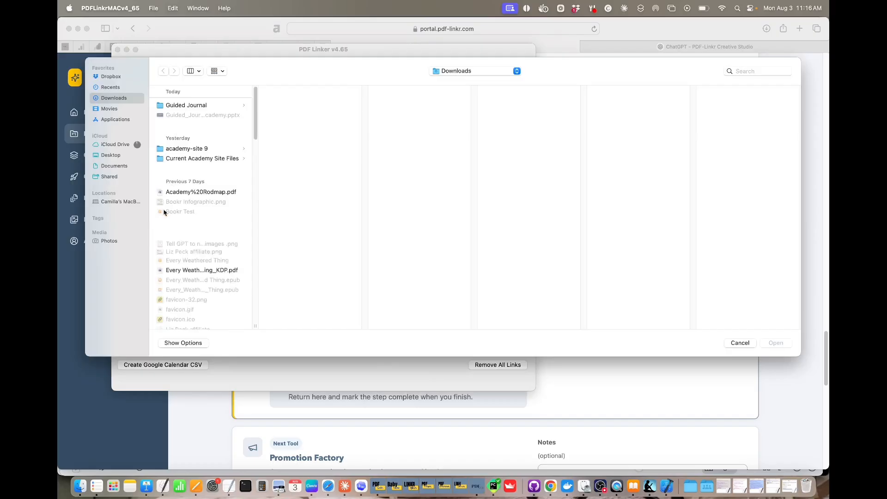
{"action": "left_click", "coordinate": [216, 105]}
{"action": "left_click", "coordinate": [307, 136]}
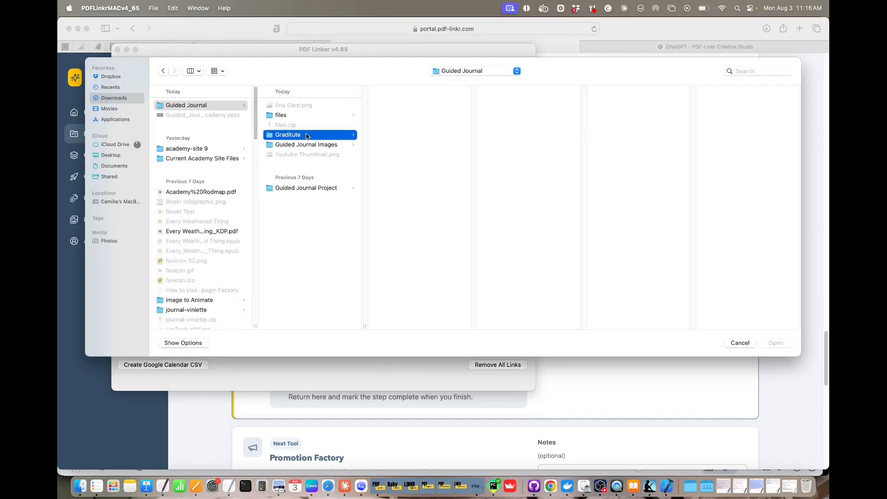
{"action": "left_click", "coordinate": [392, 106]}
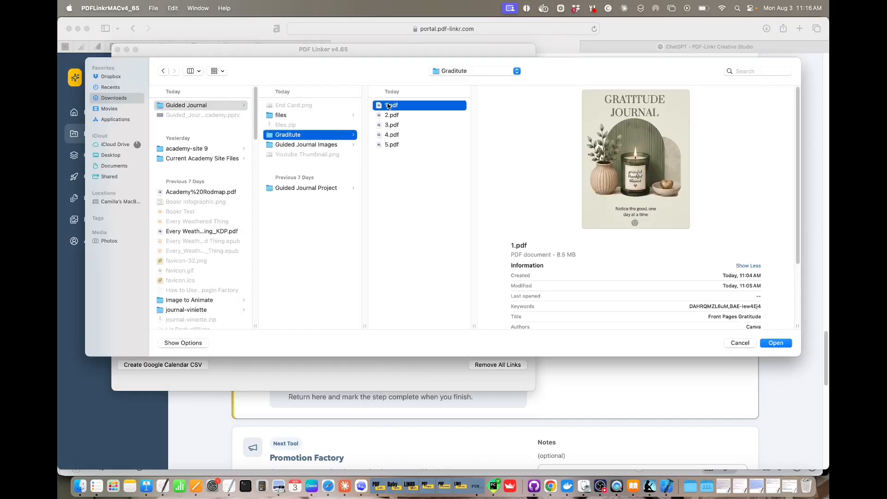
{"action": "left_click", "coordinate": [391, 145], "text": "shift"}
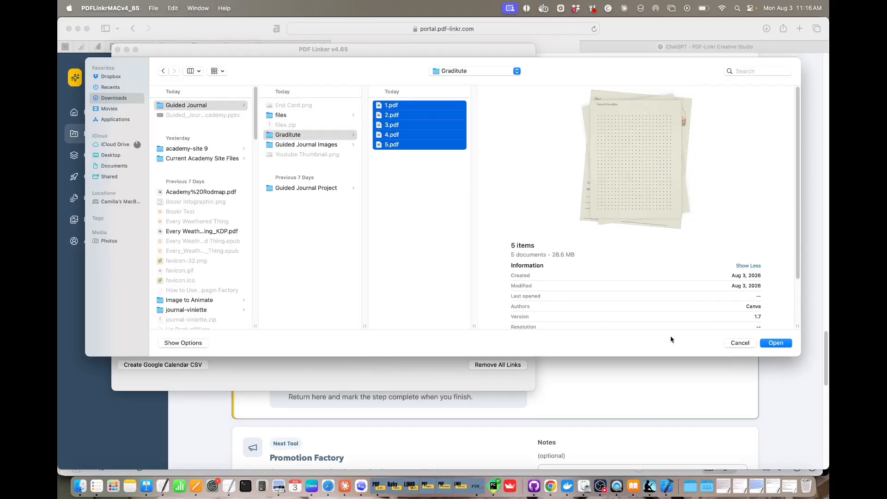
{"action": "left_click", "coordinate": [774, 344]}
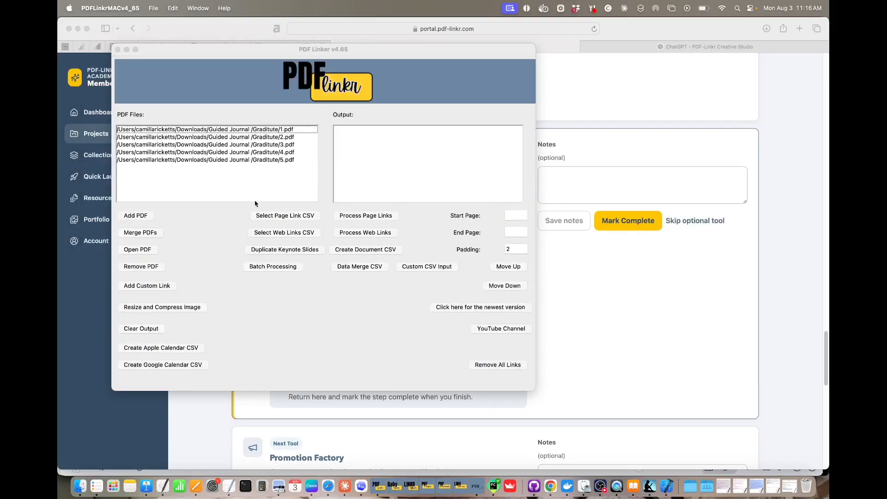
- Merge the five PDFs and save the result in the Graditute folder as "merged"
{"action": "left_click", "coordinate": [147, 233]}
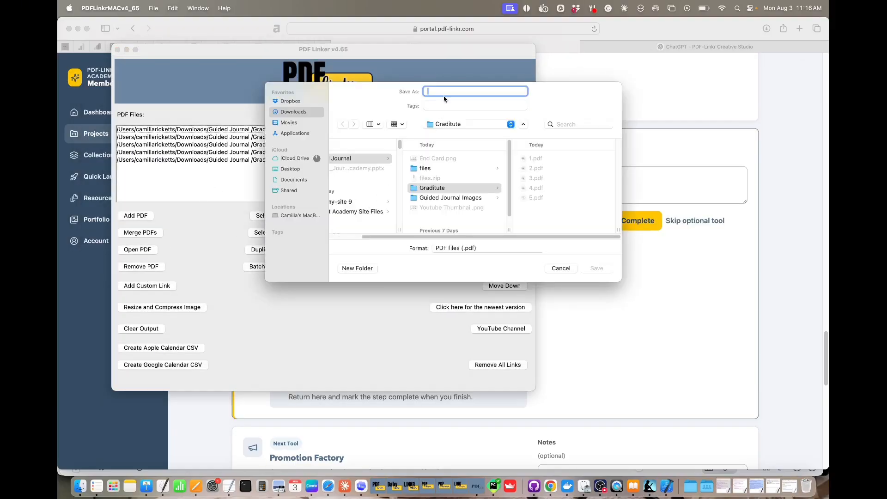
{"action": "type", "text": "merged"}
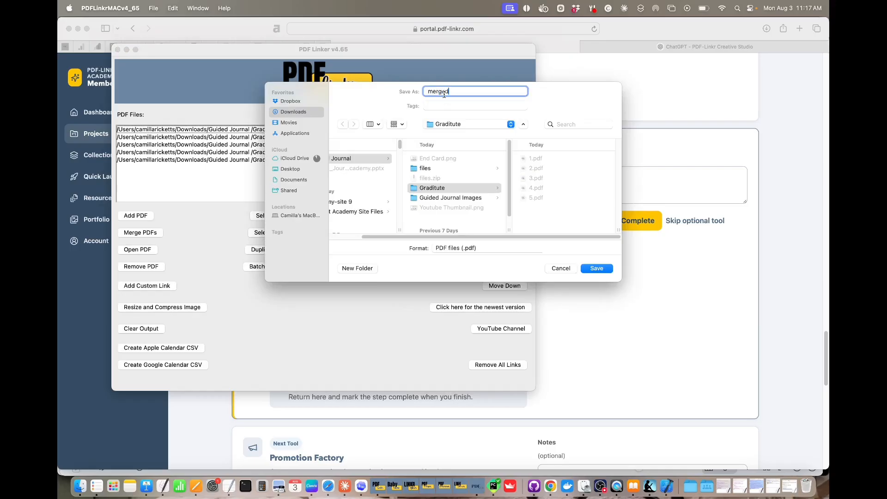
{"action": "key", "text": "Return"}
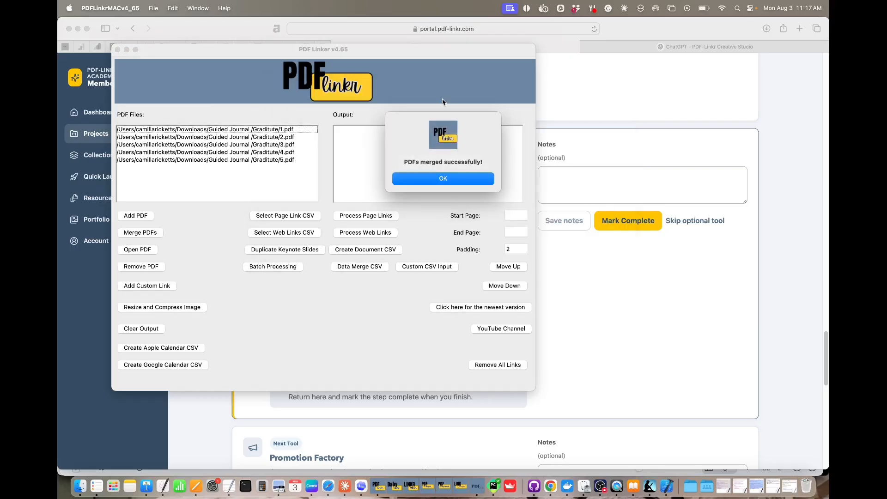
{"action": "left_click", "coordinate": [434, 183]}
- Switch to Finder and open merged.pdf from the Graditute folder in Preview
{"action": "left_click", "coordinate": [80, 485]}
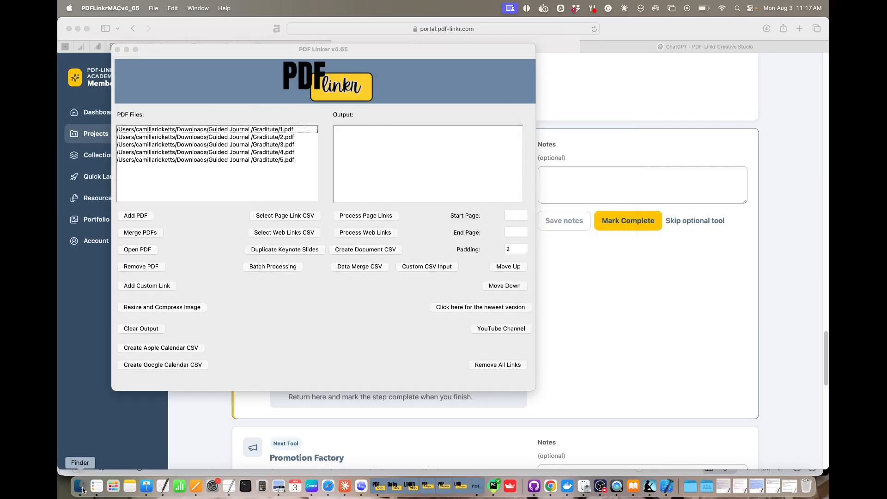
{"action": "left_click_drag", "start_coordinate": [413, 281], "coordinate": [261, 283]}
{"action": "left_click", "coordinate": [340, 190]}
{"action": "double_click", "coordinate": [449, 209]}
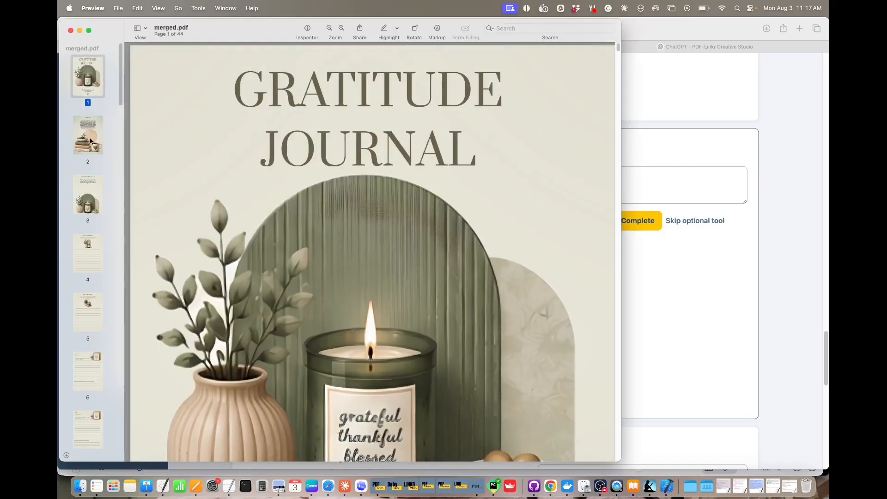
- Review the front pages of the merged journal, pages 2 through 5, for content and order
{"action": "left_click", "coordinate": [89, 139]}
{"action": "left_click", "coordinate": [91, 182]}
{"action": "scroll", "coordinate": [92, 199], "scroll_direction": "down", "scroll_amount": 1}
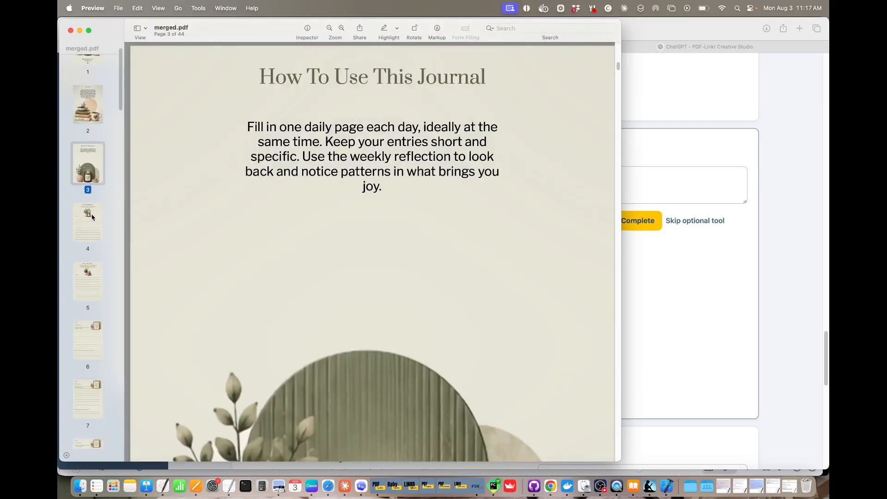
{"action": "left_click", "coordinate": [93, 217]}
{"action": "scroll", "coordinate": [93, 217], "scroll_direction": "down", "scroll_amount": 1}
{"action": "left_click", "coordinate": [95, 261]}
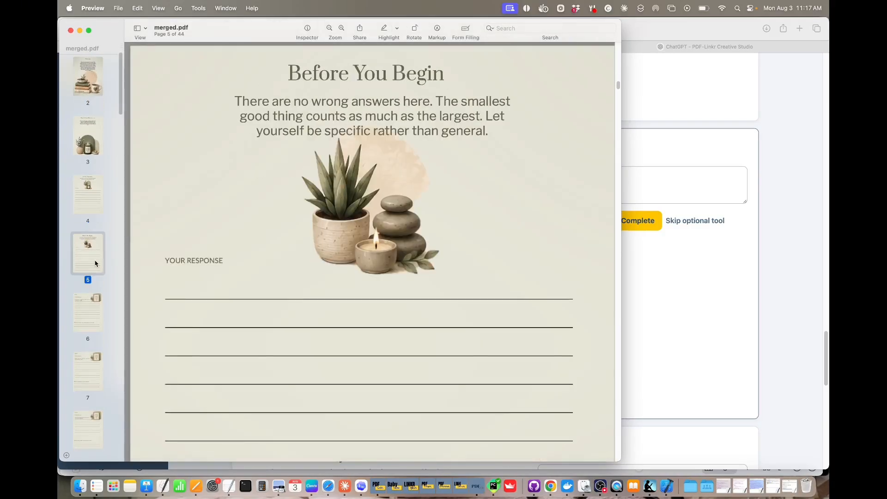
{"action": "scroll", "coordinate": [95, 263], "scroll_direction": "down", "scroll_amount": 1}
{"action": "scroll", "coordinate": [93, 231], "scroll_direction": "down", "scroll_amount": 1}
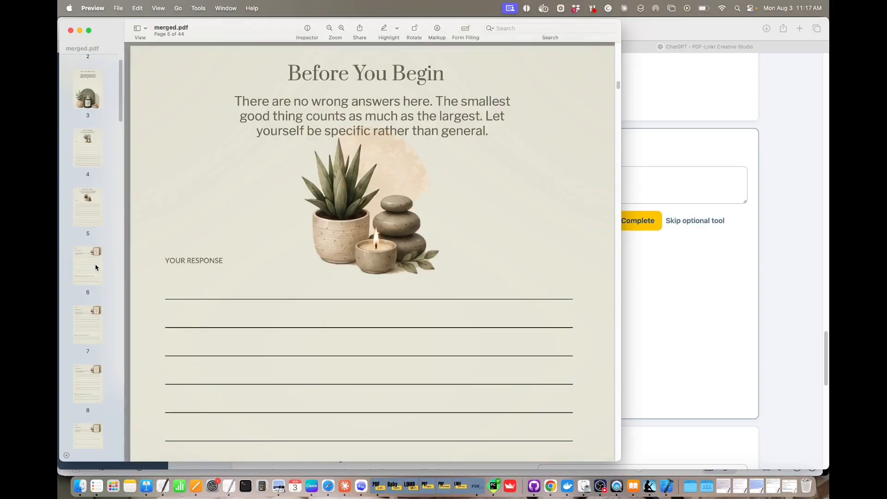
{"action": "left_click", "coordinate": [89, 159]}
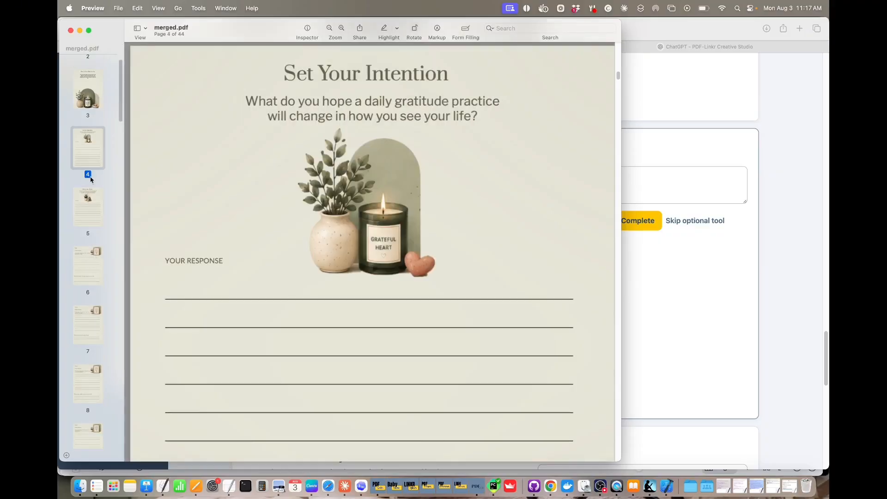
{"action": "left_click", "coordinate": [91, 208]}
- Review the weekly reflection pages and the first daily prompt pages of the merged journal, then close the PDF
{"action": "left_click", "coordinate": [87, 262]}
{"action": "scroll", "coordinate": [87, 259], "scroll_direction": "down", "scroll_amount": 5}
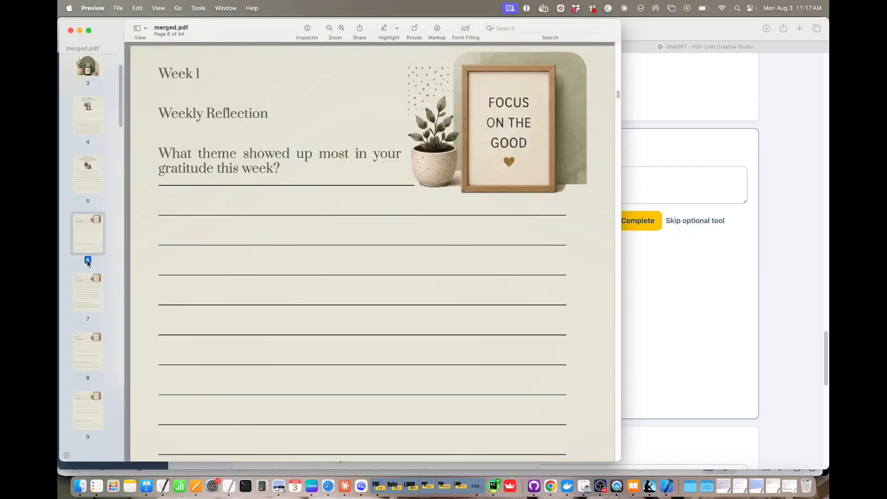
{"action": "scroll", "coordinate": [86, 260], "scroll_direction": "down", "scroll_amount": 8}
{"action": "left_click", "coordinate": [87, 263]}
{"action": "scroll", "coordinate": [87, 259], "scroll_direction": "down", "scroll_amount": 4}
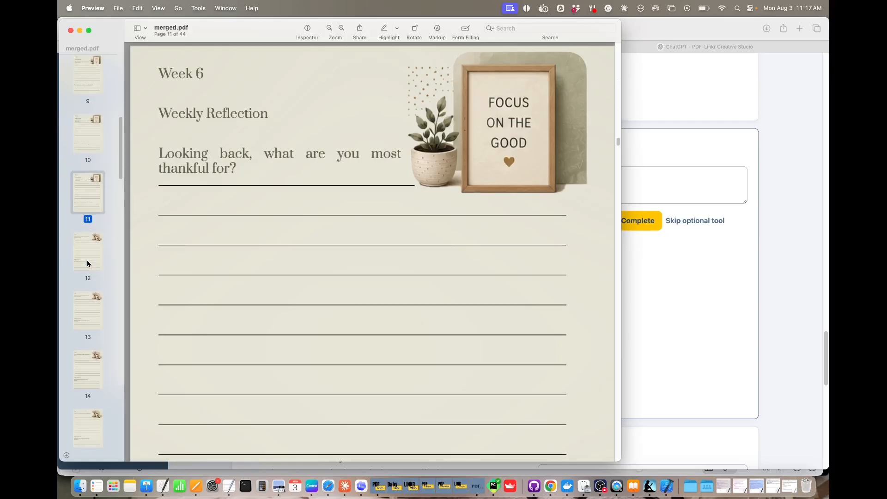
{"action": "left_click", "coordinate": [86, 260]}
{"action": "scroll", "coordinate": [87, 260], "scroll_direction": "down", "scroll_amount": 2}
{"action": "scroll", "coordinate": [87, 261], "scroll_direction": "down", "scroll_amount": 3}
{"action": "left_click", "coordinate": [93, 209]}
{"action": "left_click", "coordinate": [91, 263]}
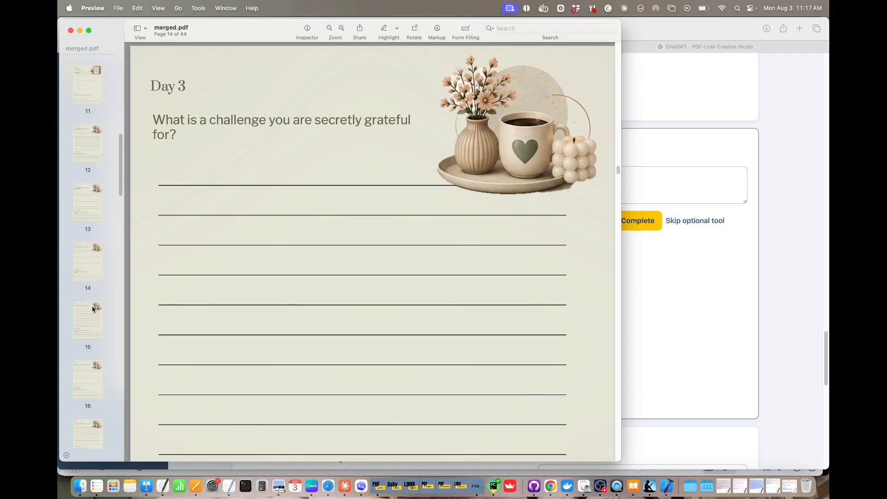
{"action": "left_click", "coordinate": [93, 306]}
{"action": "scroll", "coordinate": [94, 305], "scroll_direction": "down", "scroll_amount": 1}
{"action": "scroll", "coordinate": [93, 305], "scroll_direction": "down", "scroll_amount": 1}
{"action": "left_click", "coordinate": [92, 336]}
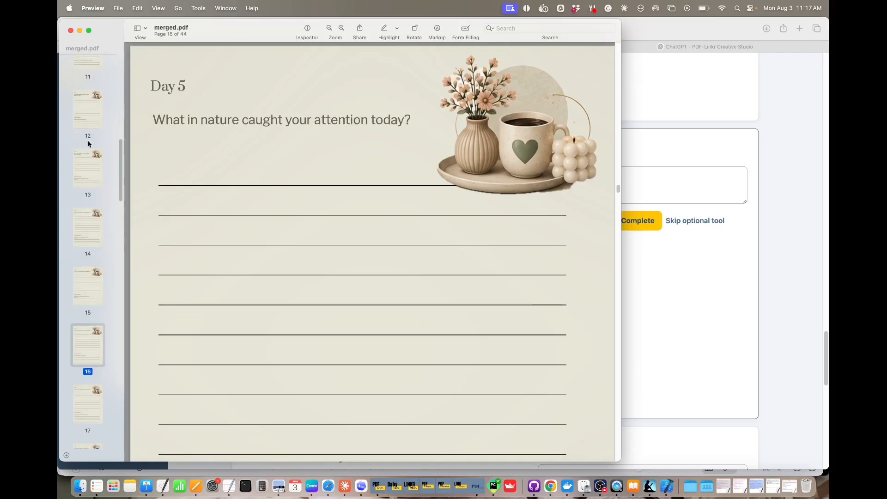
{"action": "left_click", "coordinate": [70, 30]}
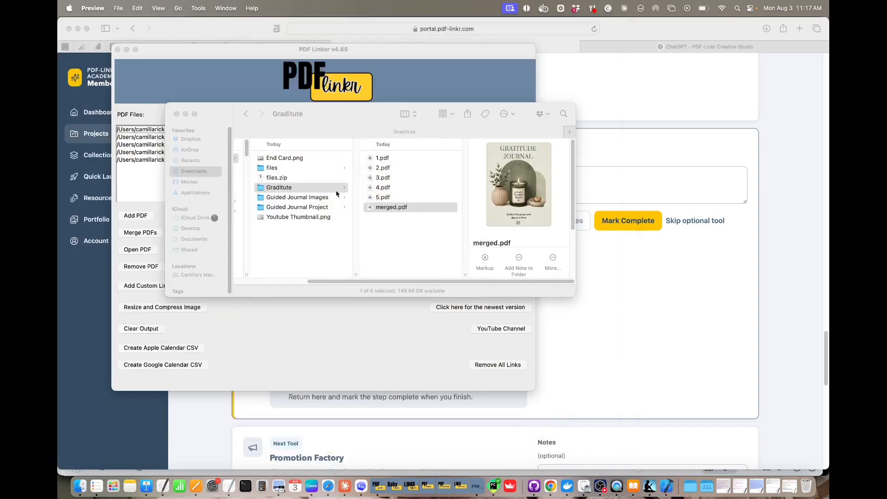
- Rename merged.pdf in the Graditute folder as "Guided Gratitude Journal"
{"action": "left_click", "coordinate": [384, 207]}
{"action": "left_click", "coordinate": [384, 208]}
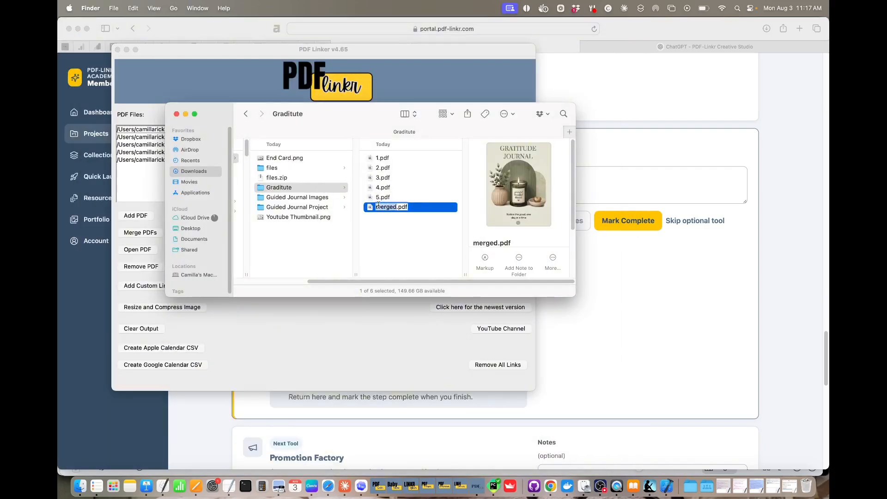
{"action": "type", "text": "Gra"}
{"action": "key", "text": "BackSpace"}
{"action": "key", "text": "BackSpace"}
{"action": "key", "text": "BackSpace"}
{"action": "type", "text": "Gau"}
{"action": "key", "text": "BackSpace"}
{"action": "key", "text": "BackSpace"}
{"action": "type", "text": "uided Gratitude Journal"}
{"action": "key", "text": "Return"}
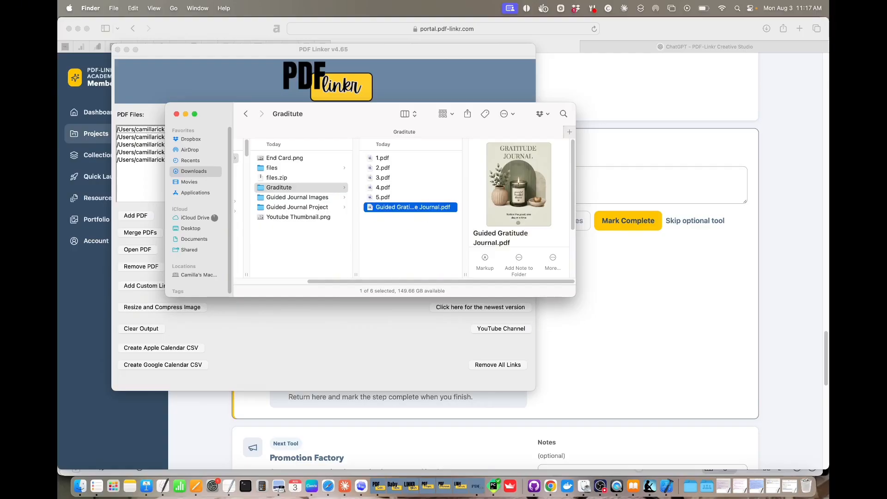
{"action": "left_click", "coordinate": [413, 208]}
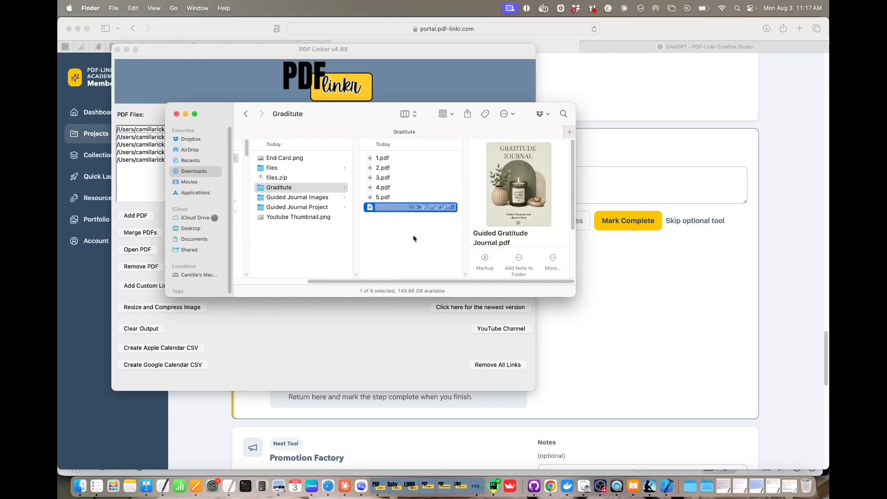
- Switch to the member portal in Safari, mark the PDF-Linkr step complete and start the Promotion Factory step
{"action": "left_click", "coordinate": [580, 288]}
{"action": "left_click", "coordinate": [630, 224]}
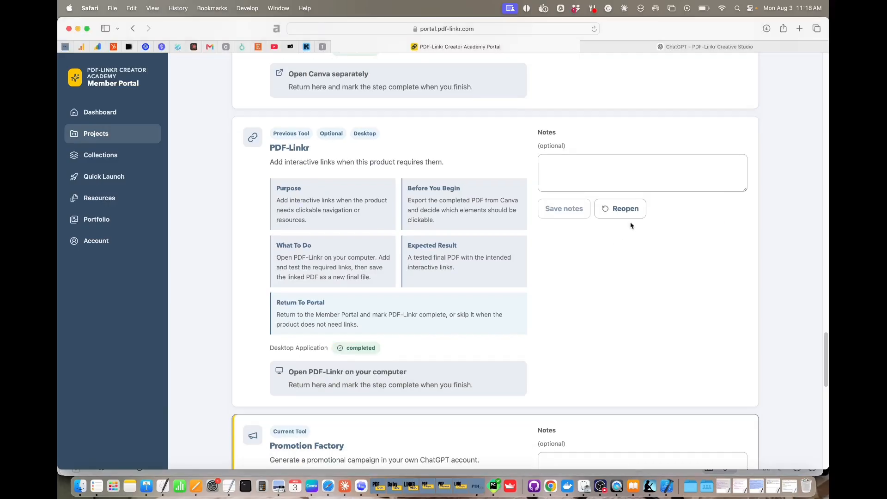
{"action": "scroll", "coordinate": [285, 277], "scroll_direction": "down", "scroll_amount": 7}
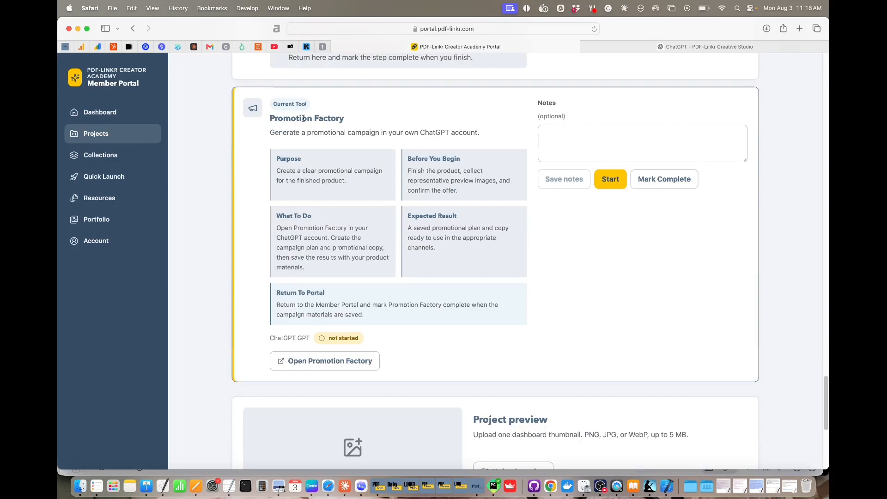
{"action": "left_click", "coordinate": [601, 185]}
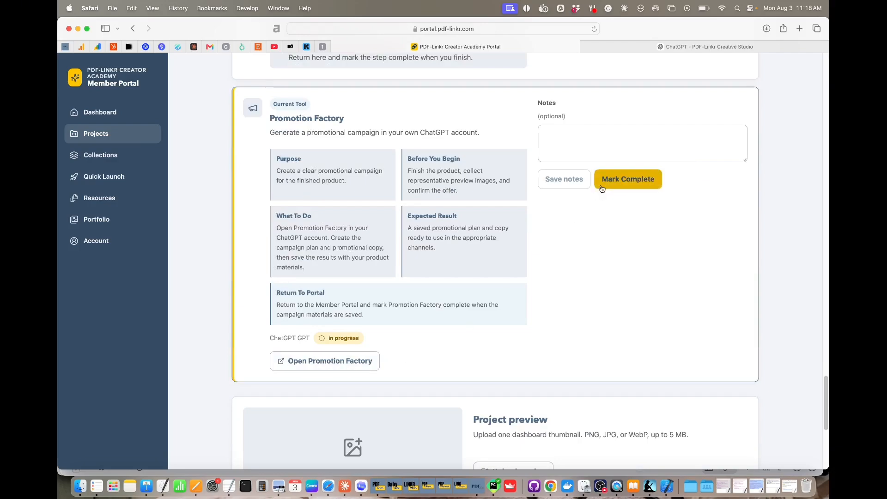
- Open Promotion Factory in ChatGPT and attach Guided Gratitude Journal.pdf from the Graditute folder to the chat
{"action": "left_click", "coordinate": [312, 365]}
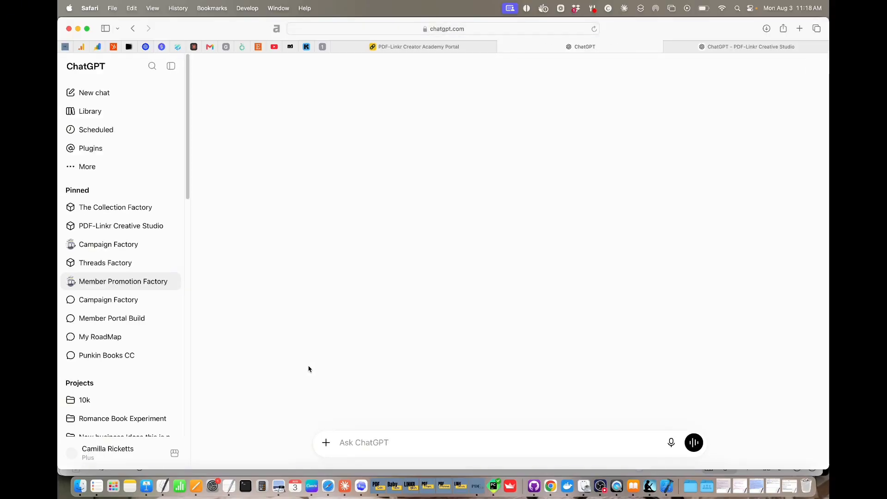
{"action": "left_click", "coordinate": [329, 443]}
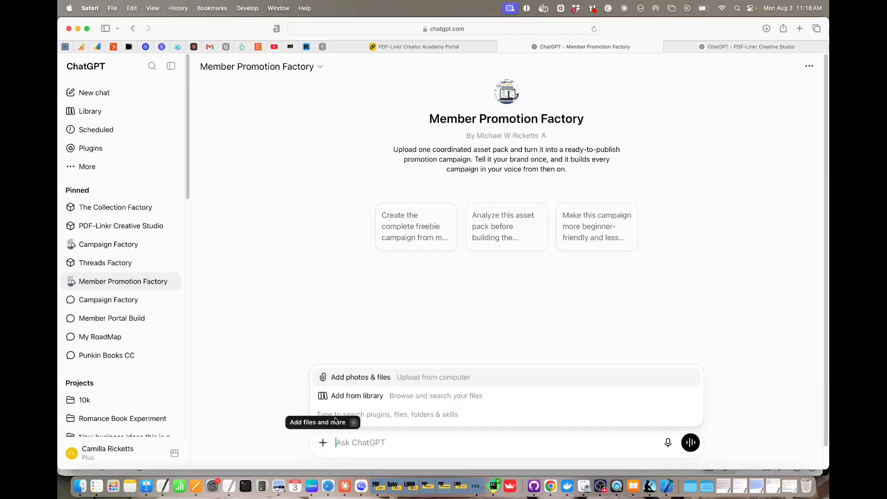
{"action": "left_click", "coordinate": [348, 384]}
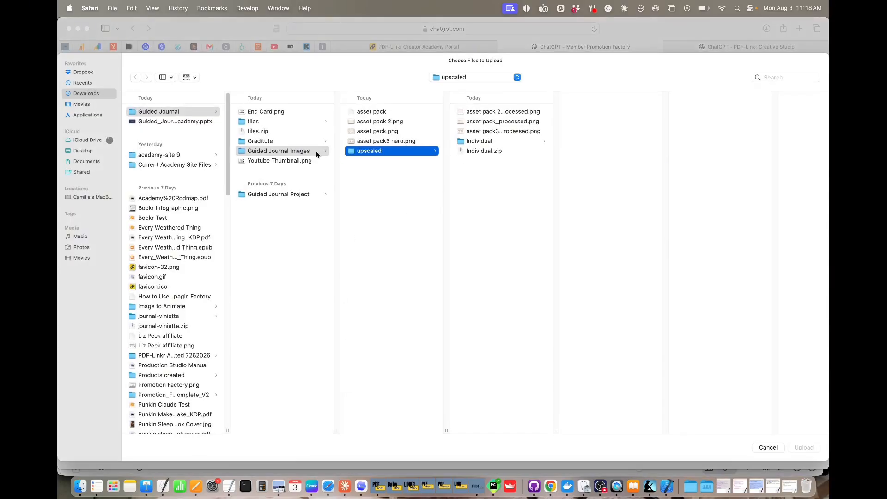
{"action": "left_click", "coordinate": [278, 141]}
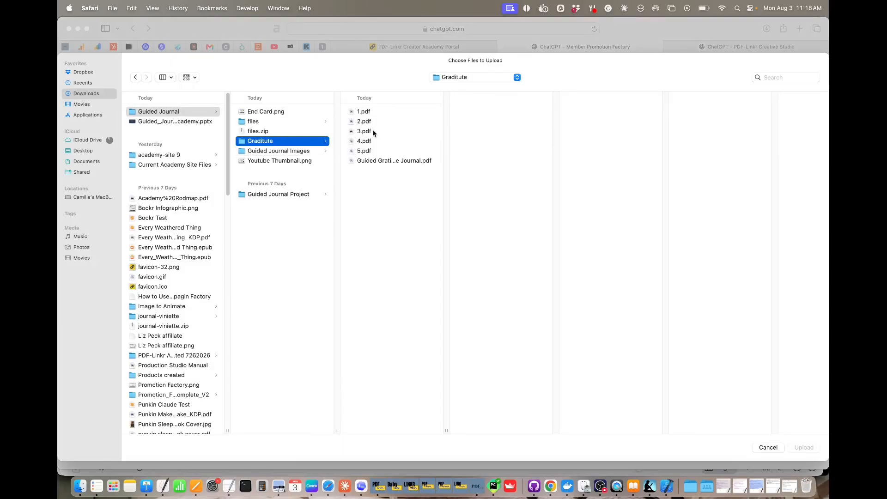
{"action": "left_click", "coordinate": [384, 162]}
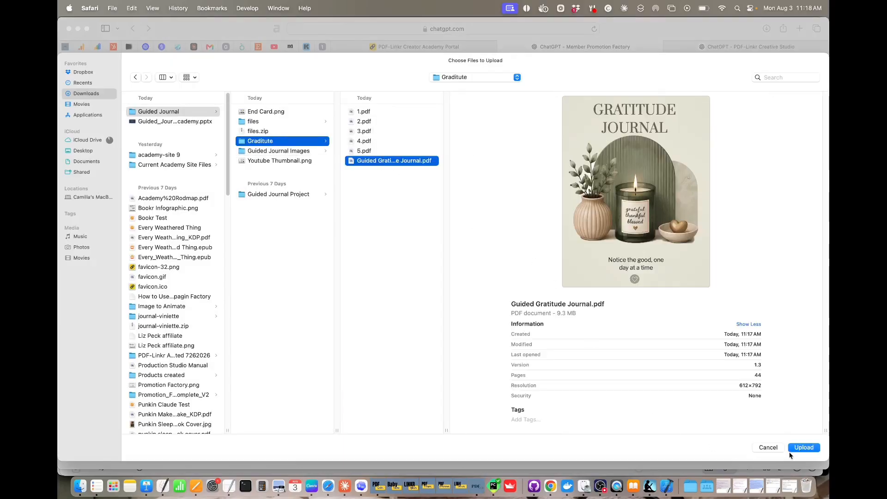
{"action": "left_click", "coordinate": [803, 447]}
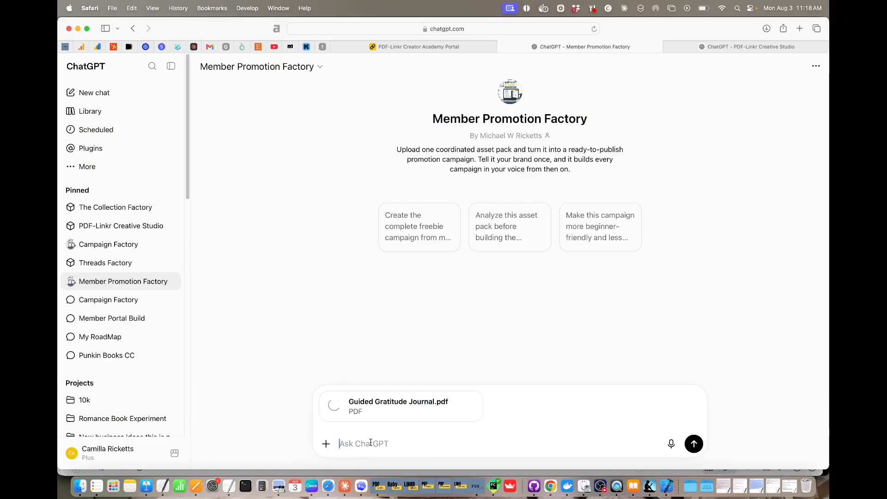
- Send the prompt "I'm creating a paid product campaign I'm going to use FB Page, FB Group and Pinterest" with the attached journal
{"action": "type", "text": "I'm creating a"}
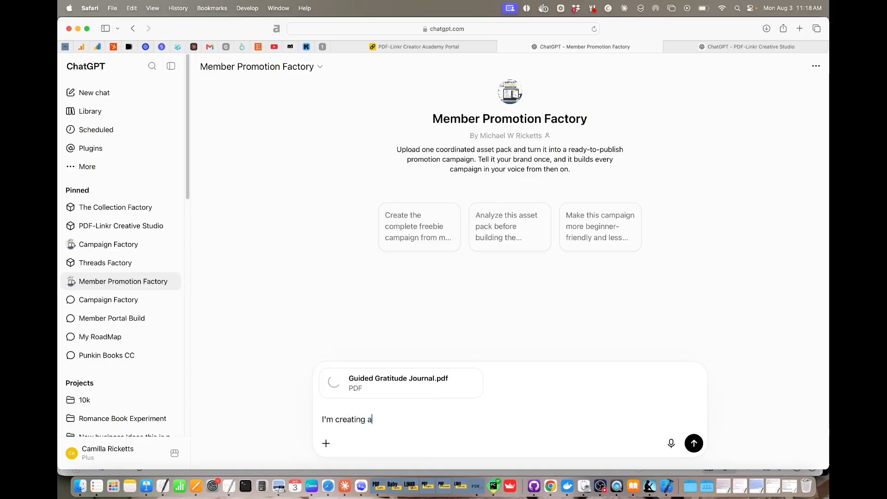
{"action": "type", "text": " paid prod"}
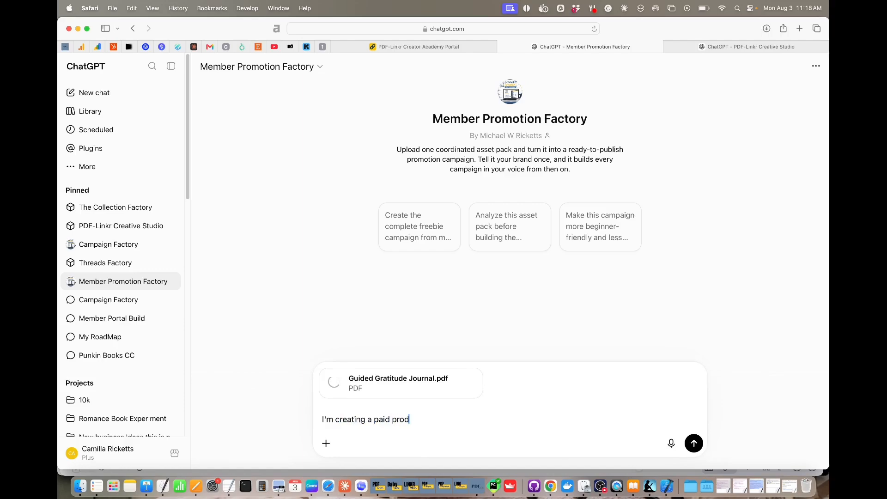
{"action": "type", "text": "uct campaign I'm going to"}
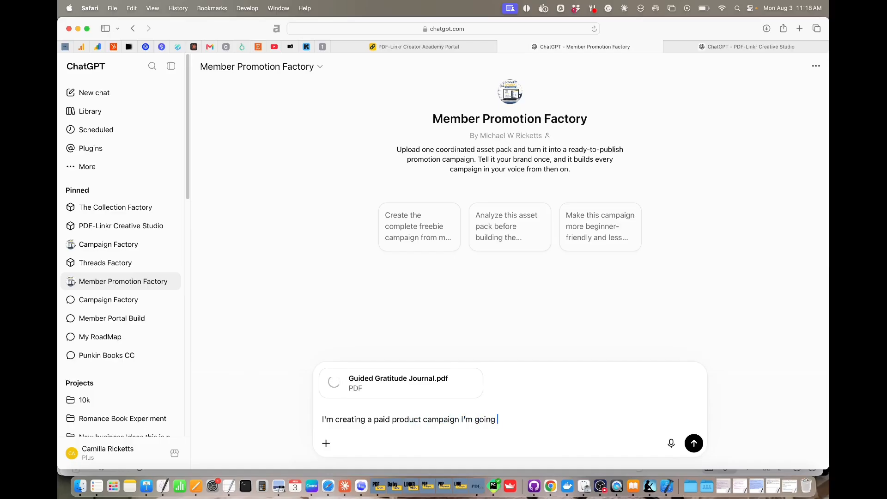
{"action": "type", "text": "e FB Page, FB Group and Pinterest"}
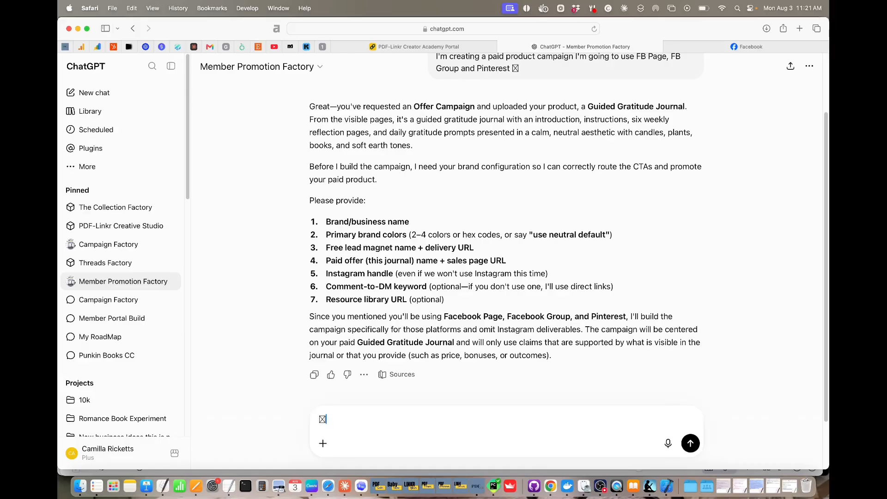
- Begin the reply to the brand setup questions with "we're going to use FB page for direct sales", followed by google.com on its own line
{"action": "scroll", "coordinate": [423, 147], "scroll_direction": "up", "scroll_amount": 3}
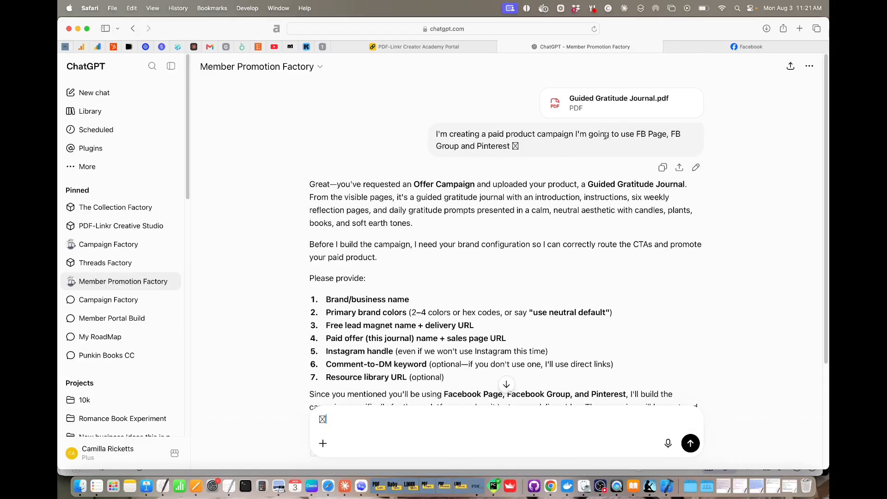
{"action": "scroll", "coordinate": [494, 210], "scroll_direction": "down", "scroll_amount": 2}
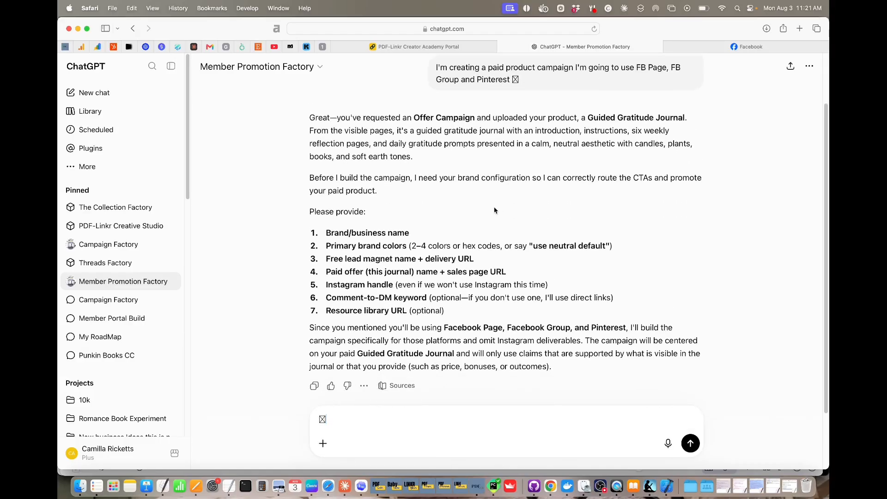
{"action": "scroll", "coordinate": [475, 211], "scroll_direction": "down", "scroll_amount": 1}
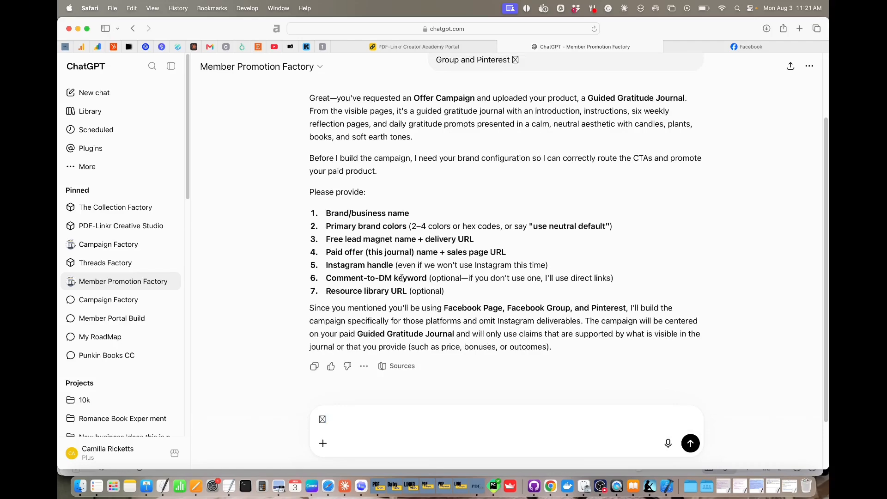
{"action": "scroll", "coordinate": [402, 278], "scroll_direction": "down", "scroll_amount": 1}
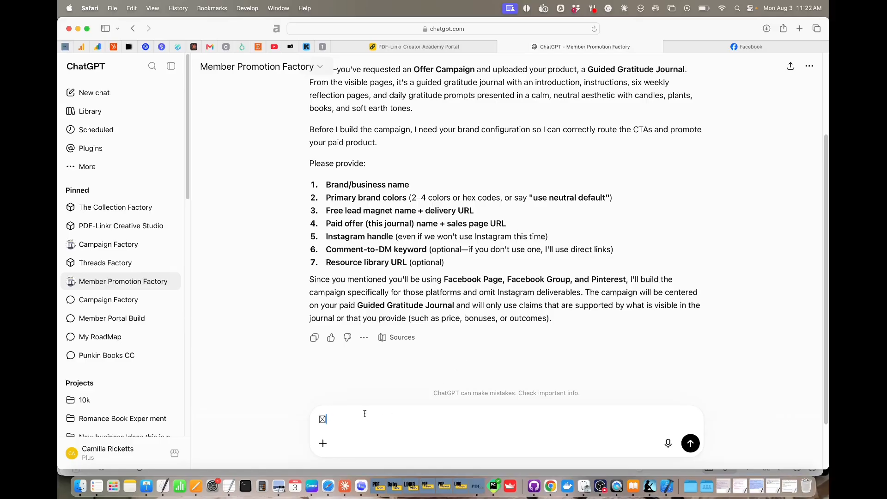
{"action": "left_click_drag", "start_coordinate": [350, 420], "coordinate": [306, 421]}
{"action": "key", "text": "BackSpace"}
{"action": "type", "text": "we're going to use FB page"}
{"action": "type", "text": "for direct sales"}
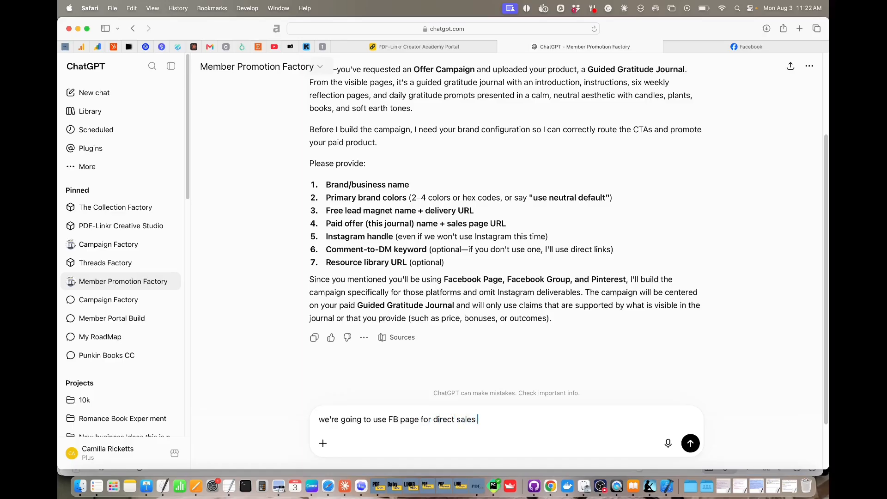
{"action": "key", "text": "shift+Return"}
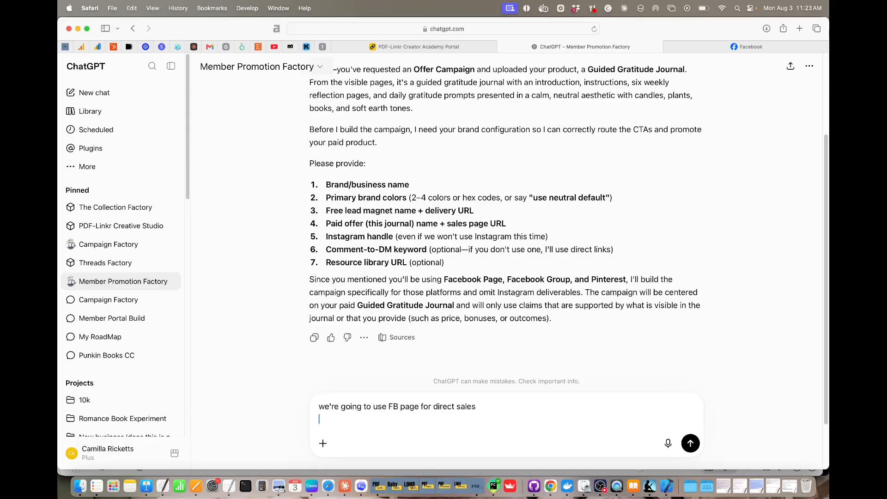
{"action": "type", "text": "google.com"}
{"action": "key", "text": "shift+Return"}
{"action": "key", "text": "shift+Return"}
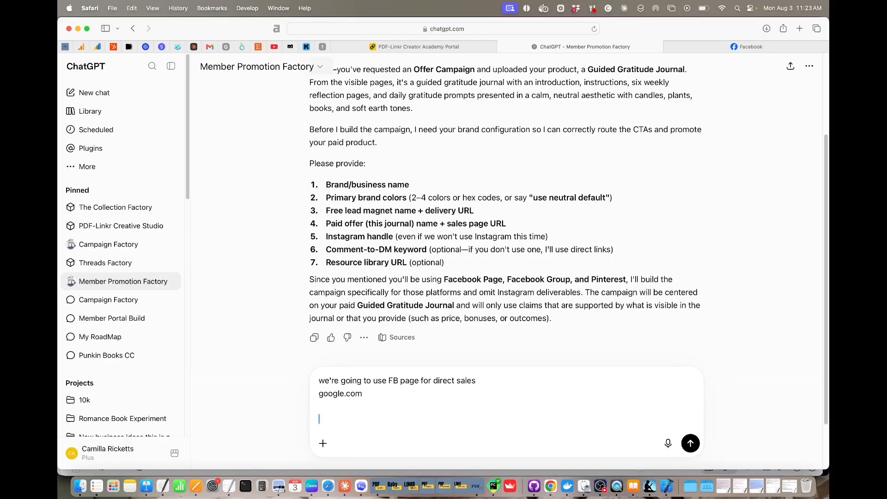
- Add a line with "ig handle" and the brand's Instagram handle to the reply
{"action": "type", "text": "ig handle @camic"}
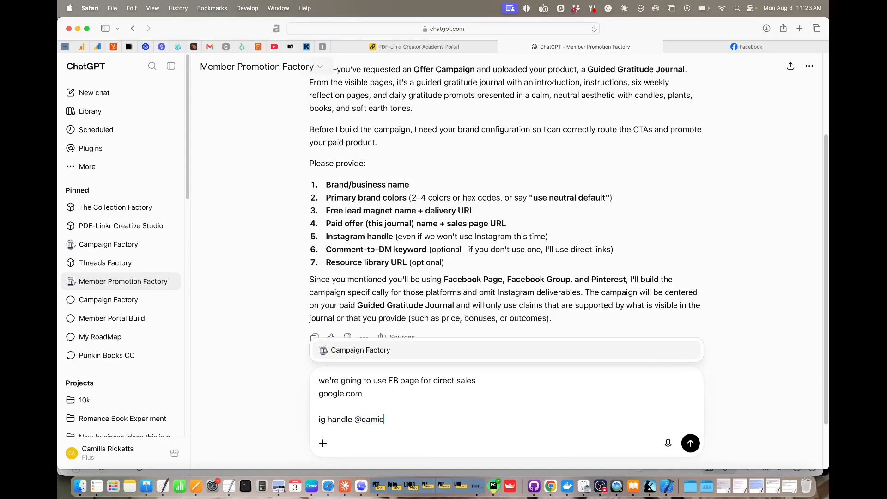
{"action": "type", "text": "reatespl"}
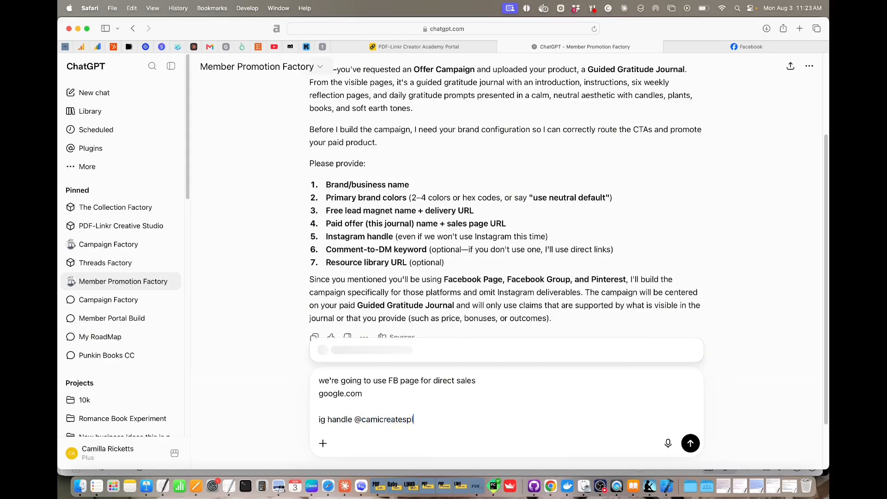
{"action": "type", "text": "anners"}
{"action": "key", "text": "shift+Return"}
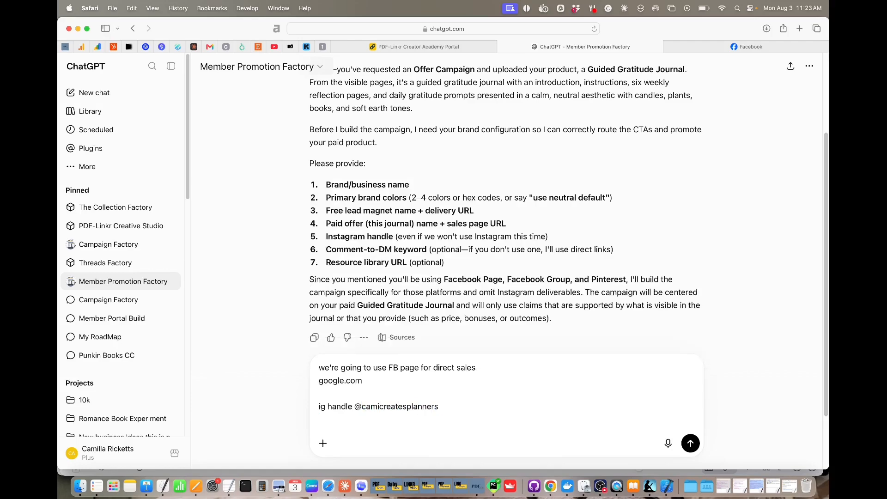
- Add the line "comment to DM is Journal" to the reply and send it
{"action": "type", "text": "comment to DM is Buy Now"}
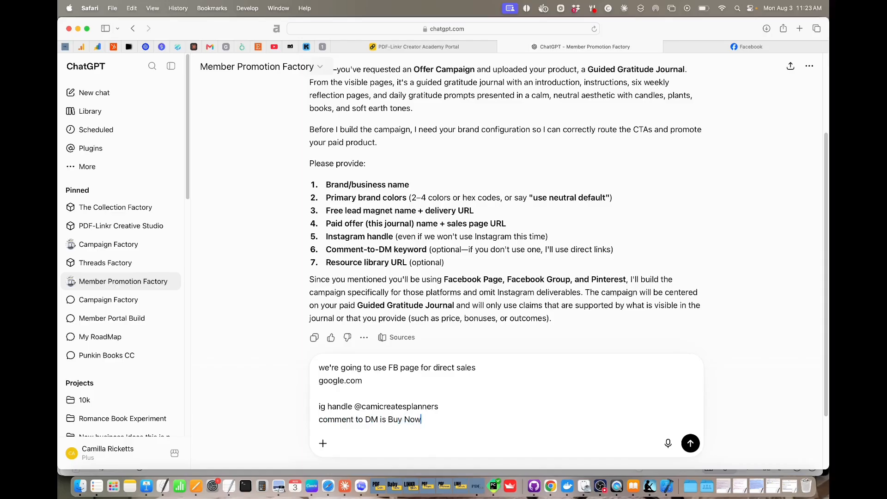
{"action": "key", "text": "BackSpace"}
{"action": "key", "text": "BackSpace"}
{"action": "key", "text": "BackSpace"}
{"action": "key", "text": "BackSpace"}
{"action": "key", "text": "BackSpace"}
{"action": "key", "text": "BackSpace"}
{"action": "key", "text": "BackSpace"}
{"action": "type", "text": "Journal"}
{"action": "key", "text": "shift+Return"}
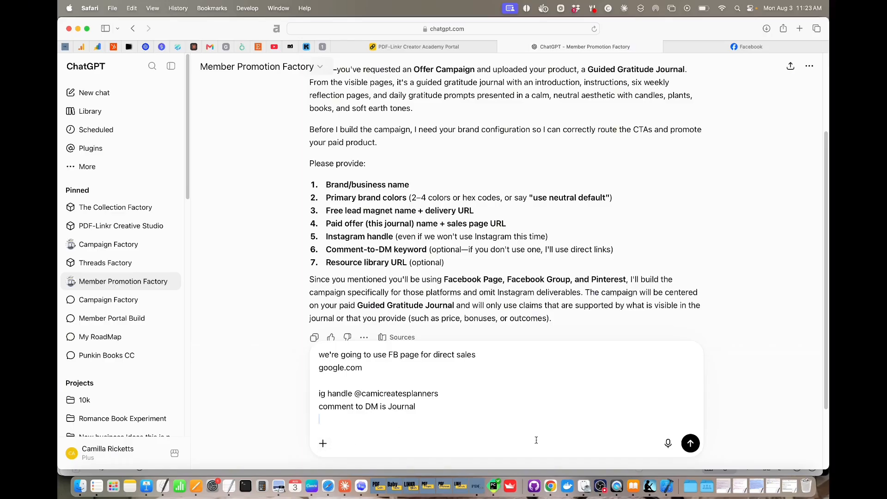
{"action": "left_click", "coordinate": [689, 449]}
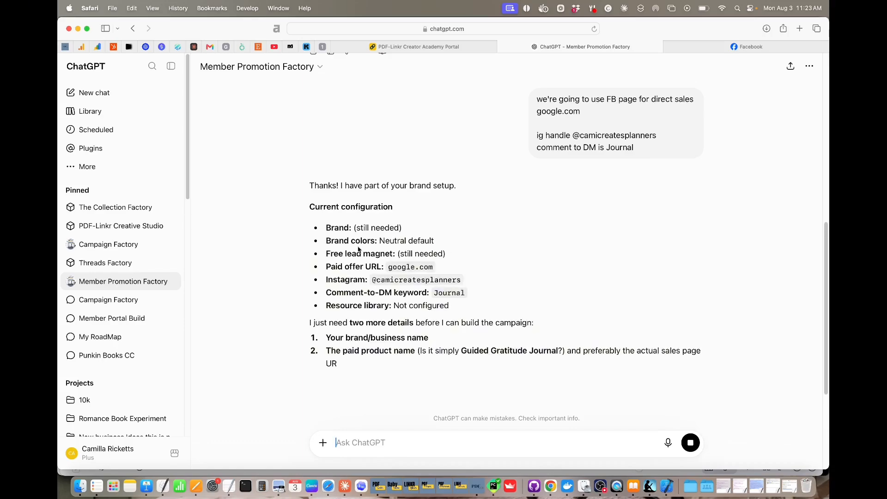
- Review the current brand configuration and the still-missing campaign details in the response, comparing them with the original list of questions
{"action": "scroll", "coordinate": [297, 256], "scroll_direction": "down", "scroll_amount": 3}
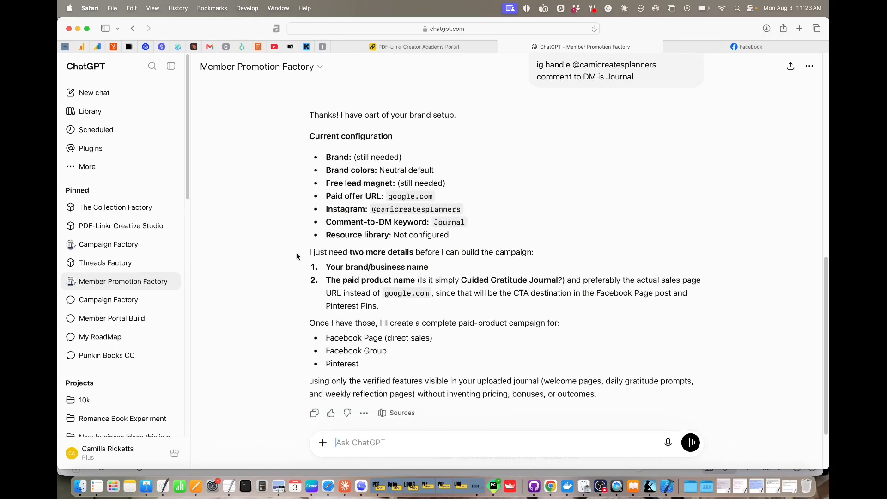
{"action": "scroll", "coordinate": [297, 256], "scroll_direction": "down", "scroll_amount": 1}
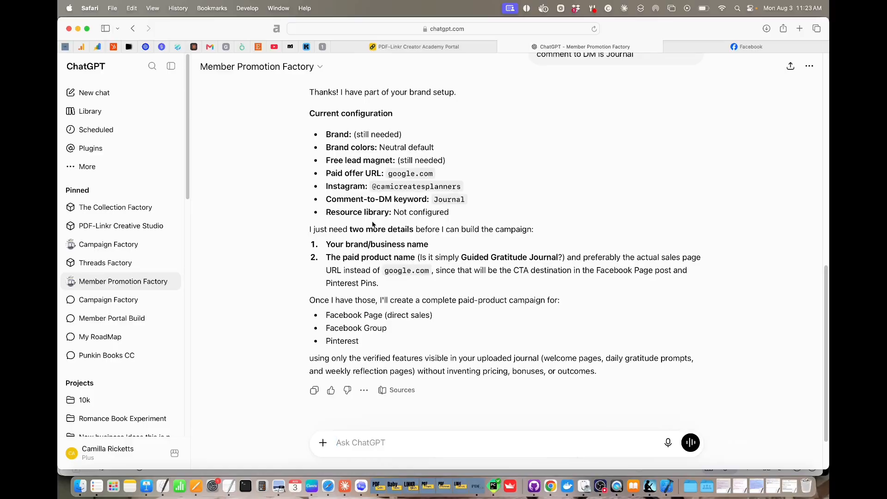
{"action": "scroll", "coordinate": [292, 285], "scroll_direction": "down", "scroll_amount": 2}
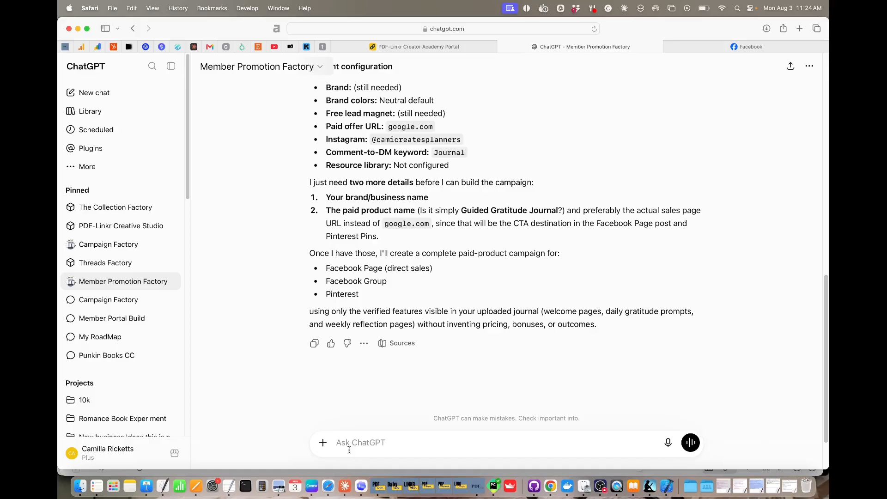
{"action": "scroll", "coordinate": [370, 421], "scroll_direction": "up", "scroll_amount": 10}
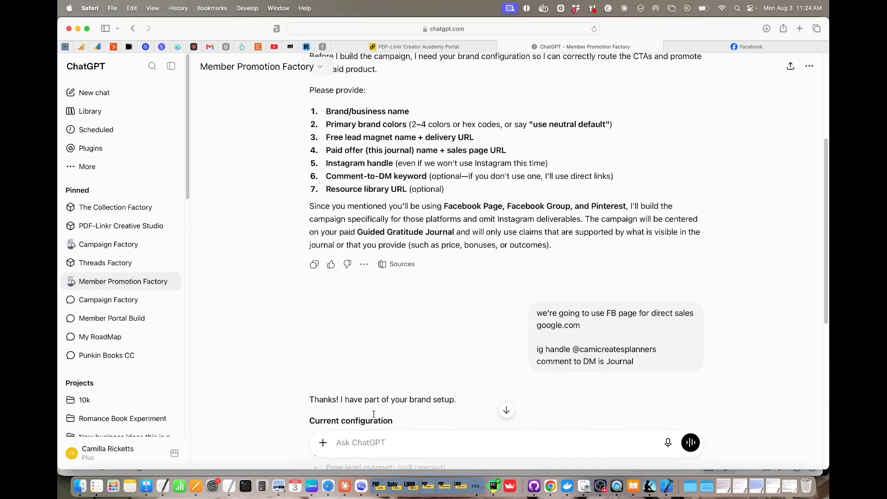
{"action": "scroll", "coordinate": [374, 414], "scroll_direction": "up", "scroll_amount": 1}
{"action": "scroll", "coordinate": [374, 417], "scroll_direction": "down", "scroll_amount": 5}
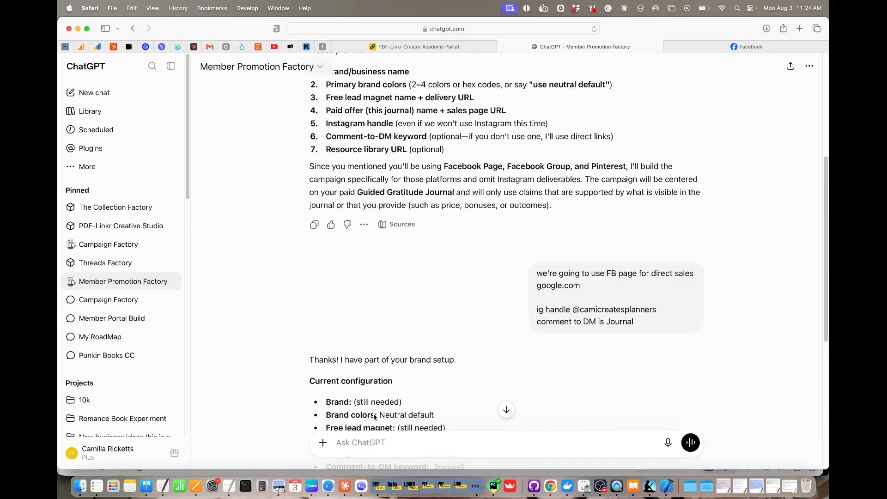
{"action": "scroll", "coordinate": [373, 414], "scroll_direction": "down", "scroll_amount": 2}
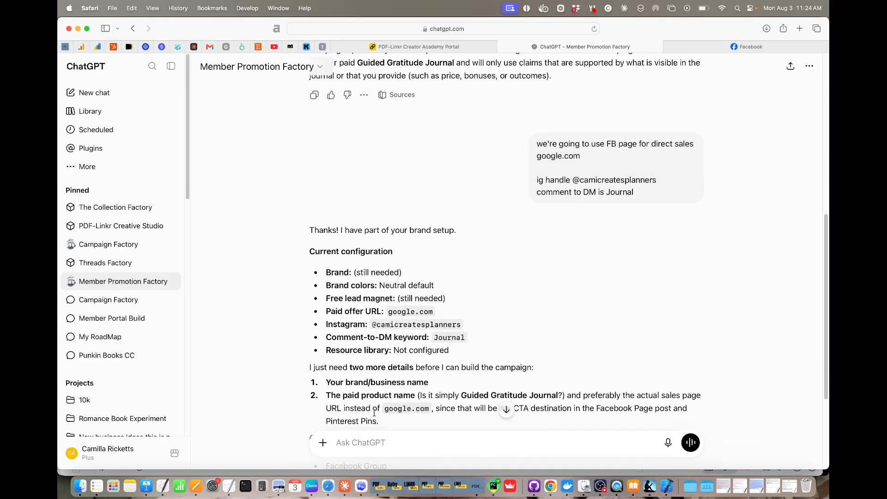
{"action": "scroll", "coordinate": [374, 413], "scroll_direction": "down", "scroll_amount": 1}
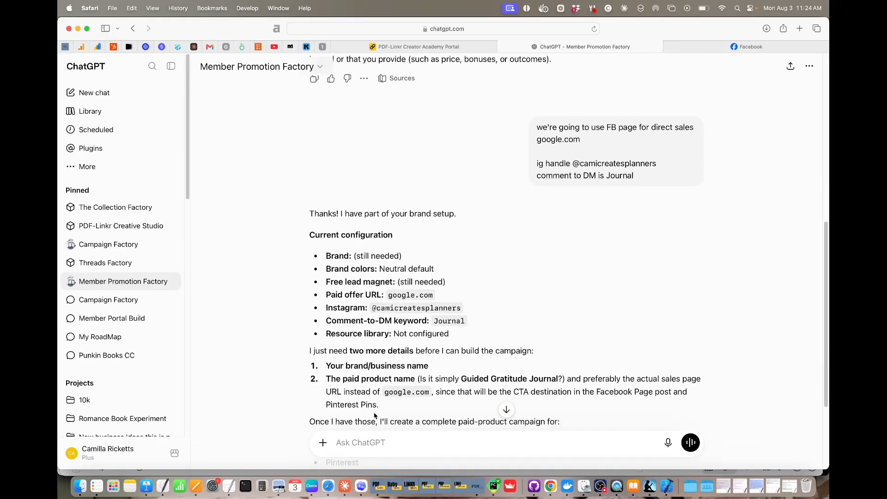
{"action": "scroll", "coordinate": [380, 413], "scroll_direction": "down", "scroll_amount": 3}
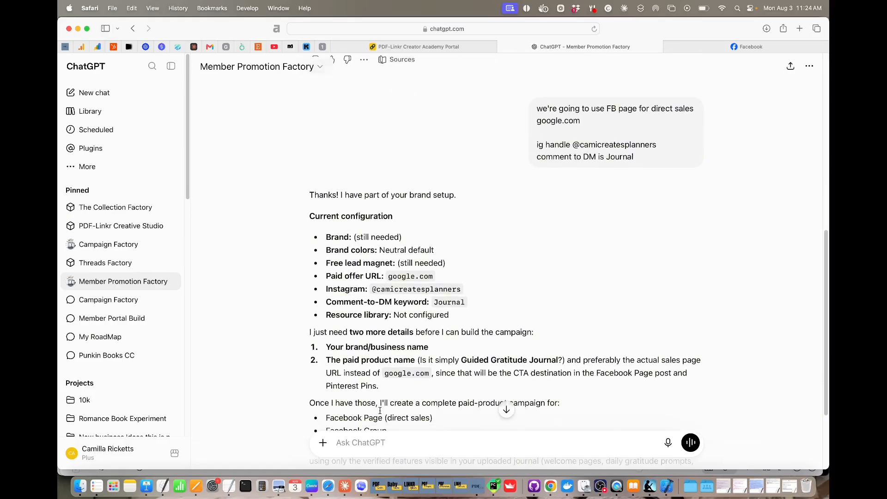
{"action": "scroll", "coordinate": [380, 410], "scroll_direction": "down", "scroll_amount": 2}
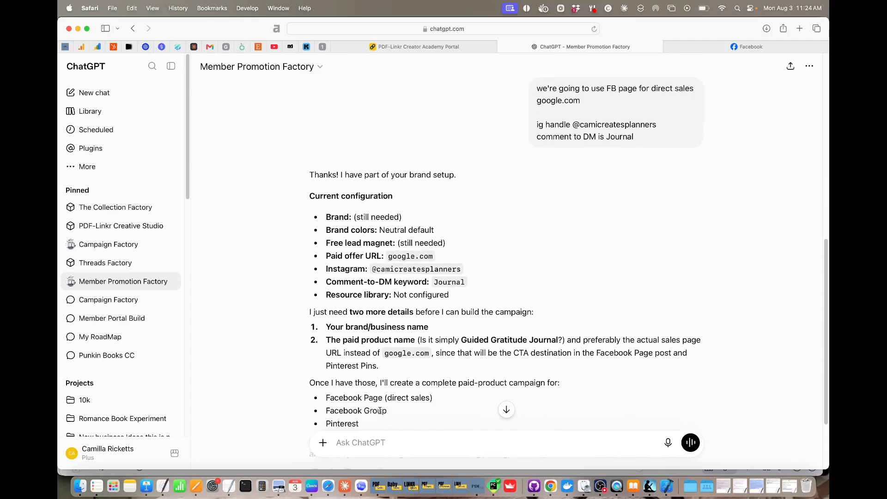
- Send a reply with "Brand is PDF-Linkr academy" and "no free lead magnet for this one", followed by a "continue" message
{"action": "scroll", "coordinate": [379, 412], "scroll_direction": "down", "scroll_amount": 2}
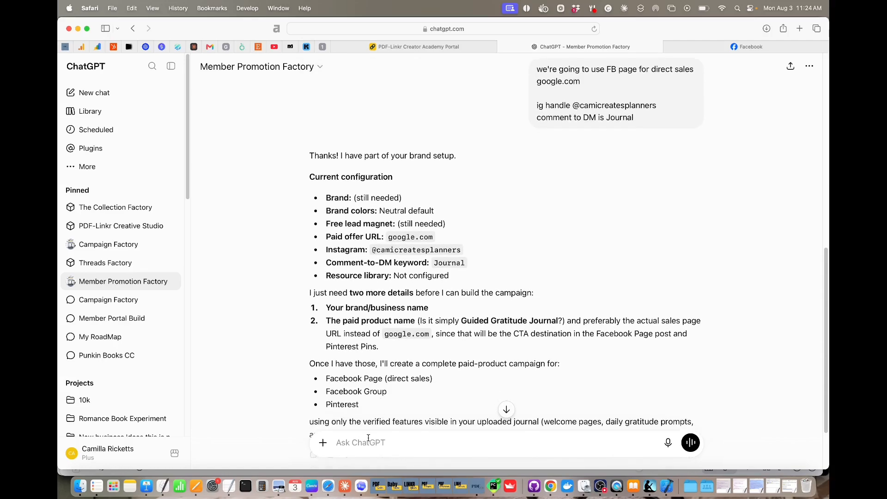
{"action": "type", "text": "Br"}
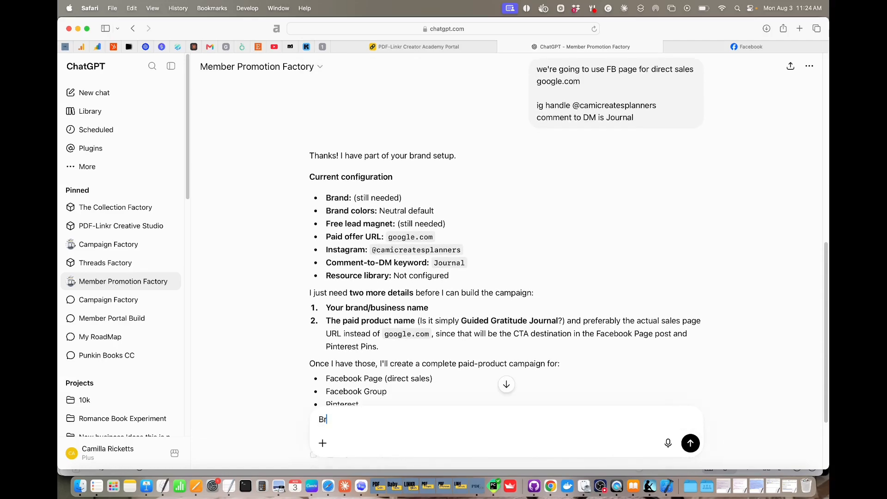
{"action": "type", "text": "and is PDF-Linkr academy"}
{"action": "key", "text": "shift+Return"}
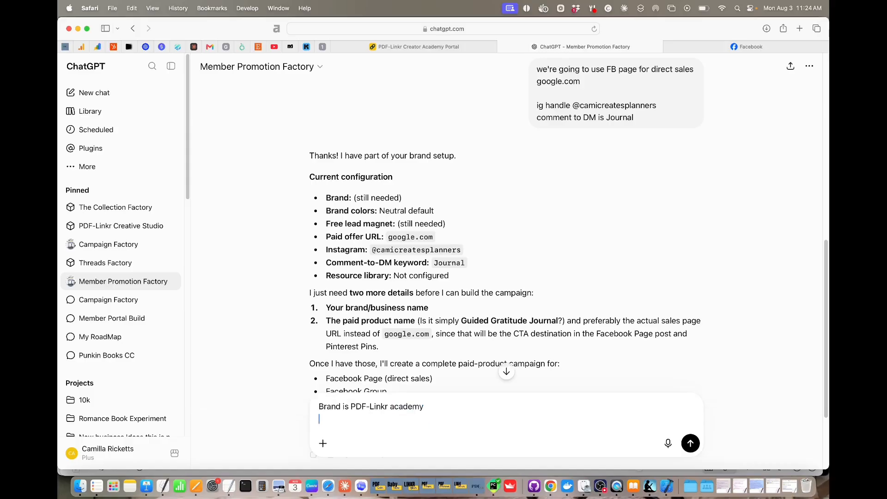
{"action": "type", "text": "no free lead magnet for this one"}
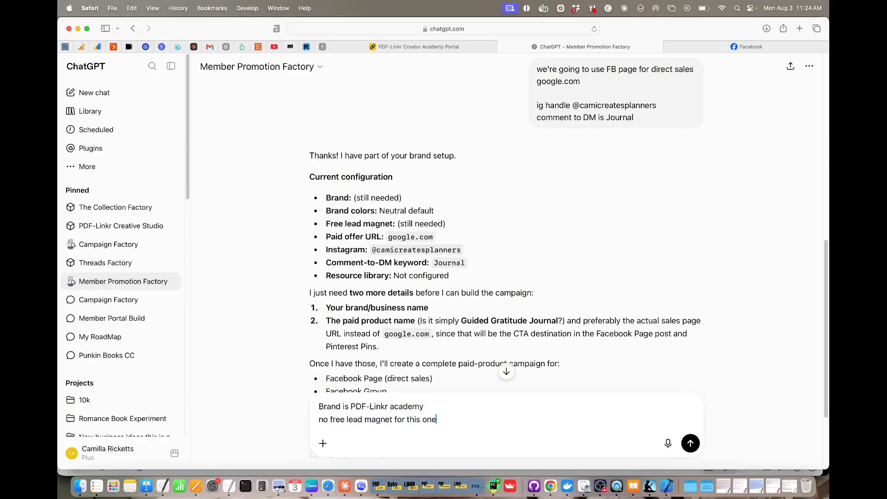
{"action": "key", "text": "Return"}
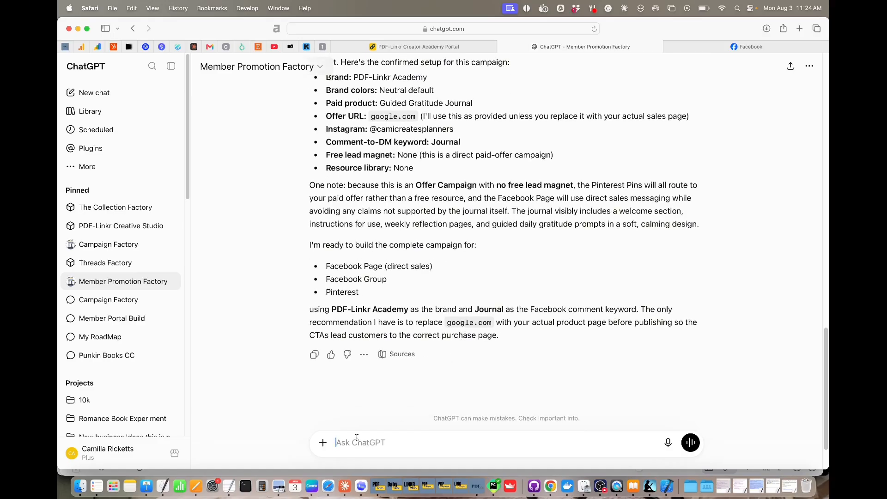
{"action": "type", "text": "continue"}
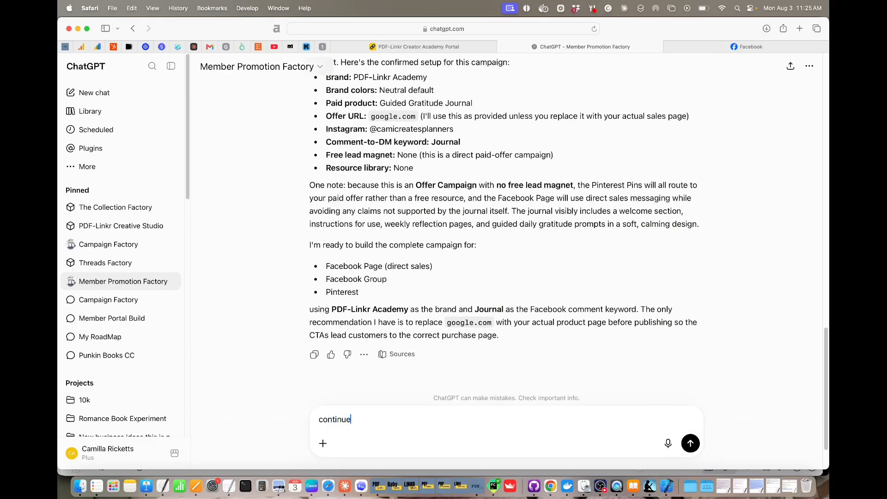
{"action": "key", "text": "Return"}
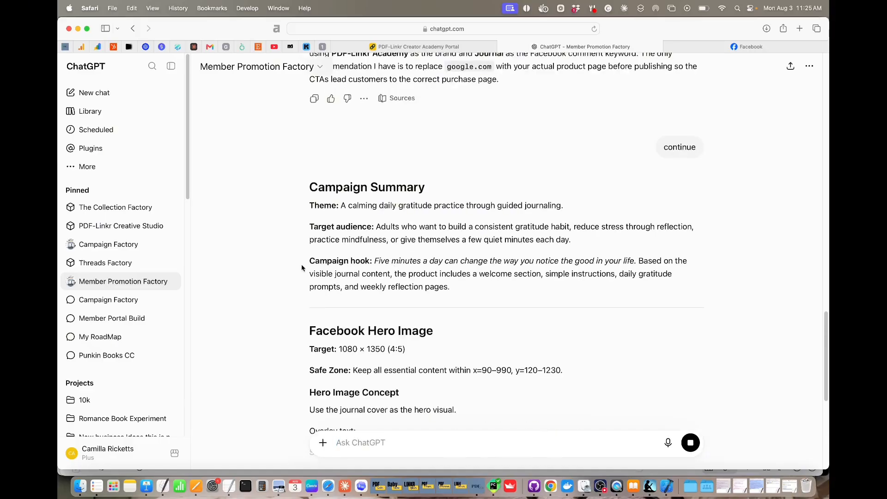
- Review the generated campaign from the summary and Facebook hero image through the Facebook posts, carousel slides and Pinterest pins
{"action": "scroll", "coordinate": [302, 268], "scroll_direction": "down", "scroll_amount": 1}
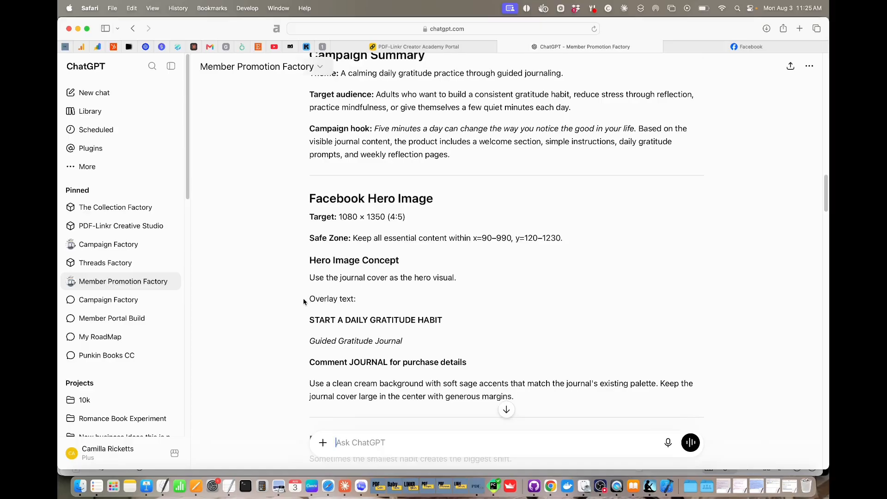
{"action": "scroll", "coordinate": [301, 299], "scroll_direction": "down", "scroll_amount": 2}
{"action": "scroll", "coordinate": [302, 302], "scroll_direction": "down", "scroll_amount": 8}
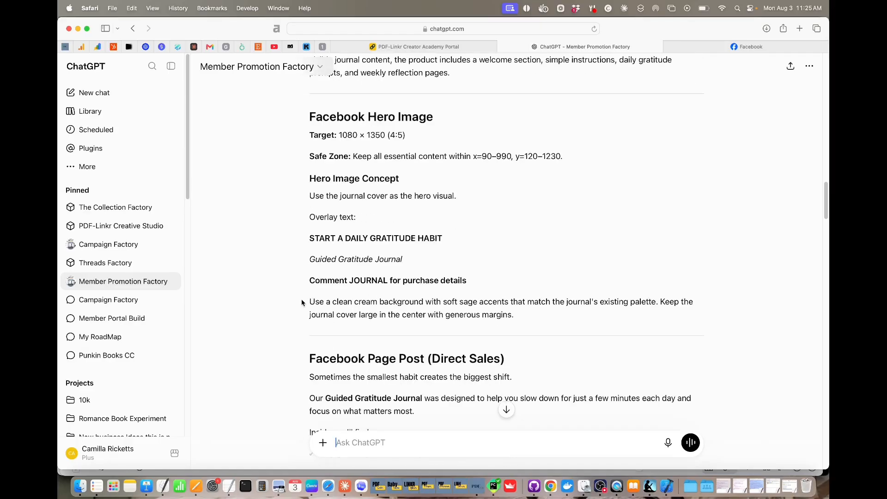
{"action": "scroll", "coordinate": [302, 303], "scroll_direction": "down", "scroll_amount": 12}
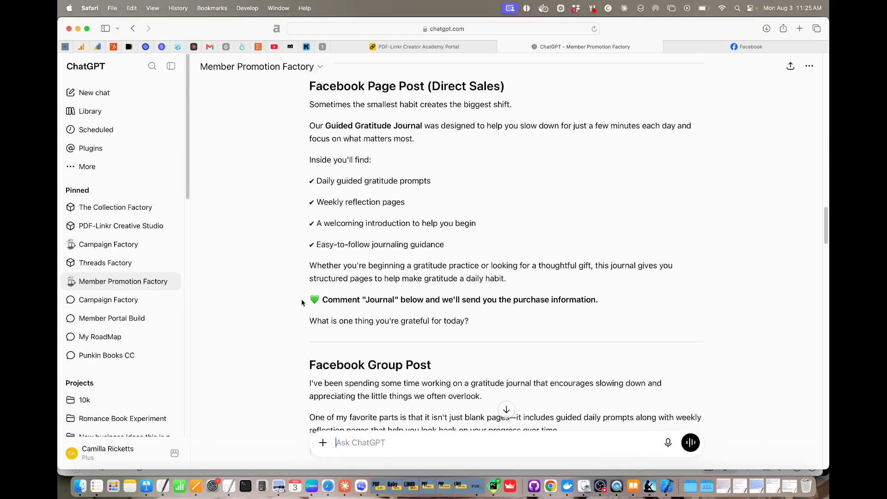
{"action": "scroll", "coordinate": [302, 300], "scroll_direction": "down", "scroll_amount": 17}
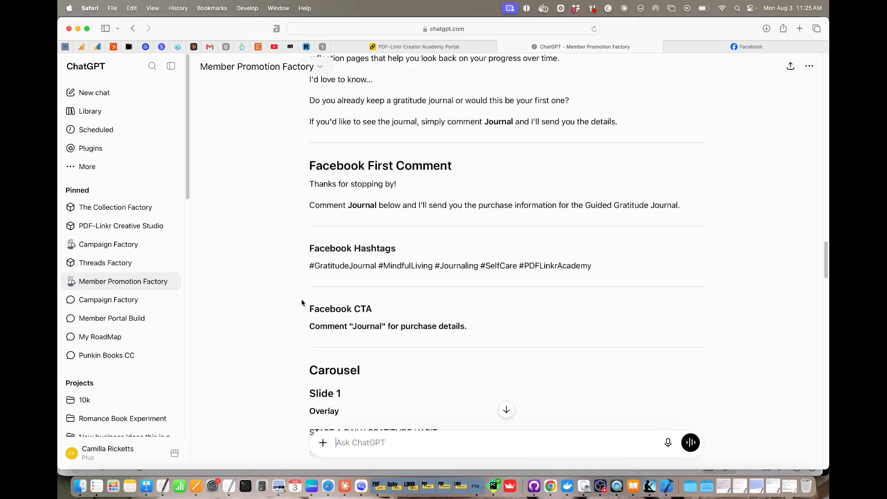
{"action": "scroll", "coordinate": [301, 302], "scroll_direction": "down", "scroll_amount": 14}
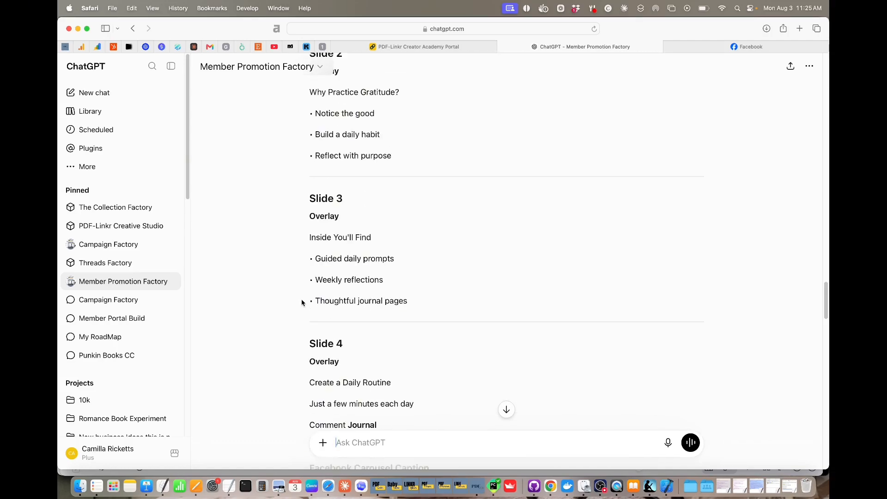
{"action": "scroll", "coordinate": [301, 302], "scroll_direction": "down", "scroll_amount": 15}
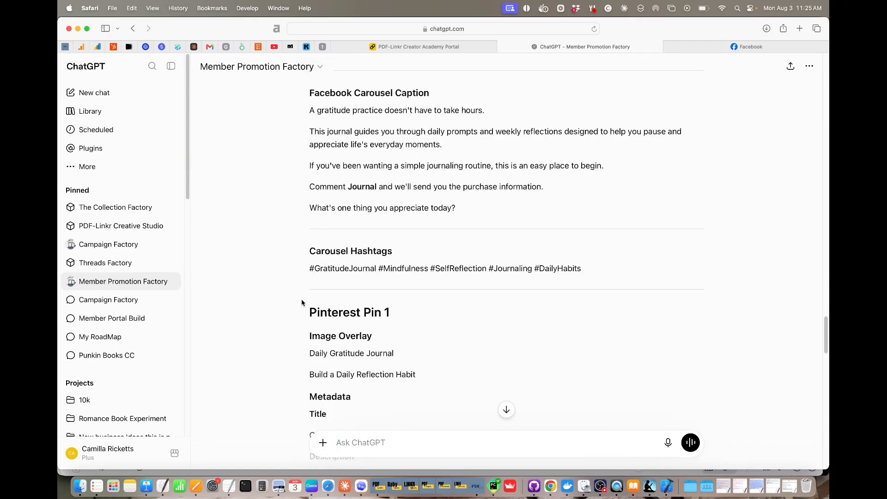
{"action": "scroll", "coordinate": [301, 302], "scroll_direction": "down", "scroll_amount": 20}
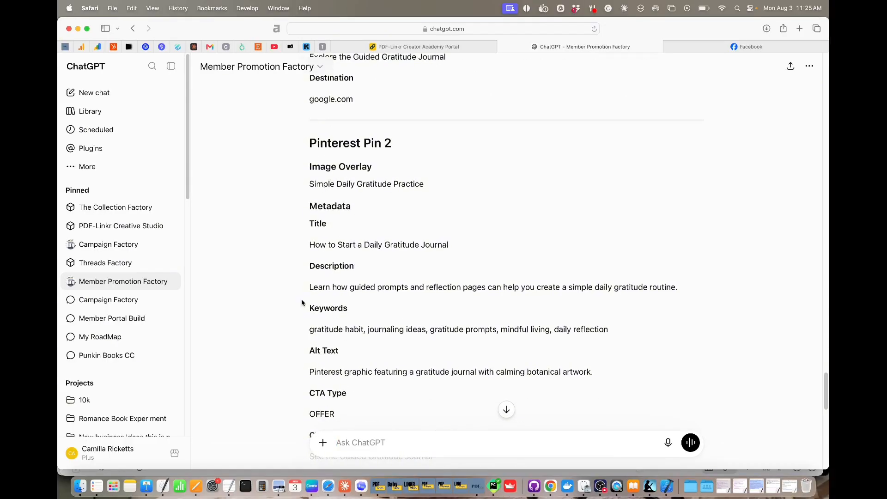
{"action": "scroll", "coordinate": [301, 302], "scroll_direction": "down", "scroll_amount": 20}
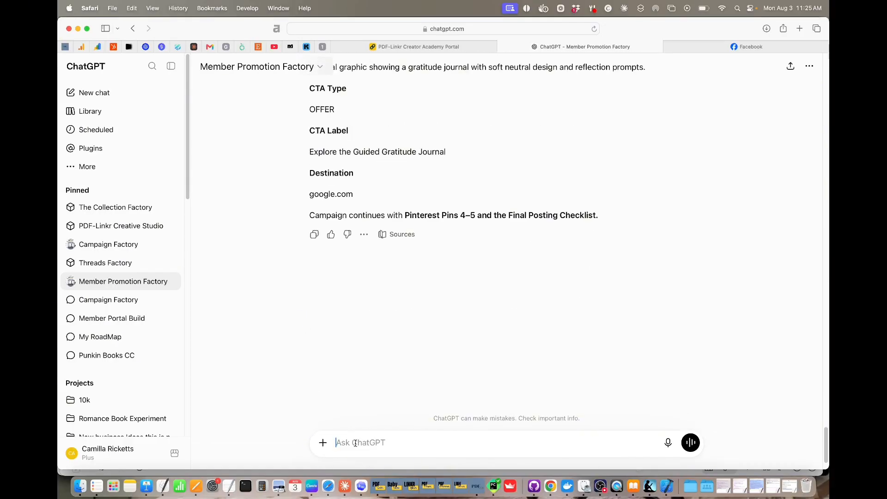
- Send "continue" to have the remaining Pinterest pins and the final posting checklist written
{"action": "type", "text": "con"}
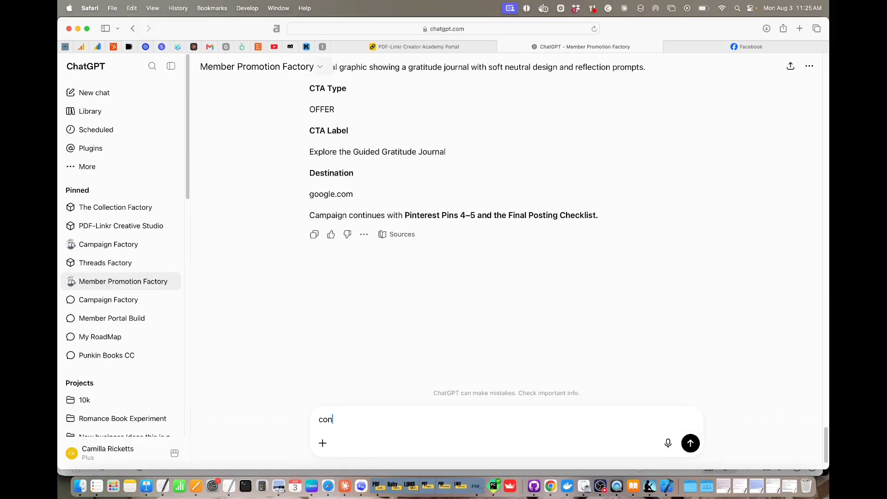
{"action": "type", "text": "tinu"}
{"action": "key", "text": "BackSpace"}
{"action": "type", "text": "nue"}
{"action": "key", "text": "Return"}
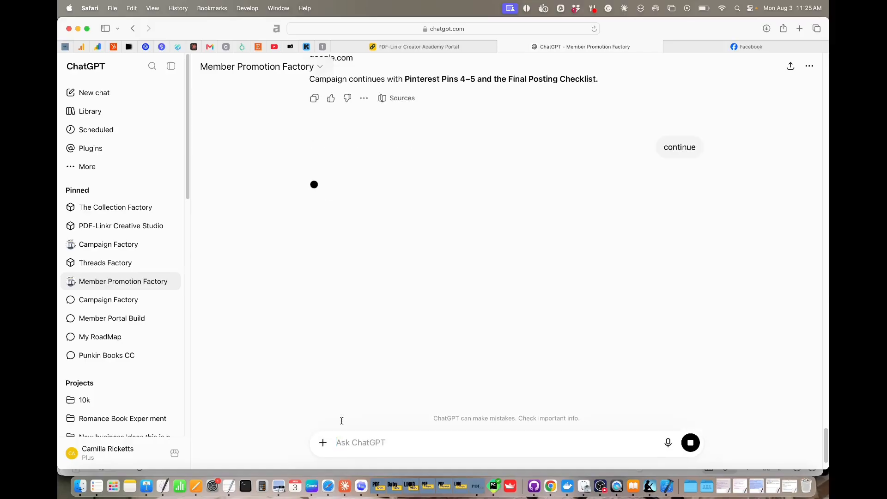
{"action": "scroll", "coordinate": [293, 302], "scroll_direction": "down", "scroll_amount": 3}
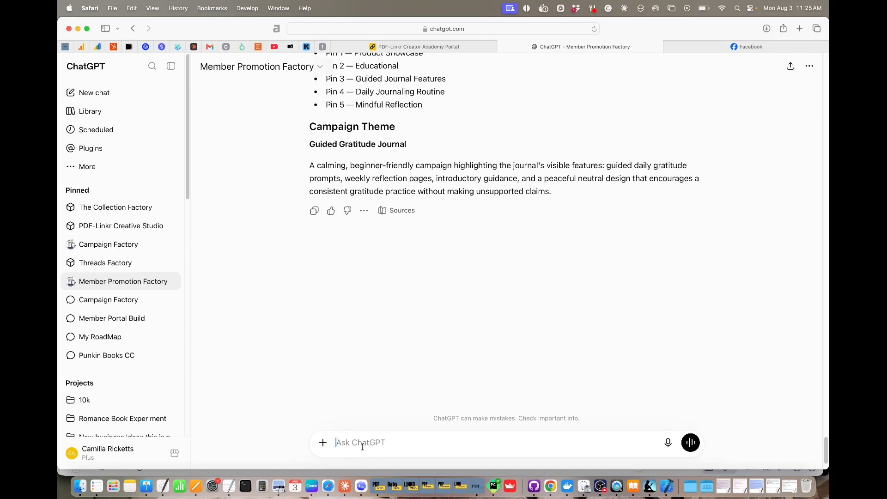
- Send the request "generate the first image" for the campaign
{"action": "type", "text": "generate the "}
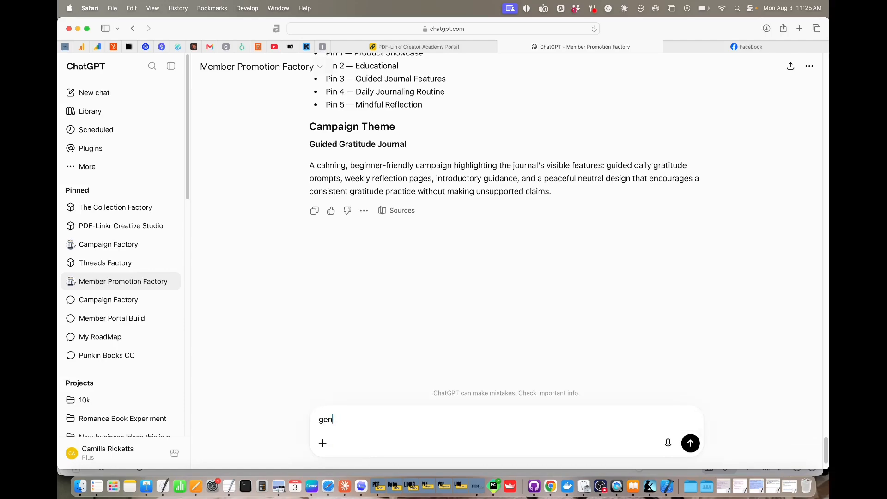
{"action": "type", "text": "first image"}
{"action": "key", "text": "Return"}
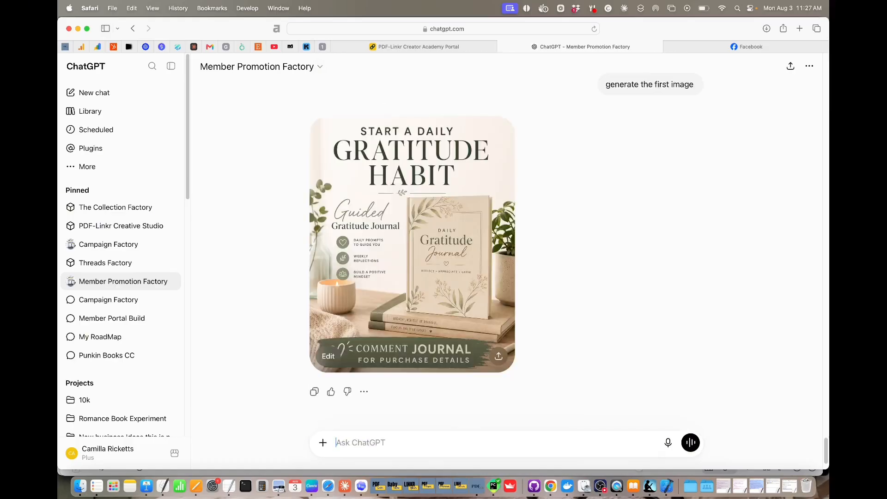
- Review the hero image concept, Facebook post copy and carousel text against the generated image, and clear the stray character from the message
{"action": "type", "text": "⊠"}
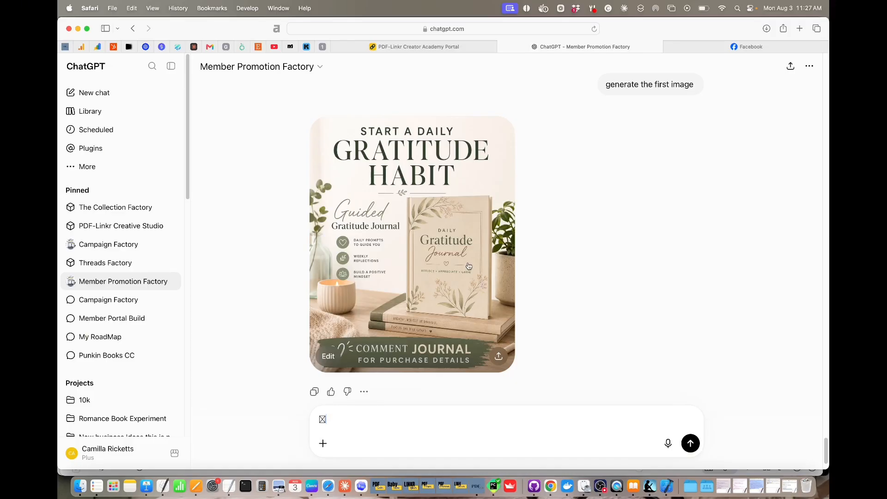
{"action": "scroll", "coordinate": [468, 266], "scroll_direction": "up", "scroll_amount": 10}
{"action": "scroll", "coordinate": [459, 266], "scroll_direction": "up", "scroll_amount": 15}
{"action": "scroll", "coordinate": [459, 265], "scroll_direction": "up", "scroll_amount": 15}
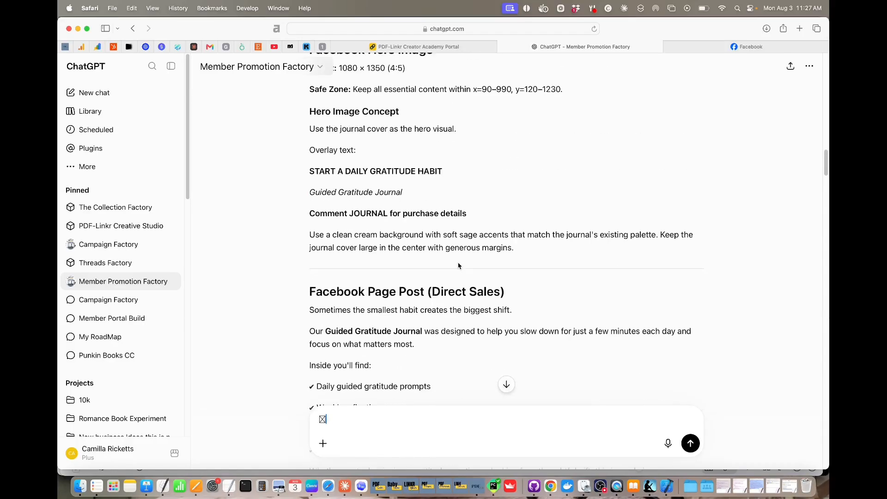
{"action": "scroll", "coordinate": [458, 263], "scroll_direction": "down", "scroll_amount": 5}
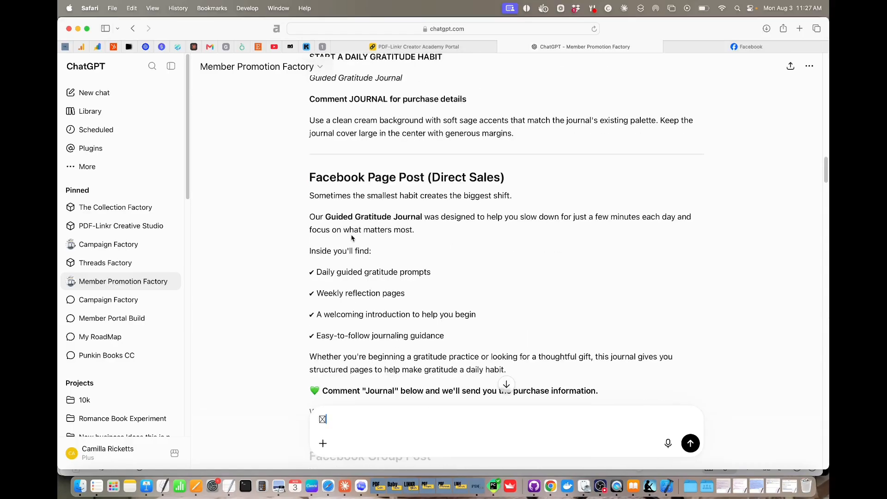
{"action": "scroll", "coordinate": [351, 238], "scroll_direction": "down", "scroll_amount": 5}
{"action": "scroll", "coordinate": [353, 256], "scroll_direction": "up", "scroll_amount": 2}
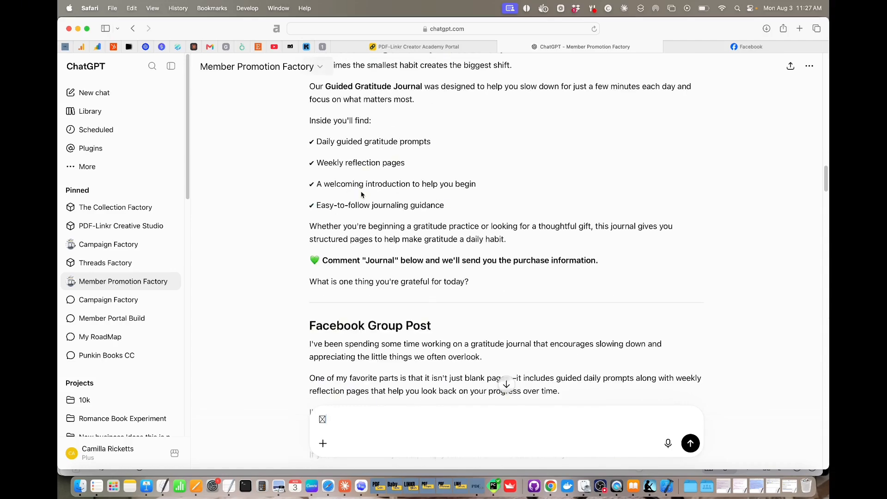
{"action": "scroll", "coordinate": [362, 194], "scroll_direction": "up", "scroll_amount": 1}
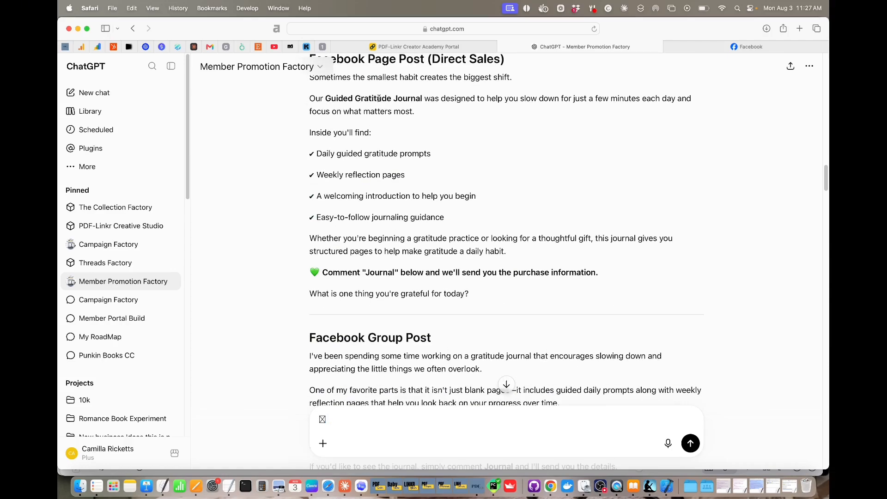
{"action": "scroll", "coordinate": [426, 287], "scroll_direction": "down", "scroll_amount": 10}
{"action": "scroll", "coordinate": [425, 287], "scroll_direction": "down", "scroll_amount": 20}
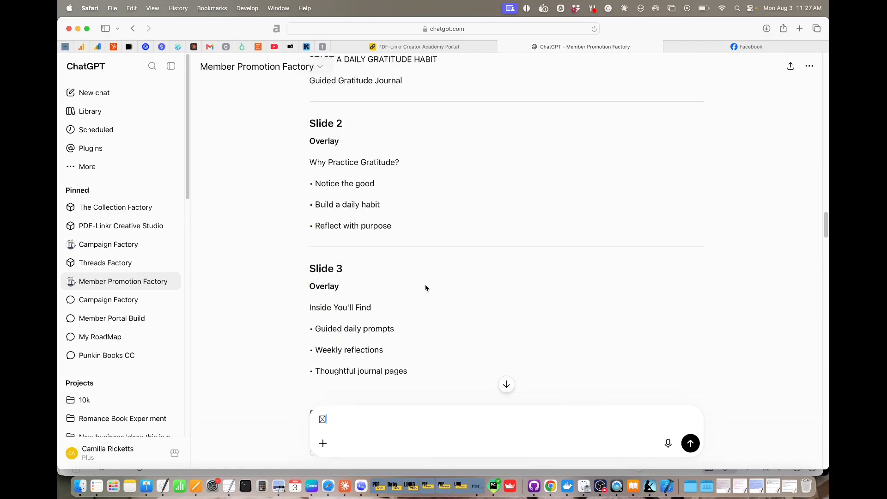
{"action": "scroll", "coordinate": [425, 287], "scroll_direction": "down", "scroll_amount": 20}
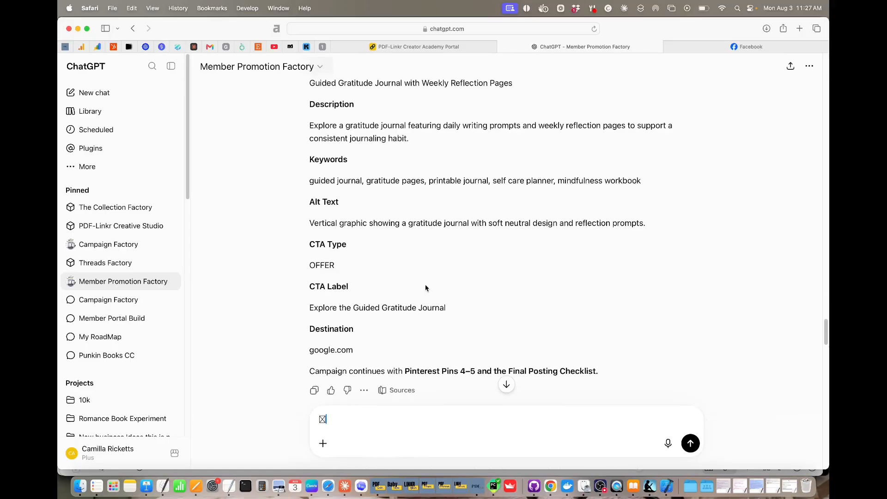
{"action": "scroll", "coordinate": [426, 286], "scroll_direction": "down", "scroll_amount": 20}
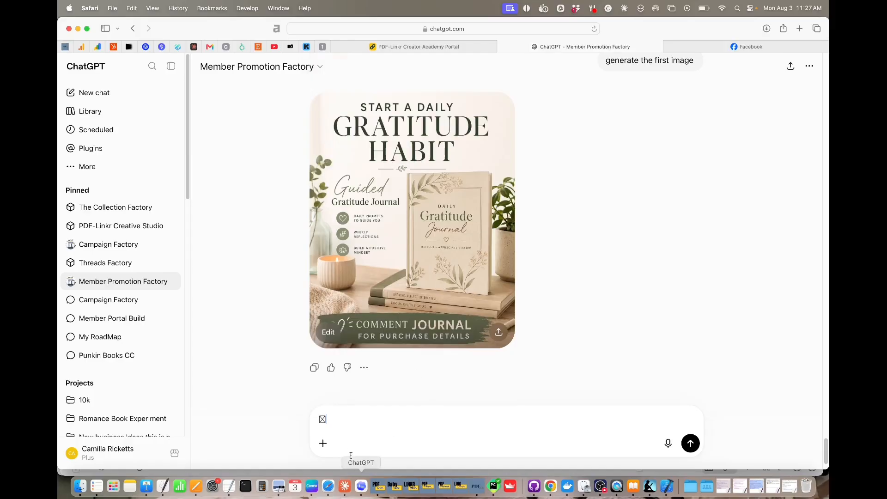
{"action": "left_click_drag", "start_coordinate": [334, 418], "coordinate": [293, 421]}
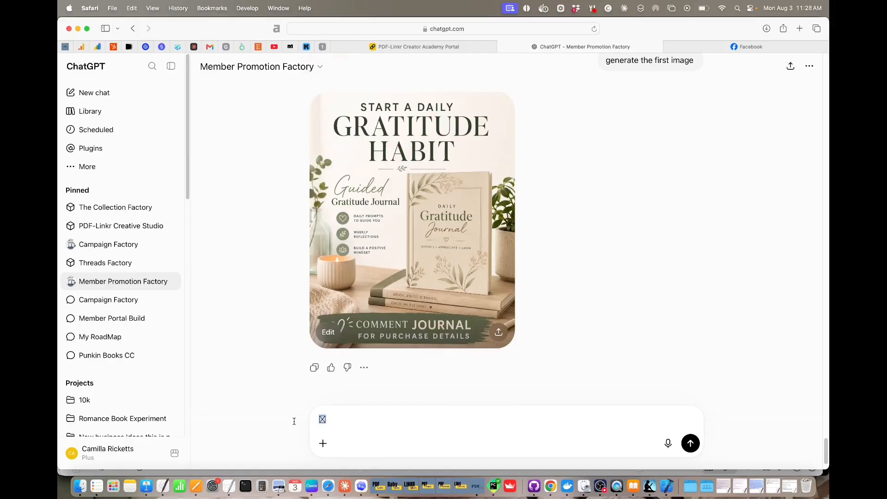
{"action": "key", "text": "BackSpace"}
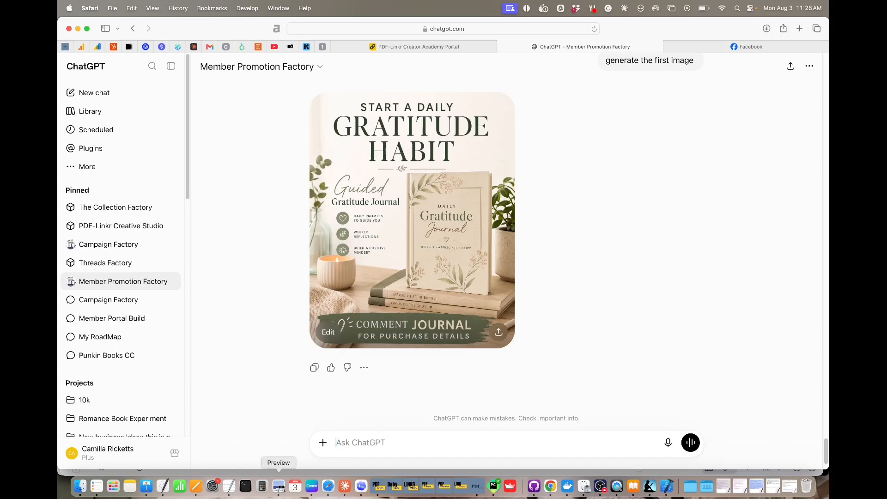
- Switch to Canva and set the Front Pages Gratitude design to download as PNG
{"action": "left_click", "coordinate": [312, 489]}
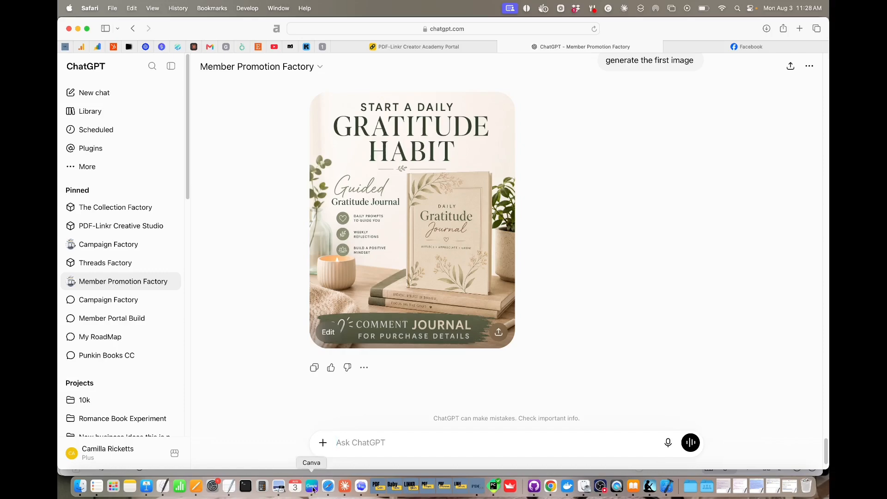
{"action": "left_click", "coordinate": [185, 28]}
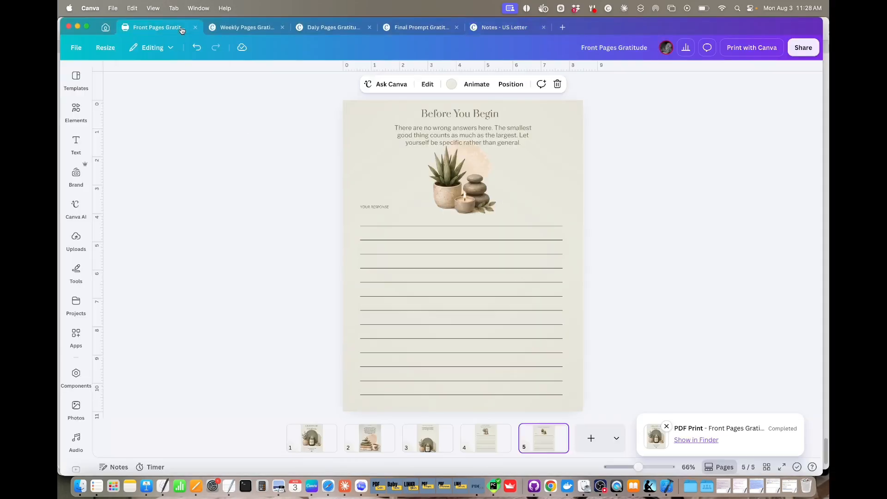
{"action": "left_click", "coordinate": [802, 47]}
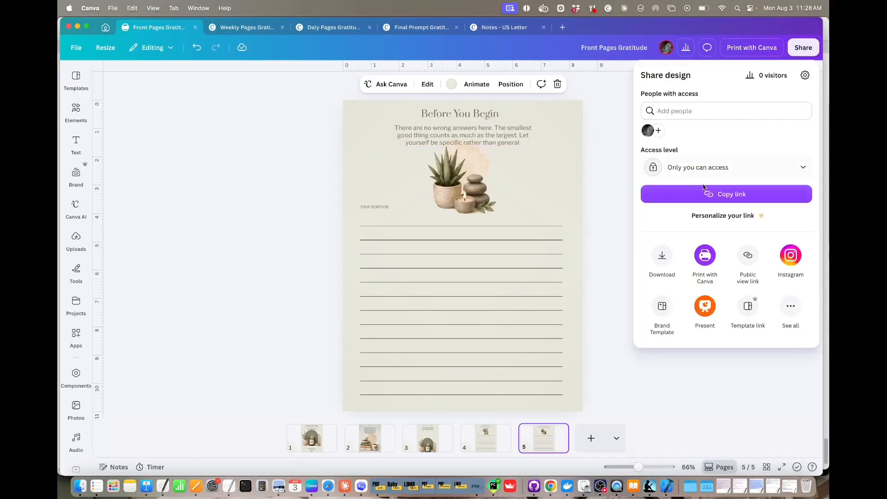
{"action": "left_click", "coordinate": [661, 256]}
{"action": "left_click", "coordinate": [706, 113]}
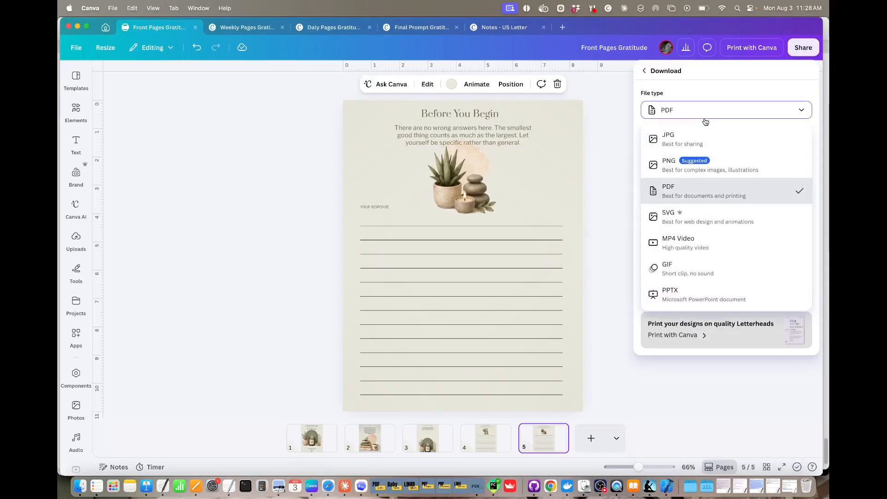
{"action": "left_click", "coordinate": [688, 165]}
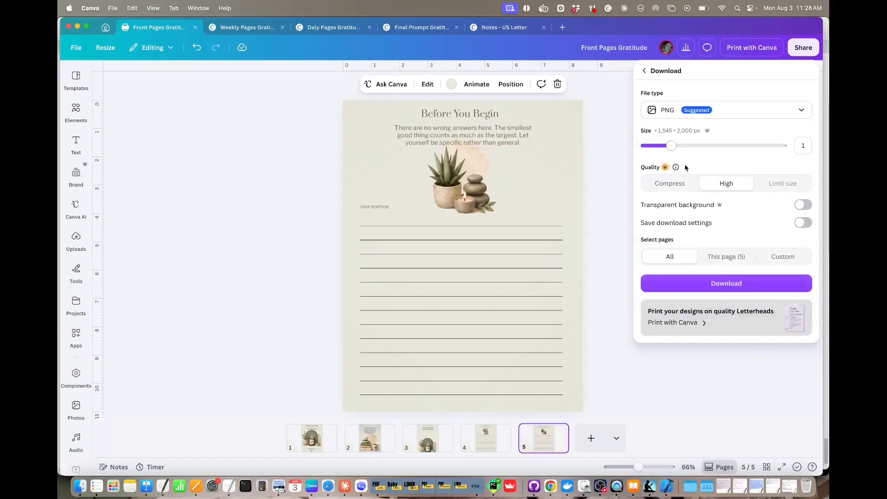
- Download all pages of the design and save the archive as Etsy.zip in the Graditute folder
{"action": "left_click", "coordinate": [714, 285]}
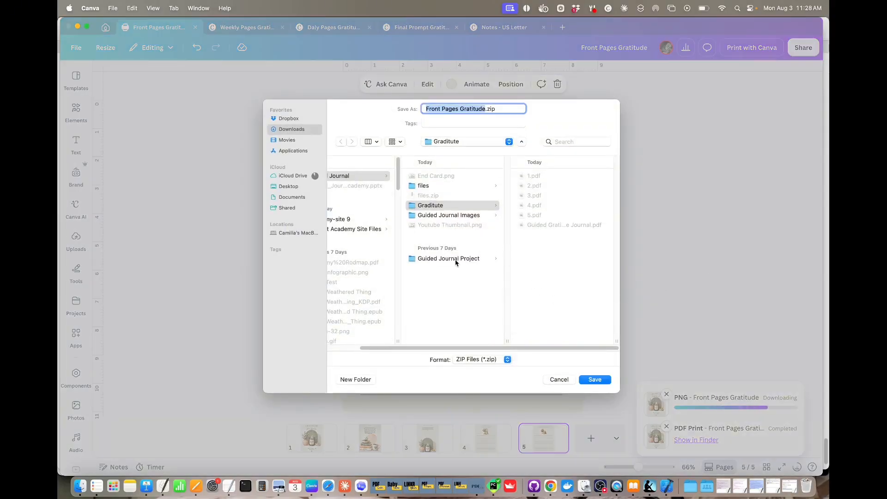
{"action": "type", "text": "Etsy"}
{"action": "key", "text": "Return"}
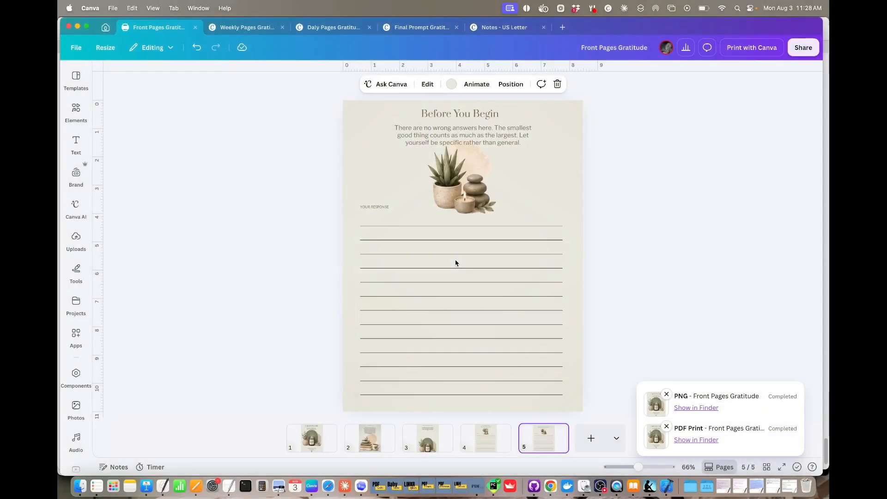
- Return to ChatGPT and send Etsy.zip, requesting an Etsy listing with a 2000x2000px first image, title, description and comma-separated tags
{"action": "left_click", "coordinate": [328, 485]}
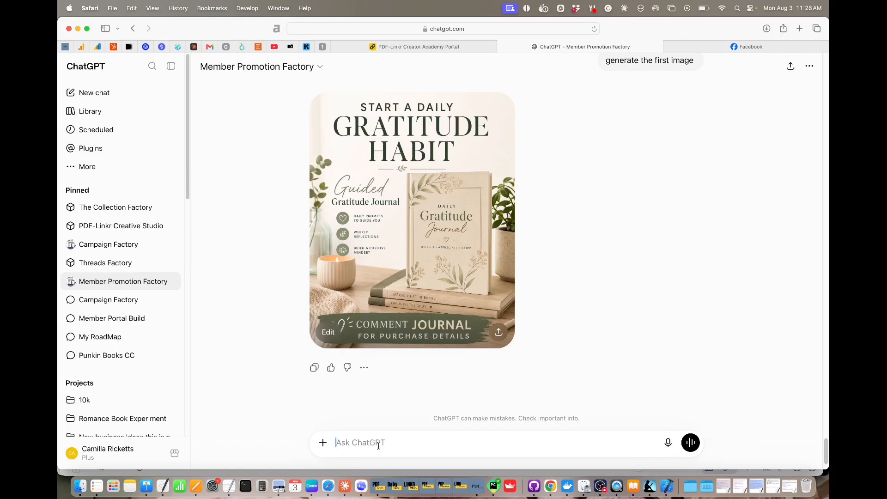
{"action": "type", "text": "I need Etsy "}
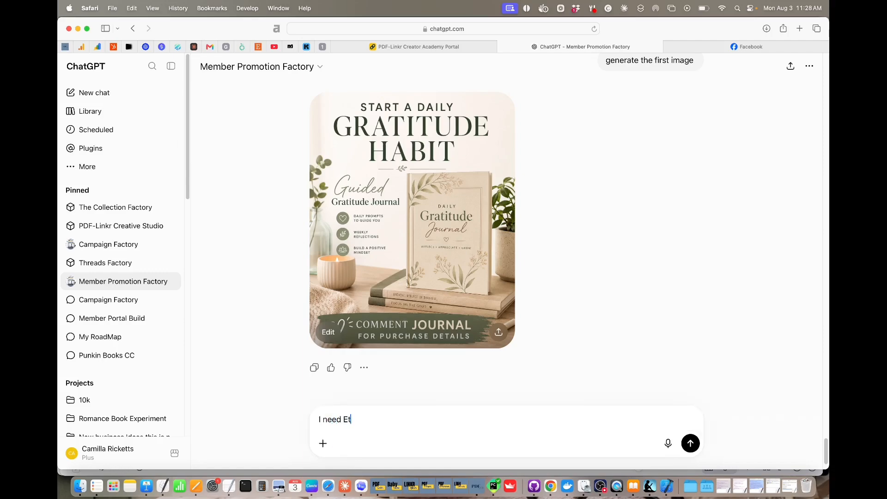
{"action": "type", "text": "Listing"}
{"action": "key", "text": "BackSpace"}
{"action": "key", "text": "BackSpace"}
{"action": "key", "text": "BackSpace"}
{"action": "type", "text": "ng for these images, create the"}
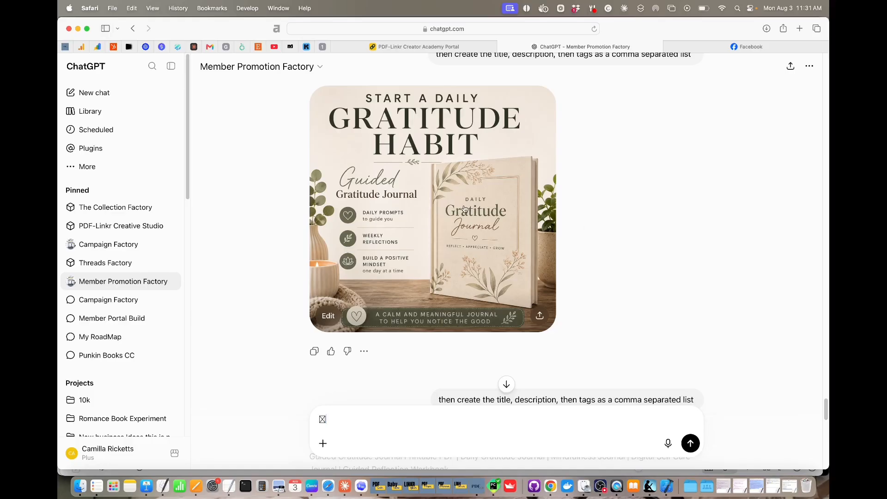
- Review the Etsy listing image, SEO title, description and tags, and compare the image with the first promotion image
{"action": "scroll", "coordinate": [465, 208], "scroll_direction": "down", "scroll_amount": 1}
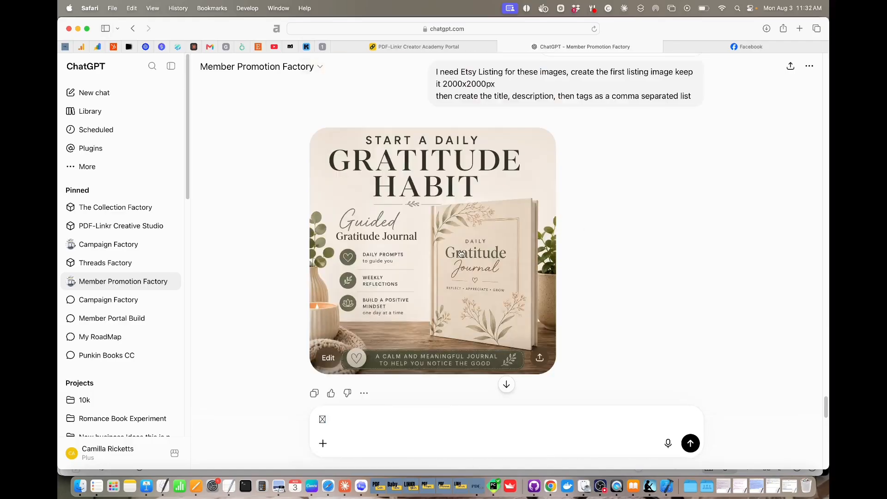
{"action": "scroll", "coordinate": [461, 253], "scroll_direction": "down", "scroll_amount": 7}
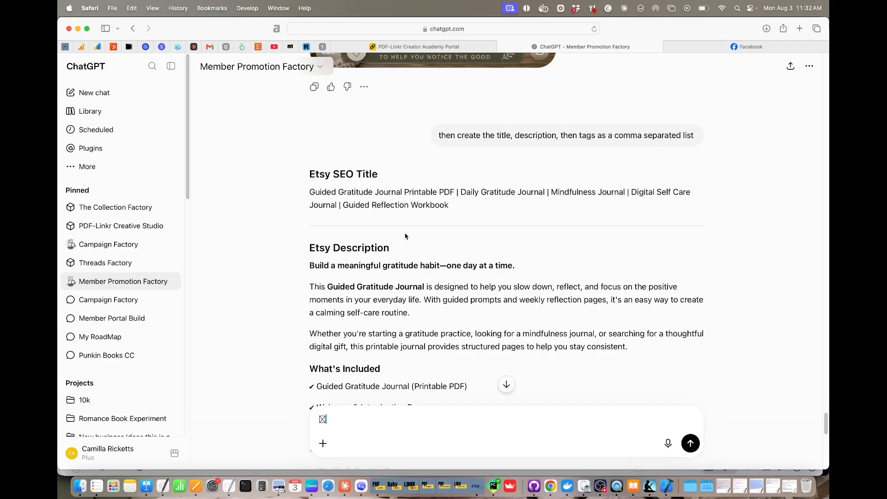
{"action": "scroll", "coordinate": [420, 251], "scroll_direction": "down", "scroll_amount": 7}
{"action": "scroll", "coordinate": [421, 260], "scroll_direction": "down", "scroll_amount": 7}
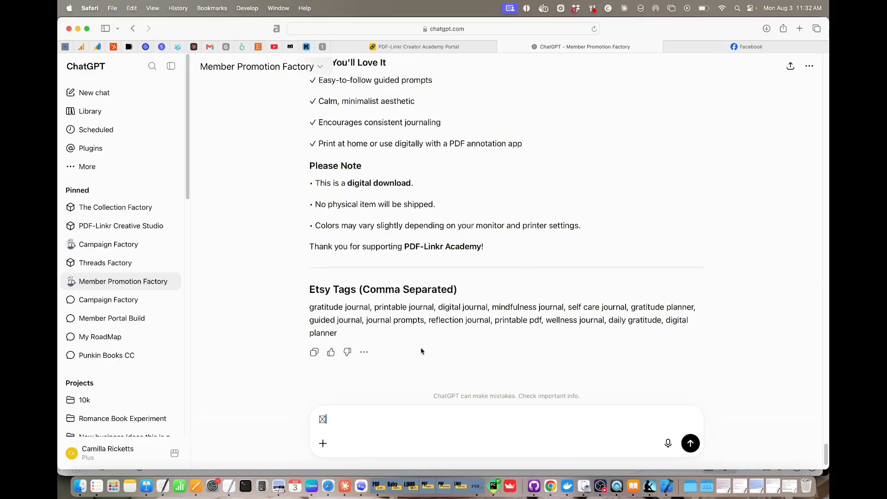
{"action": "scroll", "coordinate": [527, 296], "scroll_direction": "up", "scroll_amount": 1}
{"action": "scroll", "coordinate": [535, 291], "scroll_direction": "up", "scroll_amount": 15}
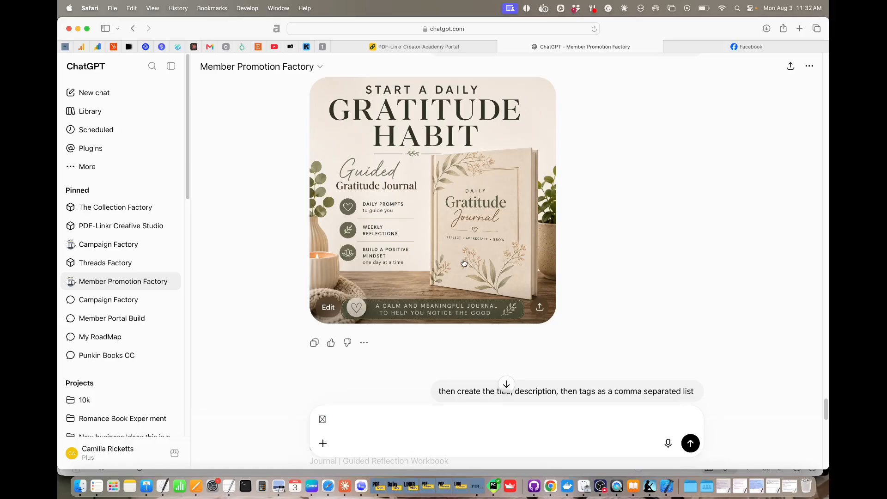
{"action": "scroll", "coordinate": [464, 262], "scroll_direction": "up", "scroll_amount": 10}
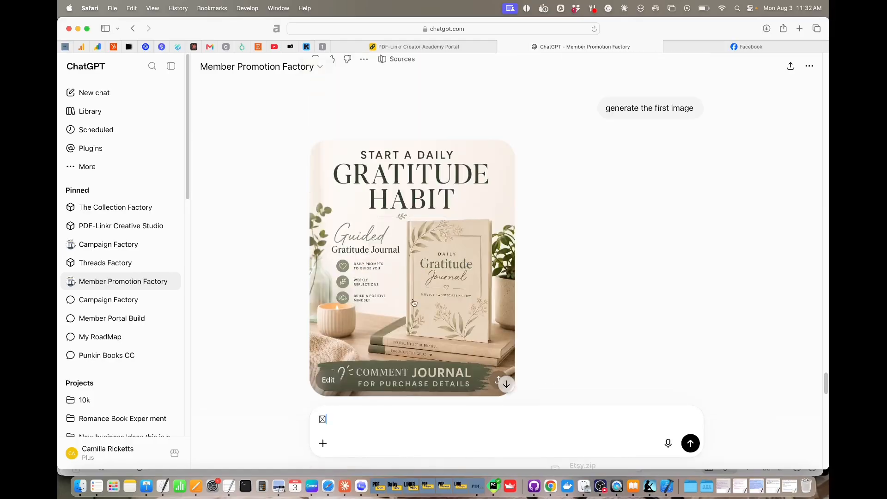
- Replace the stray character in the message and send the request "create the 2nd promotion image"
{"action": "left_click_drag", "start_coordinate": [344, 414], "coordinate": [279, 413]}
{"action": "type", "text": "create the 2nd promotion image"}
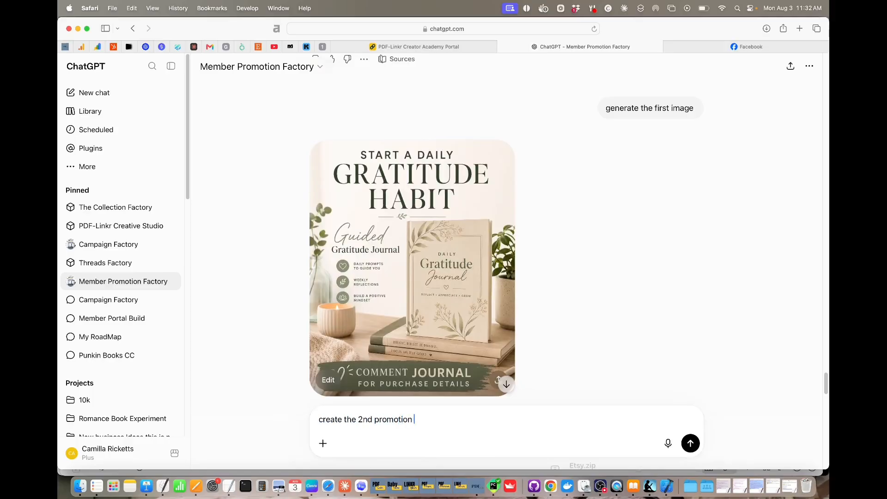
{"action": "key", "text": "Return"}
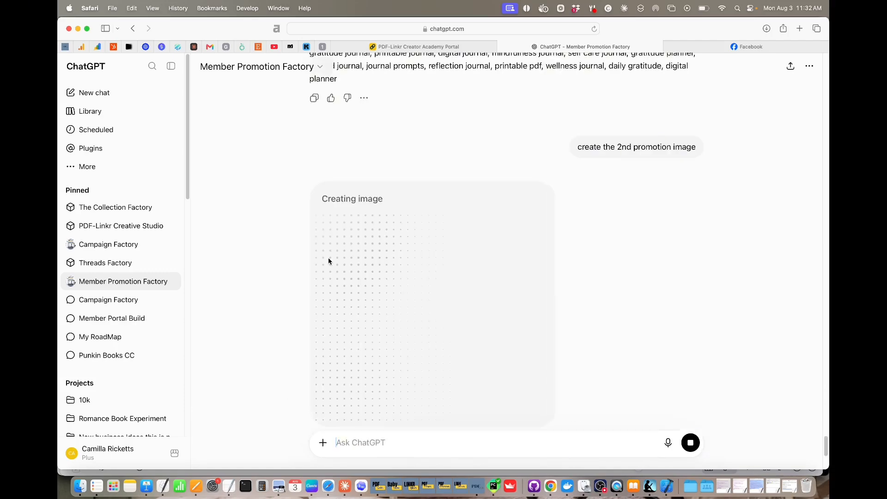
- Examine the second promotion image and the first Pinterest pin generated for the gratitude journal
{"action": "scroll", "coordinate": [467, 262], "scroll_direction": "up", "scroll_amount": 10}
{"action": "scroll", "coordinate": [466, 263], "scroll_direction": "down", "scroll_amount": 5}
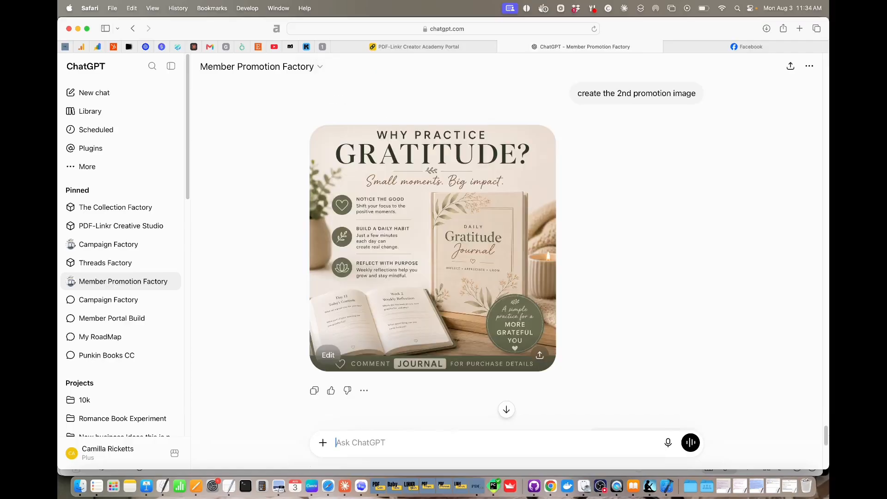
{"action": "type", "text": "⊠"}
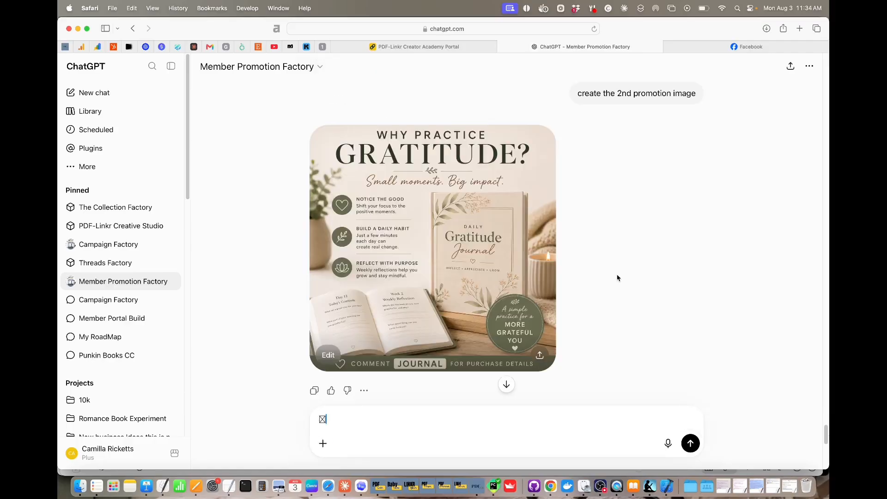
{"action": "scroll", "coordinate": [608, 280], "scroll_direction": "up", "scroll_amount": 2}
{"action": "scroll", "coordinate": [608, 280], "scroll_direction": "up", "scroll_amount": 4}
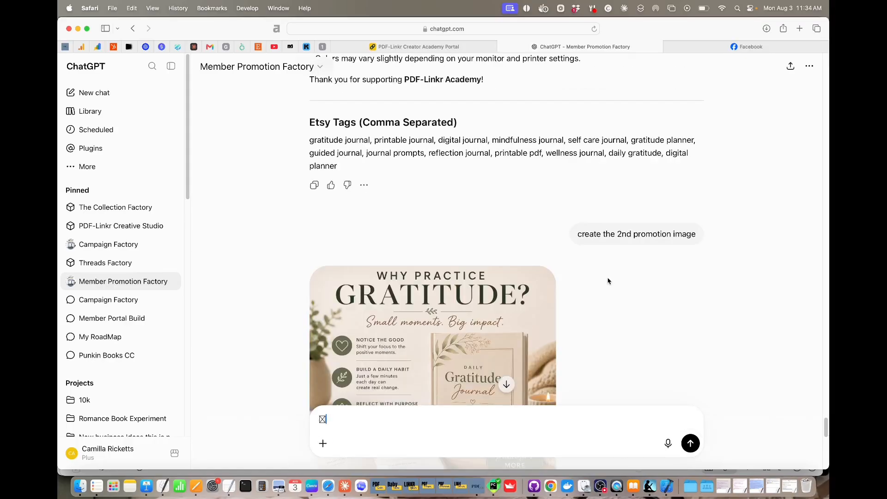
{"action": "scroll", "coordinate": [608, 281], "scroll_direction": "down", "scroll_amount": 5}
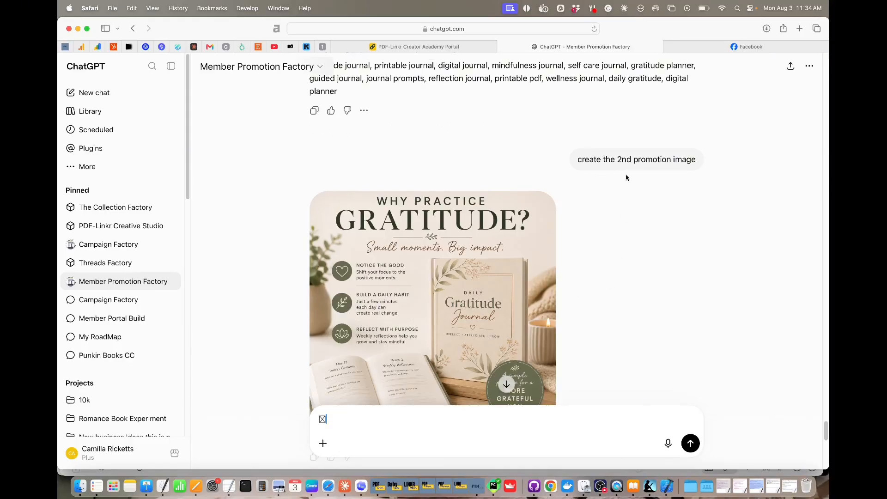
{"action": "scroll", "coordinate": [601, 249], "scroll_direction": "down", "scroll_amount": 1}
{"action": "scroll", "coordinate": [604, 261], "scroll_direction": "down", "scroll_amount": 2}
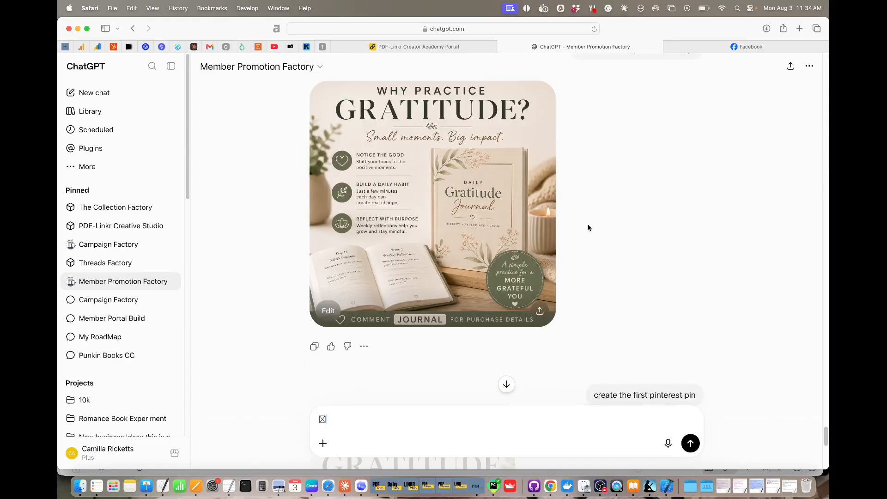
{"action": "scroll", "coordinate": [587, 228], "scroll_direction": "down", "scroll_amount": 3}
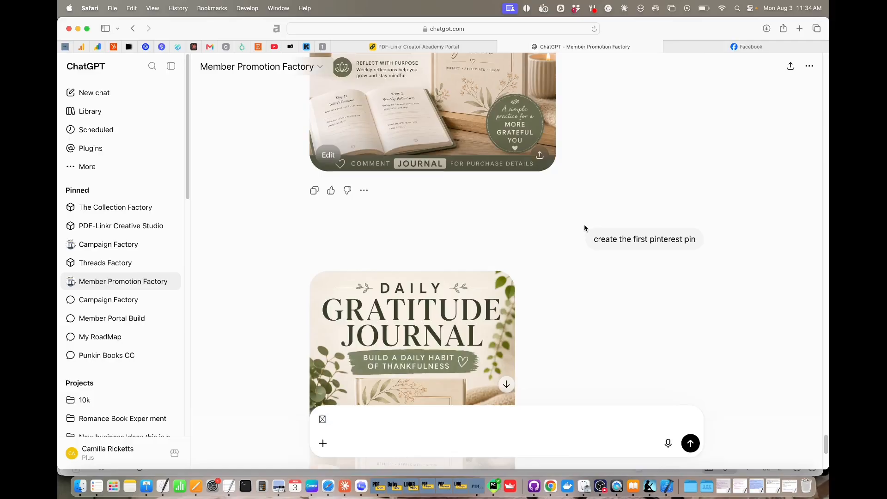
{"action": "scroll", "coordinate": [584, 225], "scroll_direction": "down", "scroll_amount": 4}
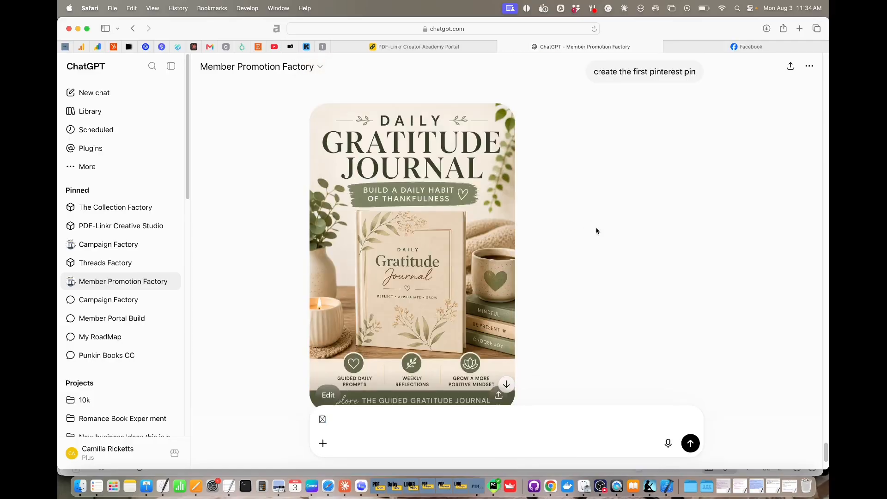
{"action": "scroll", "coordinate": [443, 229], "scroll_direction": "down", "scroll_amount": 3}
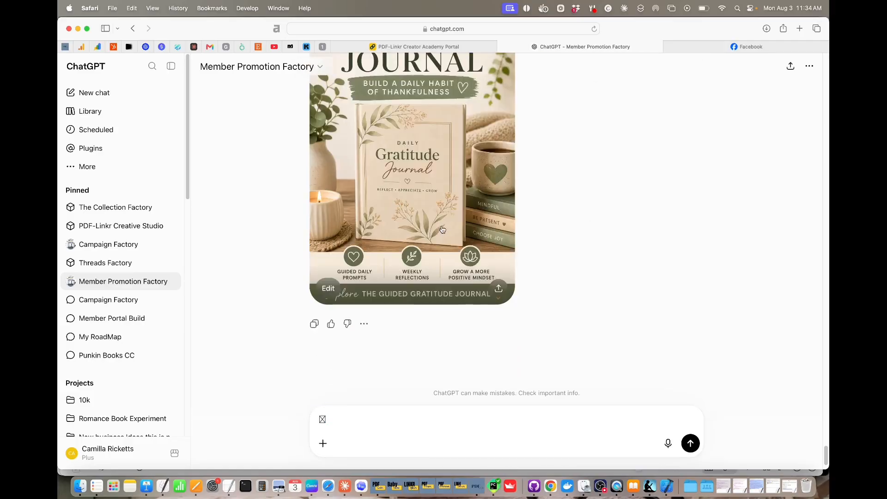
{"action": "scroll", "coordinate": [443, 230], "scroll_direction": "up", "scroll_amount": 1}
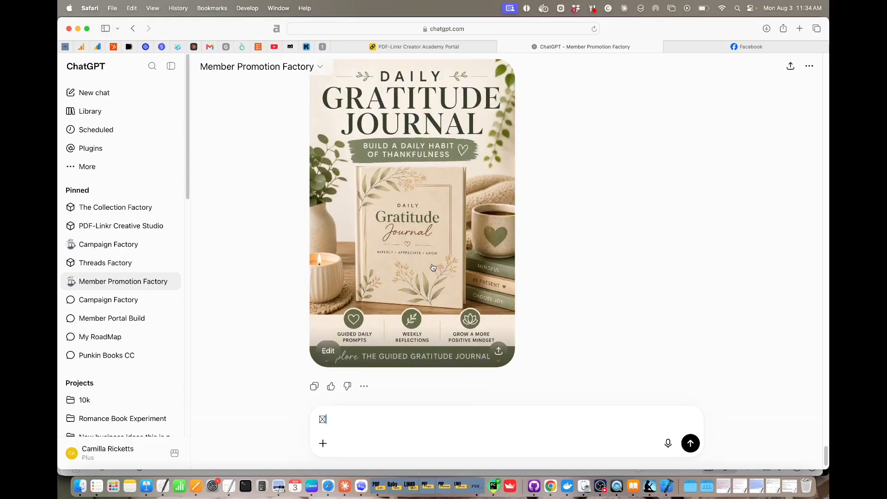
{"action": "scroll", "coordinate": [432, 267], "scroll_direction": "down", "scroll_amount": 1}
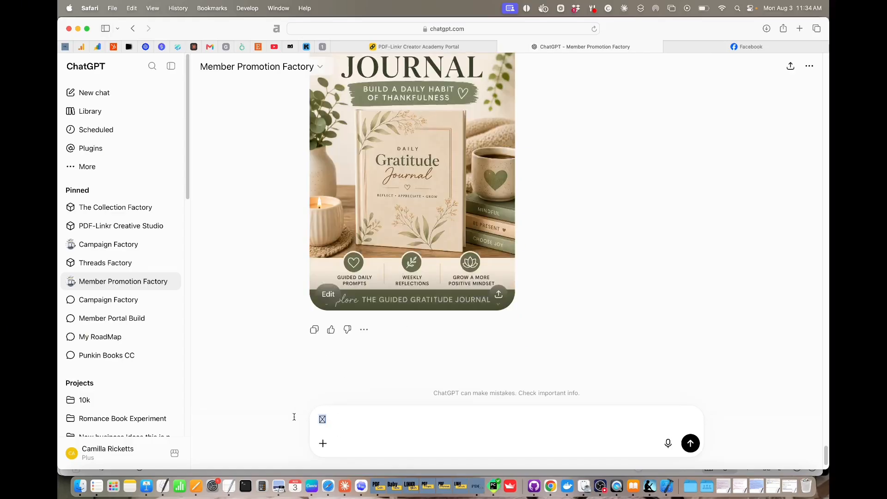
- Send the request "make a ig reel cover" for the journal campaign
{"action": "type", "text": "make a"}
{"action": "type", "text": " in"}
{"action": "type", "text": " reel cover"}
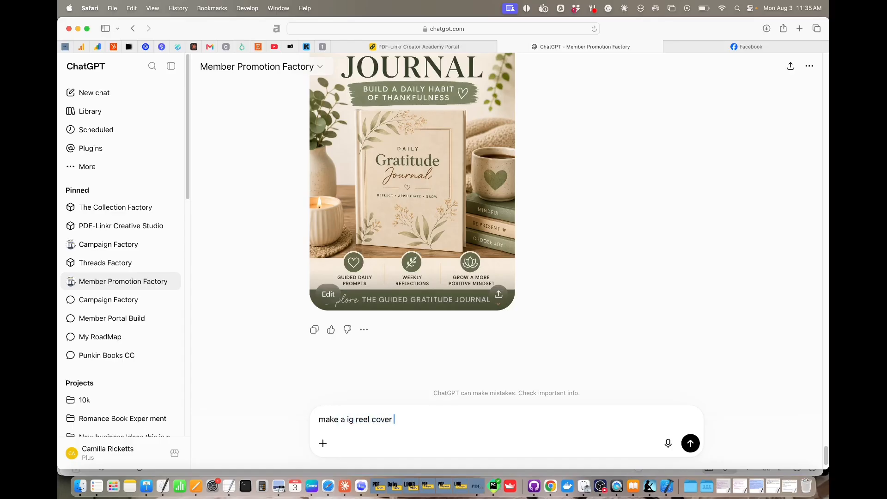
{"action": "key", "text": "Return"}
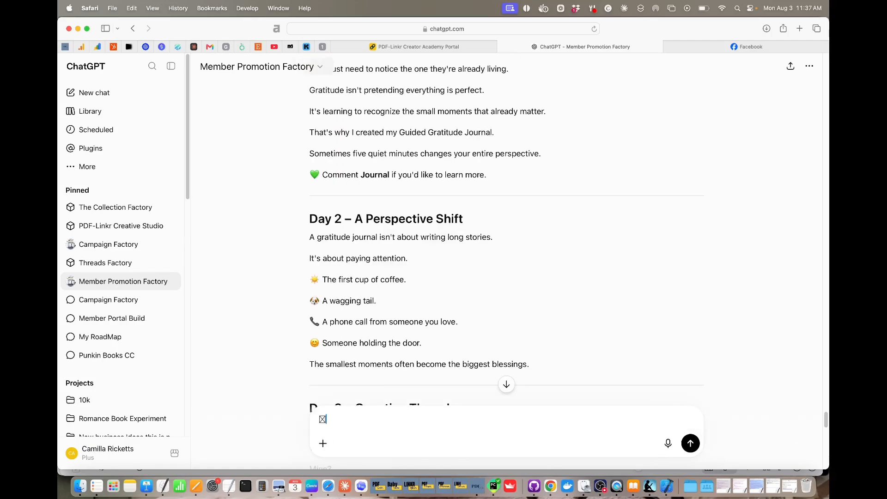
- Review the Instagram reel cover and the opening days of the 7-day Threads campaign
{"action": "scroll", "coordinate": [525, 299], "scroll_direction": "up", "scroll_amount": 10}
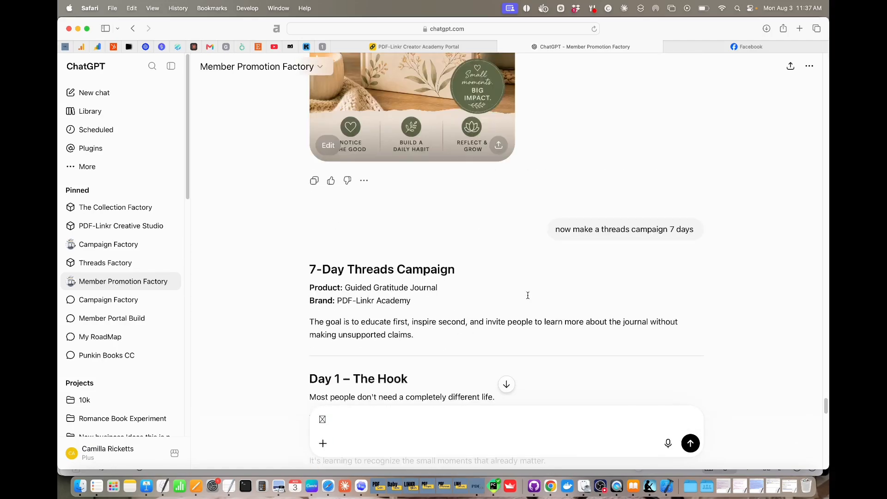
{"action": "scroll", "coordinate": [528, 298], "scroll_direction": "up", "scroll_amount": 4}
{"action": "scroll", "coordinate": [453, 242], "scroll_direction": "up", "scroll_amount": 3}
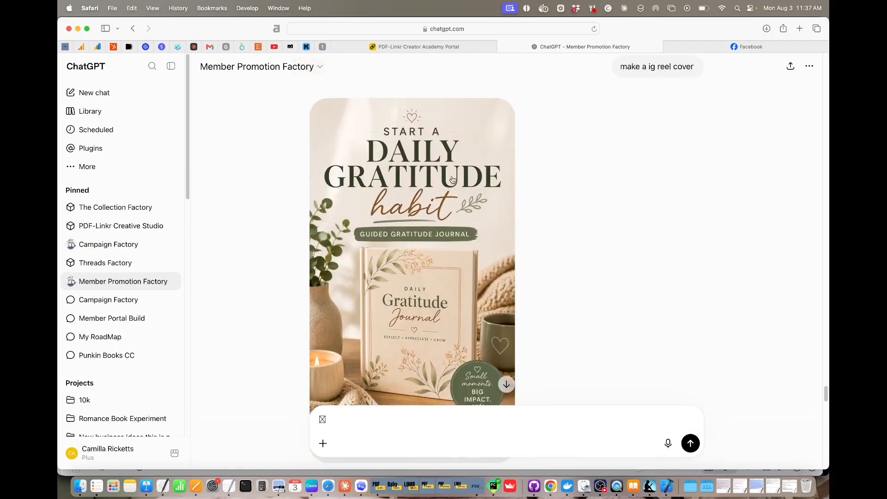
{"action": "scroll", "coordinate": [452, 240], "scroll_direction": "down", "scroll_amount": 3}
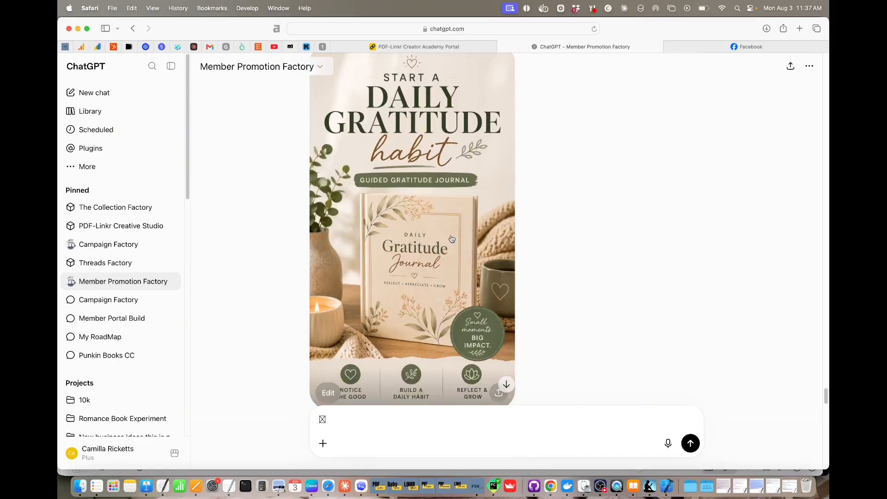
{"action": "scroll", "coordinate": [598, 257], "scroll_direction": "down", "scroll_amount": 10}
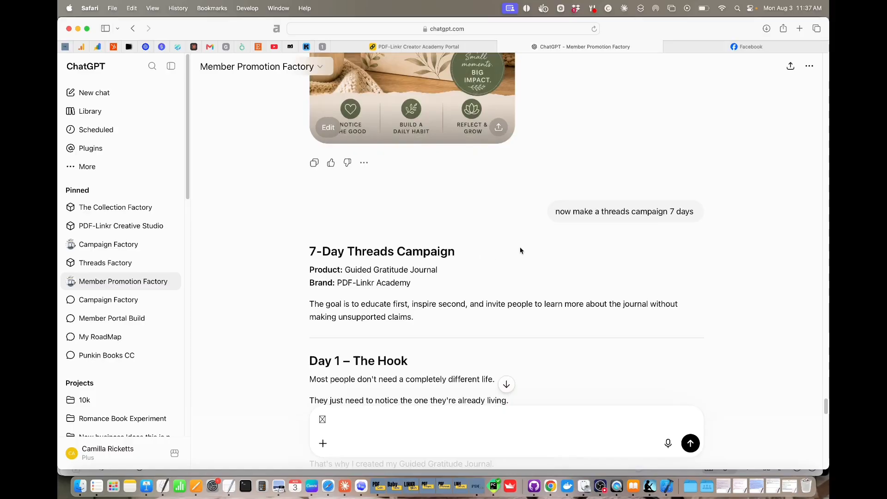
{"action": "scroll", "coordinate": [505, 269], "scroll_direction": "down", "scroll_amount": 1}
{"action": "scroll", "coordinate": [505, 273], "scroll_direction": "down", "scroll_amount": 3}
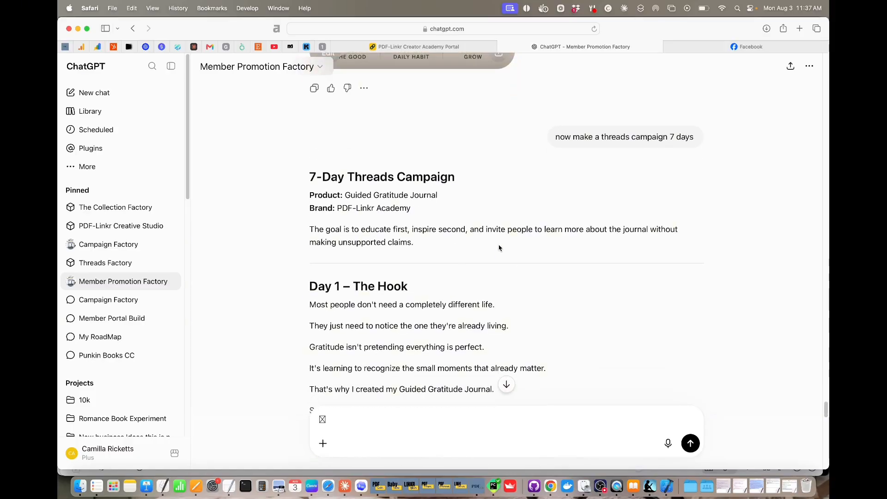
{"action": "scroll", "coordinate": [504, 249], "scroll_direction": "down", "scroll_amount": 7}
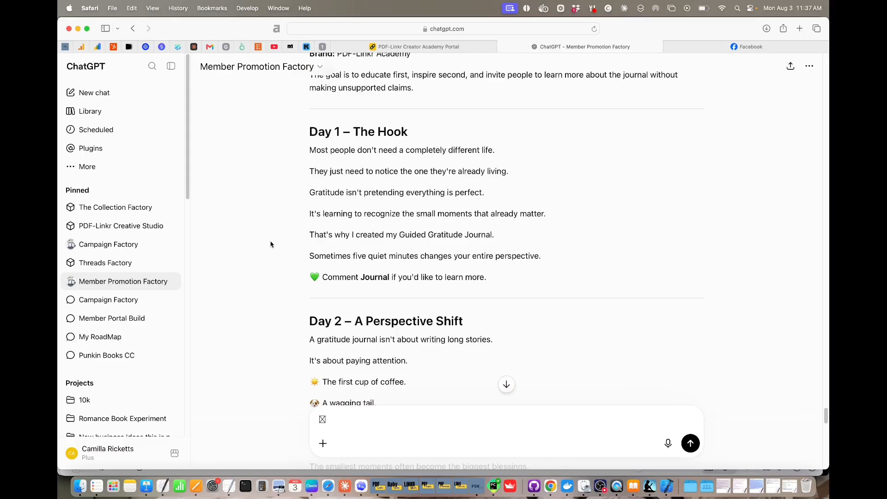
- Read through the 7-day Threads campaign from Day 1 to the suggested hashtags
{"action": "scroll", "coordinate": [283, 239], "scroll_direction": "up", "scroll_amount": 2}
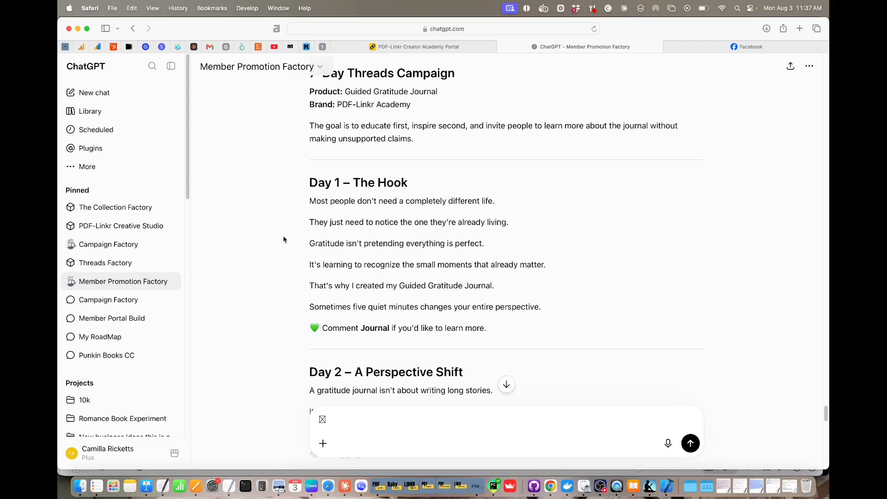
{"action": "scroll", "coordinate": [284, 239], "scroll_direction": "down", "scroll_amount": 7}
{"action": "scroll", "coordinate": [283, 239], "scroll_direction": "down", "scroll_amount": 11}
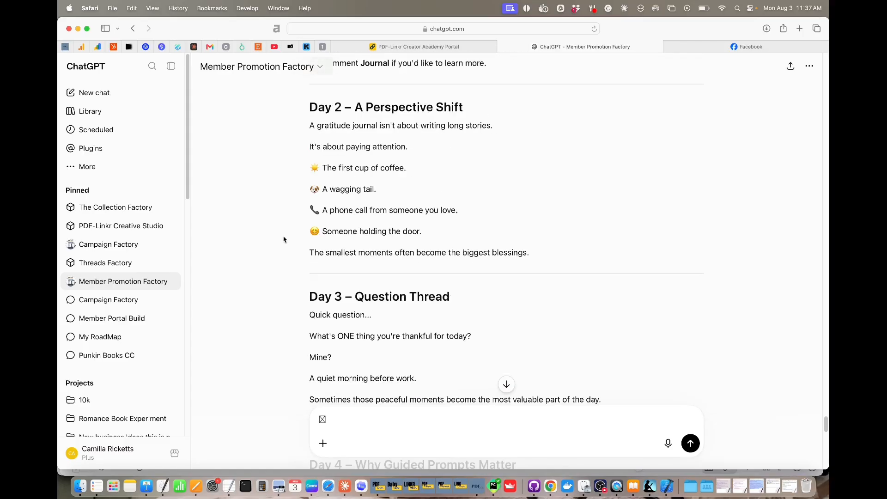
{"action": "scroll", "coordinate": [284, 239], "scroll_direction": "down", "scroll_amount": 11}
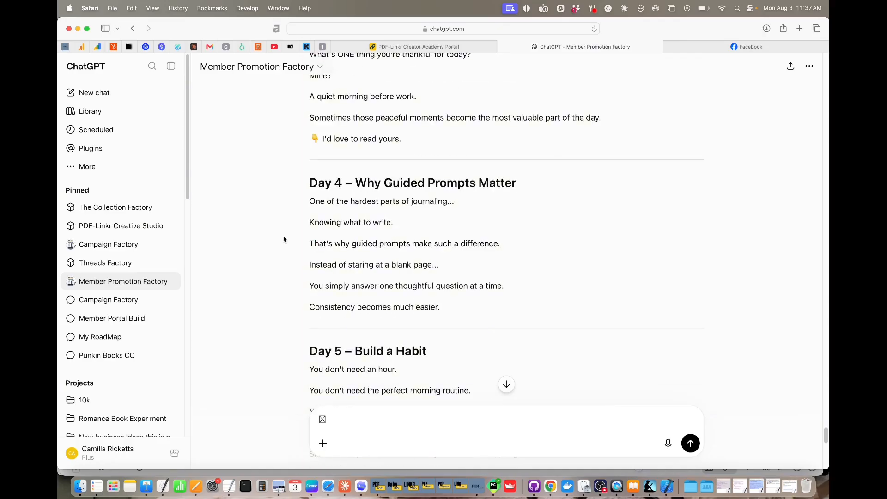
{"action": "scroll", "coordinate": [284, 239], "scroll_direction": "down", "scroll_amount": 14}
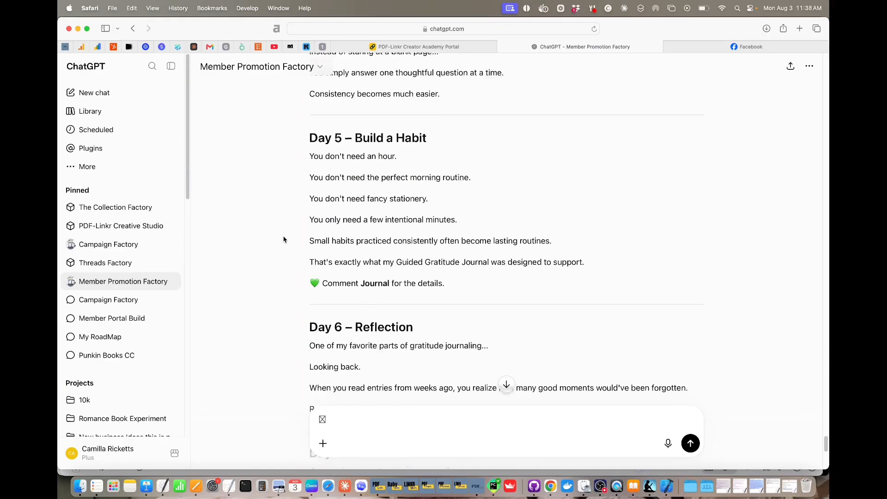
{"action": "scroll", "coordinate": [283, 239], "scroll_direction": "down", "scroll_amount": 7}
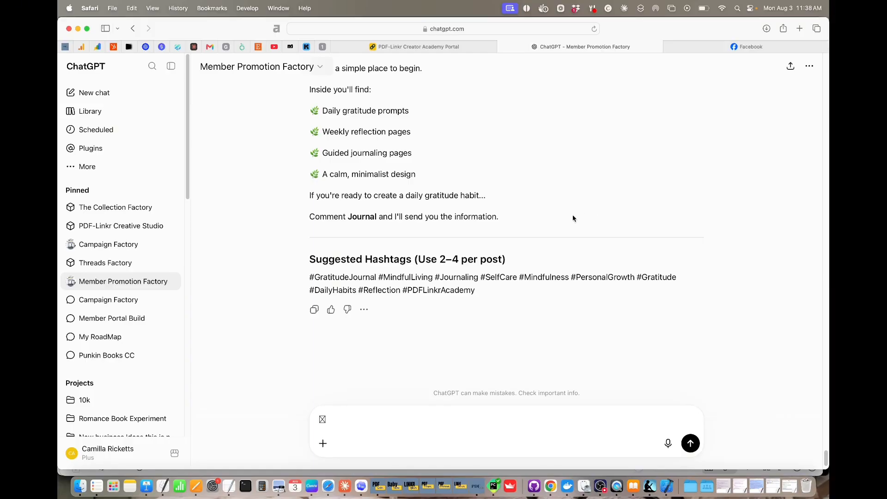
- Switch to the PDF-Linkr Creator Academy portal and mark the Promotion Factory tool complete for the Guided Gratitude Journal
{"action": "left_click", "coordinate": [448, 47]}
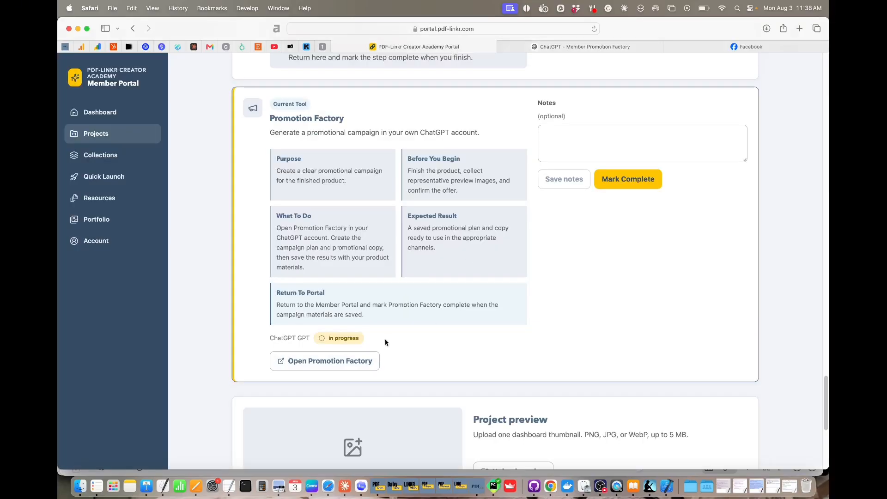
{"action": "left_click", "coordinate": [621, 182]}
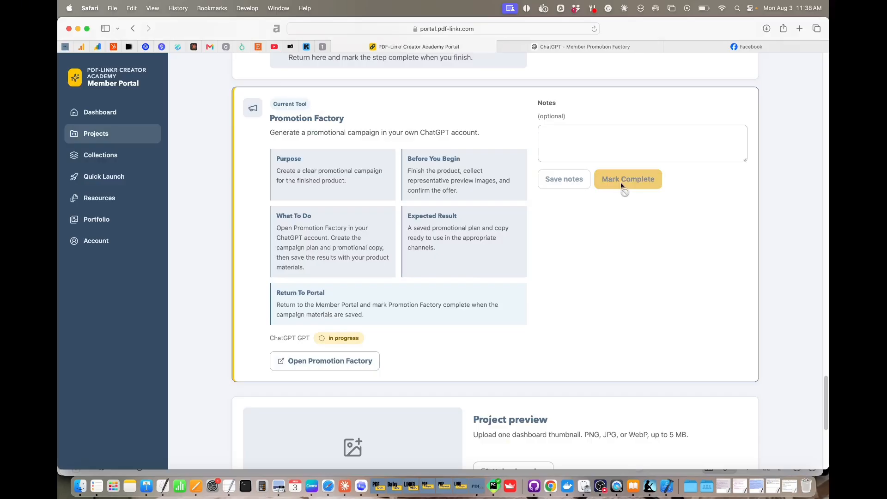
- Upload 1.png from the Etsy folder inside Graditute as the project's preview image
{"action": "scroll", "coordinate": [583, 289], "scroll_direction": "down", "scroll_amount": 2}
{"action": "scroll", "coordinate": [583, 290], "scroll_direction": "down", "scroll_amount": 2}
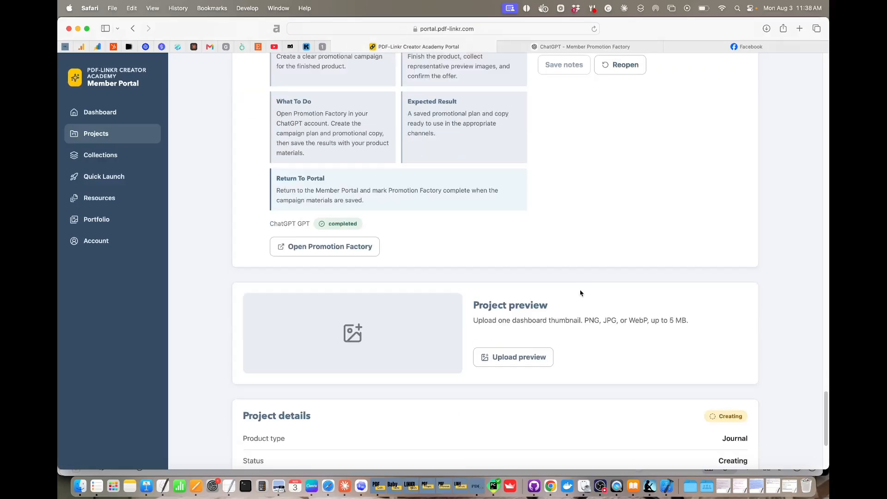
{"action": "left_click", "coordinate": [517, 364]}
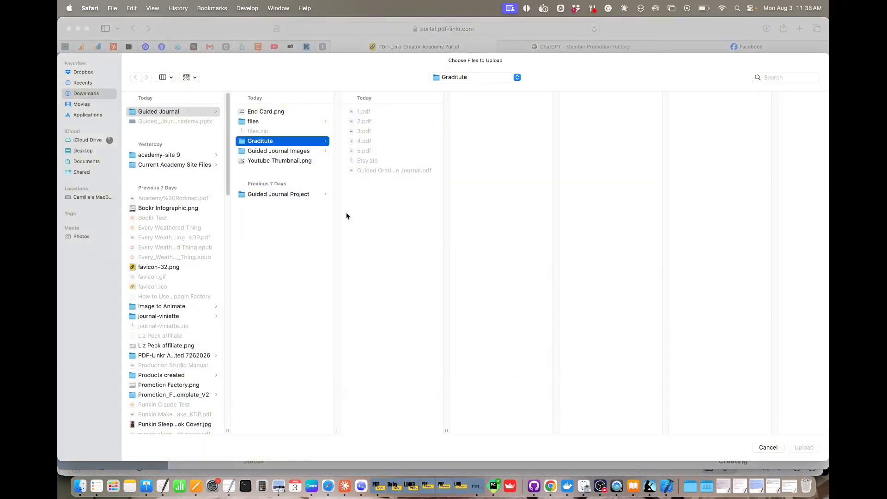
{"action": "left_click", "coordinate": [300, 152]}
{"action": "left_click", "coordinate": [305, 142]}
{"action": "left_click", "coordinate": [305, 151]}
{"action": "left_click", "coordinate": [376, 151]}
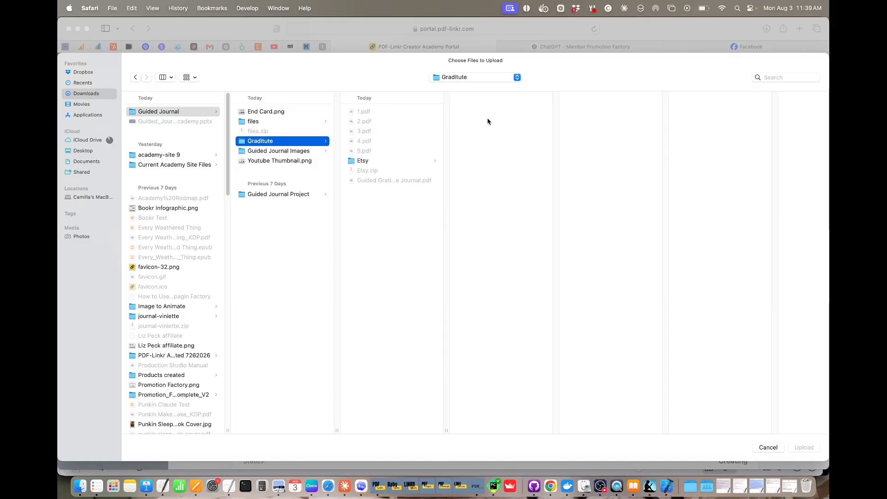
{"action": "left_click", "coordinate": [393, 162]}
{"action": "double_click", "coordinate": [471, 112]}
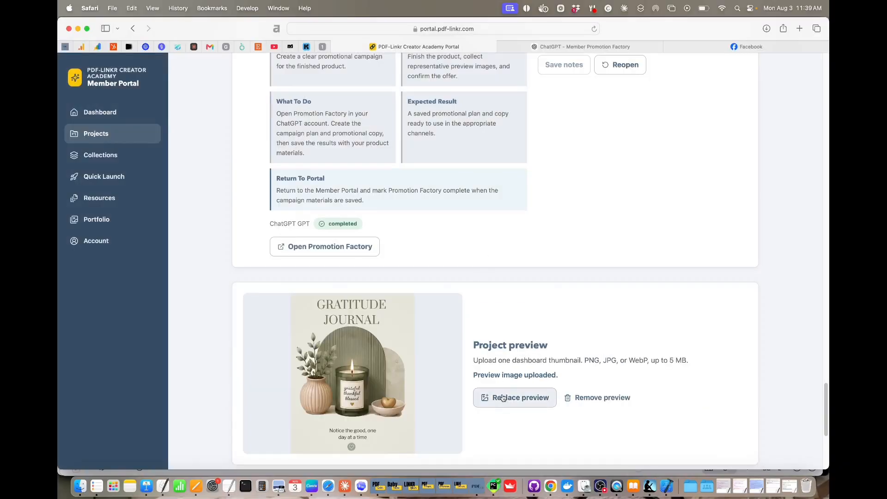
- Review the project details and tool pipeline, and the dashboard's project cards and recent activity
{"action": "scroll", "coordinate": [502, 395], "scroll_direction": "down", "scroll_amount": 6}
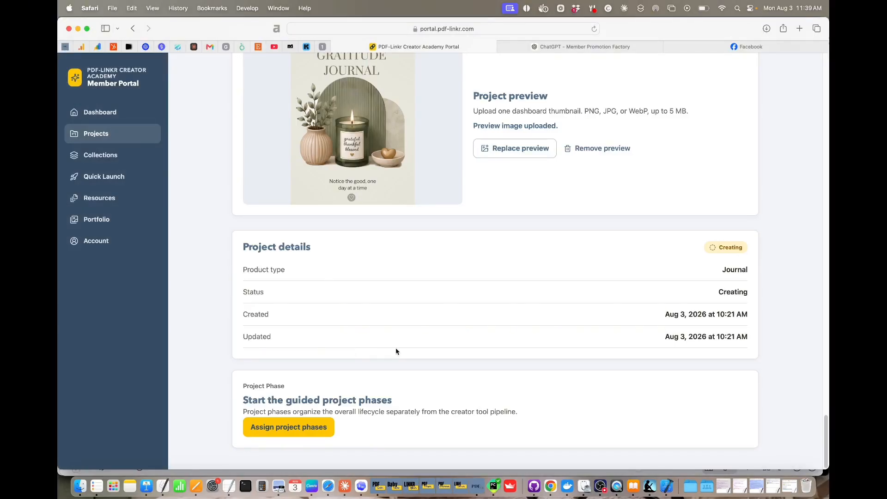
{"action": "scroll", "coordinate": [413, 350], "scroll_direction": "up", "scroll_amount": 15}
{"action": "scroll", "coordinate": [446, 271], "scroll_direction": "up", "scroll_amount": 20}
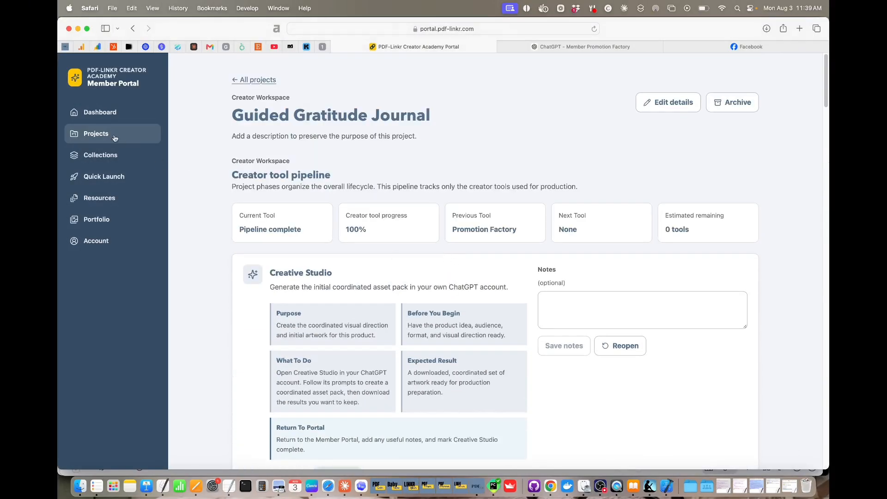
{"action": "left_click", "coordinate": [100, 112]}
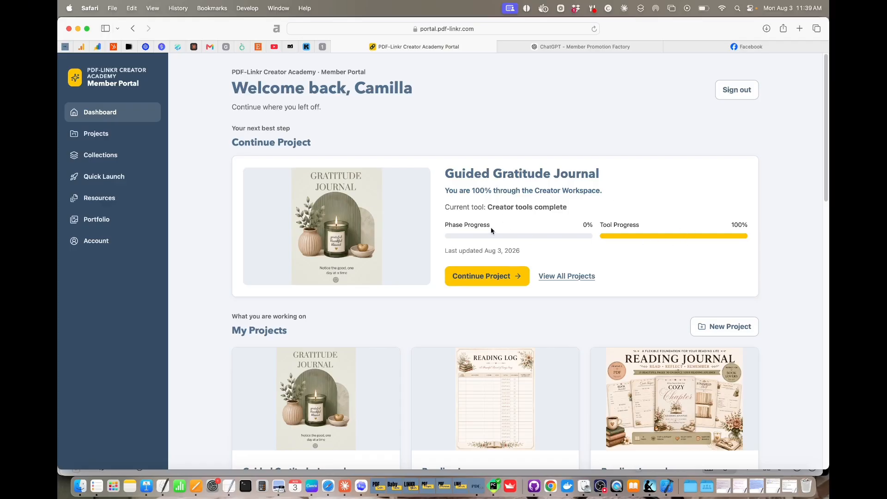
{"action": "scroll", "coordinate": [492, 231], "scroll_direction": "down", "scroll_amount": 5}
{"action": "scroll", "coordinate": [491, 230], "scroll_direction": "down", "scroll_amount": 5}
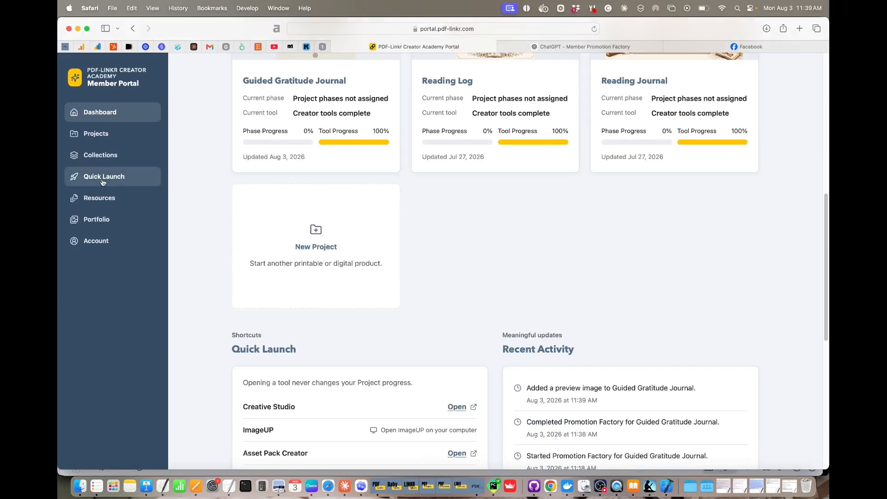
- Start a new collection and name it "Guided Journals", leaving the description empty
{"action": "left_click", "coordinate": [100, 155]}
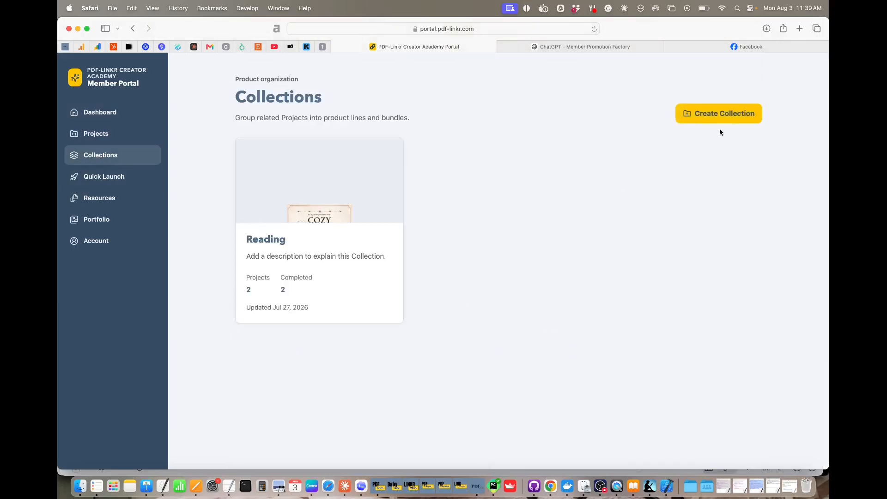
{"action": "left_click", "coordinate": [719, 115]}
{"action": "left_click", "coordinate": [342, 214]}
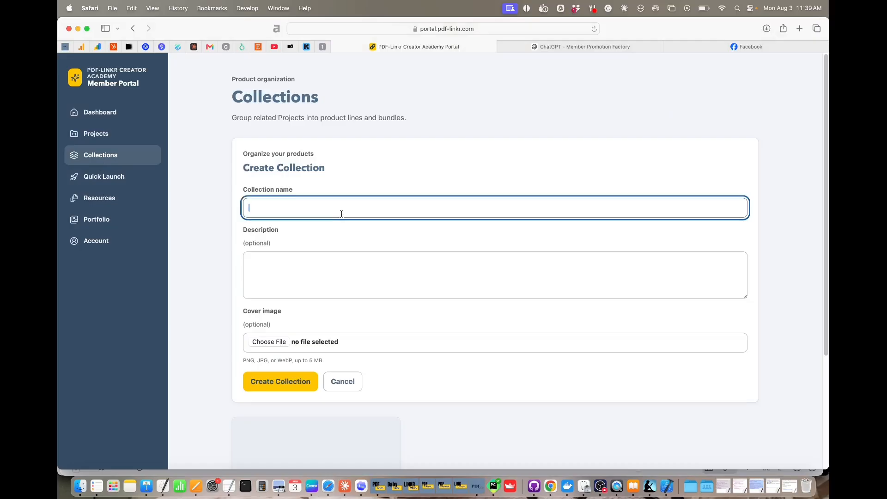
{"action": "type", "text": "Grat"}
{"action": "key", "text": "BackSpace"}
{"action": "key", "text": "BackSpace"}
{"action": "key", "text": "BackSpace"}
{"action": "key", "text": "BackSpace"}
{"action": "type", "text": "ded Jou"}
{"action": "left_click", "coordinate": [352, 281]}
- Set 1.png from the Etsy folder as the cover image and create the collection
{"action": "left_click", "coordinate": [278, 341]}
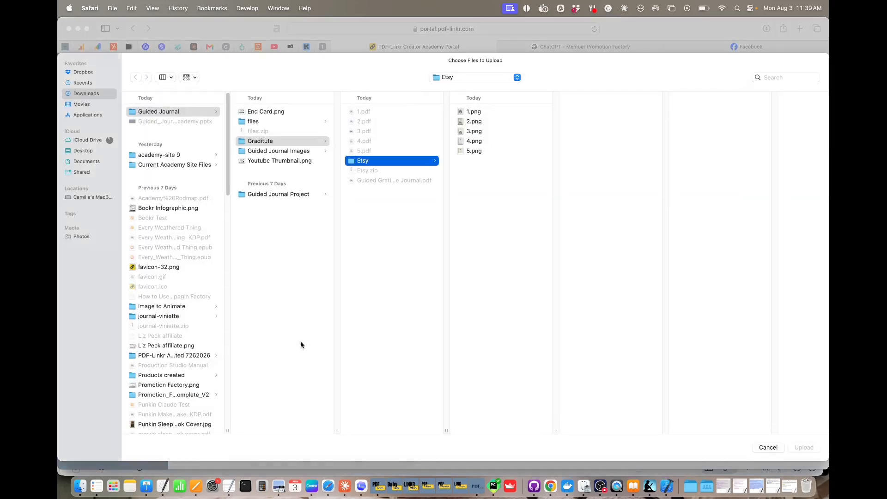
{"action": "left_click", "coordinate": [474, 112]}
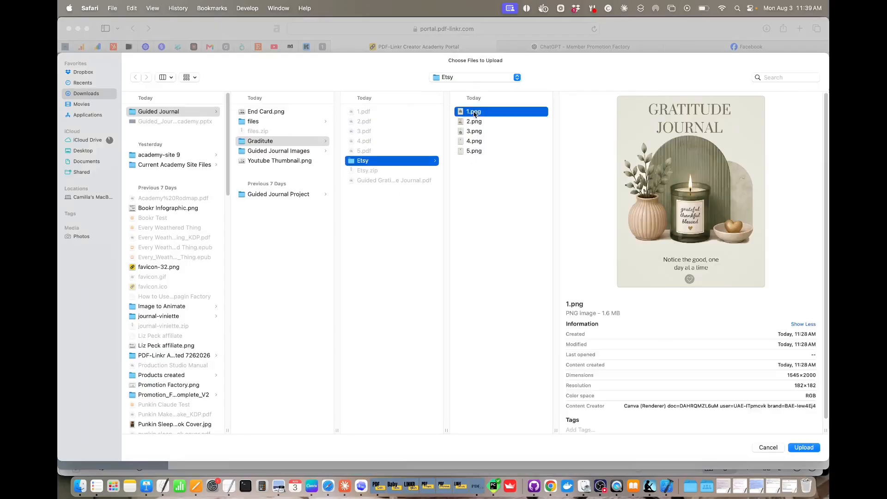
{"action": "left_click", "coordinate": [803, 447]}
{"action": "left_click", "coordinate": [304, 381]}
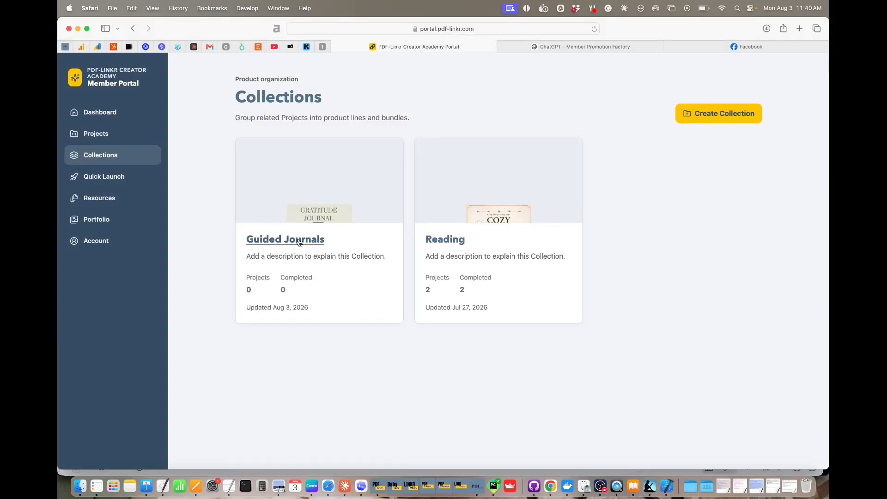
- Assign the Guided Gratitude Journal project to the Guided Journals collection and save the project details
{"action": "left_click", "coordinate": [299, 242]}
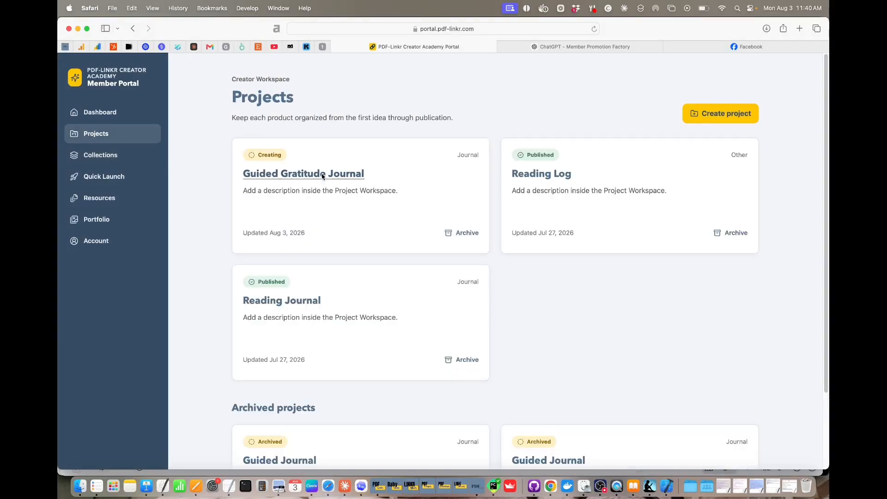
{"action": "left_click", "coordinate": [322, 174]}
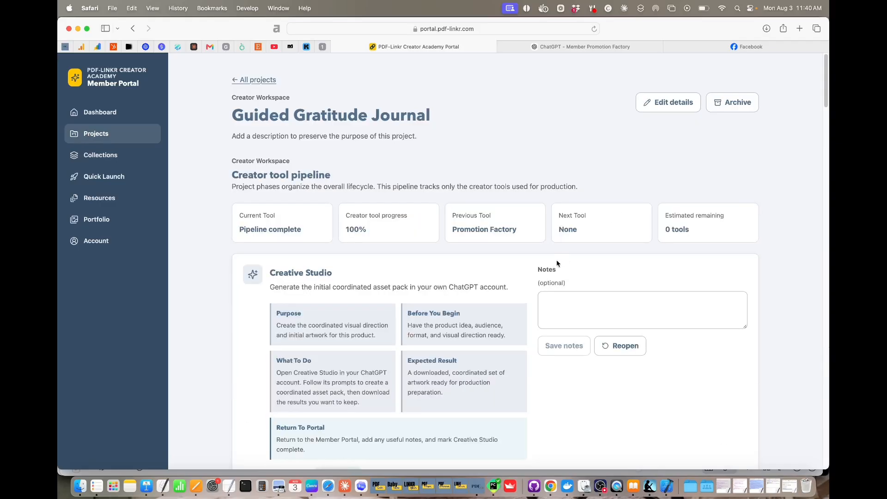
{"action": "scroll", "coordinate": [589, 261], "scroll_direction": "down", "scroll_amount": 10}
{"action": "scroll", "coordinate": [590, 261], "scroll_direction": "up", "scroll_amount": 5}
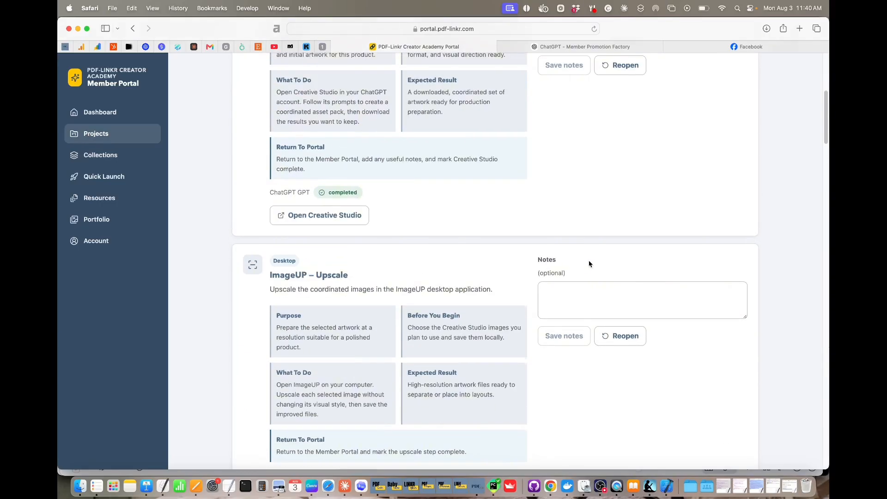
{"action": "scroll", "coordinate": [589, 262], "scroll_direction": "up", "scroll_amount": 10}
{"action": "left_click", "coordinate": [679, 107]}
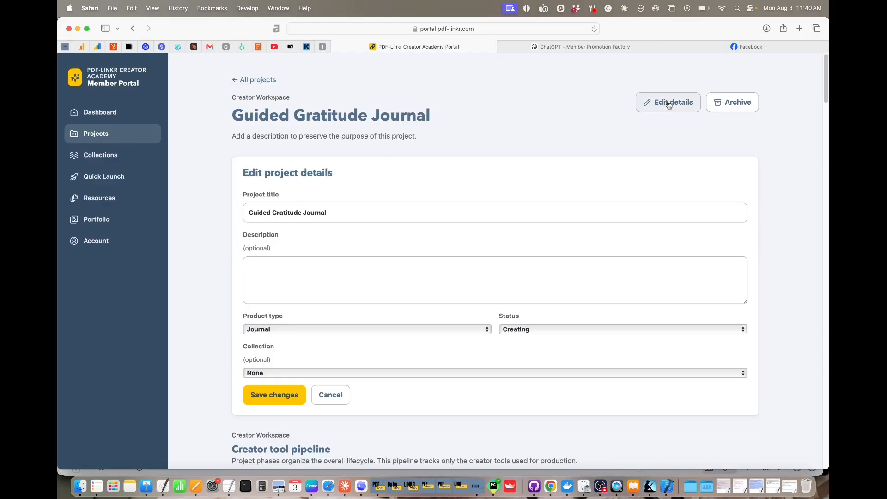
{"action": "left_click", "coordinate": [294, 374]}
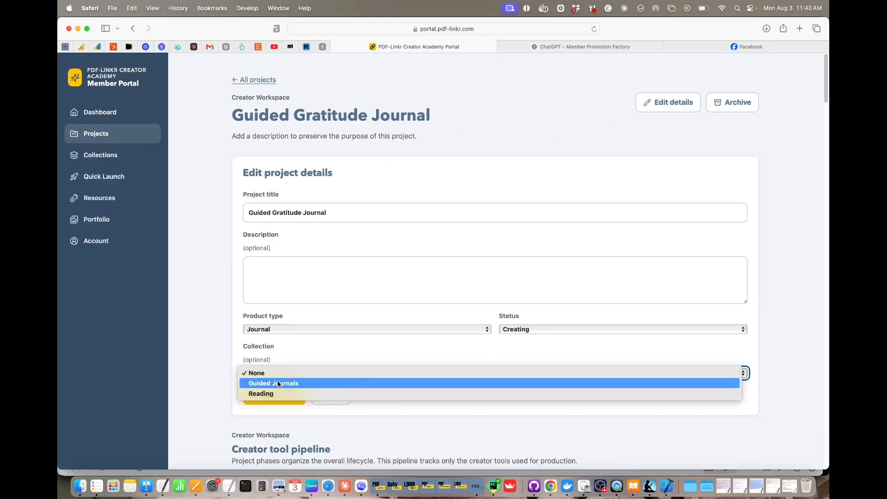
{"action": "left_click", "coordinate": [278, 384]}
{"action": "left_click", "coordinate": [271, 400]}
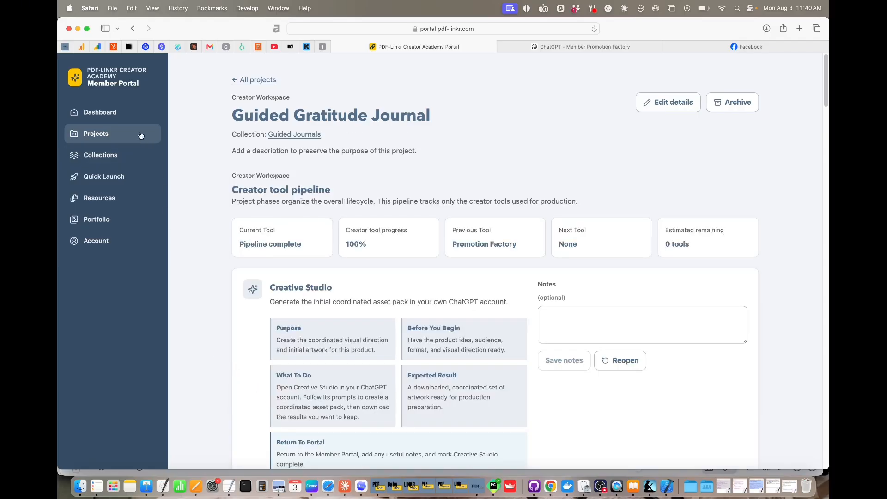
- Check the dashboard's project cards and the Collections overview for the Guided Journals collection
{"action": "left_click", "coordinate": [128, 119]}
{"action": "scroll", "coordinate": [211, 268], "scroll_direction": "down", "scroll_amount": 10}
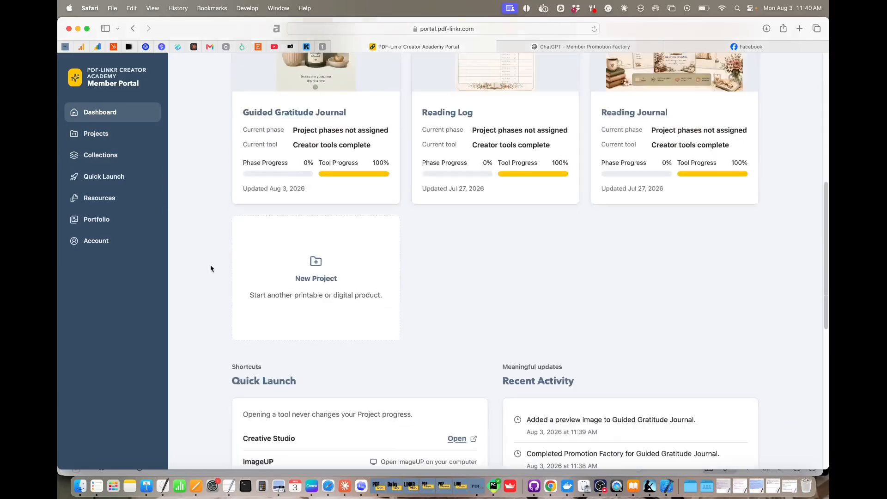
{"action": "left_click", "coordinate": [85, 155]}
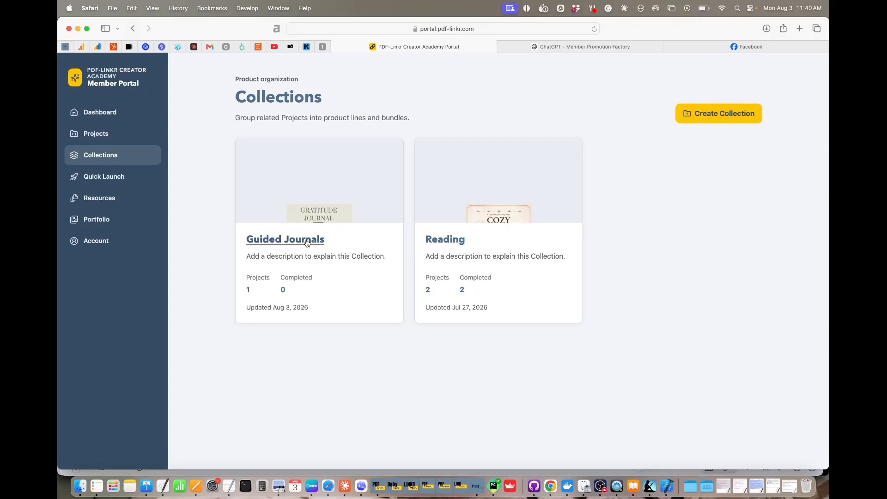
- Open the Guided Gratitude Journal project's details for editing and go to its description
{"action": "left_click", "coordinate": [111, 134]}
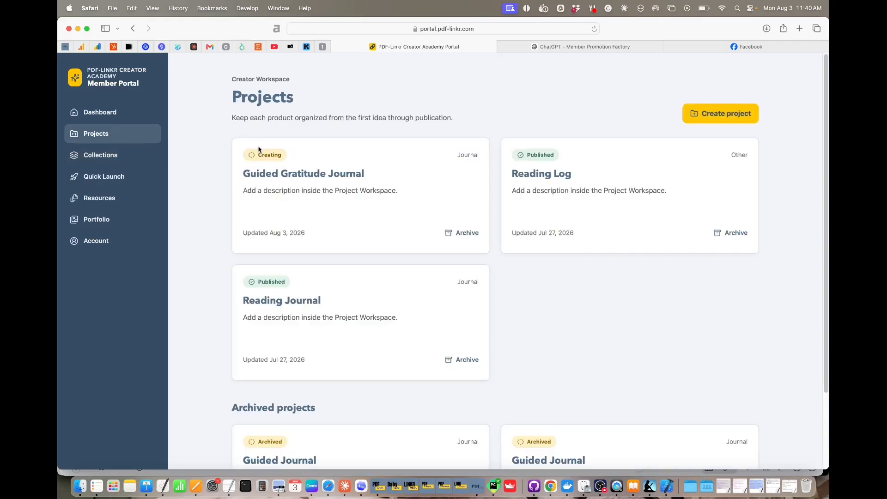
{"action": "left_click", "coordinate": [316, 172]}
{"action": "scroll", "coordinate": [452, 237], "scroll_direction": "down", "scroll_amount": 10}
{"action": "scroll", "coordinate": [452, 234], "scroll_direction": "up", "scroll_amount": 15}
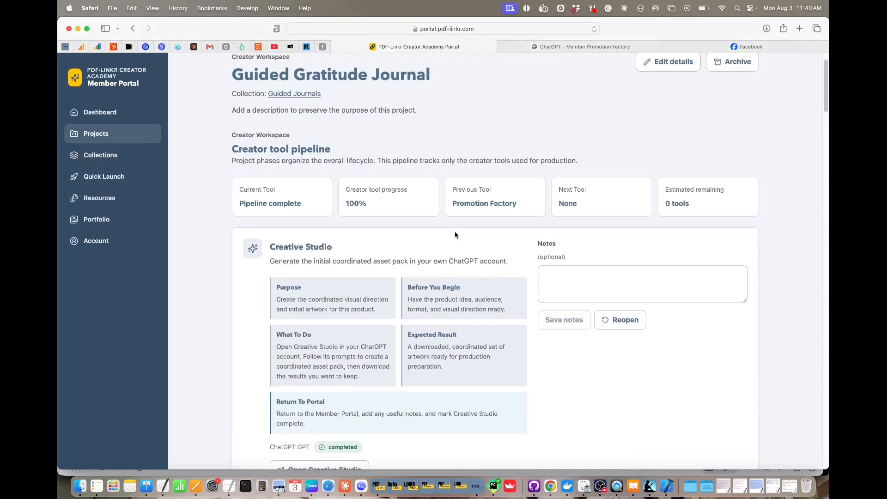
{"action": "left_click", "coordinate": [652, 64]}
{"action": "left_click", "coordinate": [265, 239]}
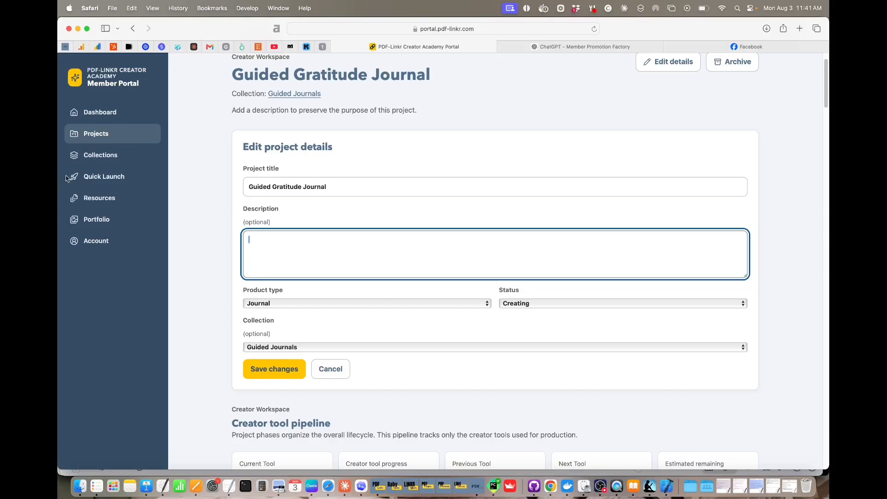
- Launch Bookr from the portal's Quick Launch shortcuts and upload Guided Gratitude Journal.pdf to the KDP Formatter
{"action": "left_click", "coordinate": [116, 180]}
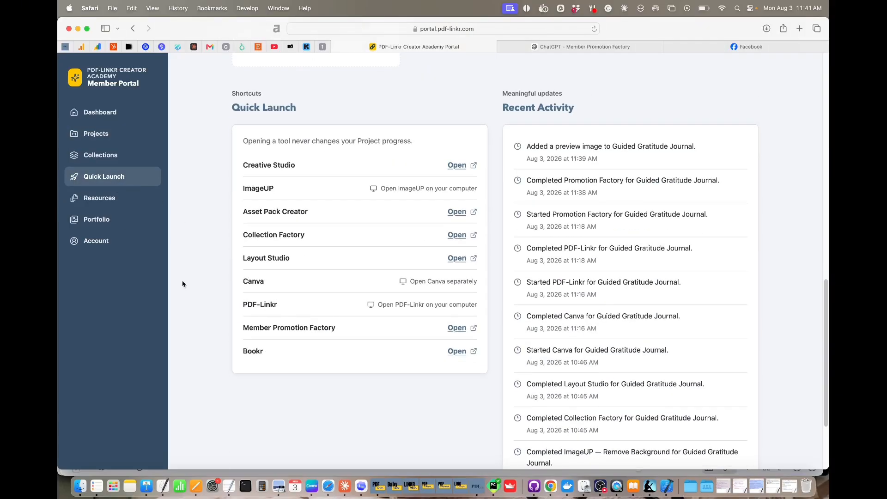
{"action": "left_click", "coordinate": [456, 352]}
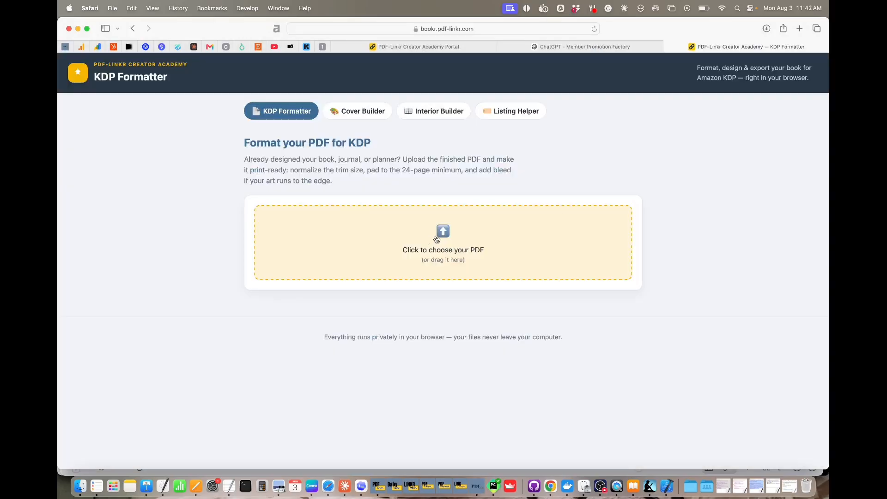
{"action": "left_click", "coordinate": [437, 239]}
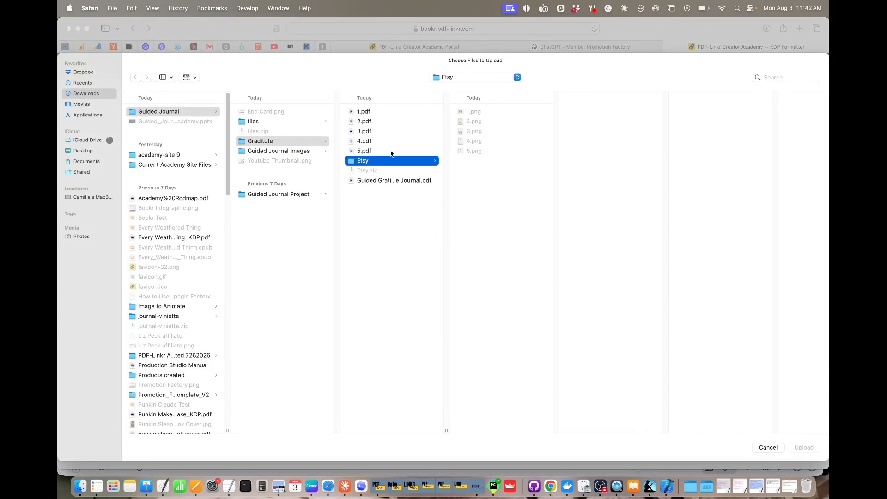
{"action": "left_click", "coordinate": [386, 183]}
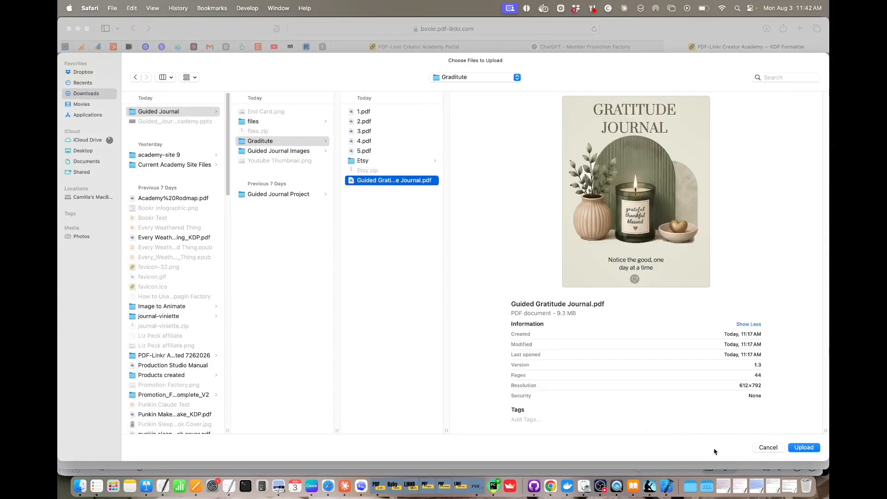
{"action": "left_click", "coordinate": [795, 449]}
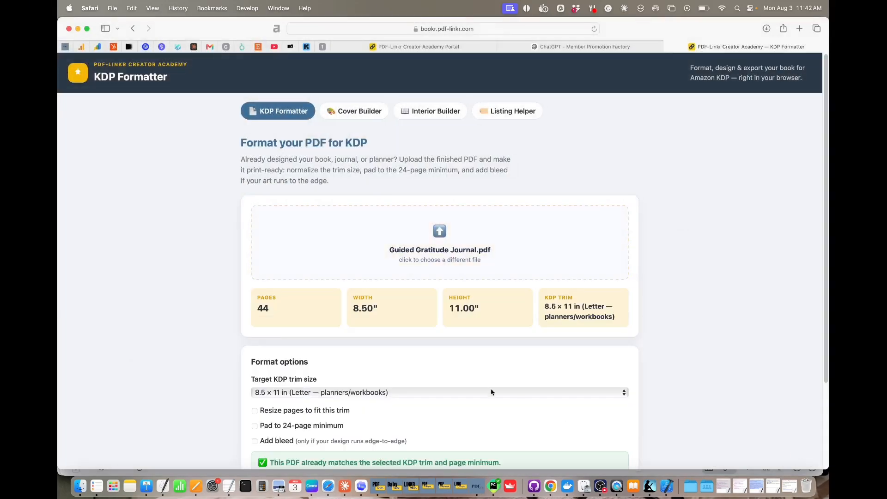
- Format the PDF for KDP at the 8.5 × 11 in trim size and save Guided Gratitude Journal_KDP.pdf in the Graditute folder
{"action": "scroll", "coordinate": [453, 356], "scroll_direction": "down", "scroll_amount": 2}
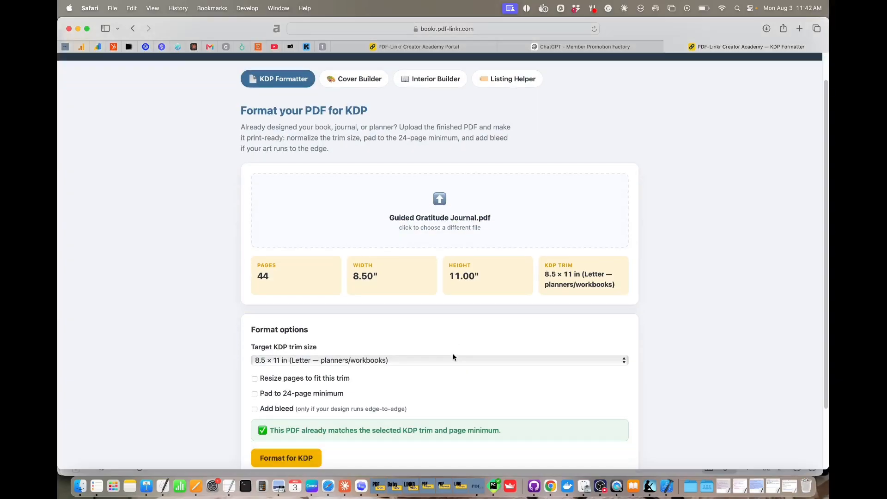
{"action": "scroll", "coordinate": [453, 356], "scroll_direction": "down", "scroll_amount": 3}
{"action": "left_click", "coordinate": [414, 312]}
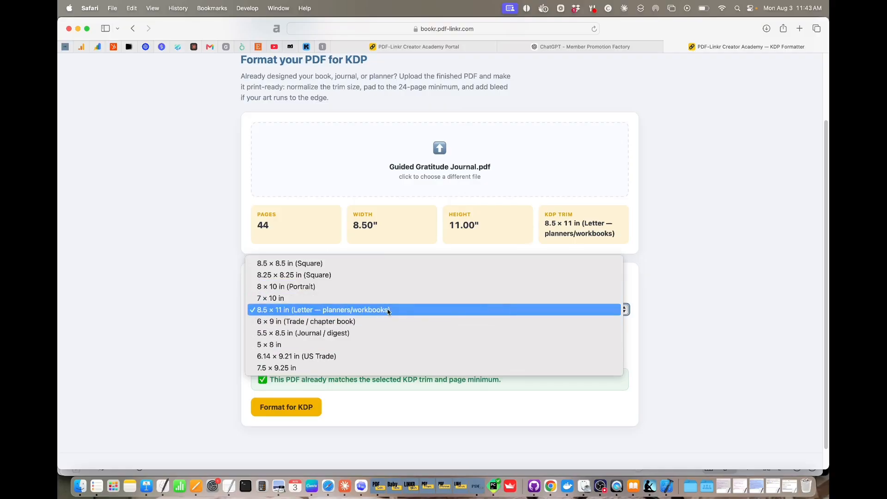
{"action": "left_click", "coordinate": [346, 310]}
{"action": "left_click", "coordinate": [292, 407]}
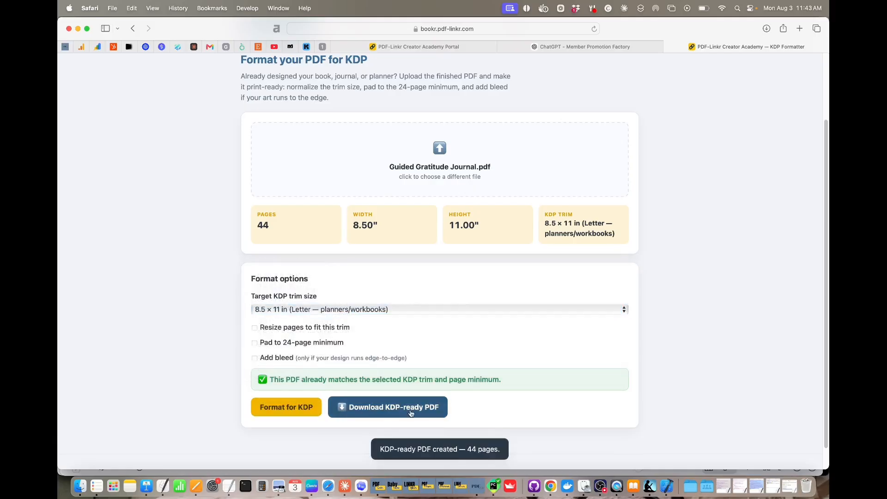
{"action": "left_click", "coordinate": [389, 412]}
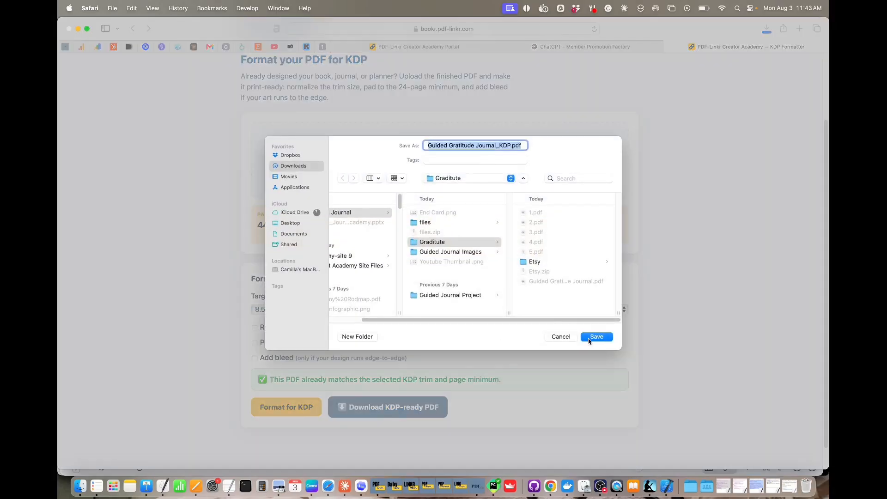
{"action": "left_click", "coordinate": [591, 340]}
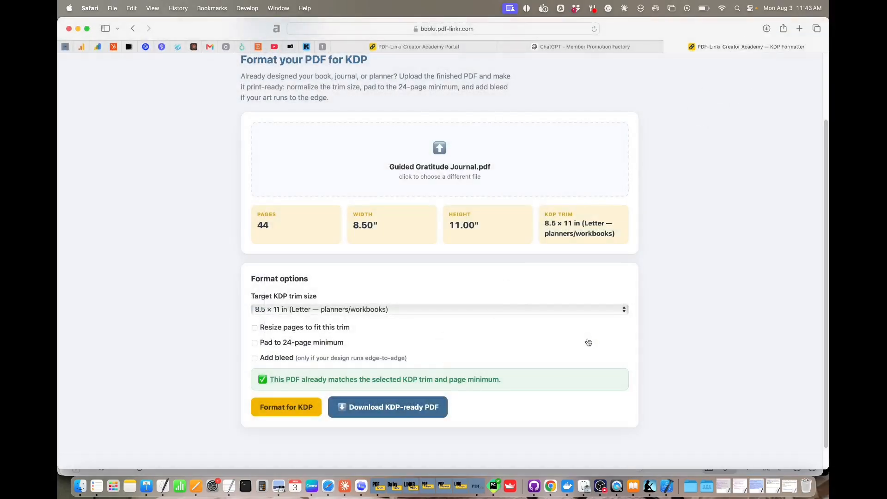
- Open Guided Gratitude Journal_KDP.pdf from the Graditute folder in Finder, look through its first five pages, and close it
{"action": "left_click", "coordinate": [79, 486]}
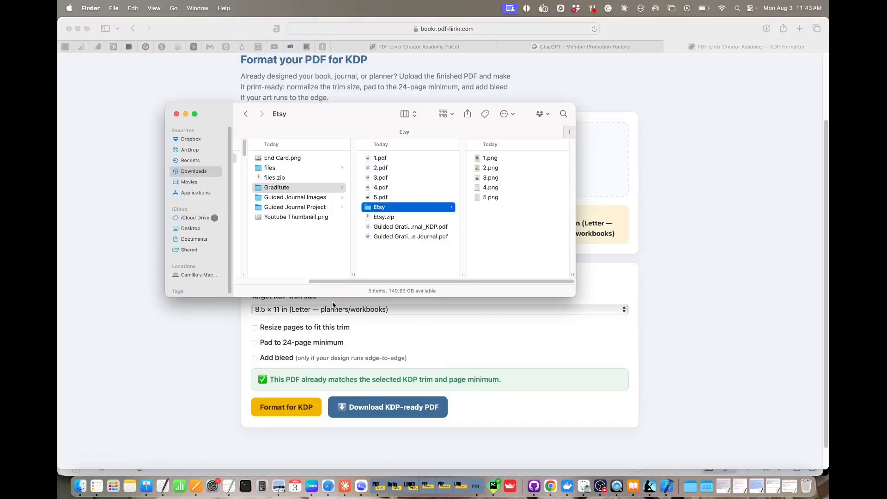
{"action": "left_click", "coordinate": [422, 227]}
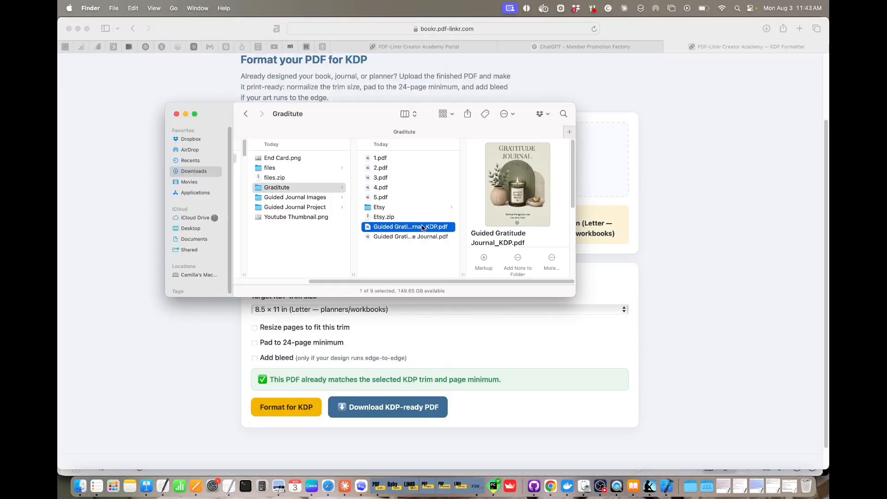
{"action": "double_click", "coordinate": [423, 227]}
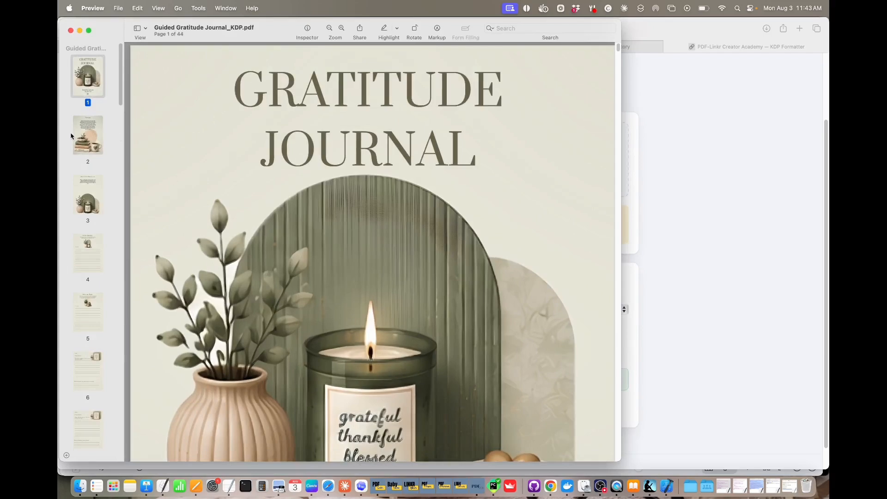
{"action": "left_click", "coordinate": [83, 136]}
{"action": "left_click", "coordinate": [95, 207]}
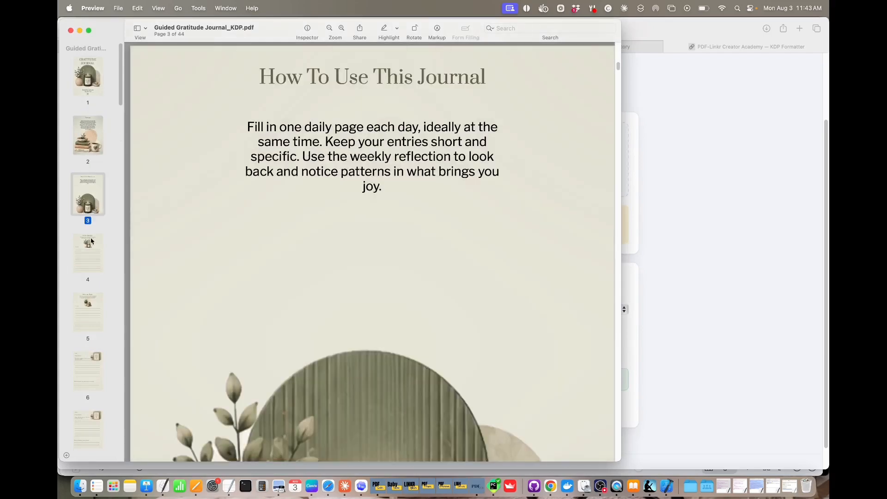
{"action": "left_click", "coordinate": [90, 249]}
{"action": "left_click", "coordinate": [87, 309]}
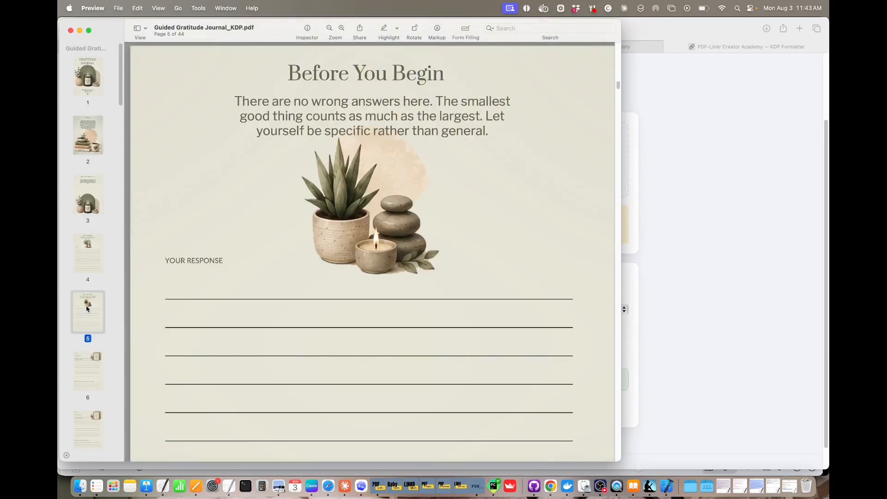
{"action": "left_click", "coordinate": [70, 30]}
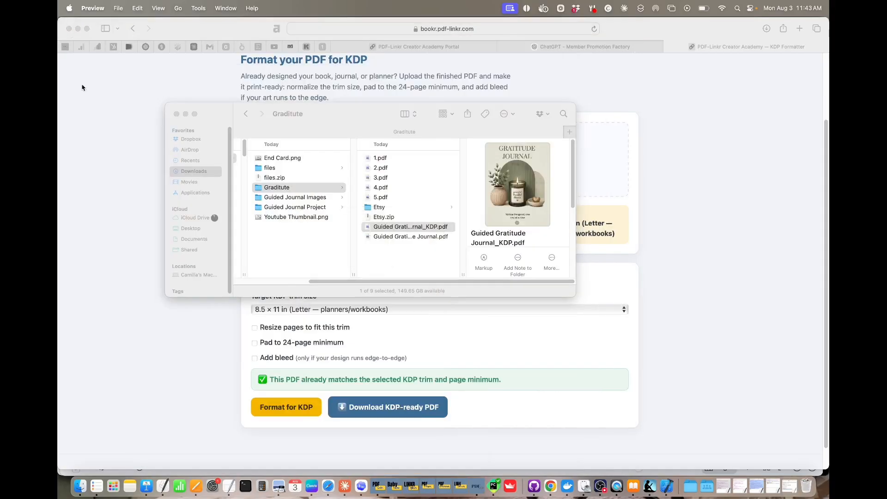
{"action": "left_click", "coordinate": [139, 150]}
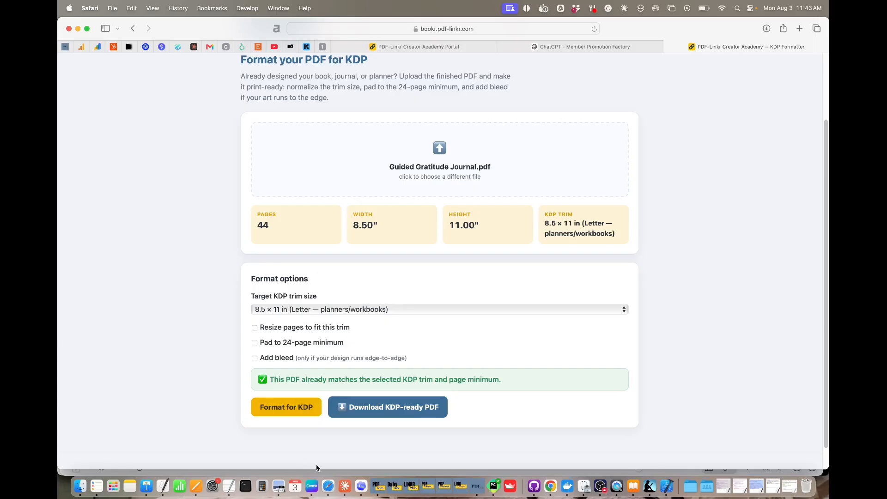
- Switch to Canva to view the cover page of the Front Pages Gratitude design, and return to Safari
{"action": "left_click", "coordinate": [310, 485]}
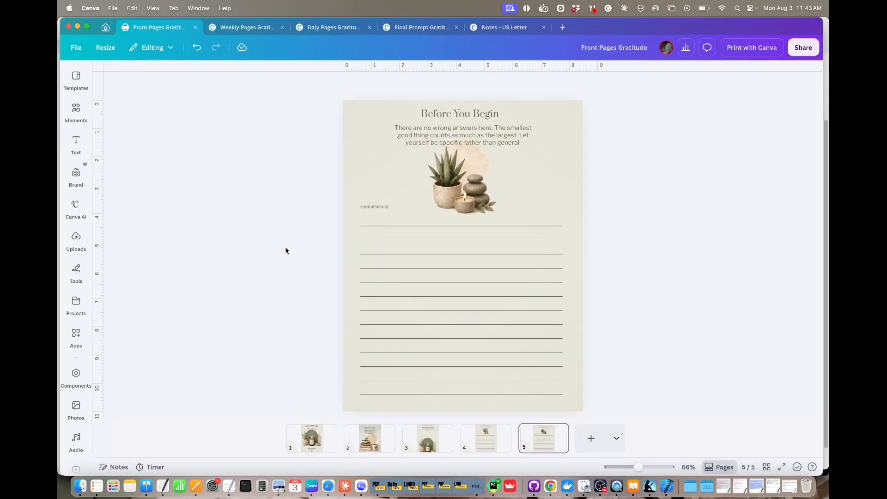
{"action": "left_click", "coordinate": [317, 439]}
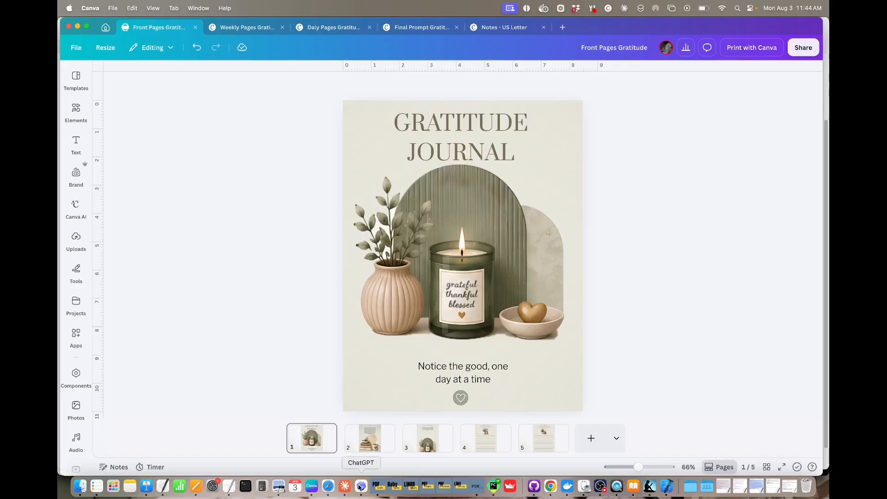
{"action": "left_click", "coordinate": [327, 488]}
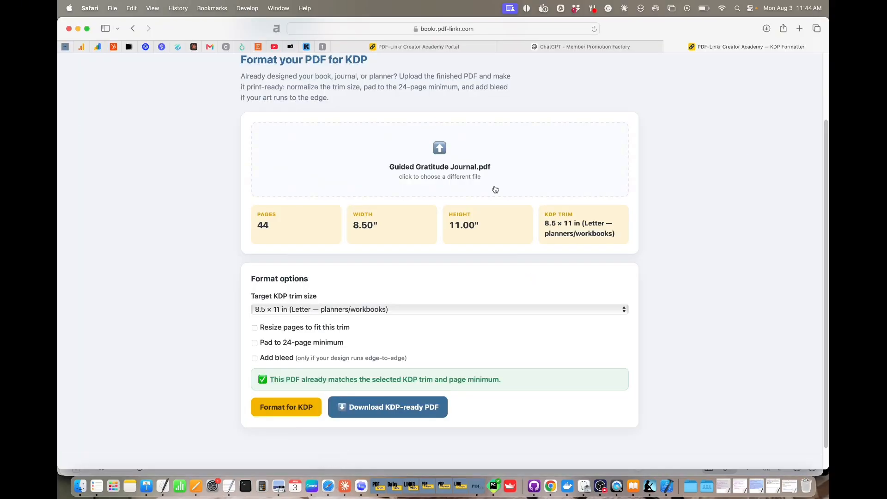
- Upload Guided Gratitude Journal.pdf to the Interior Builder and enable the Add bleed option
{"action": "left_click", "coordinate": [459, 112]}
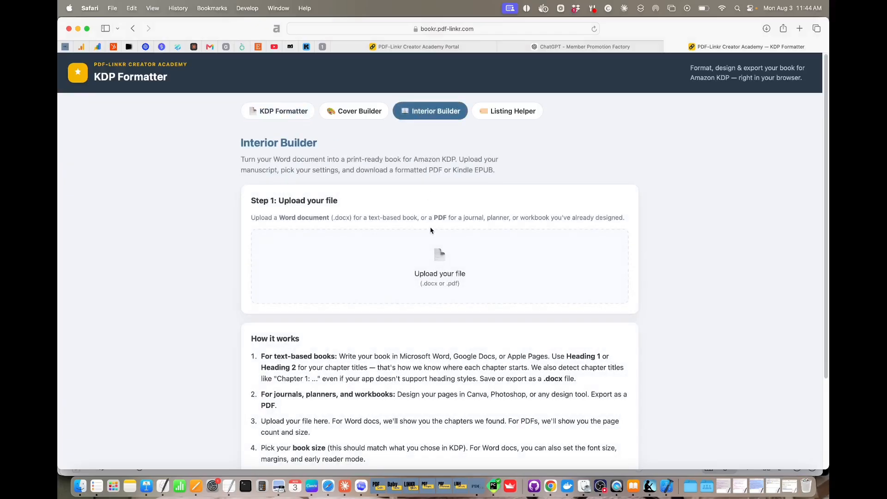
{"action": "left_click", "coordinate": [432, 275]}
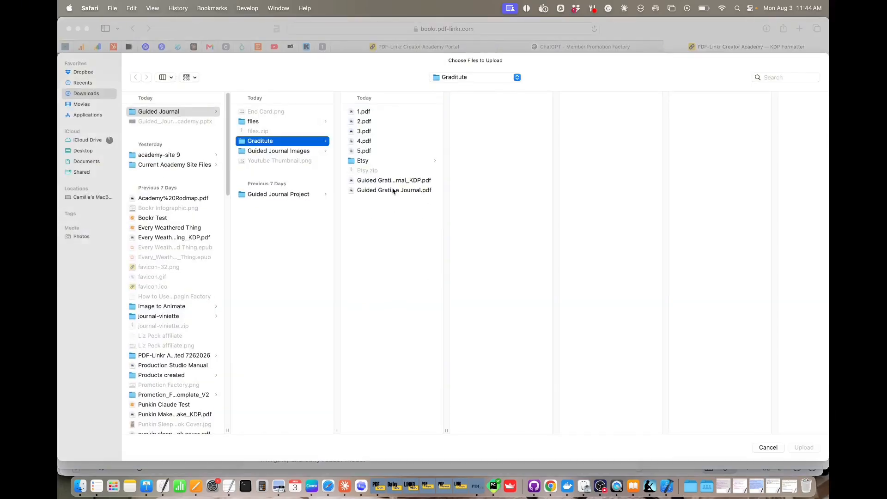
{"action": "left_click", "coordinate": [407, 193]}
{"action": "double_click", "coordinate": [407, 193]}
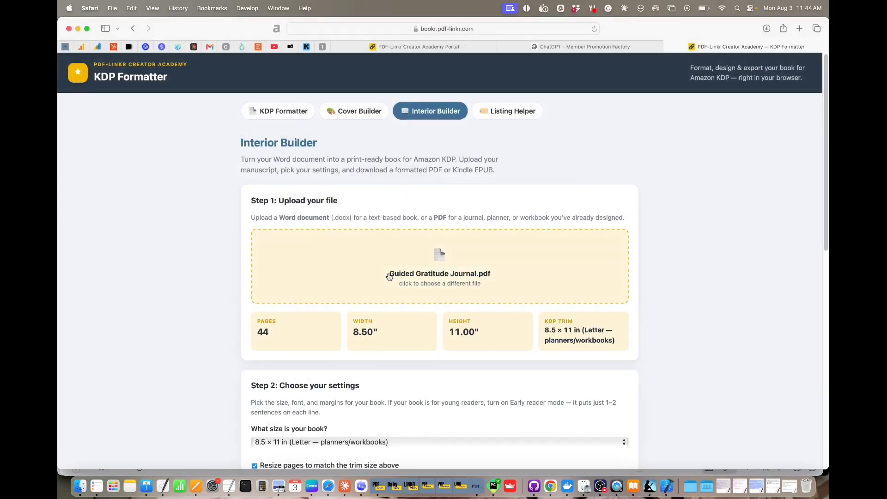
{"action": "scroll", "coordinate": [358, 277], "scroll_direction": "down", "scroll_amount": 5}
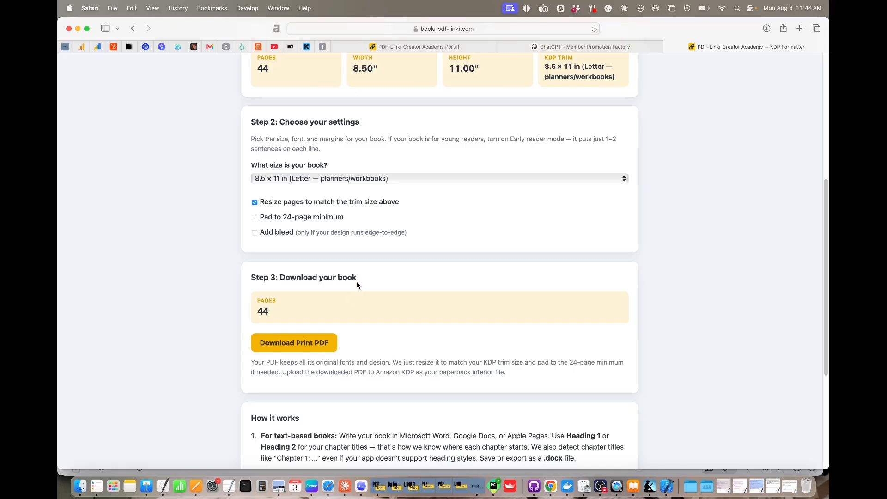
{"action": "scroll", "coordinate": [356, 281], "scroll_direction": "down", "scroll_amount": 1}
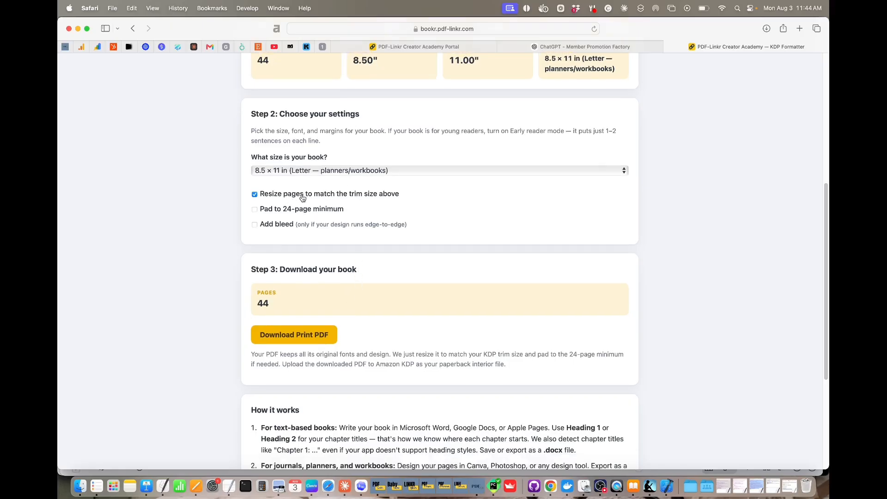
{"action": "left_click", "coordinate": [328, 226]}
- Review the Interior Builder's instructions, start the print PDF download, and cancel saving it
{"action": "scroll", "coordinate": [451, 214], "scroll_direction": "down", "scroll_amount": 3}
{"action": "scroll", "coordinate": [451, 213], "scroll_direction": "down", "scroll_amount": 5}
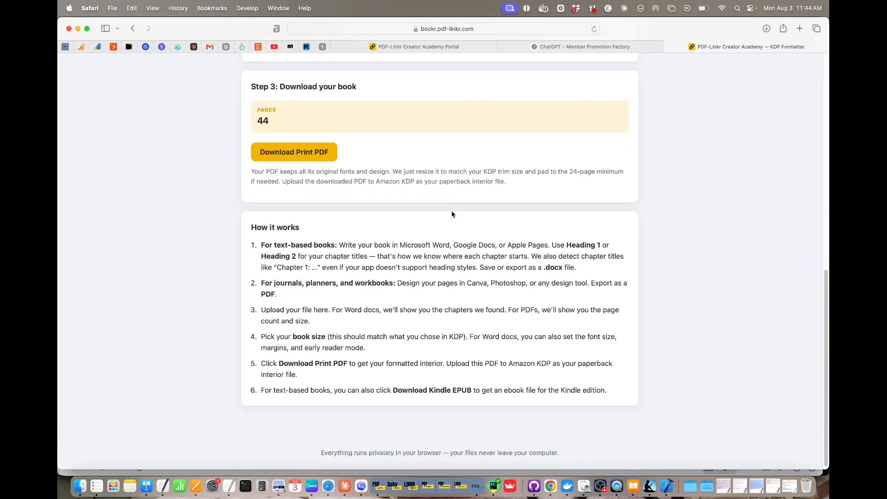
{"action": "scroll", "coordinate": [452, 213], "scroll_direction": "up", "scroll_amount": 10}
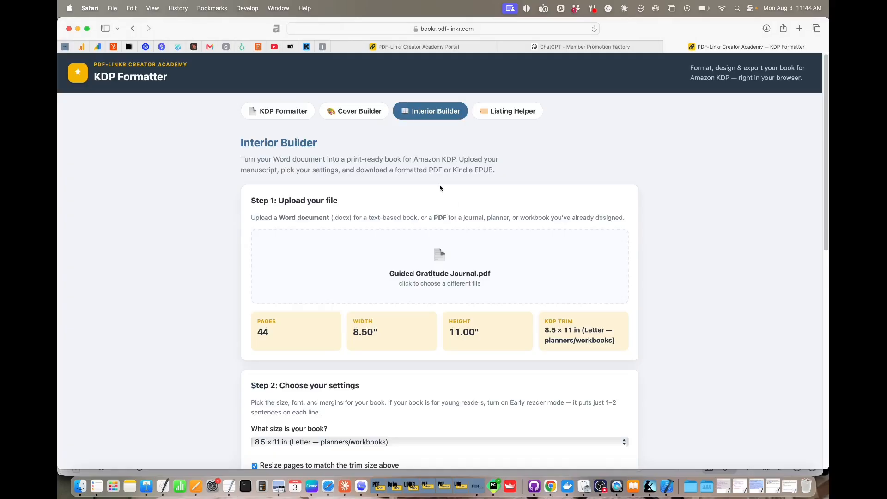
{"action": "scroll", "coordinate": [443, 185], "scroll_direction": "down", "scroll_amount": 10}
{"action": "scroll", "coordinate": [440, 188], "scroll_direction": "down", "scroll_amount": 2}
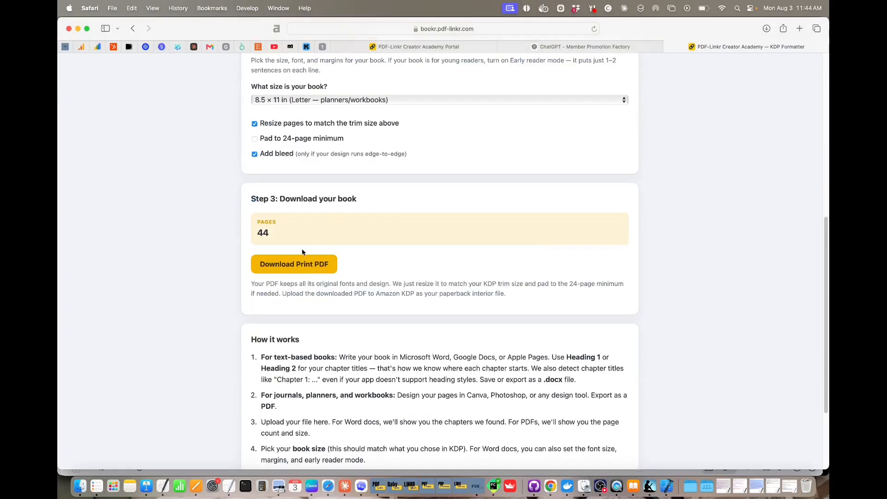
{"action": "left_click", "coordinate": [291, 270]}
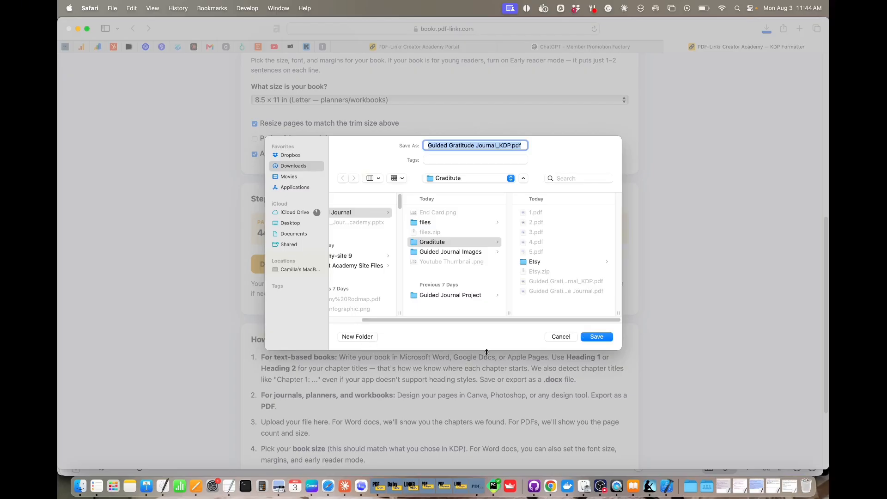
{"action": "left_click", "coordinate": [560, 337]}
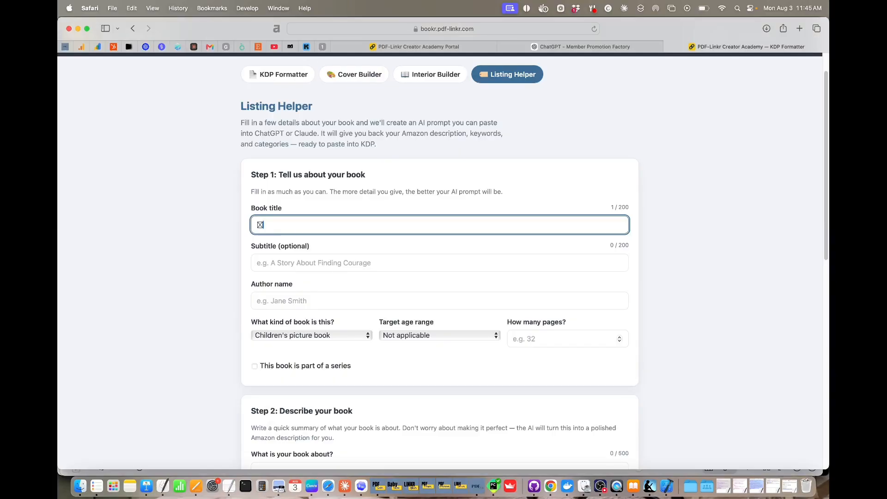
- Copy the Etsy title starting with "Guided Gratitude Journal Printable PDF" from the ChatGPT Member Promotion Factory chat into the Listing Helper's book title
{"action": "key", "text": "BackSpace"}
{"action": "left_click", "coordinate": [561, 46]}
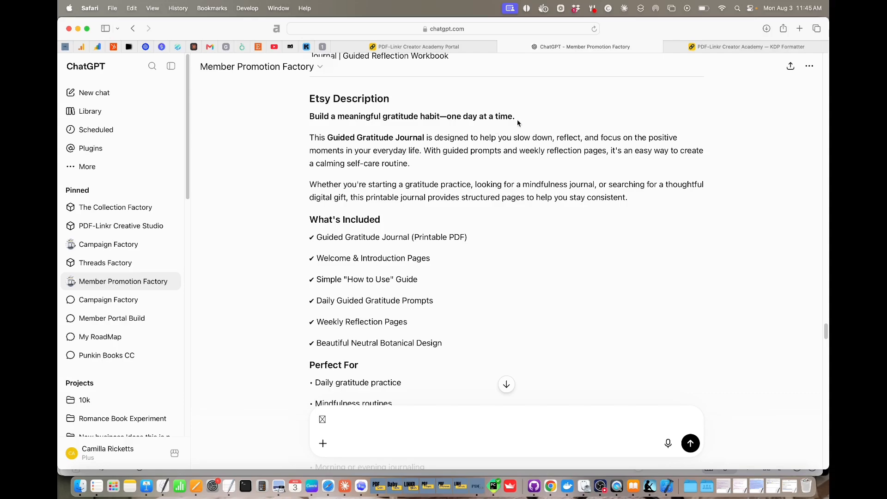
{"action": "scroll", "coordinate": [392, 144], "scroll_direction": "up", "scroll_amount": 4}
{"action": "left_click_drag", "start_coordinate": [467, 141], "coordinate": [310, 128]}
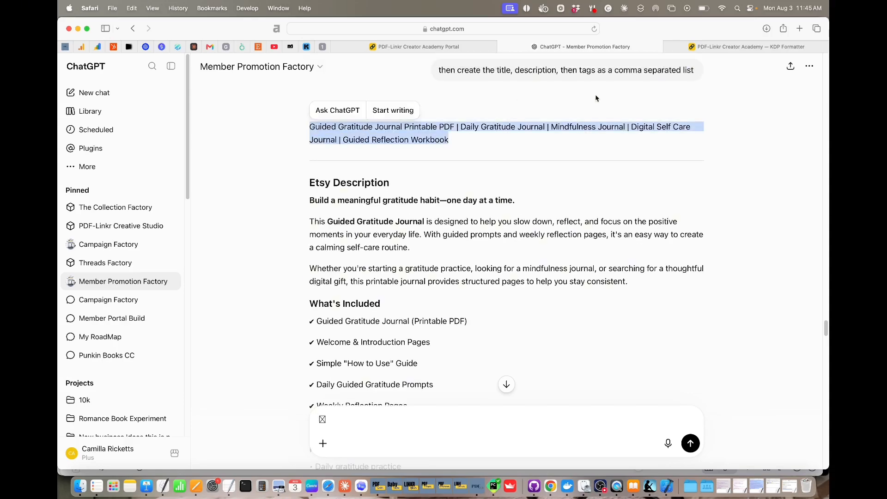
{"action": "left_click", "coordinate": [695, 46]}
{"action": "key", "text": "super+v"}
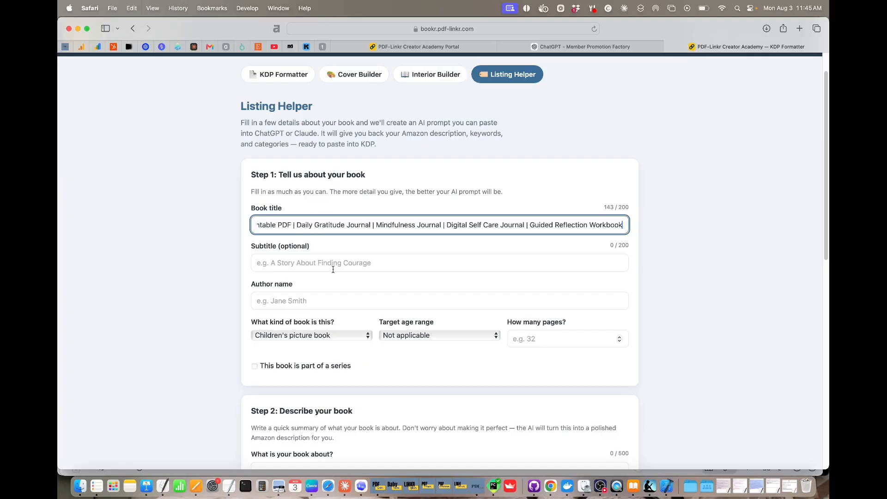
- Enter the author's full name in the Listing Helper and mark the book as part of a series
{"action": "left_click", "coordinate": [301, 299]}
{"action": "type", "text": "C"}
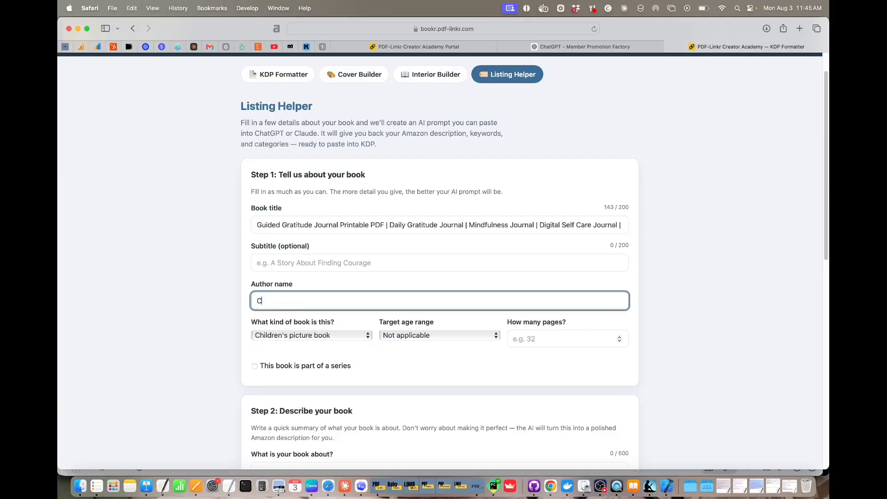
{"action": "type", "text": "amilla Ricketts"}
{"action": "left_click", "coordinate": [421, 365]}
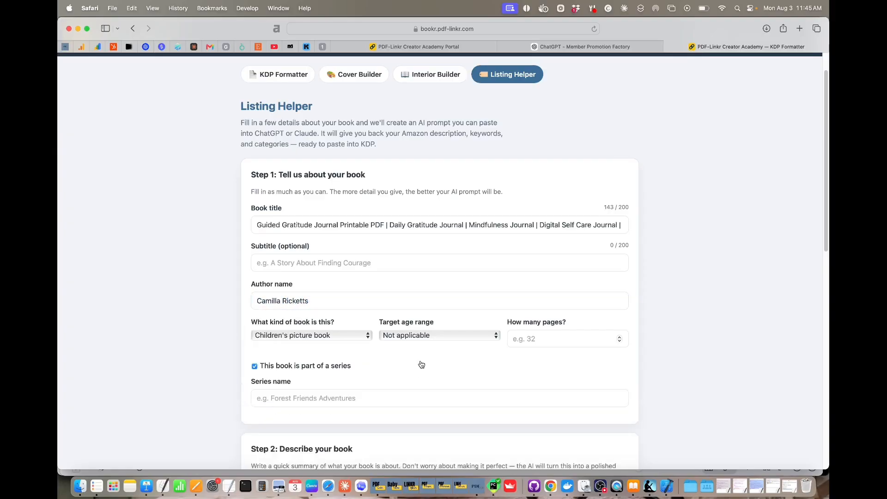
- Set the kind of book to Journal or diary in the Listing Helper's book details
{"action": "scroll", "coordinate": [421, 364], "scroll_direction": "down", "scroll_amount": 5}
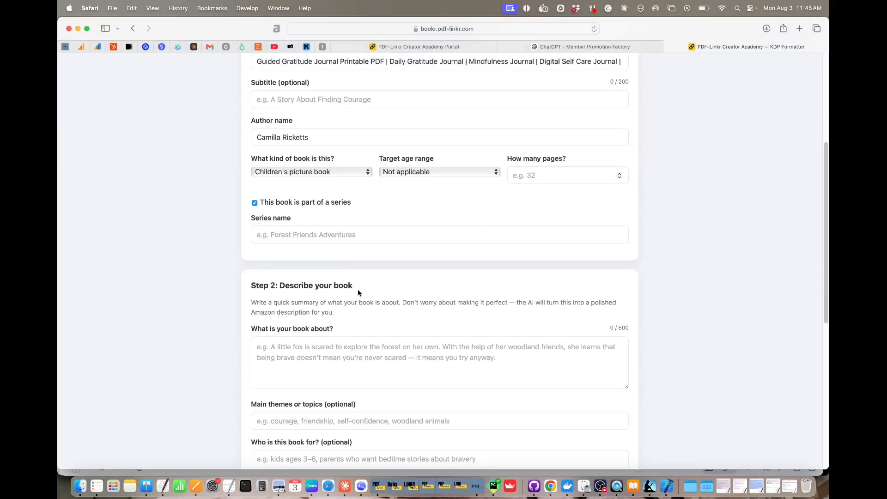
{"action": "scroll", "coordinate": [355, 284], "scroll_direction": "down", "scroll_amount": 5}
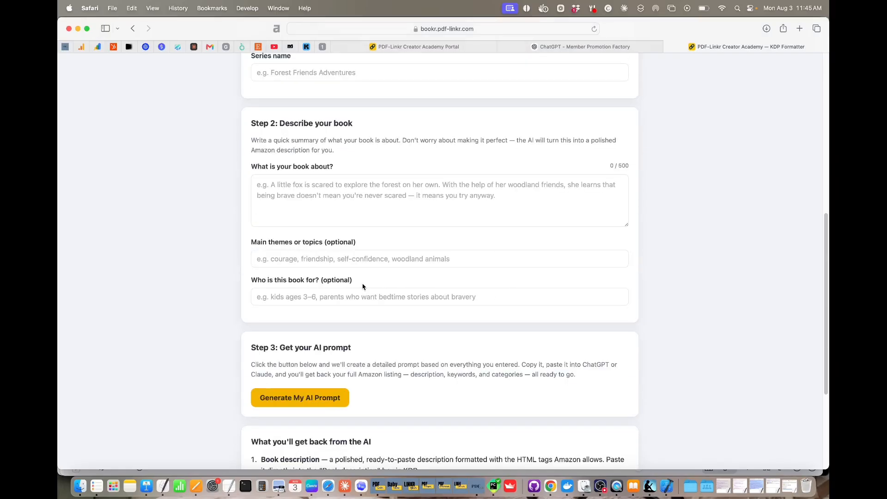
{"action": "scroll", "coordinate": [388, 284], "scroll_direction": "down", "scroll_amount": 2}
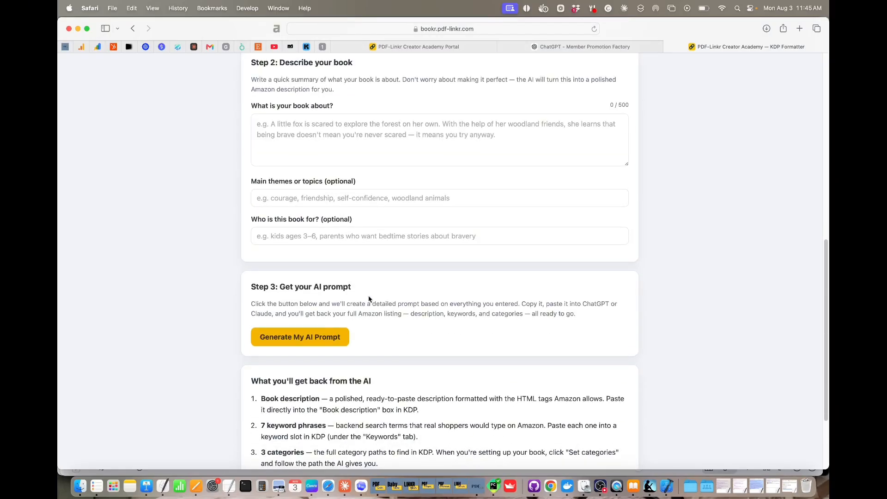
{"action": "scroll", "coordinate": [381, 307], "scroll_direction": "up", "scroll_amount": 10}
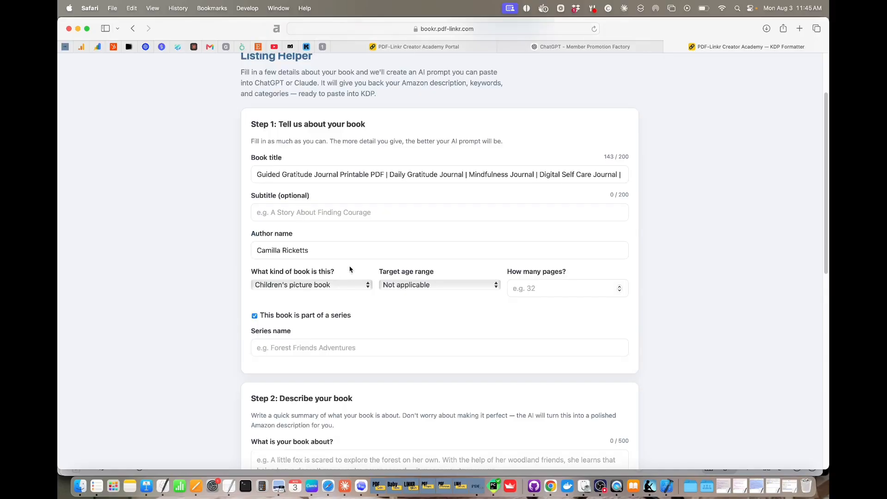
{"action": "scroll", "coordinate": [350, 269], "scroll_direction": "down", "scroll_amount": 1}
{"action": "scroll", "coordinate": [365, 281], "scroll_direction": "down", "scroll_amount": 2}
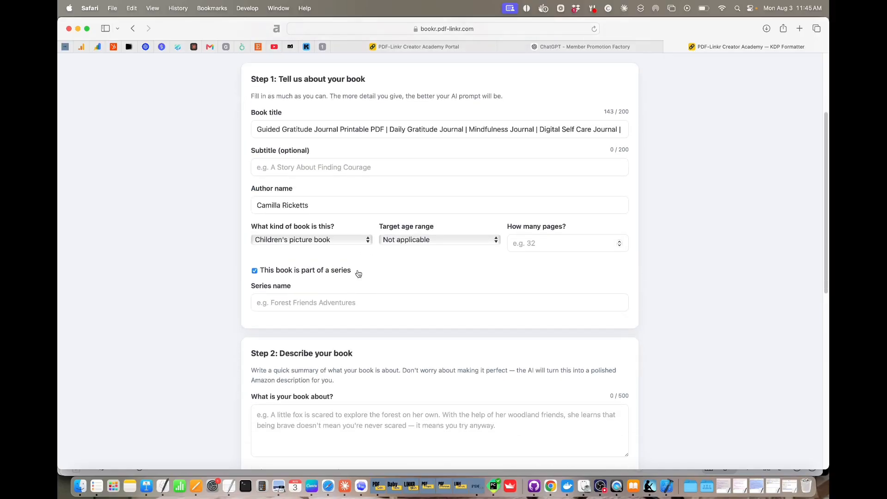
{"action": "left_click", "coordinate": [346, 240]}
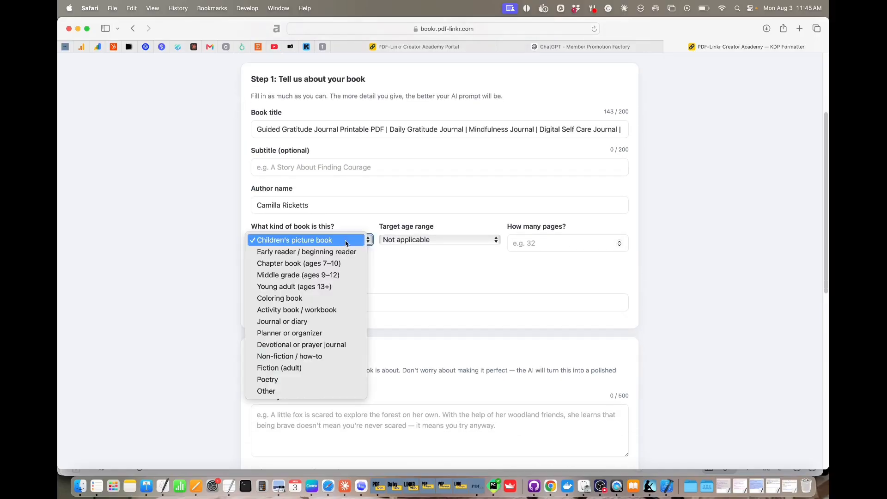
{"action": "left_click", "coordinate": [322, 345]}
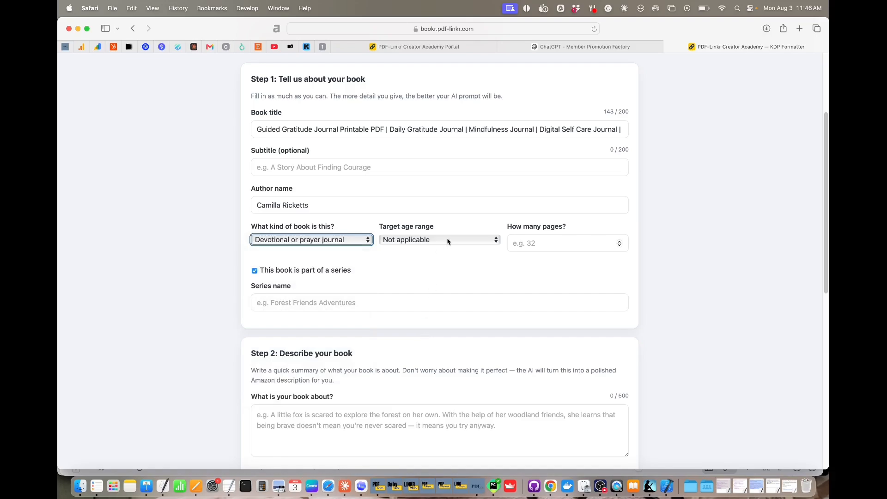
{"action": "left_click", "coordinate": [356, 242]}
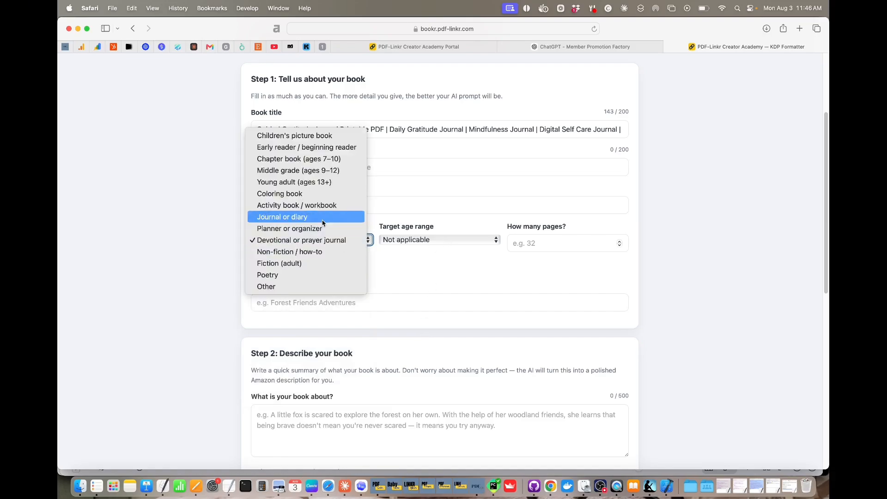
{"action": "left_click", "coordinate": [423, 253]}
- Set the target age range to Adult (18+) and the page count to 44
{"action": "left_click", "coordinate": [430, 241]}
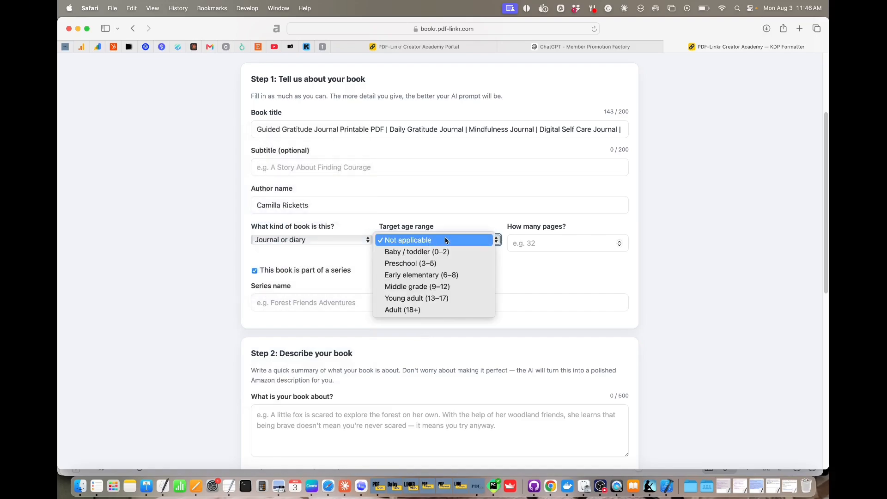
{"action": "left_click", "coordinate": [413, 309]}
{"action": "left_click", "coordinate": [551, 244]}
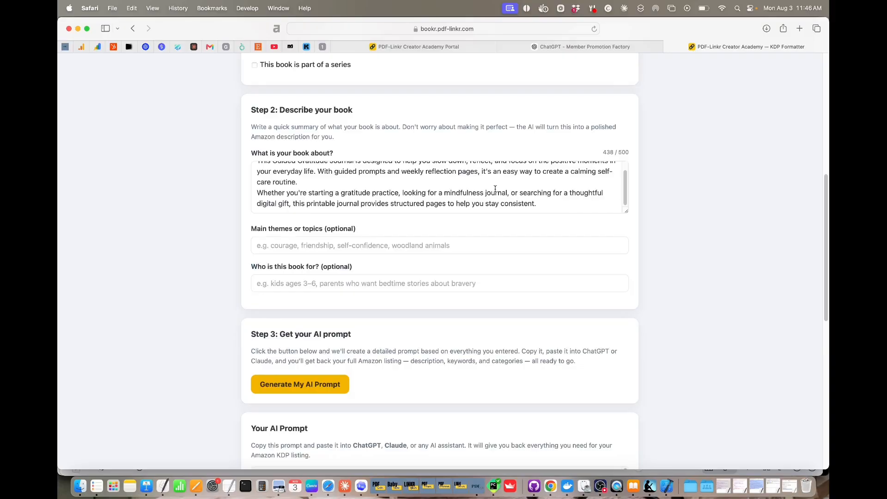
- Review the completed book details and generated AI prompt, then copy the prompt to the clipboard
{"action": "scroll", "coordinate": [455, 185], "scroll_direction": "up", "scroll_amount": 8}
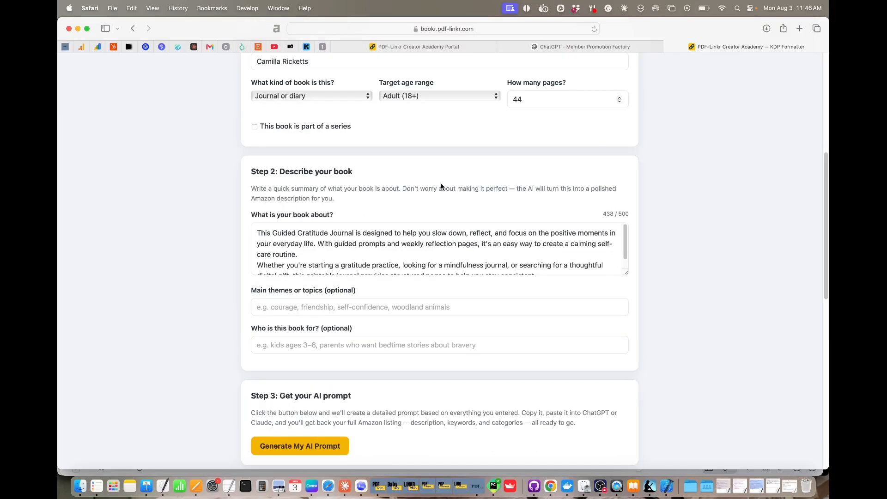
{"action": "scroll", "coordinate": [442, 182], "scroll_direction": "up", "scroll_amount": 4}
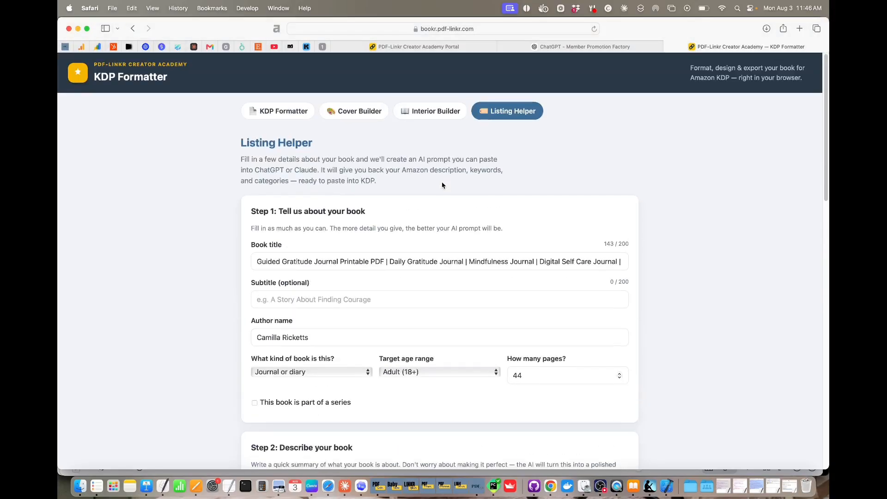
{"action": "scroll", "coordinate": [441, 184], "scroll_direction": "down", "scroll_amount": 9}
{"action": "scroll", "coordinate": [430, 199], "scroll_direction": "down", "scroll_amount": 3}
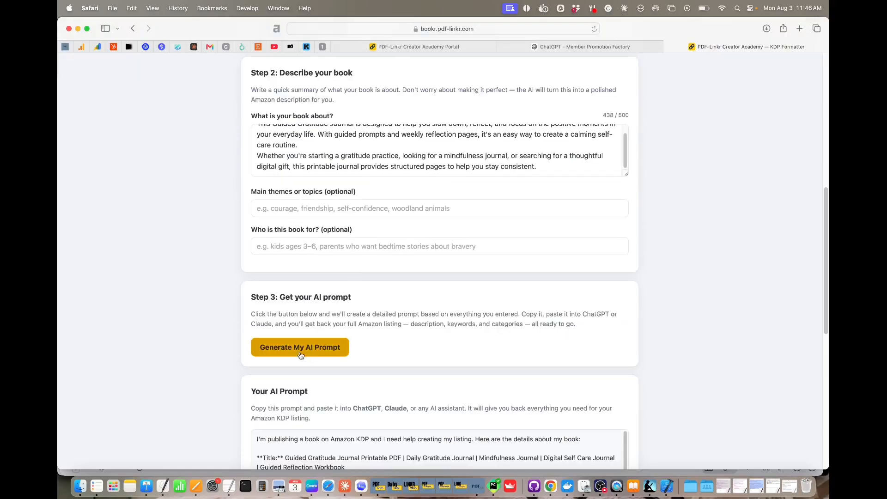
{"action": "scroll", "coordinate": [390, 337], "scroll_direction": "down", "scroll_amount": 6}
{"action": "scroll", "coordinate": [351, 339], "scroll_direction": "down", "scroll_amount": 10}
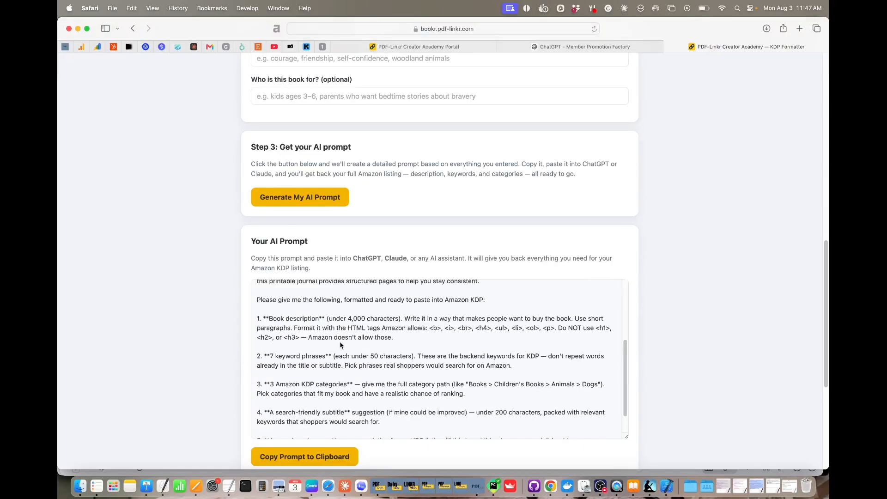
{"action": "left_click", "coordinate": [317, 369]}
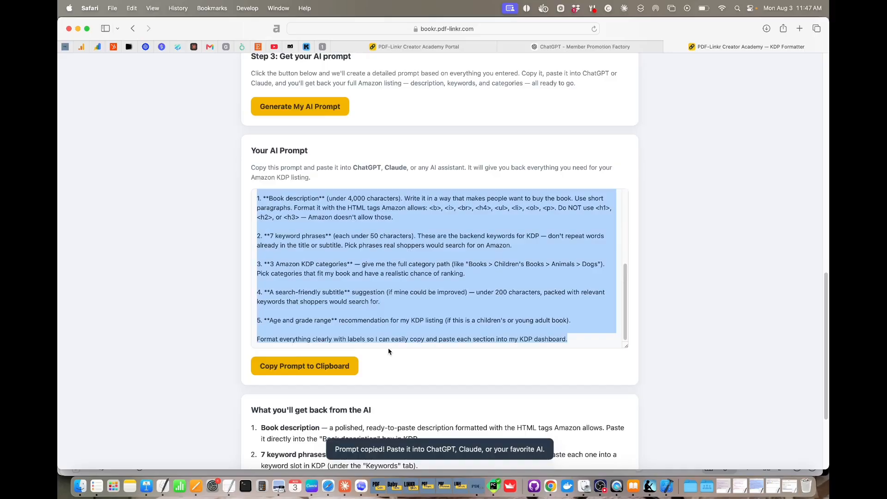
- Open ChatGPT in a new browser tab and submit the copied KDP listing prompt in a new chat
{"action": "left_click", "coordinate": [797, 31]}
{"action": "left_click", "coordinate": [264, 330]}
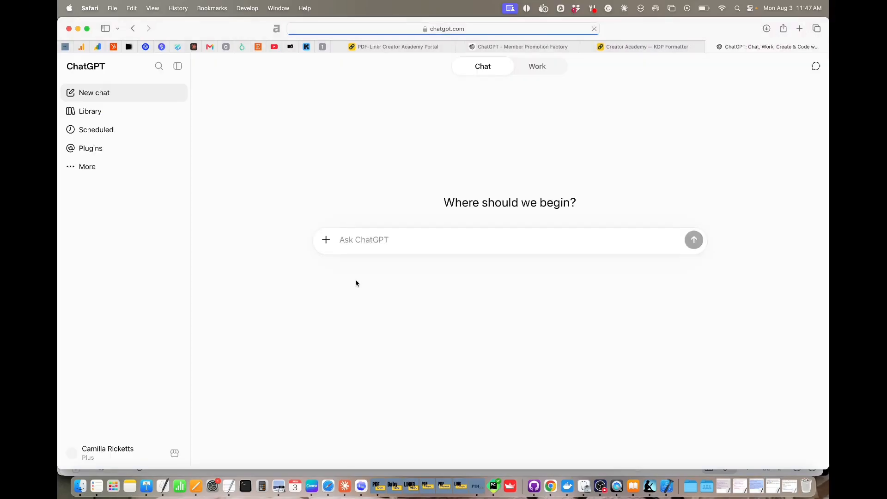
{"action": "left_click", "coordinate": [359, 242]}
{"action": "key", "text": "super+v"}
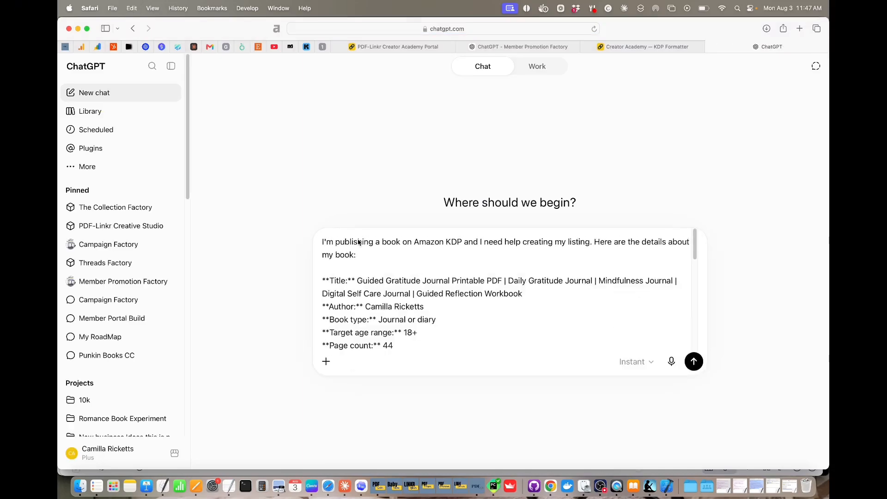
{"action": "key", "text": "Return"}
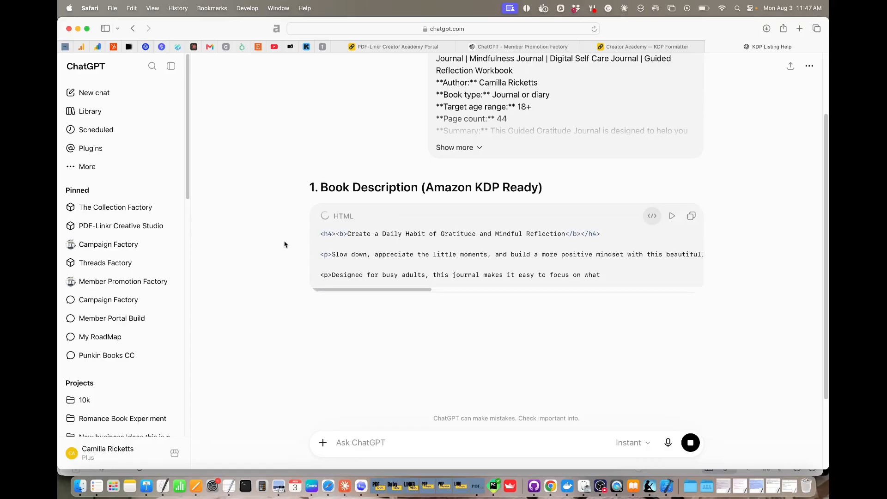
- Examine ChatGPT's KDP listing response: book description, keyword phrases, categories, suggested title and subtitle, age range, and bonus recommendation
{"action": "scroll", "coordinate": [300, 243], "scroll_direction": "down", "scroll_amount": 10}
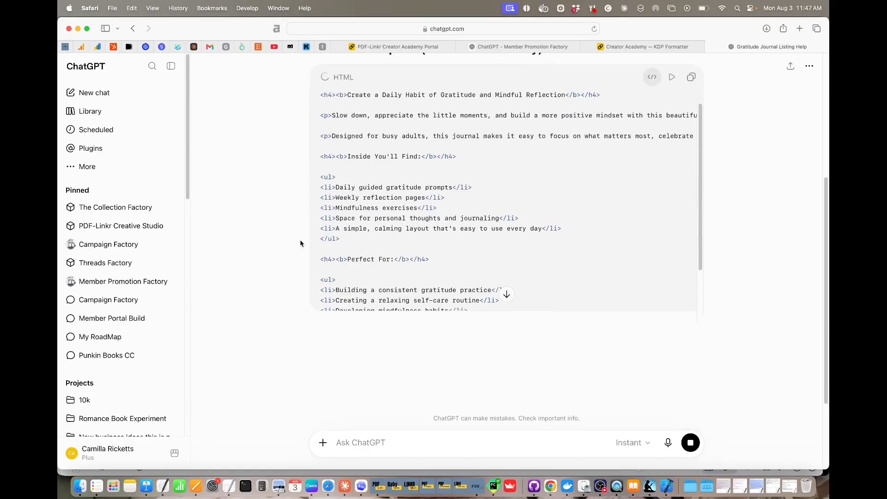
{"action": "scroll", "coordinate": [301, 244], "scroll_direction": "down", "scroll_amount": 2}
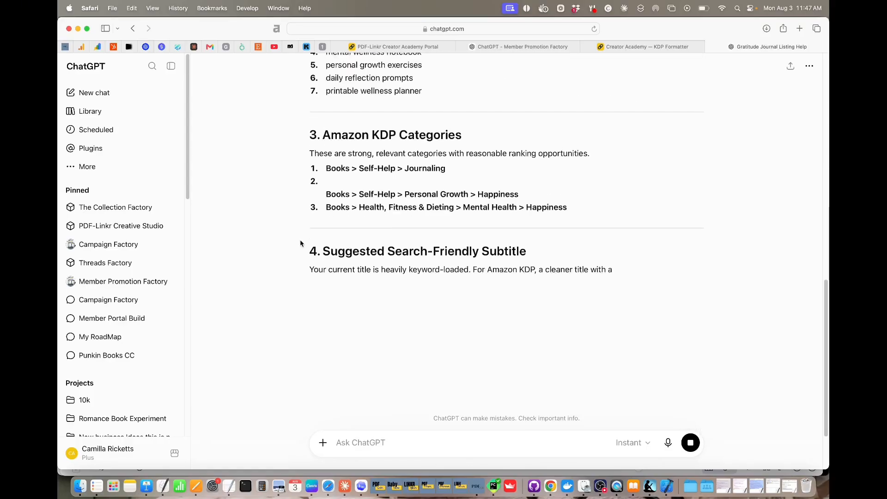
{"action": "scroll", "coordinate": [300, 244], "scroll_direction": "up", "scroll_amount": 5}
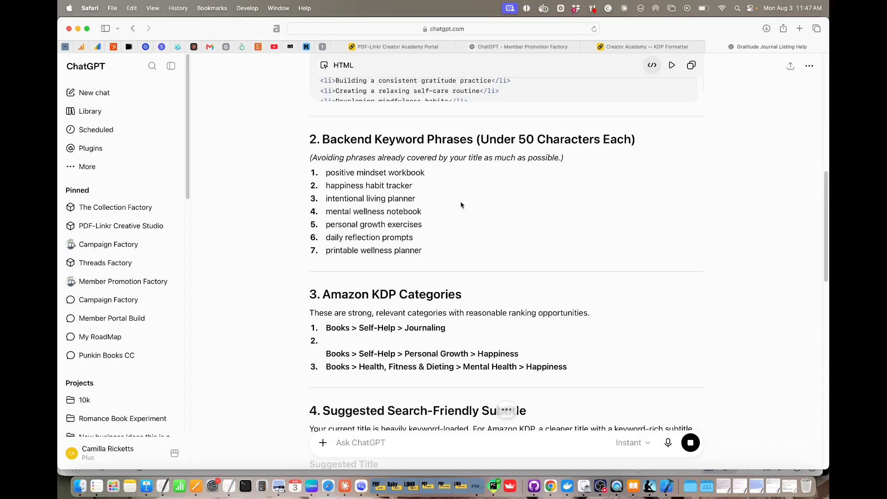
{"action": "scroll", "coordinate": [461, 204], "scroll_direction": "down", "scroll_amount": 3}
{"action": "scroll", "coordinate": [461, 205], "scroll_direction": "down", "scroll_amount": 3}
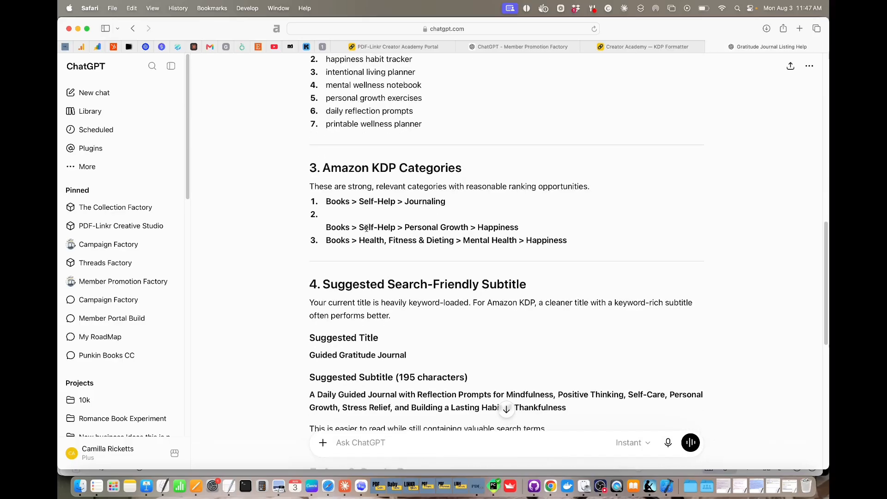
{"action": "scroll", "coordinate": [434, 226], "scroll_direction": "down", "scroll_amount": 4}
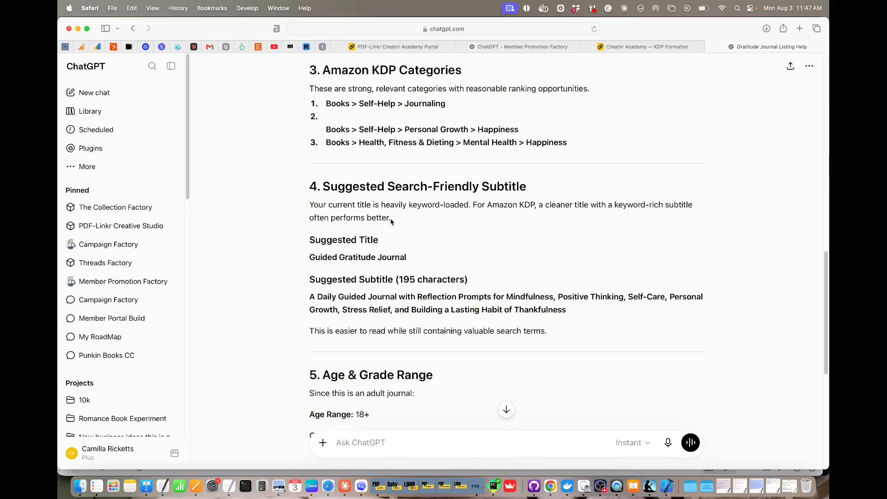
{"action": "scroll", "coordinate": [444, 208], "scroll_direction": "down", "scroll_amount": 4}
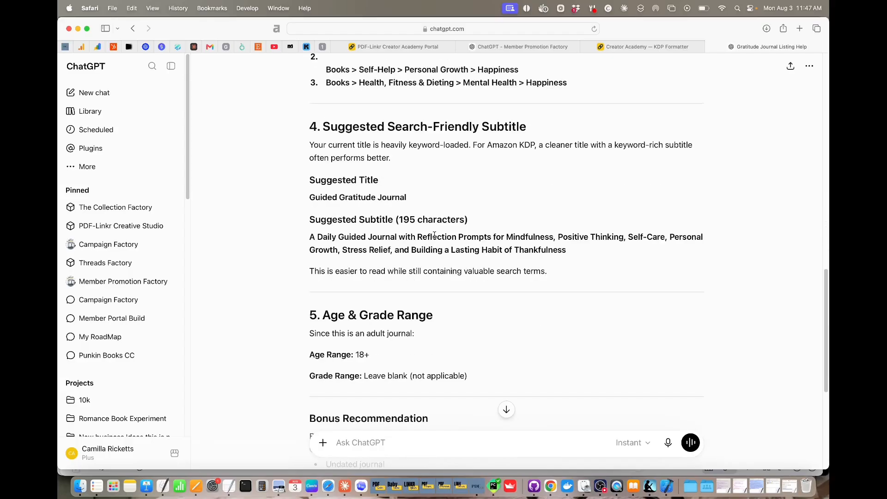
{"action": "scroll", "coordinate": [471, 237], "scroll_direction": "down", "scroll_amount": 8}
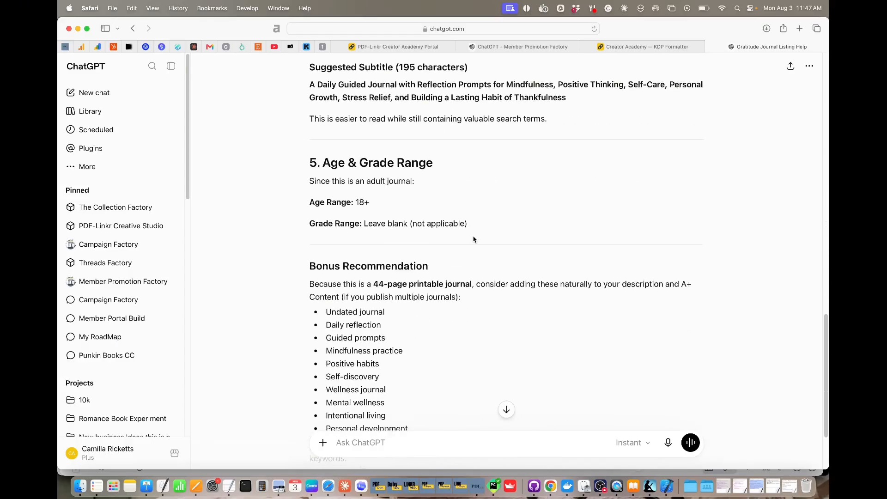
{"action": "scroll", "coordinate": [473, 239], "scroll_direction": "down", "scroll_amount": 2}
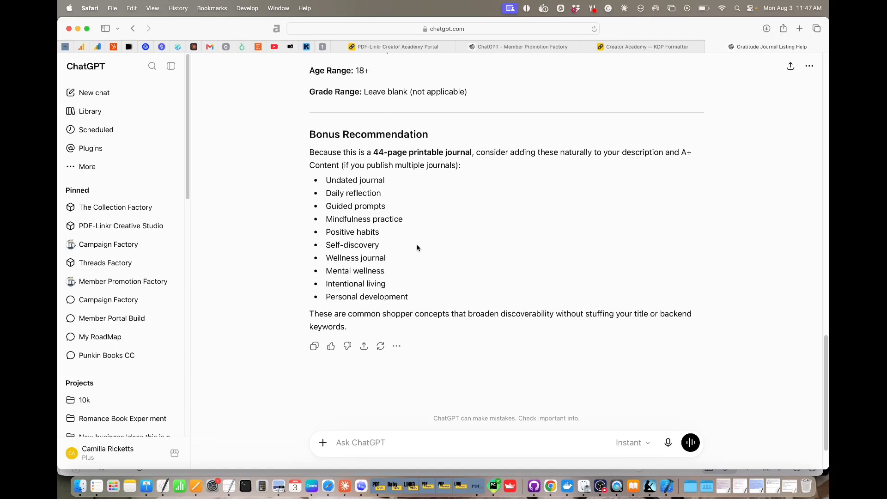
- Switch to Canva with the Front Pages Gratitude design
{"action": "left_click", "coordinate": [312, 485]}
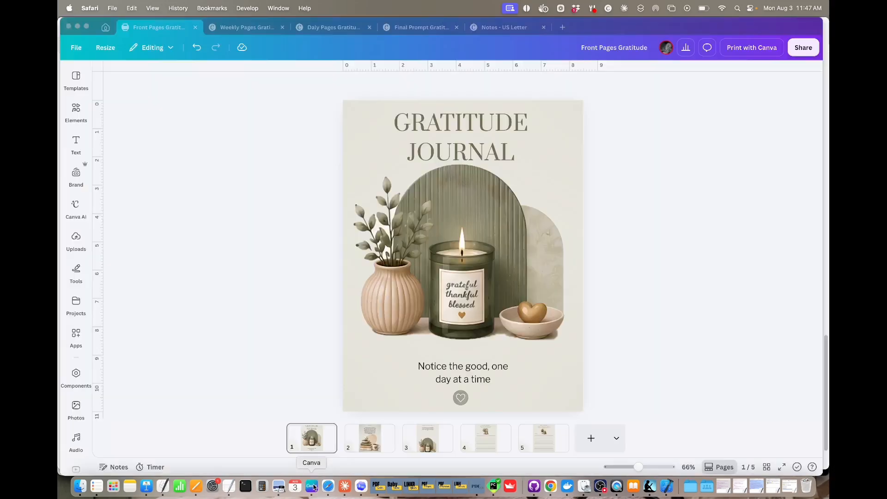